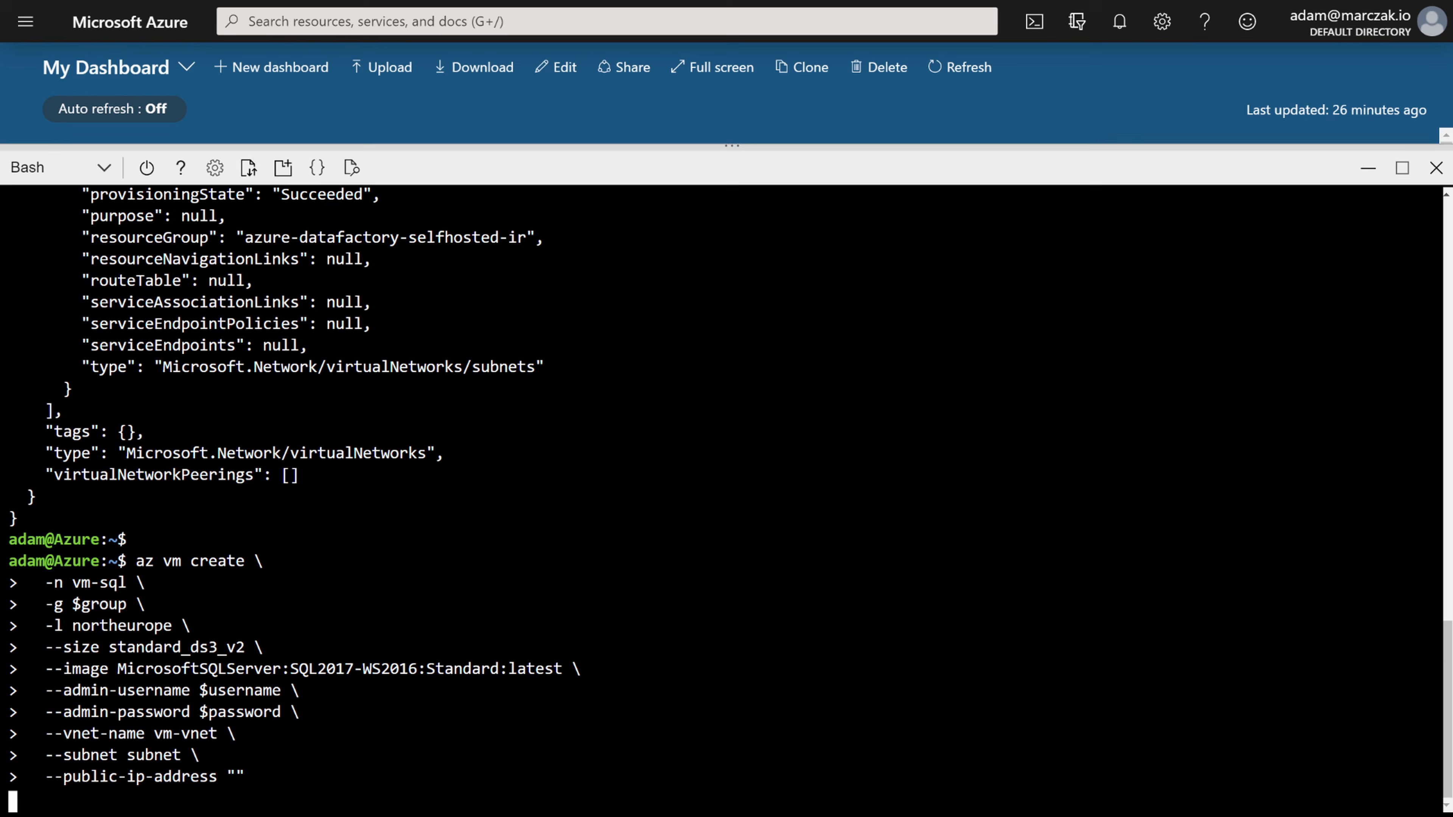
- Run the vm-sql creation command in Cloud Shell, and output the saved VM details from clouddrive/$group.json
{"action": "key", "text": "Return"}
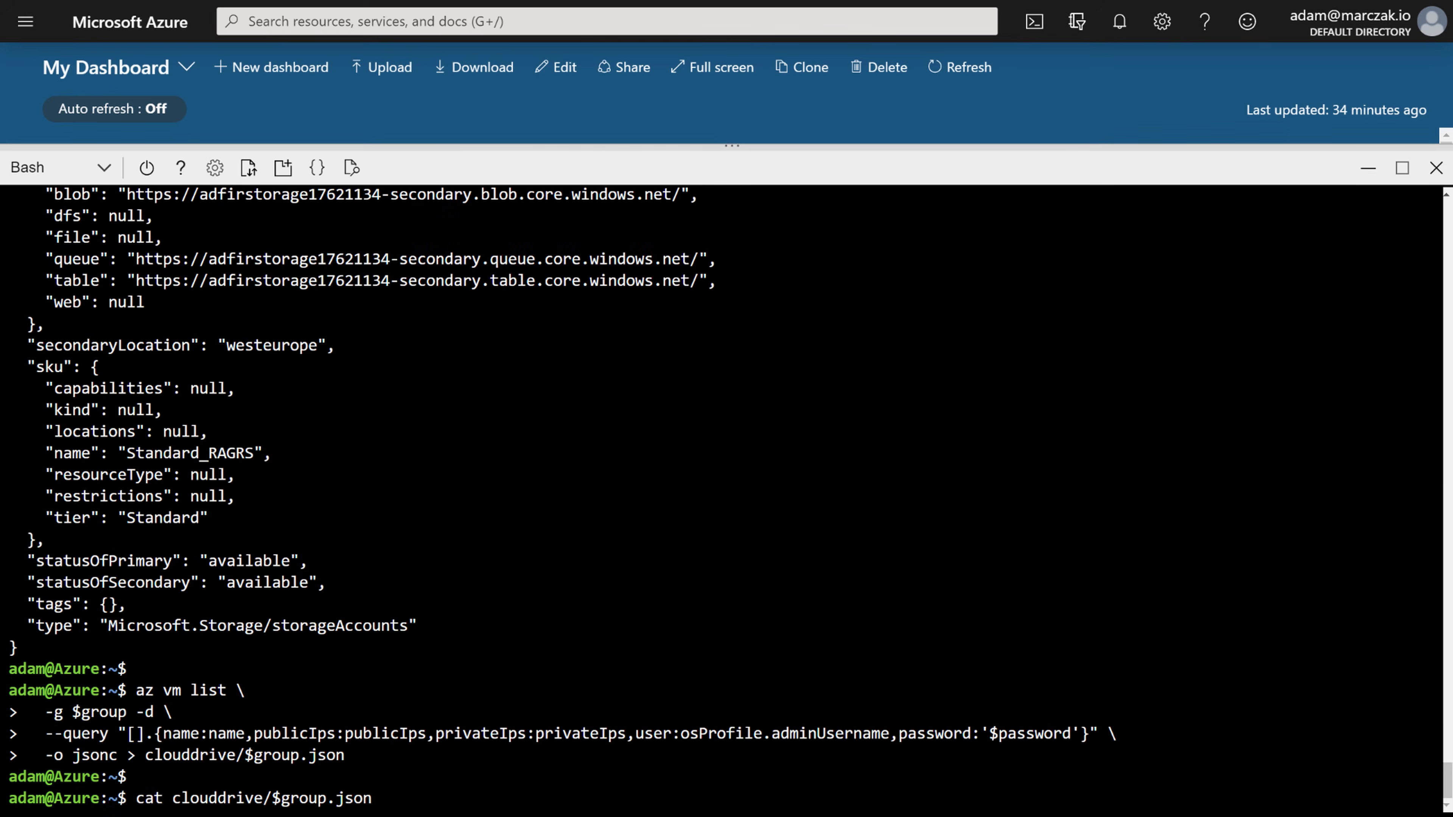
{"action": "key", "text": "Return"}
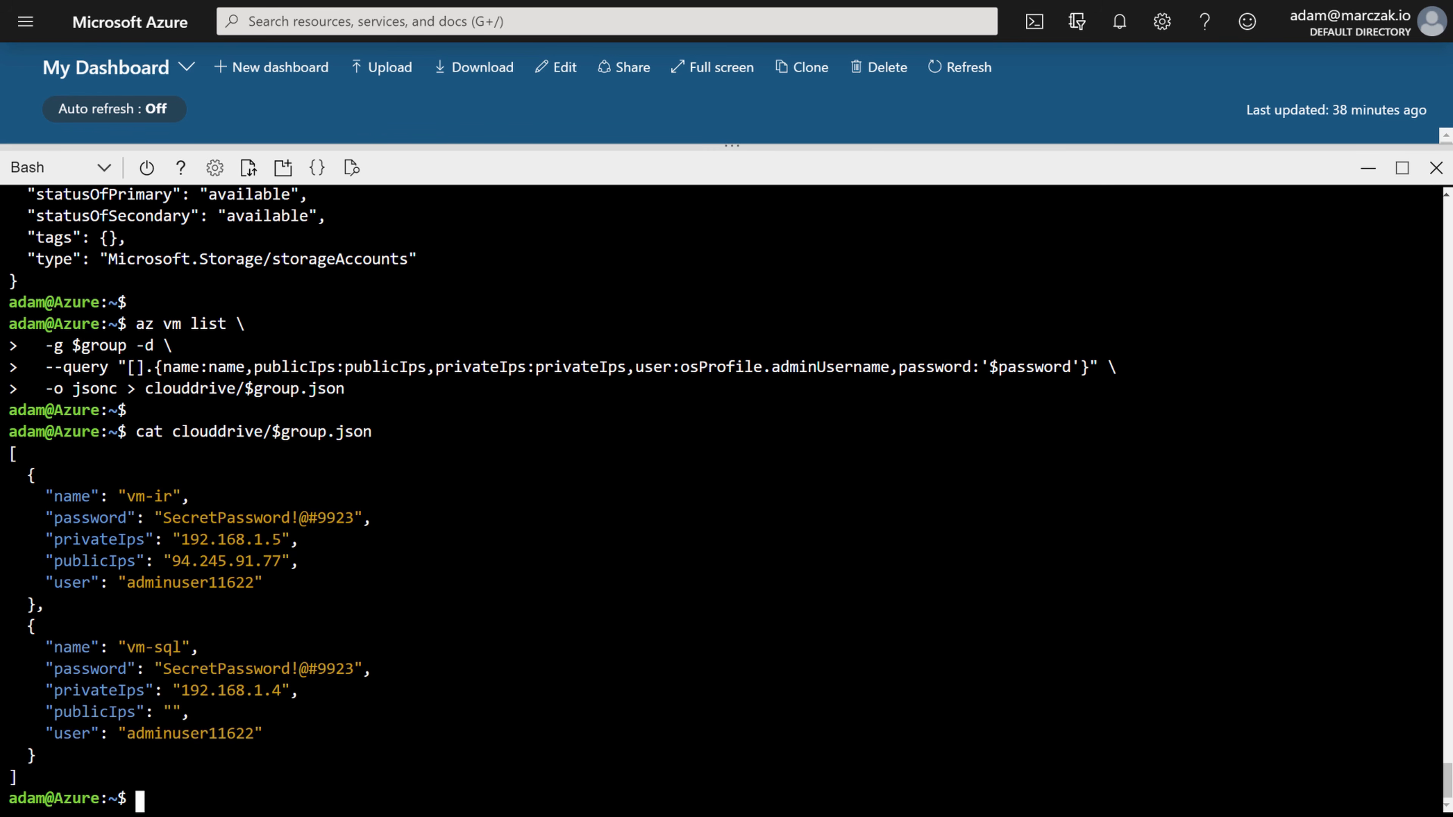
- Copy vm-ir's public IP and, in Remote Desktop Connection Manager, define a new server under rdp with server name 94.245.91.77 and display name vm-ir
{"action": "left_click_drag", "start_coordinate": [127, 498], "coordinate": [172, 497]}
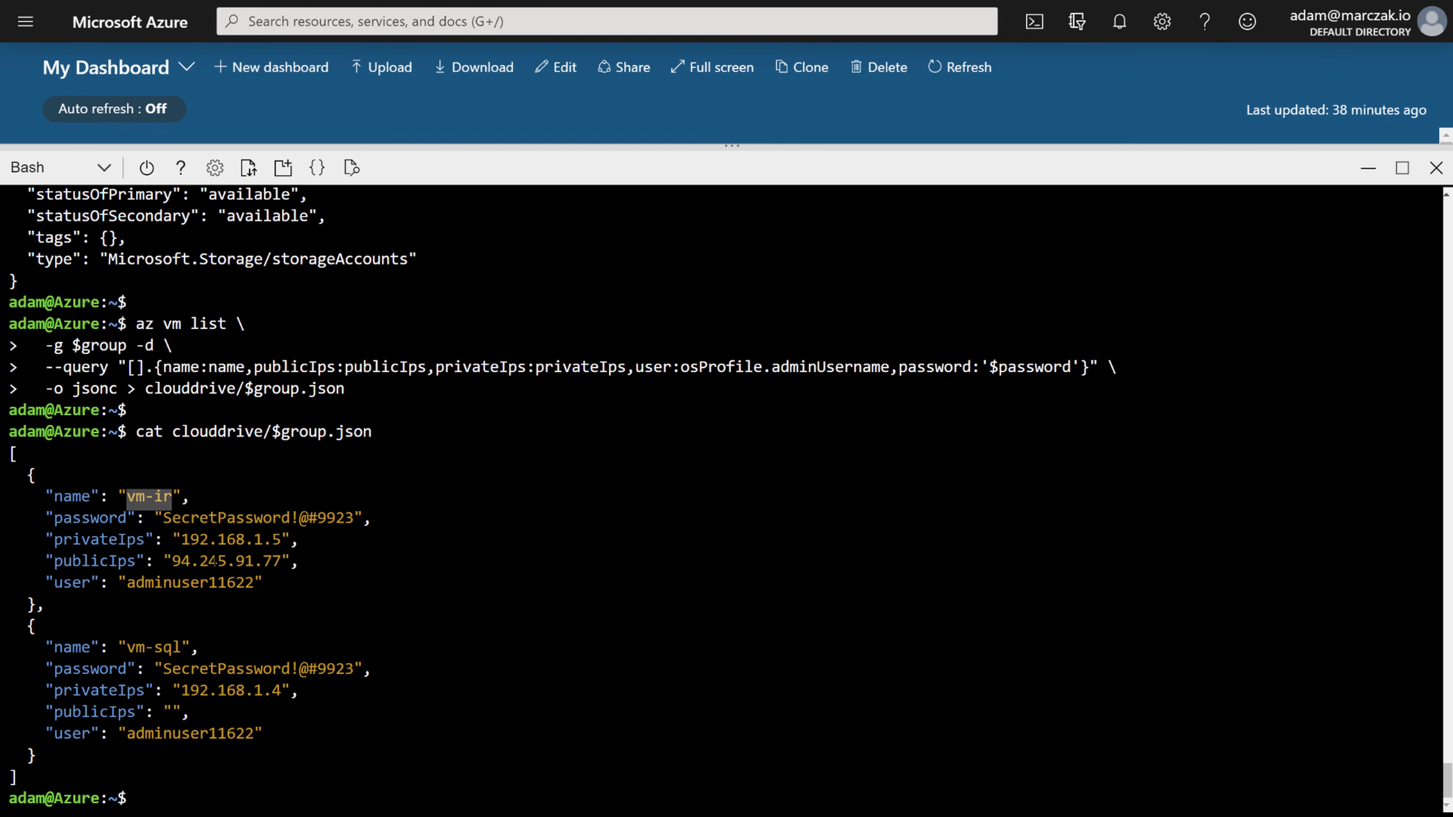
{"action": "double_click", "coordinate": [213, 561]}
{"action": "key", "text": "ctrl+c"}
{"action": "left_click", "coordinate": [230, 583]}
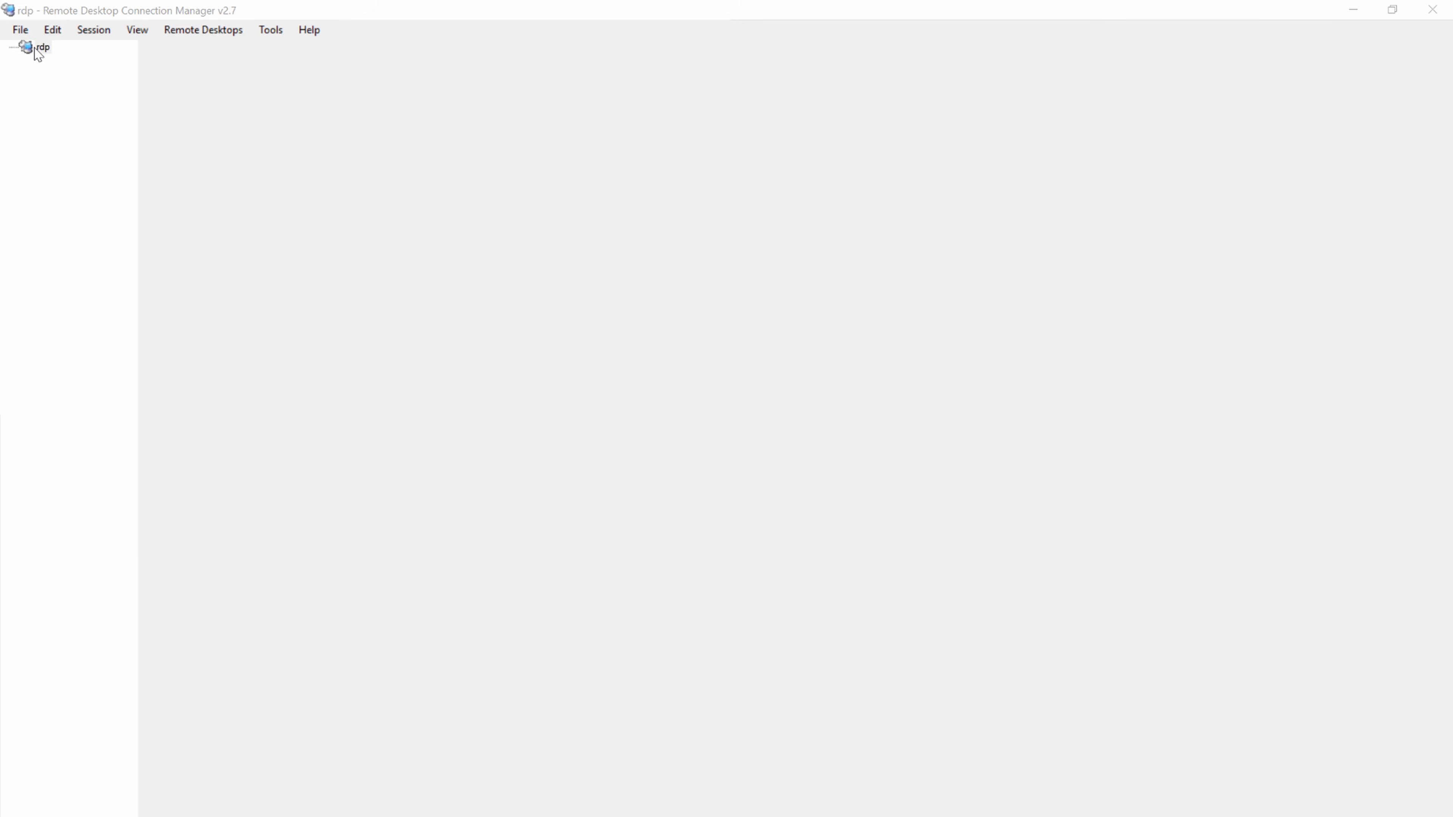
{"action": "right_click", "coordinate": [38, 55]}
{"action": "left_click", "coordinate": [120, 172]}
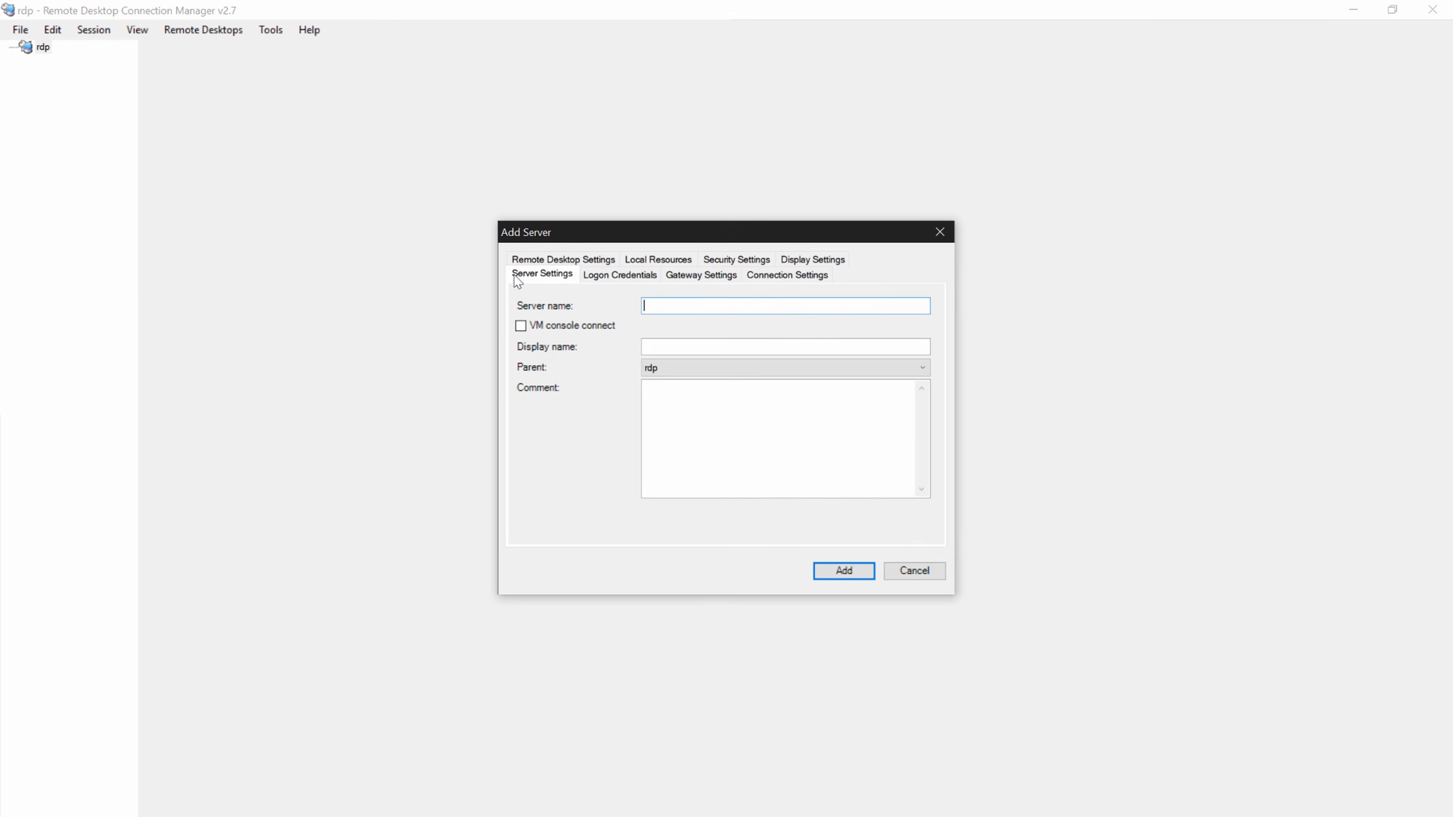
{"action": "key", "text": "ctrl+v"}
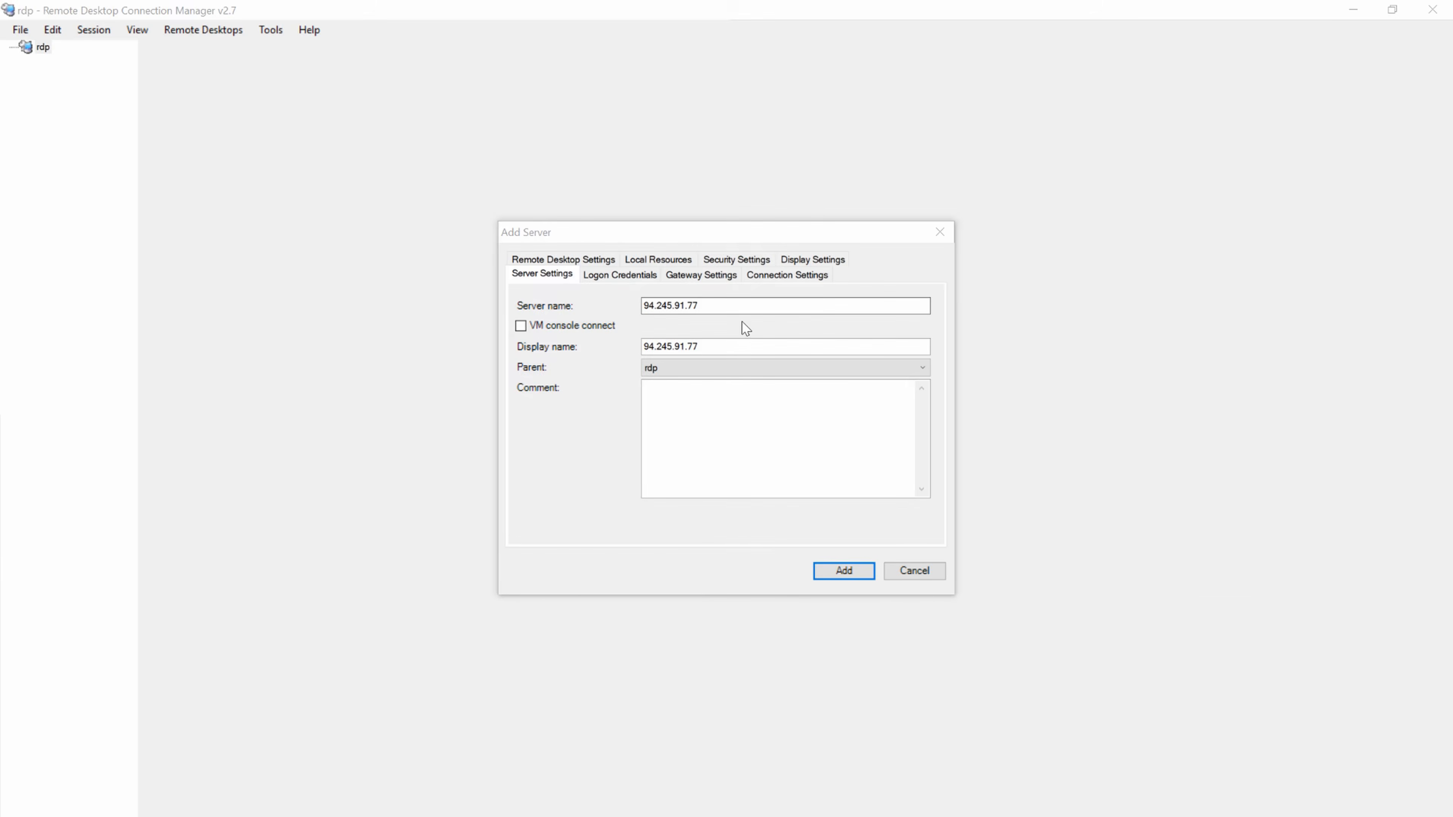
{"action": "left_click", "coordinate": [716, 345]}
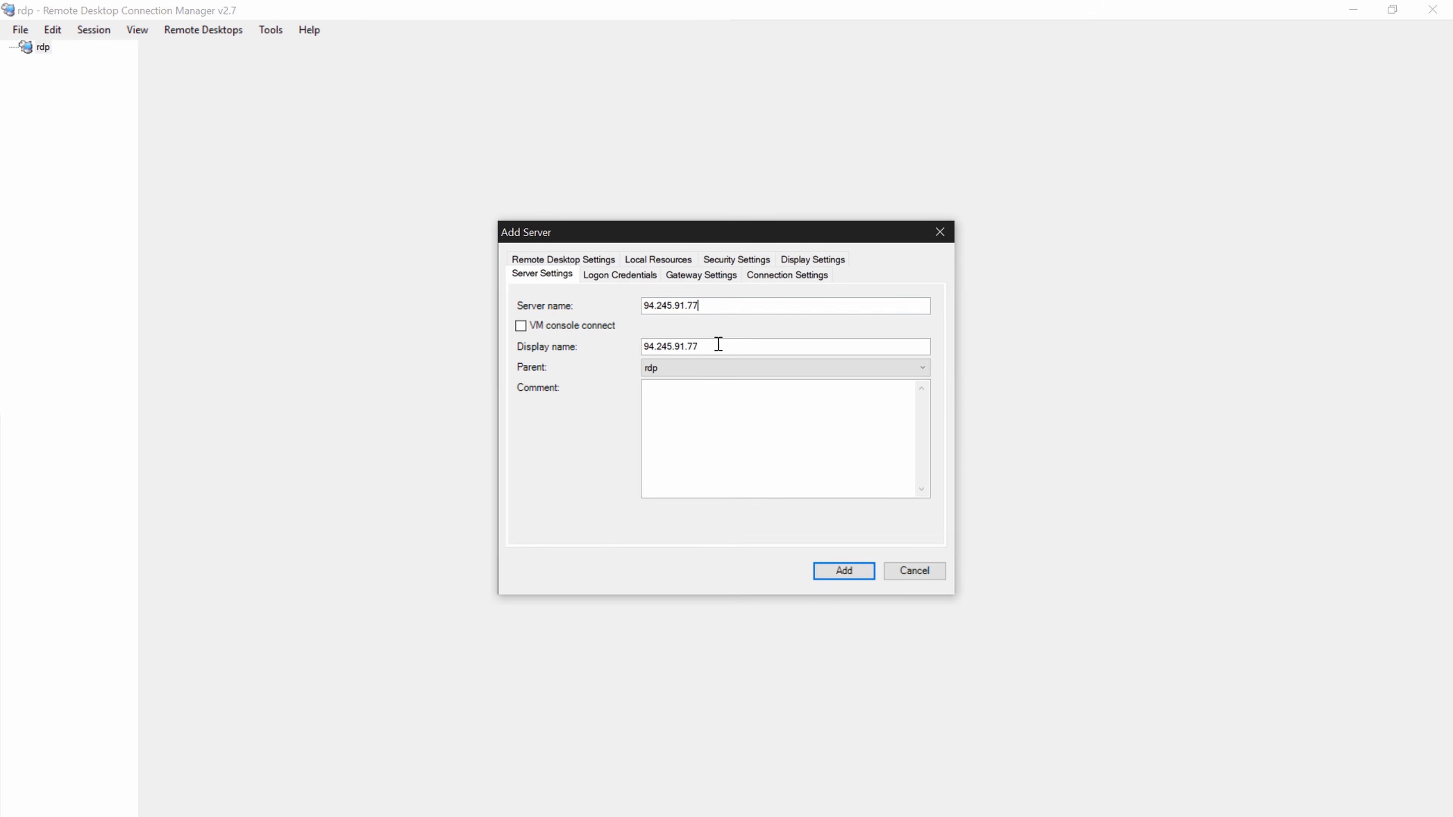
{"action": "left_click_drag", "start_coordinate": [759, 345], "coordinate": [600, 342]}
{"action": "type", "text": "vm-ir"}
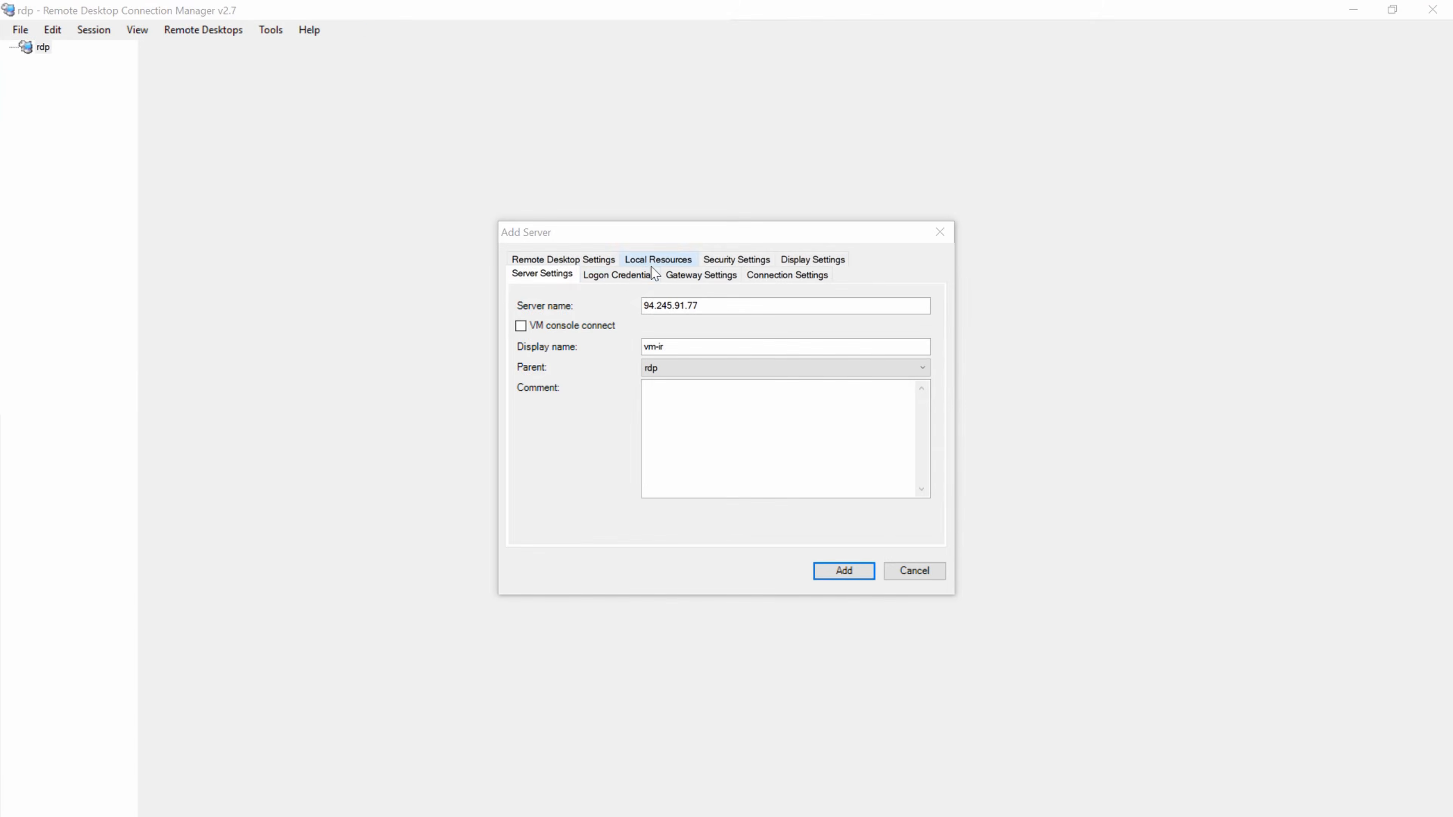
- Stop inheriting logon credentials from the parent, set the user name to adminuser11622 and clear the domain
{"action": "left_click", "coordinate": [654, 274]}
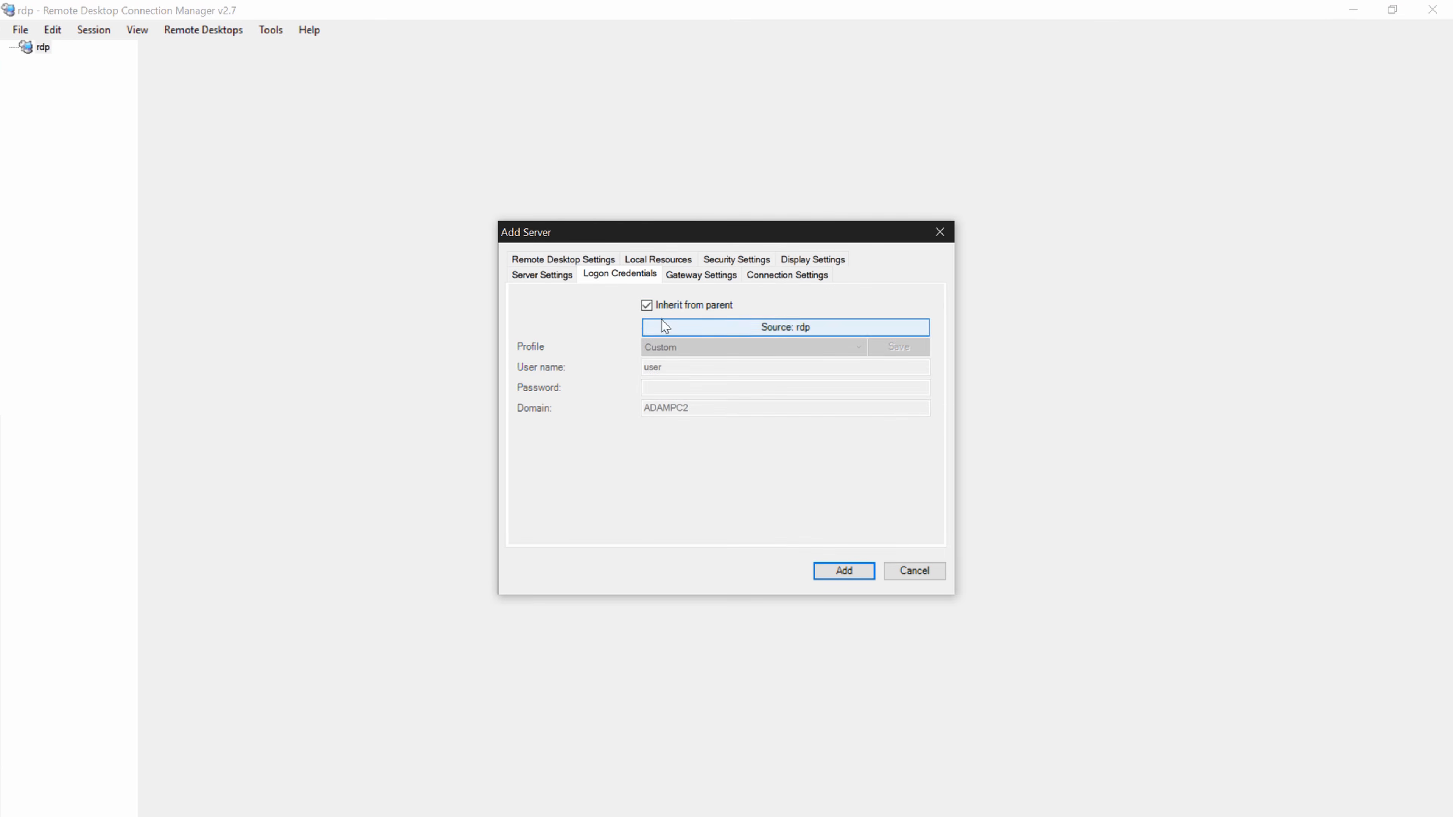
{"action": "left_click", "coordinate": [649, 309]}
{"action": "left_click", "coordinate": [675, 373]}
{"action": "left_click_drag", "start_coordinate": [674, 373], "coordinate": [604, 370]}
{"action": "type", "text": "adminuser11622"}
{"action": "left_click_drag", "start_coordinate": [722, 408], "coordinate": [602, 411]}
{"action": "key", "text": "BackSpace"}
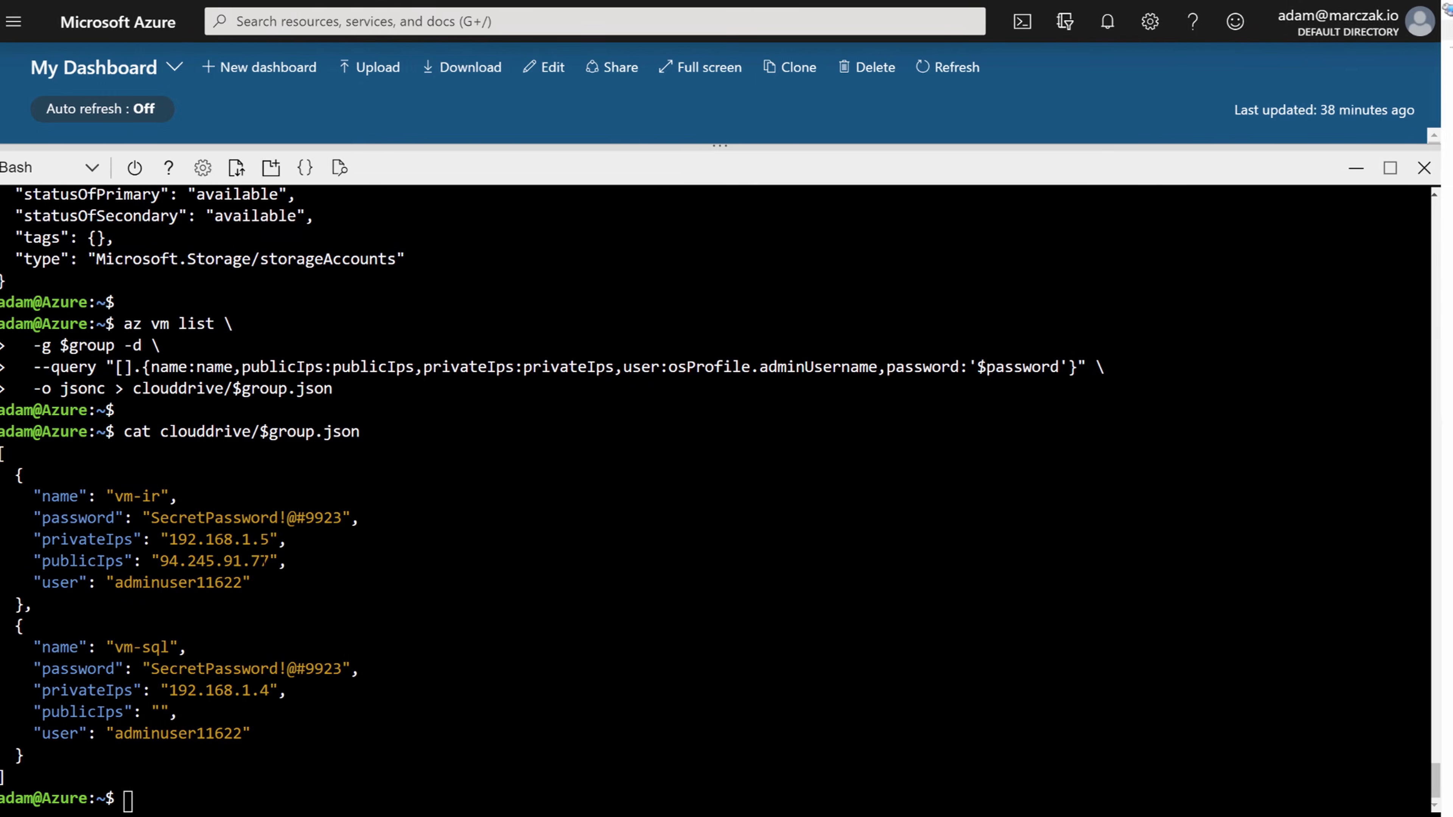
- Copy vm-ir's password from the Cloud Shell output into the logon password field and add the server
{"action": "left_click_drag", "start_coordinate": [163, 518], "coordinate": [354, 518]}
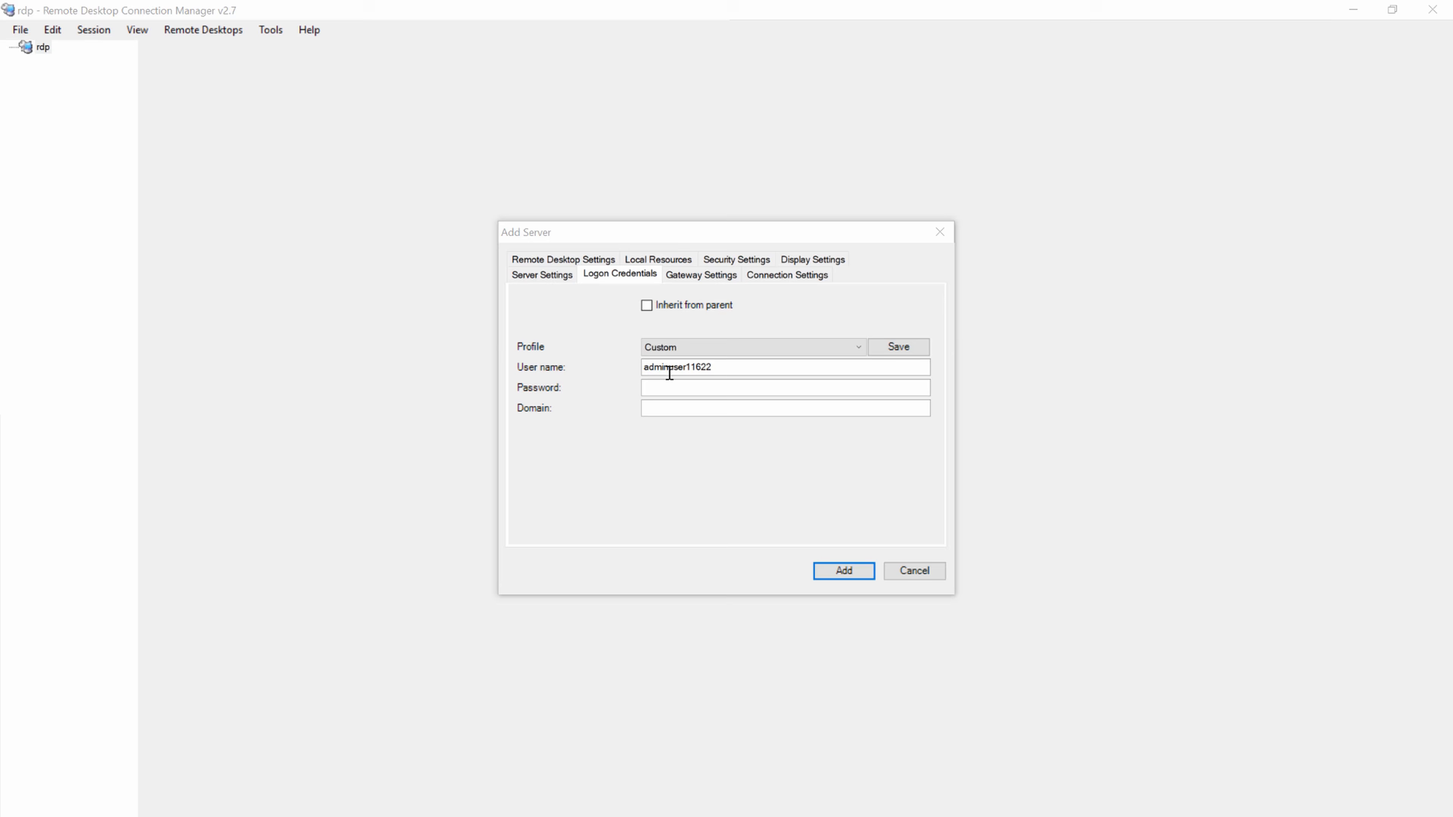
{"action": "left_click", "coordinate": [671, 387]}
{"action": "key", "text": "ctrl+v"}
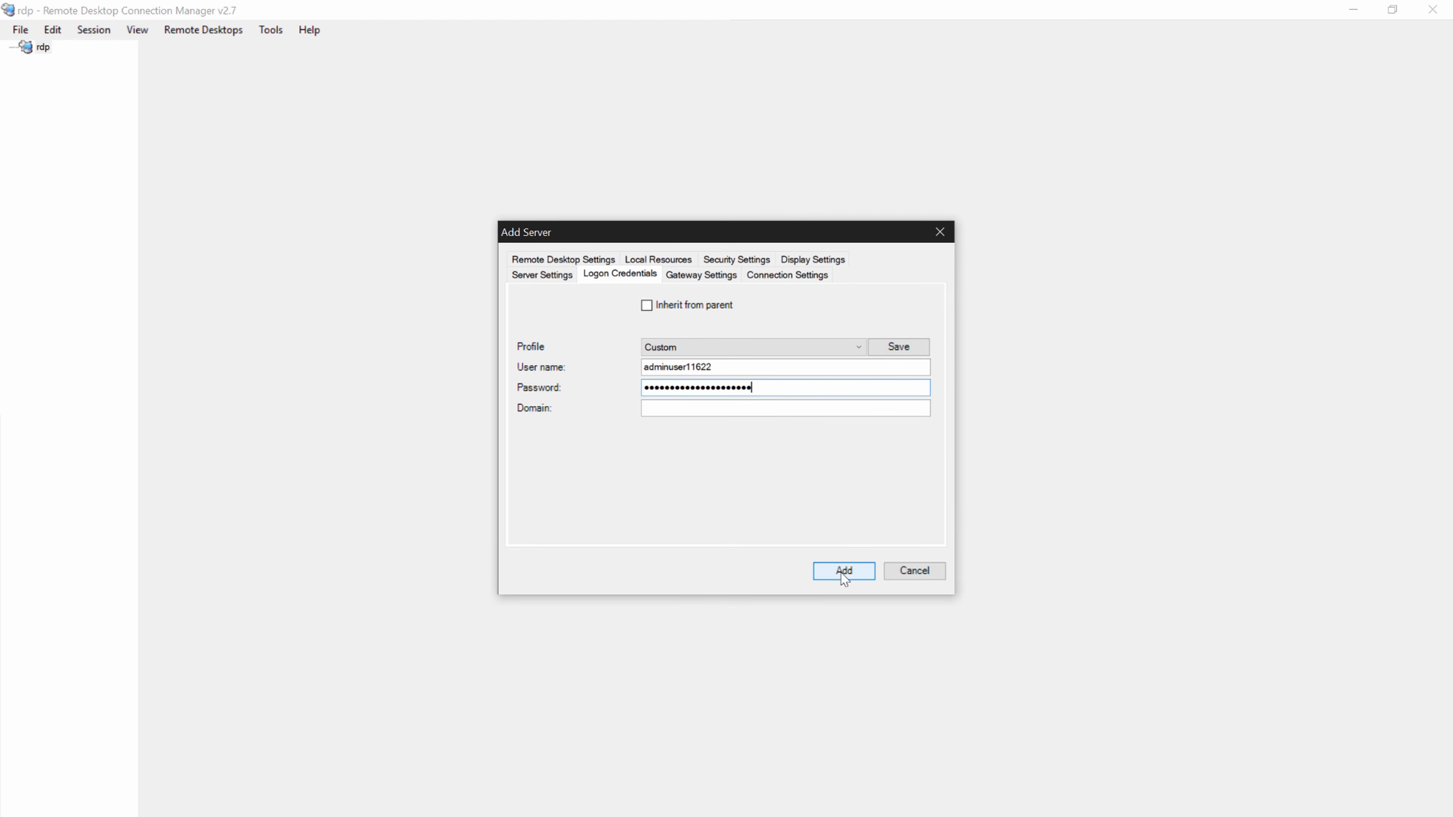
{"action": "left_click", "coordinate": [843, 572]}
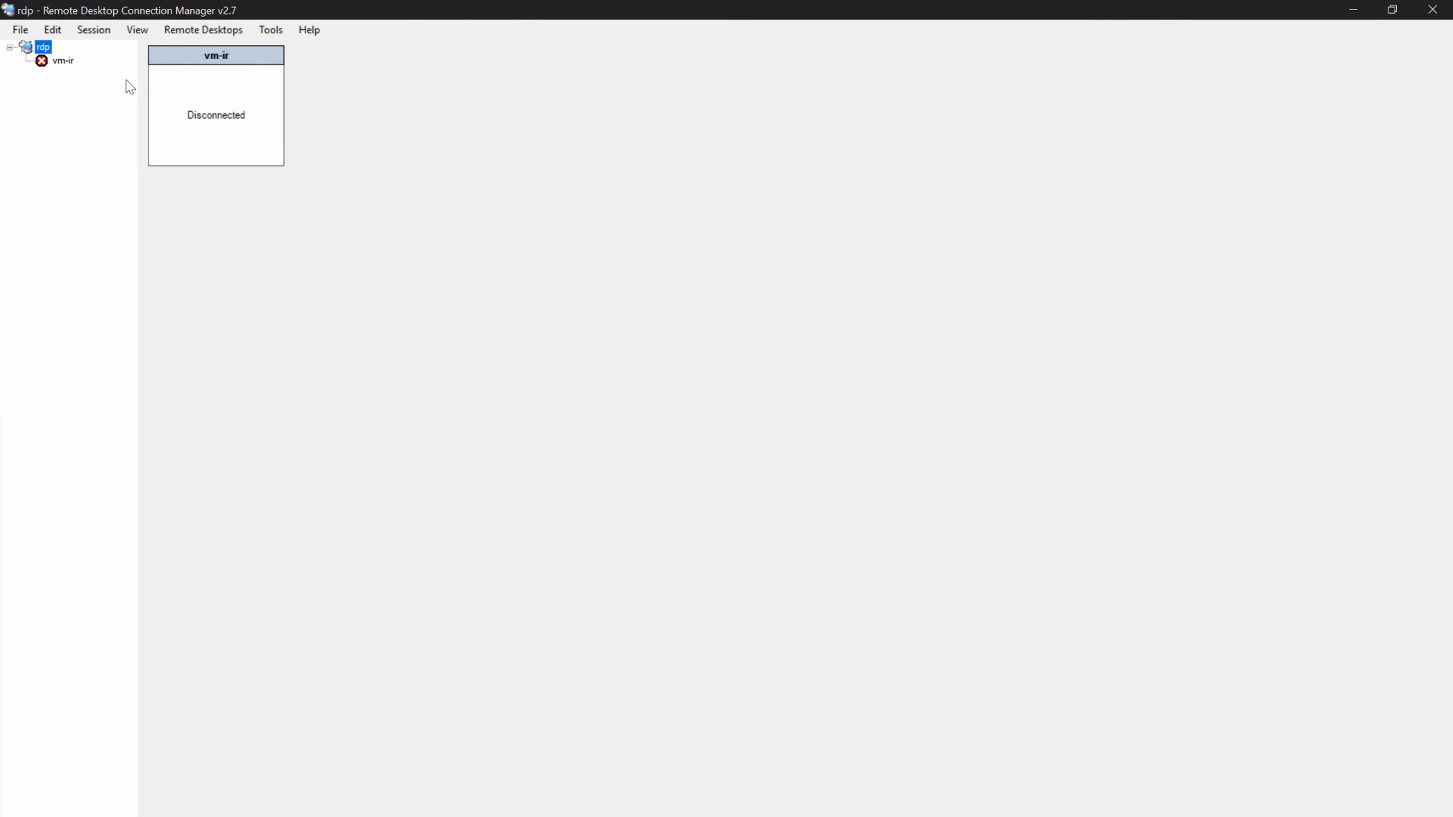
- Connect to vm-ir despite the certificate errors, then decline network discovery and close Server Manager
{"action": "double_click", "coordinate": [63, 61]}
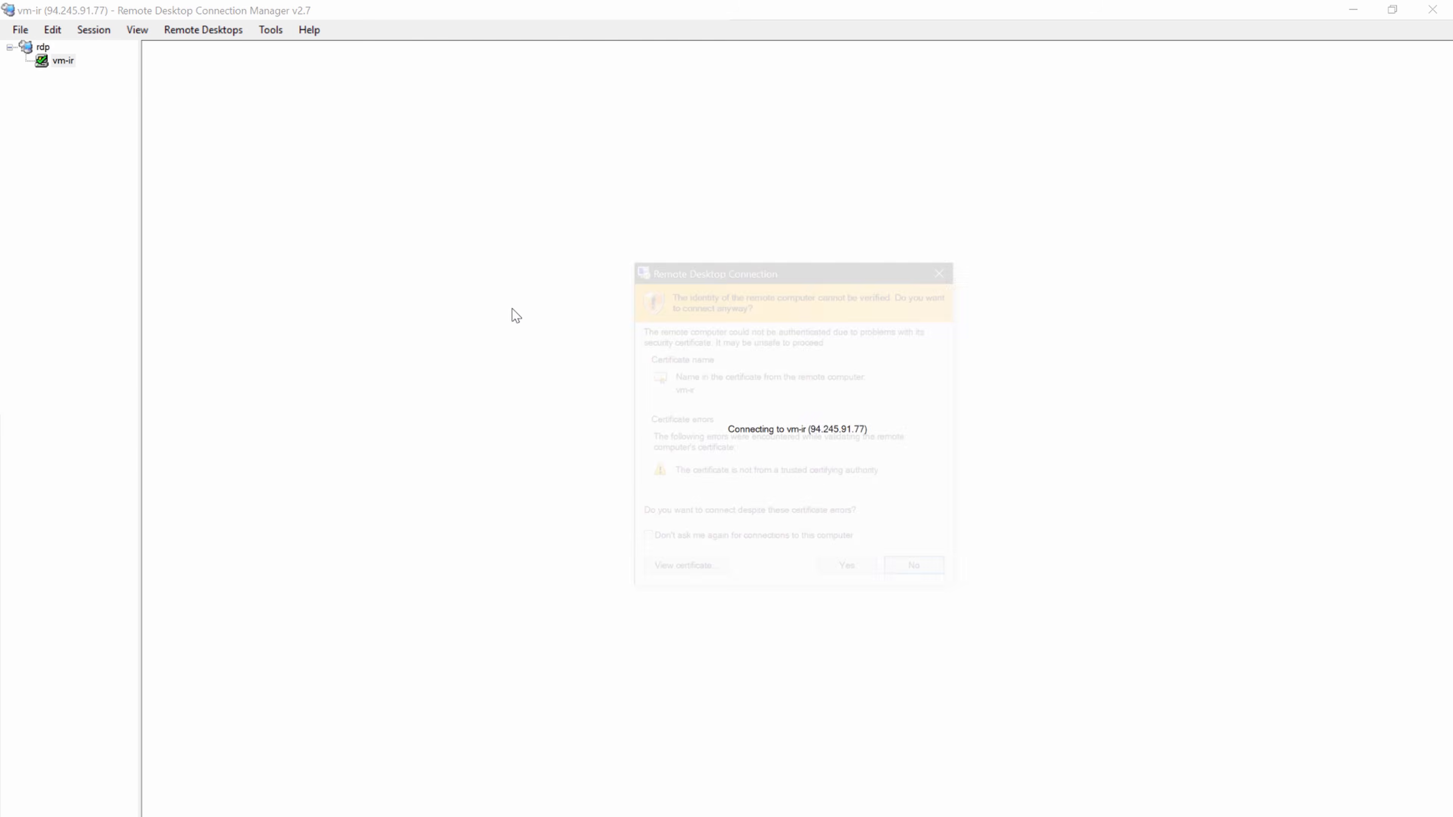
{"action": "left_click", "coordinate": [851, 574]}
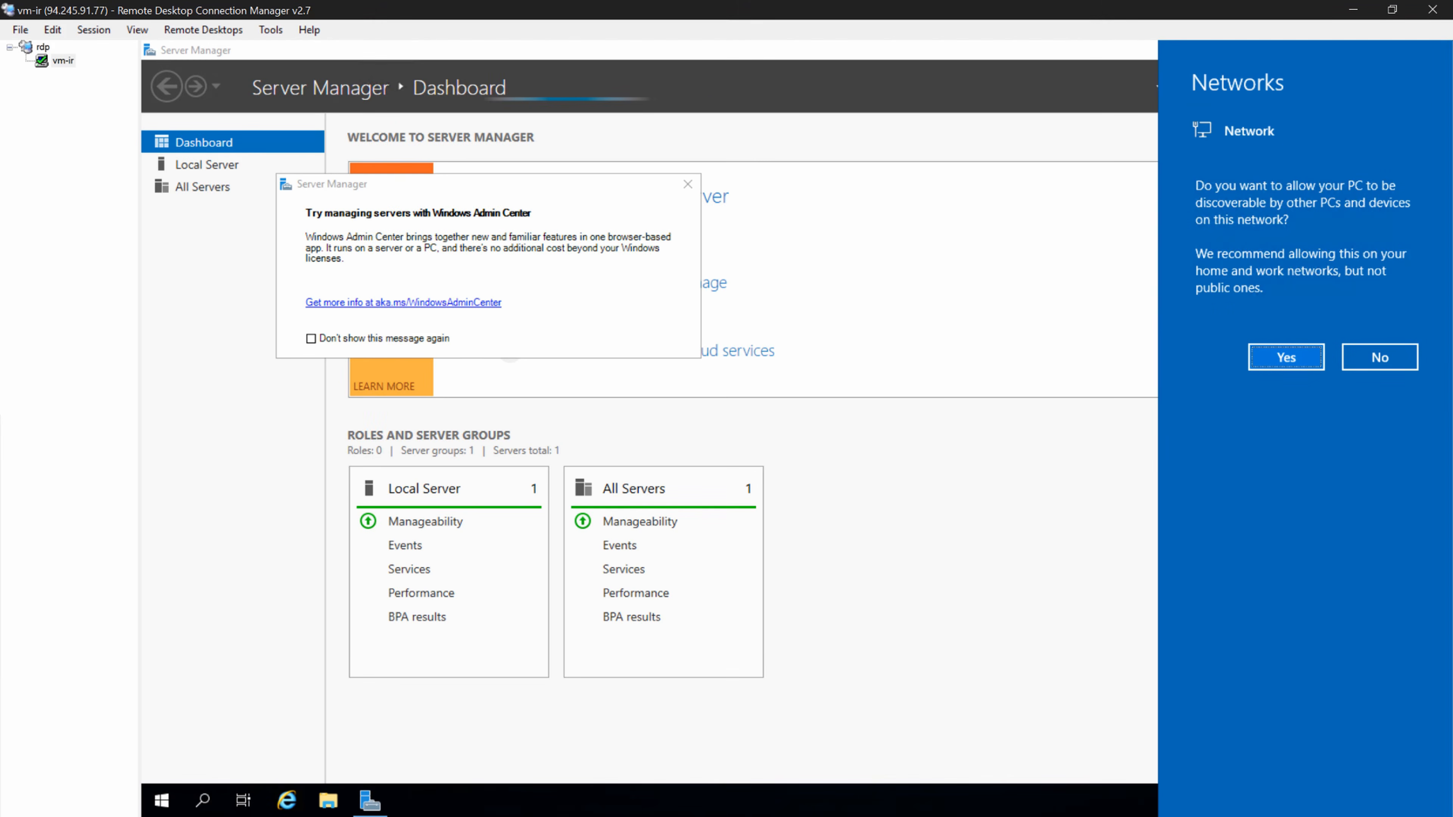
{"action": "left_click", "coordinate": [1379, 358]}
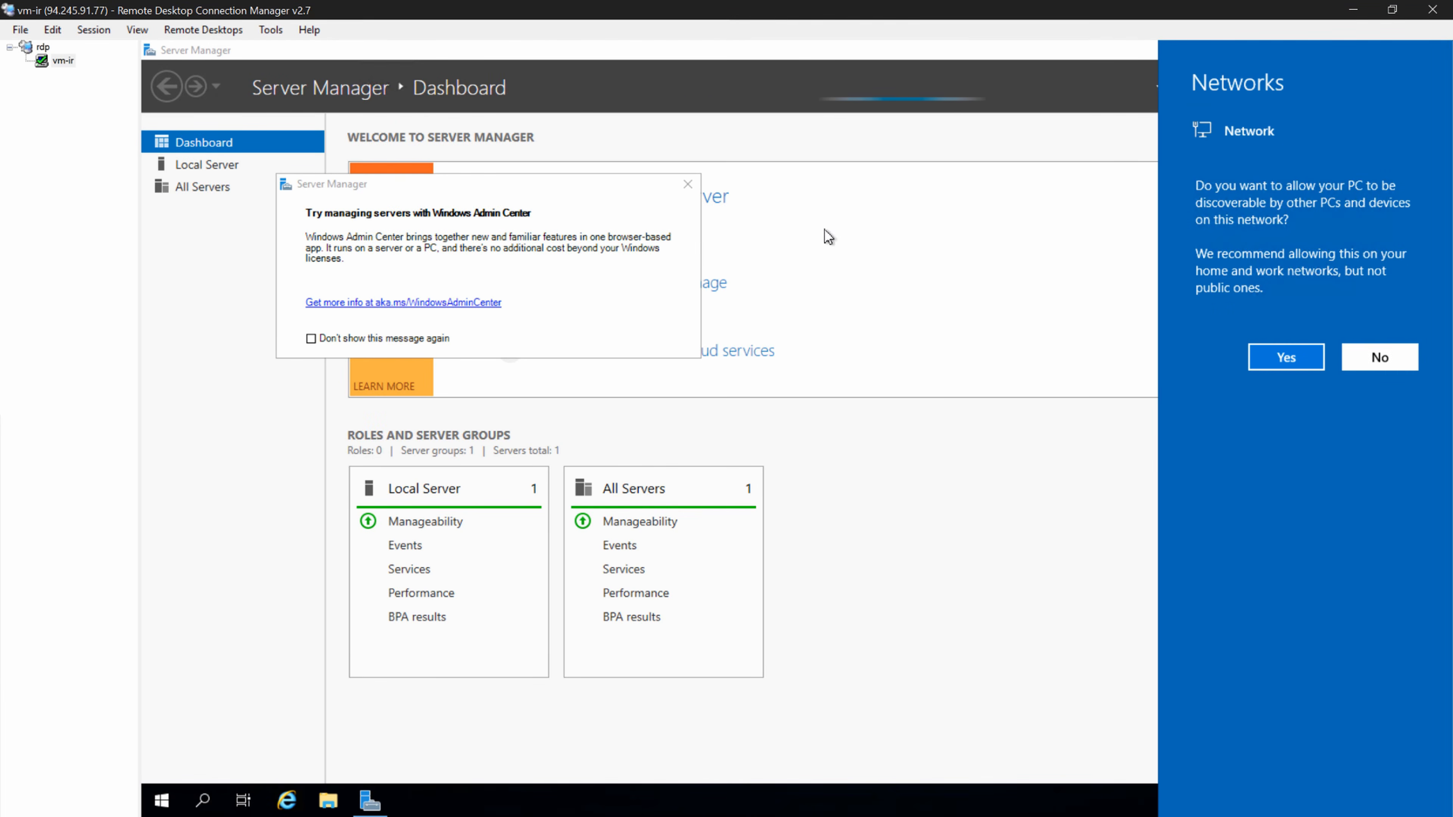
{"action": "left_click", "coordinate": [1431, 49]}
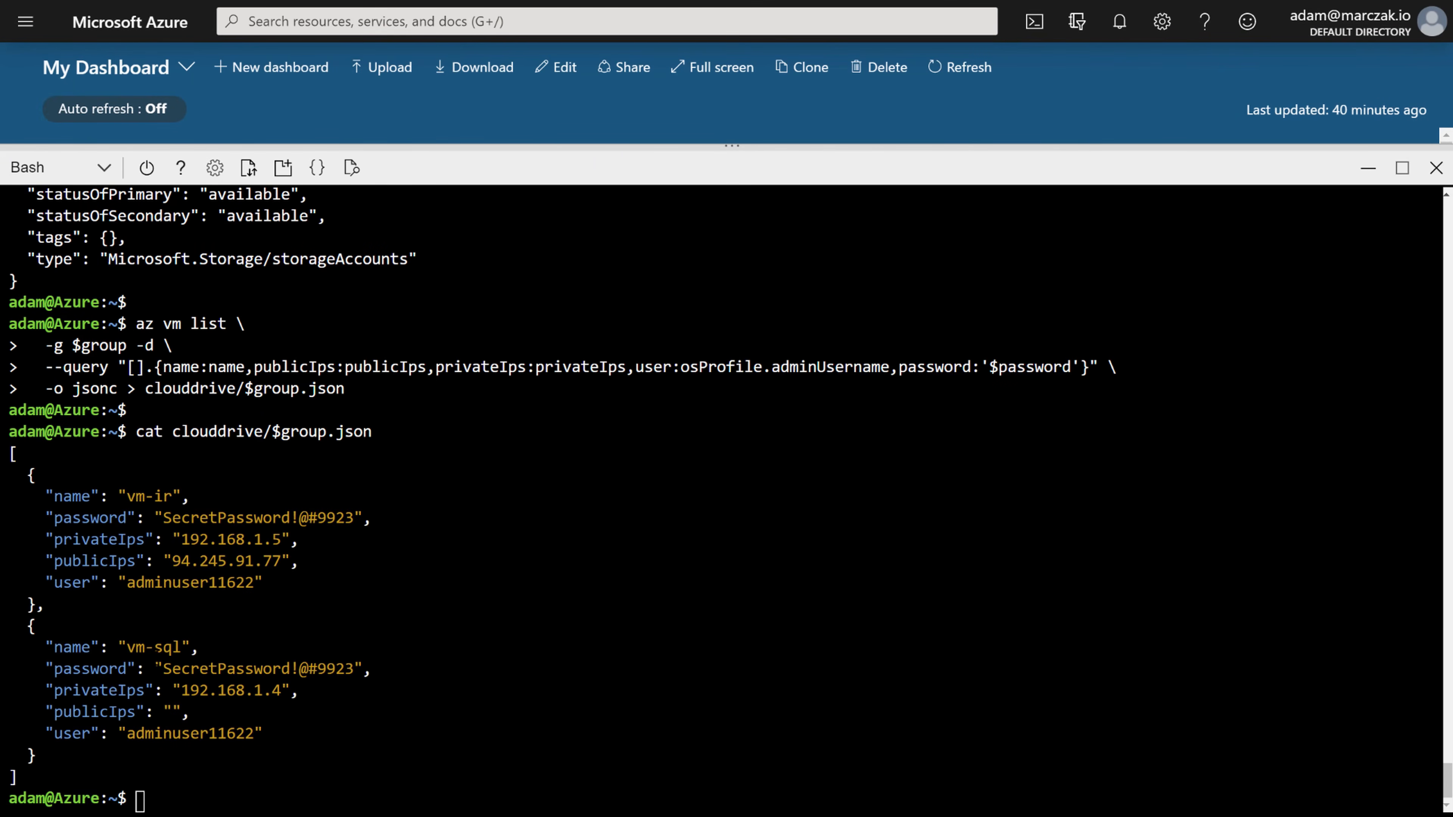
- Copy vm-sql's private IP and run Test-NetConnection 192.168.1.4 -port 1433 in Windows PowerShell on vm-ir
{"action": "left_click_drag", "start_coordinate": [181, 697], "coordinate": [275, 702]}
{"action": "key", "text": "ctrl+c"}
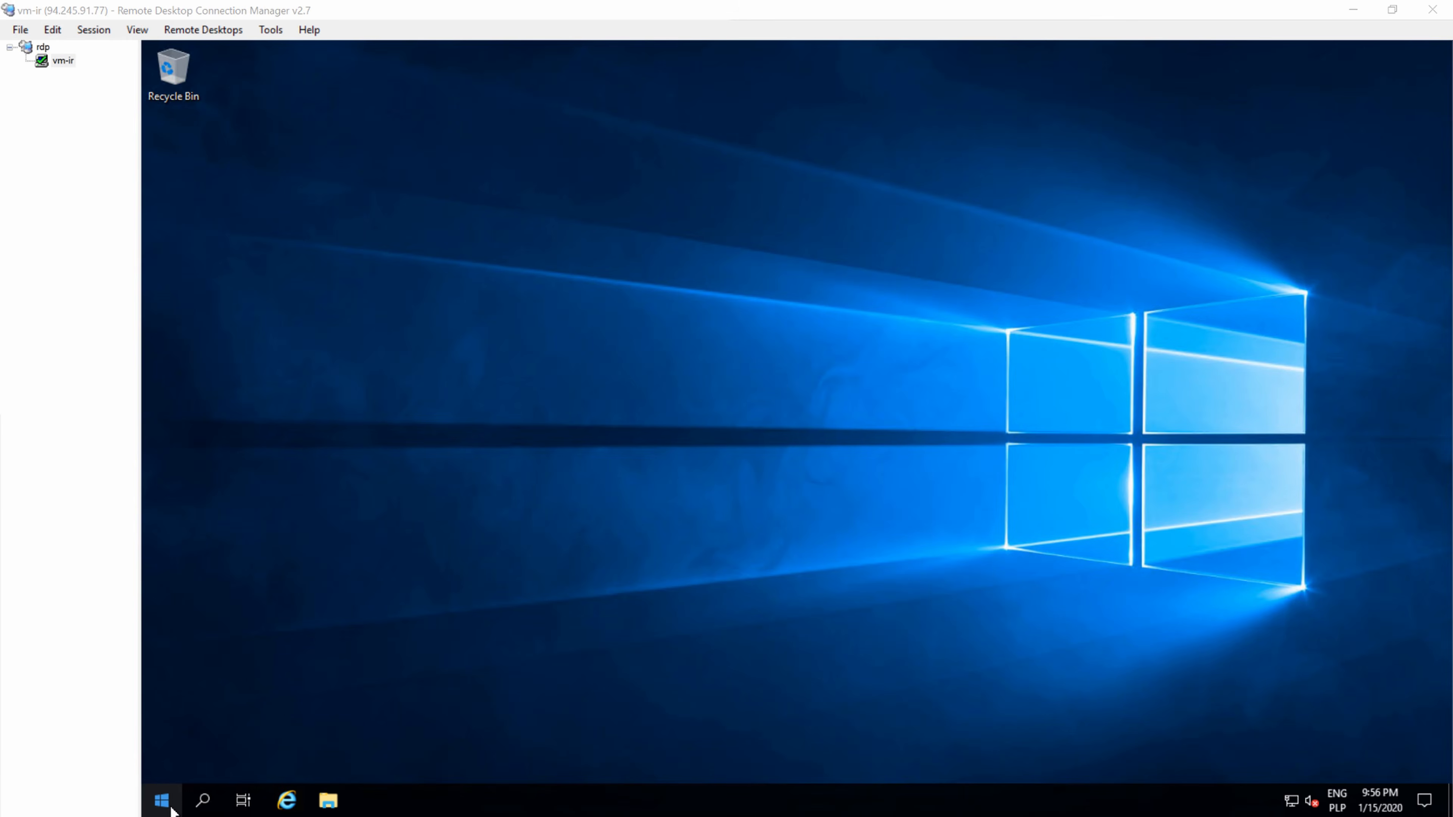
{"action": "left_click", "coordinate": [169, 806]}
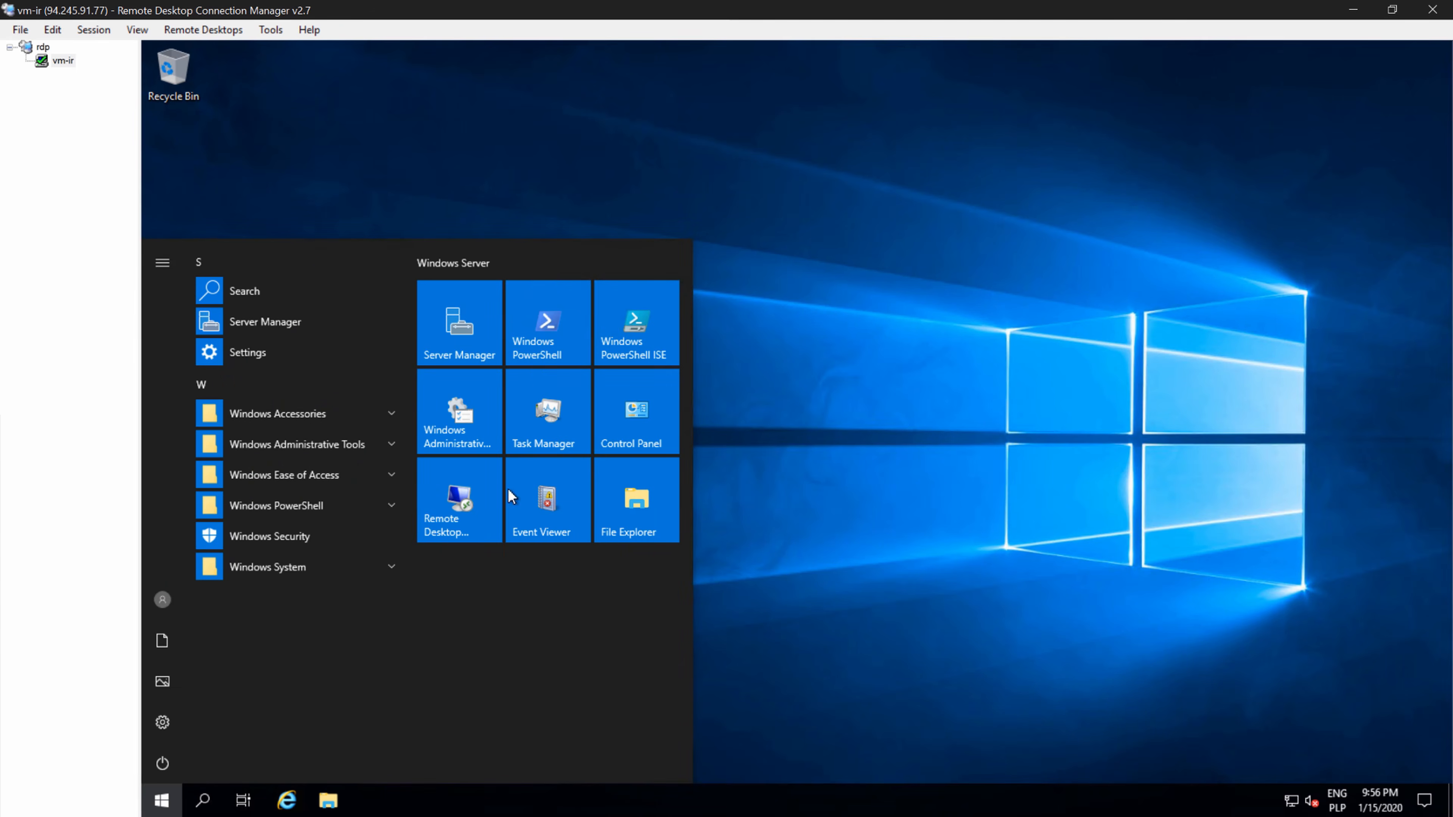
{"action": "left_click", "coordinate": [563, 325]}
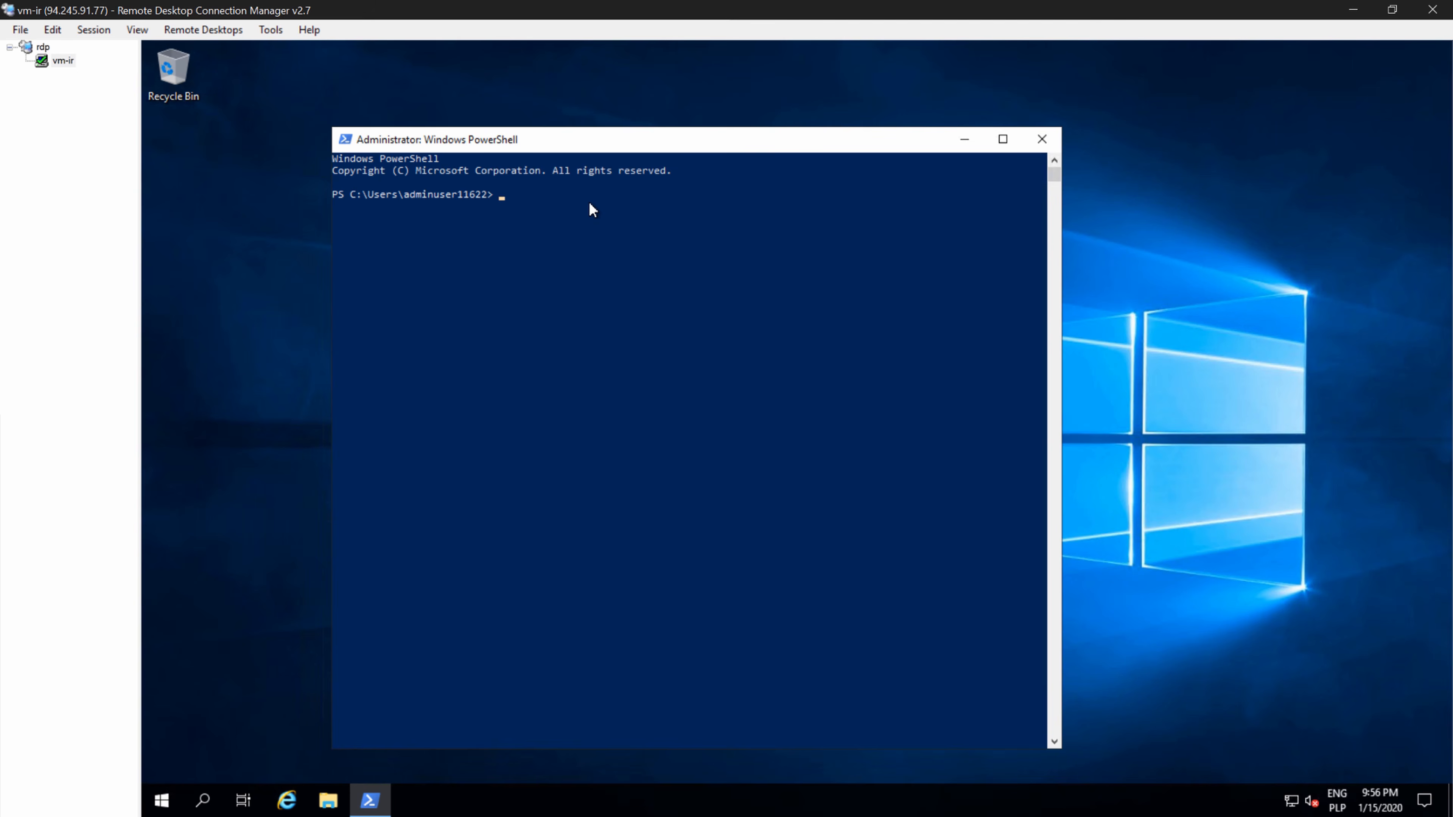
{"action": "type", "text": "Test-NetConnection 192.168.1.4 -port 1433"}
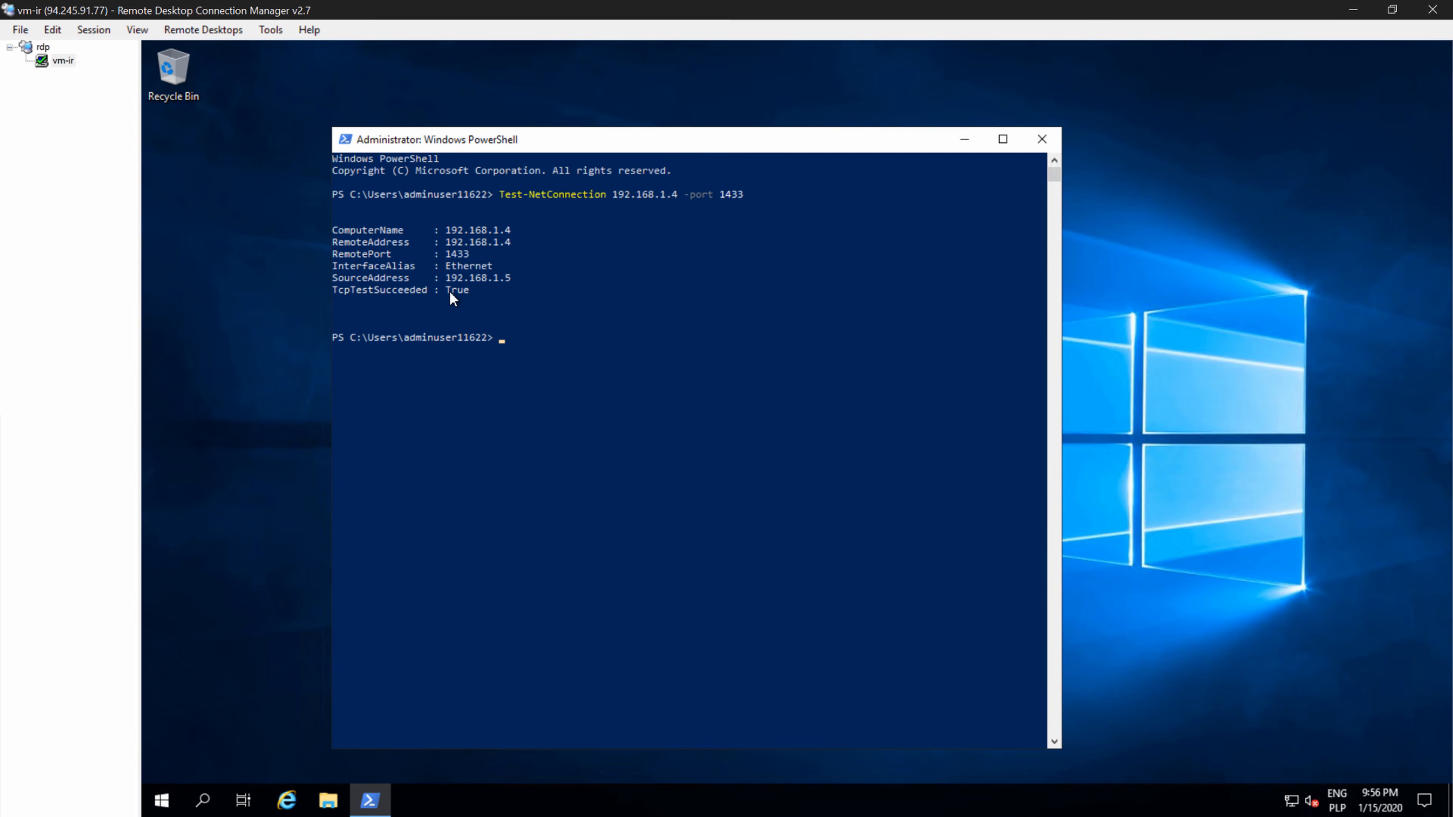
{"action": "left_click", "coordinate": [450, 290]}
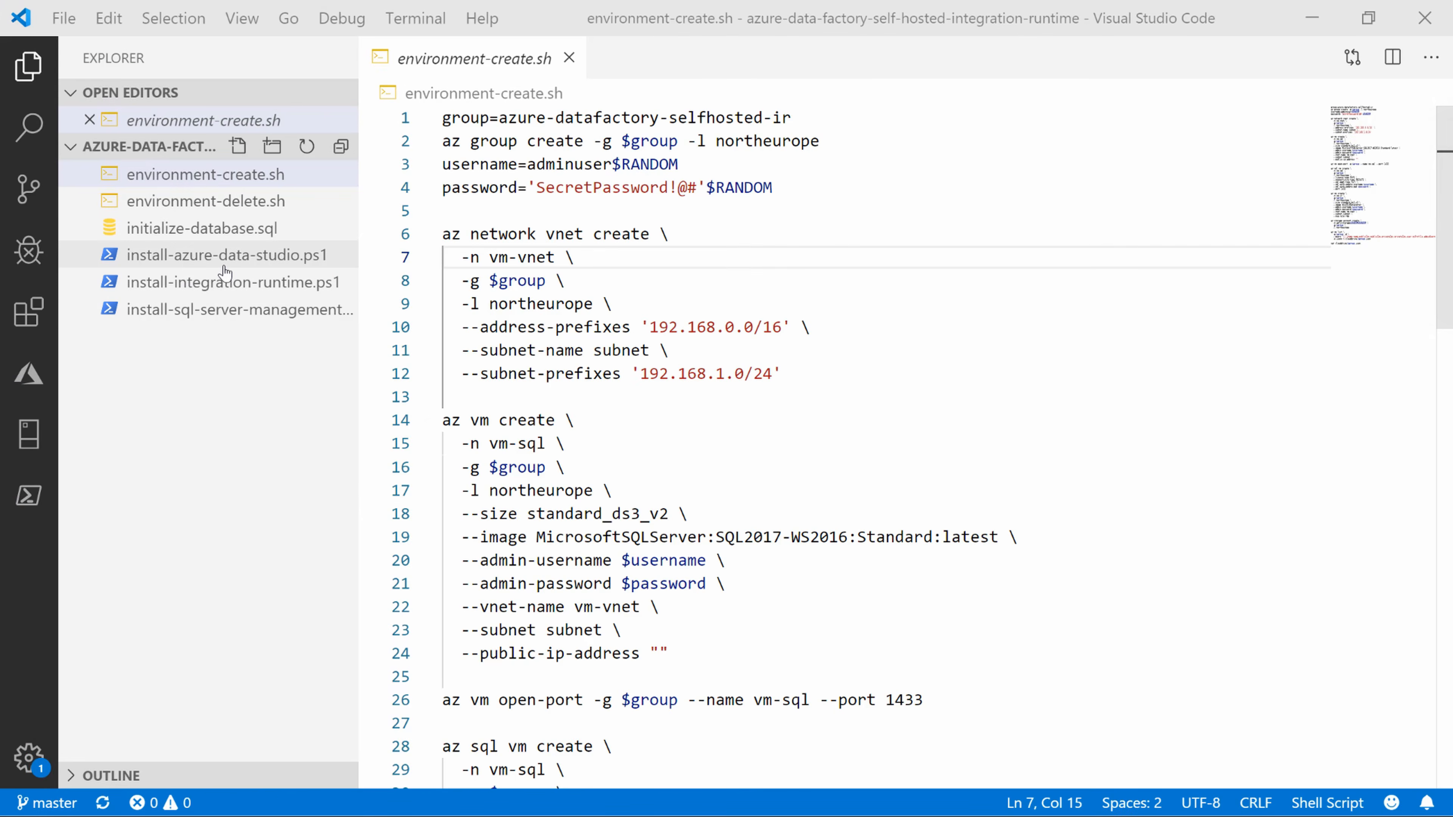
- Copy the contents of install-azure-data-studio.ps1 from Visual Studio Code and run them in PowerShell on vm-ir
{"action": "left_click", "coordinate": [252, 255]}
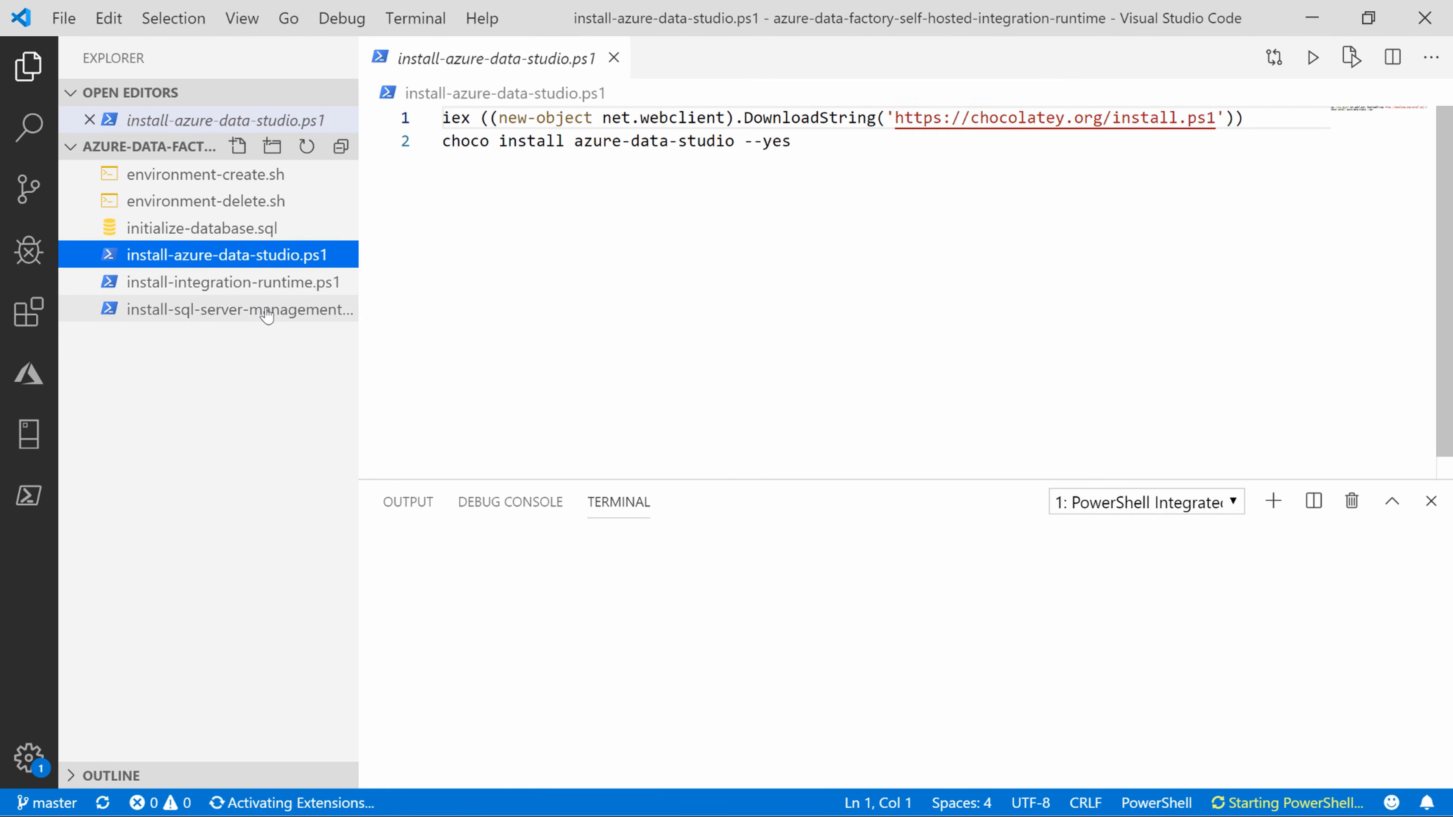
{"action": "left_click", "coordinate": [261, 315]}
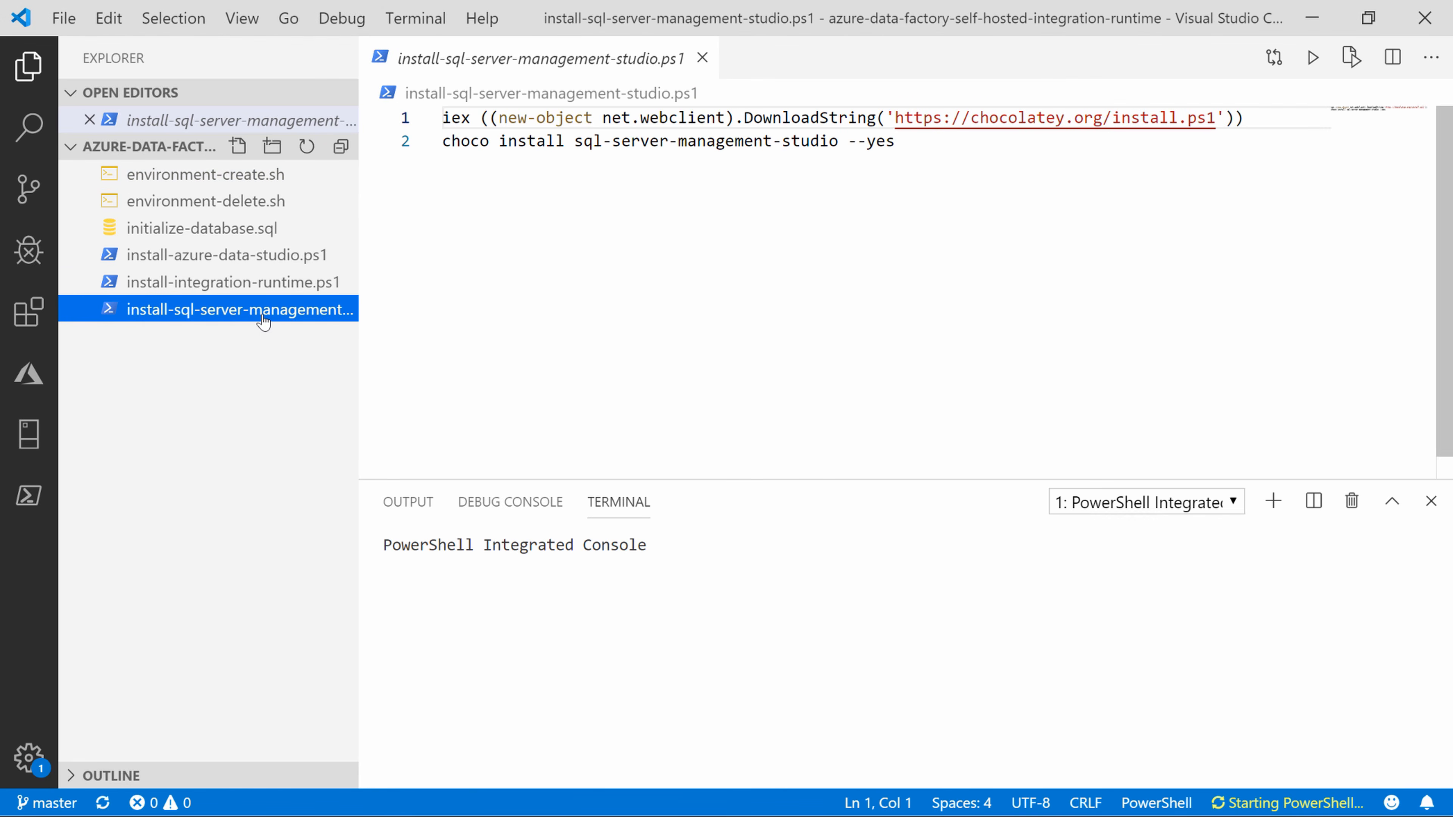
{"action": "left_click", "coordinate": [276, 254]}
{"action": "left_click_drag", "start_coordinate": [847, 149], "coordinate": [386, 128]}
{"action": "key", "text": "ctrl+a"}
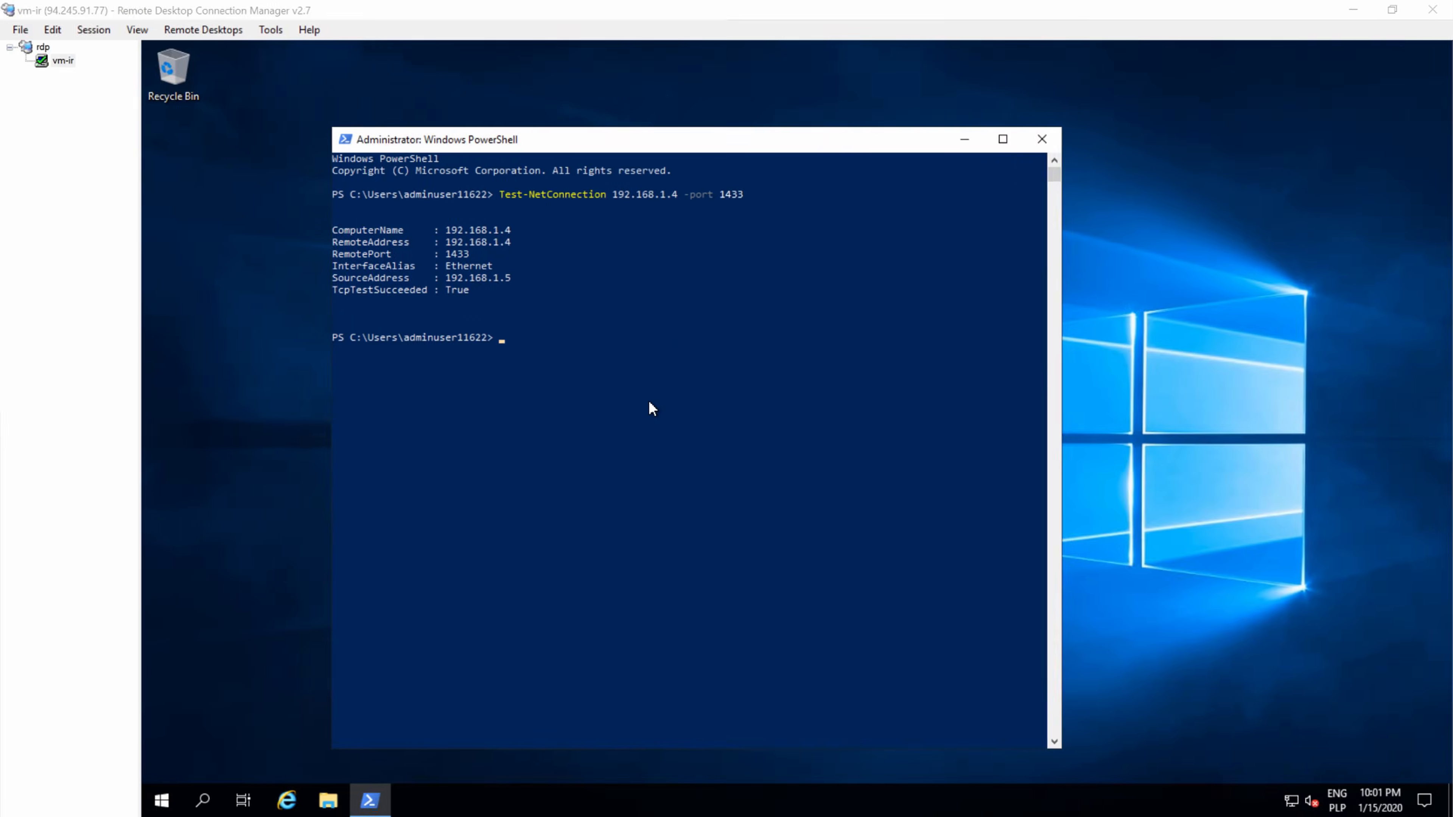
{"action": "right_click", "coordinate": [653, 409]}
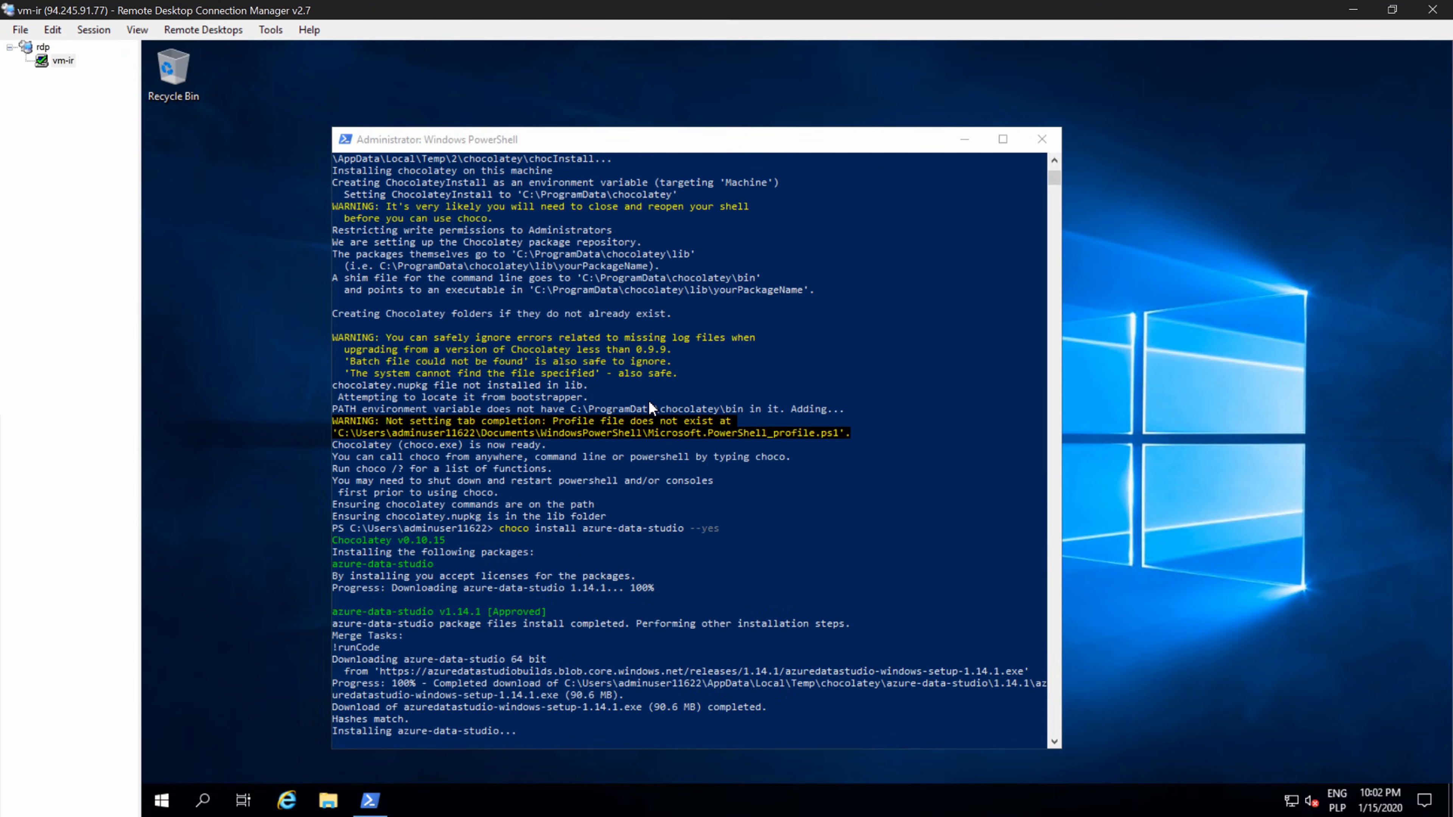
- Launch Azure Data Studio on vm-ir and set its connection to server 192.168.1.4 with SQL Login authentication
{"action": "left_click", "coordinate": [161, 800]}
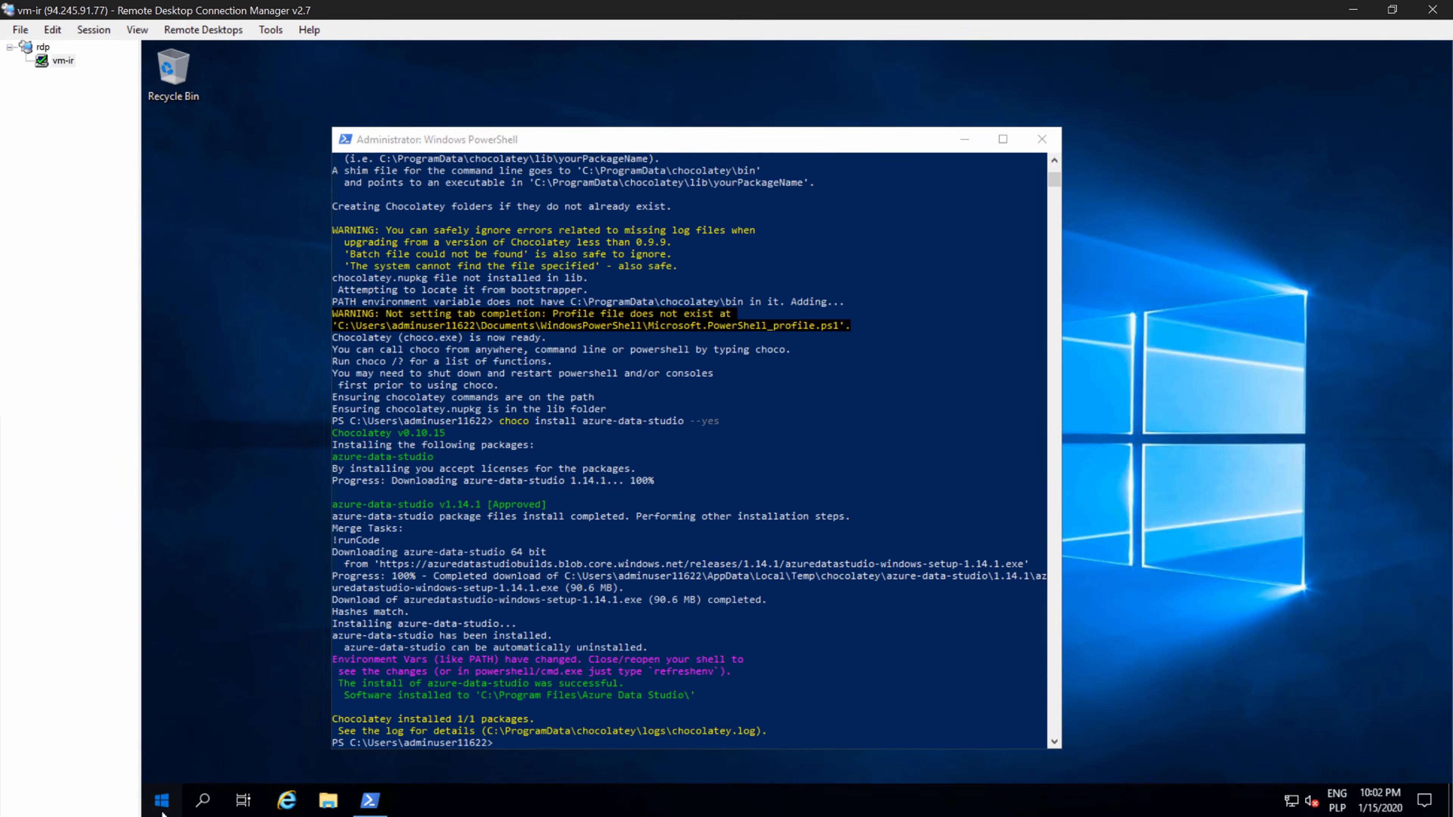
{"action": "left_click", "coordinate": [282, 291]}
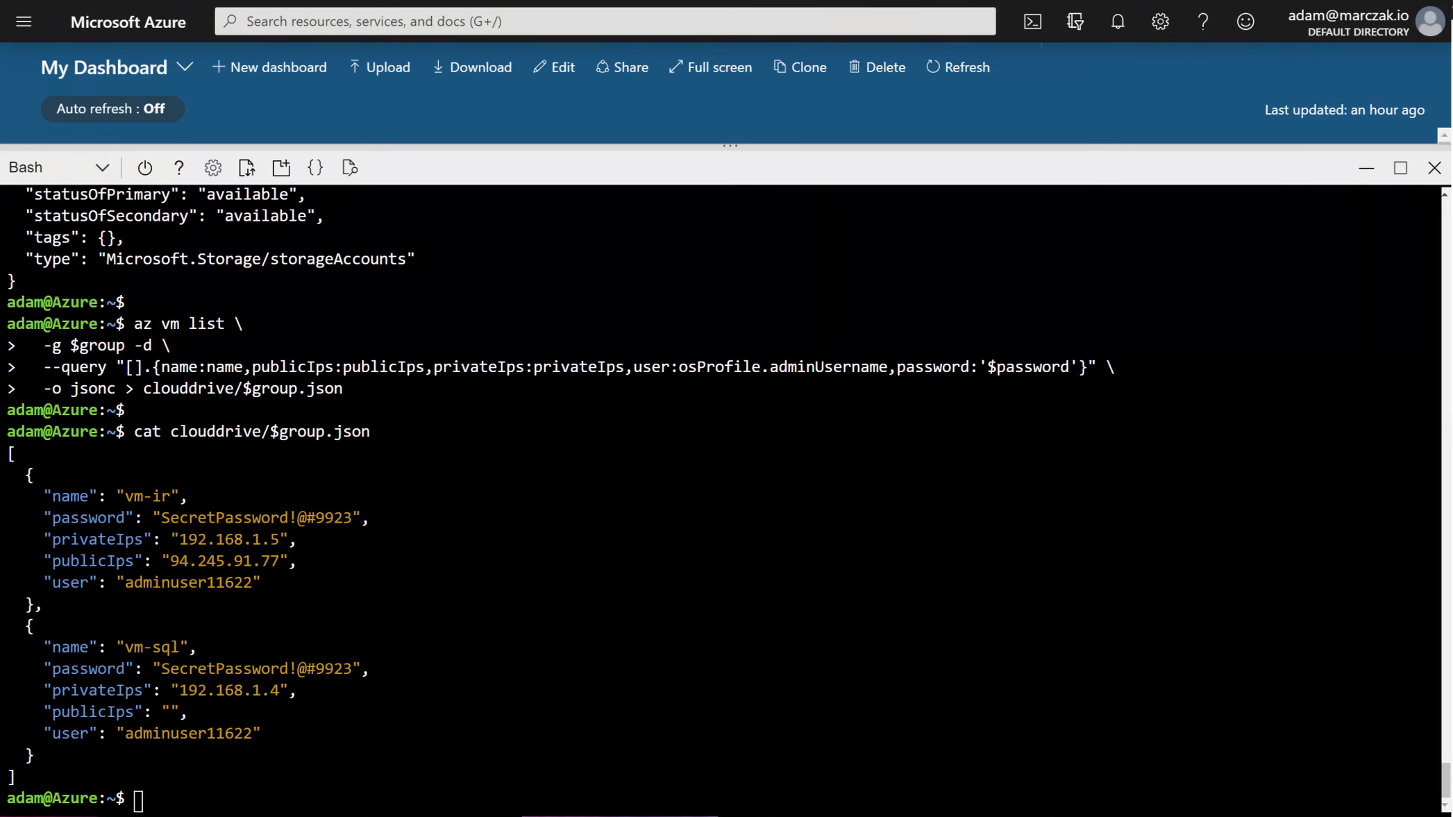
{"action": "left_click_drag", "start_coordinate": [181, 691], "coordinate": [281, 691]}
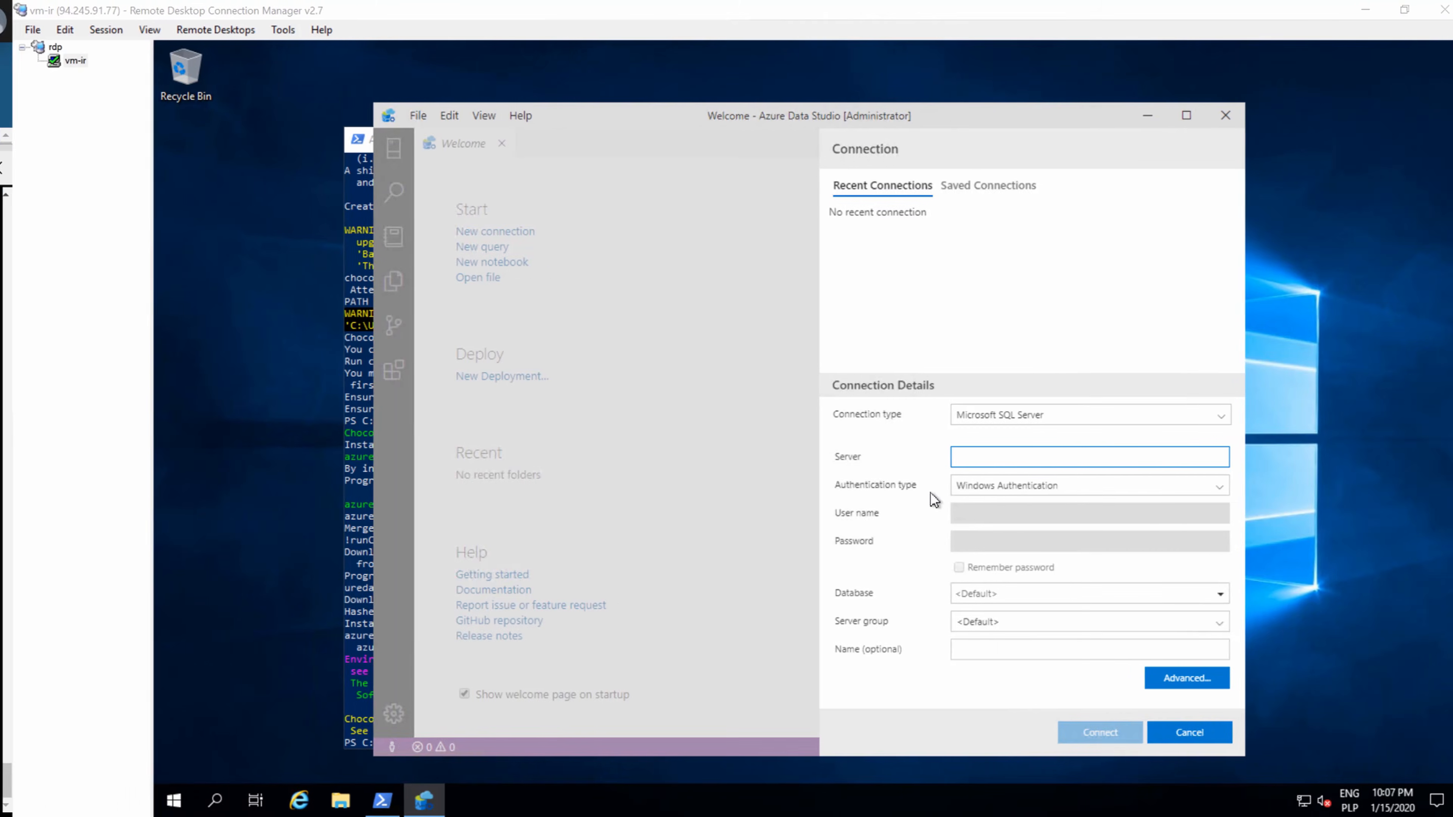
{"action": "key", "text": "ctrl+v"}
{"action": "left_click", "coordinate": [1061, 487]}
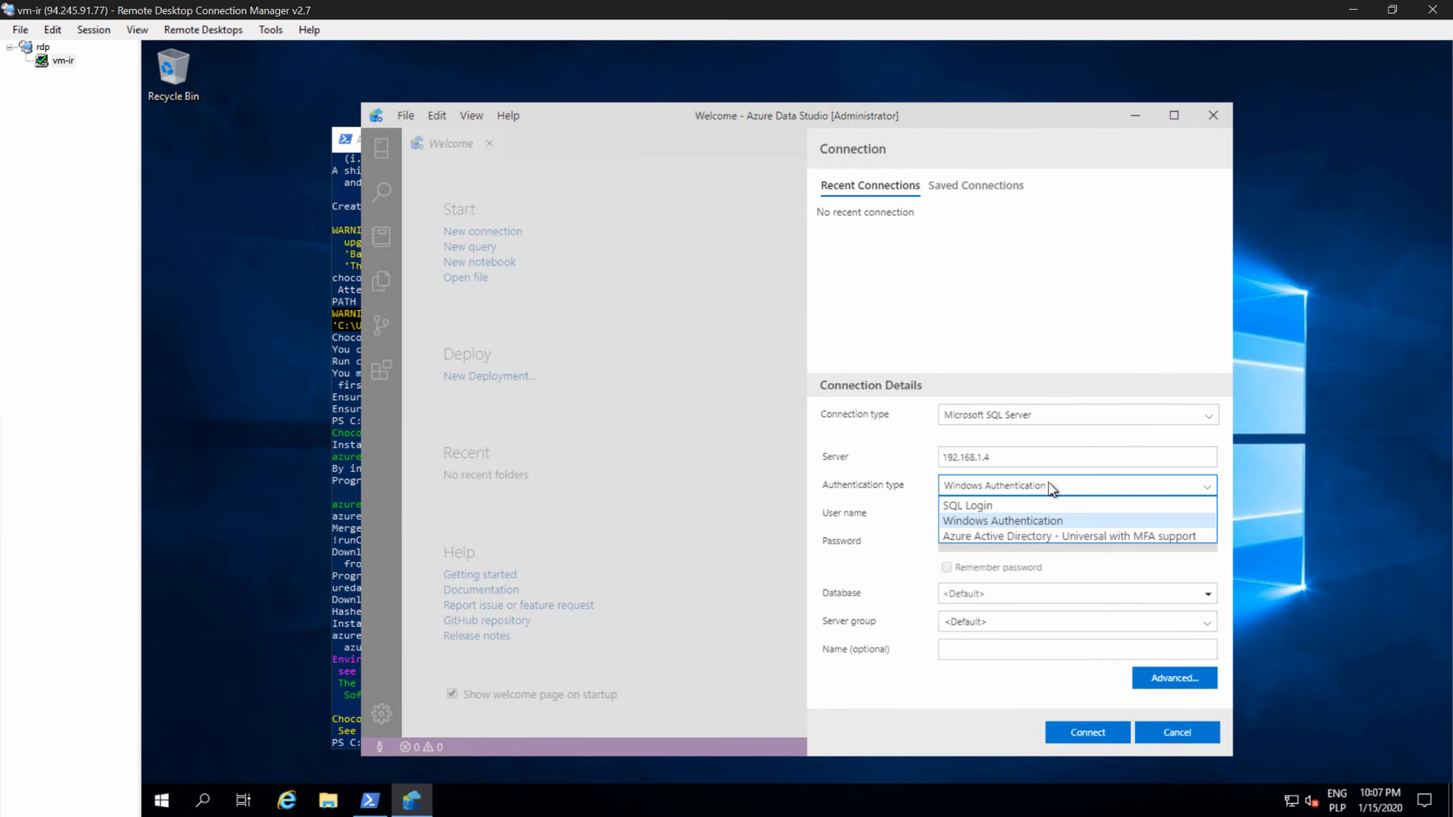
{"action": "left_click", "coordinate": [1014, 506]}
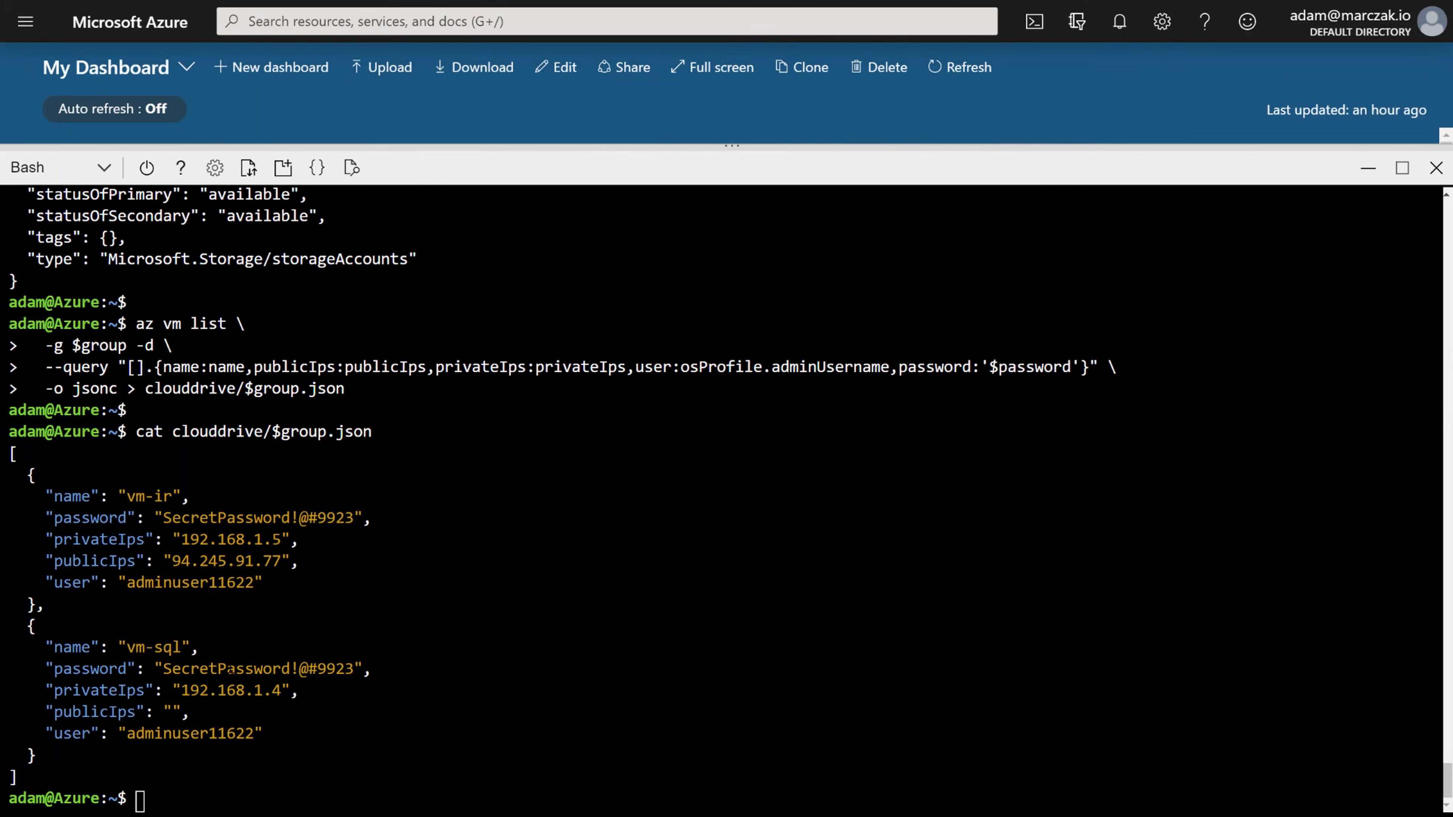
- Fill in the SQL connection's user name adminuser11622 and the vm-sql password, both copied from the Cloud Shell output
{"action": "double_click", "coordinate": [171, 734]}
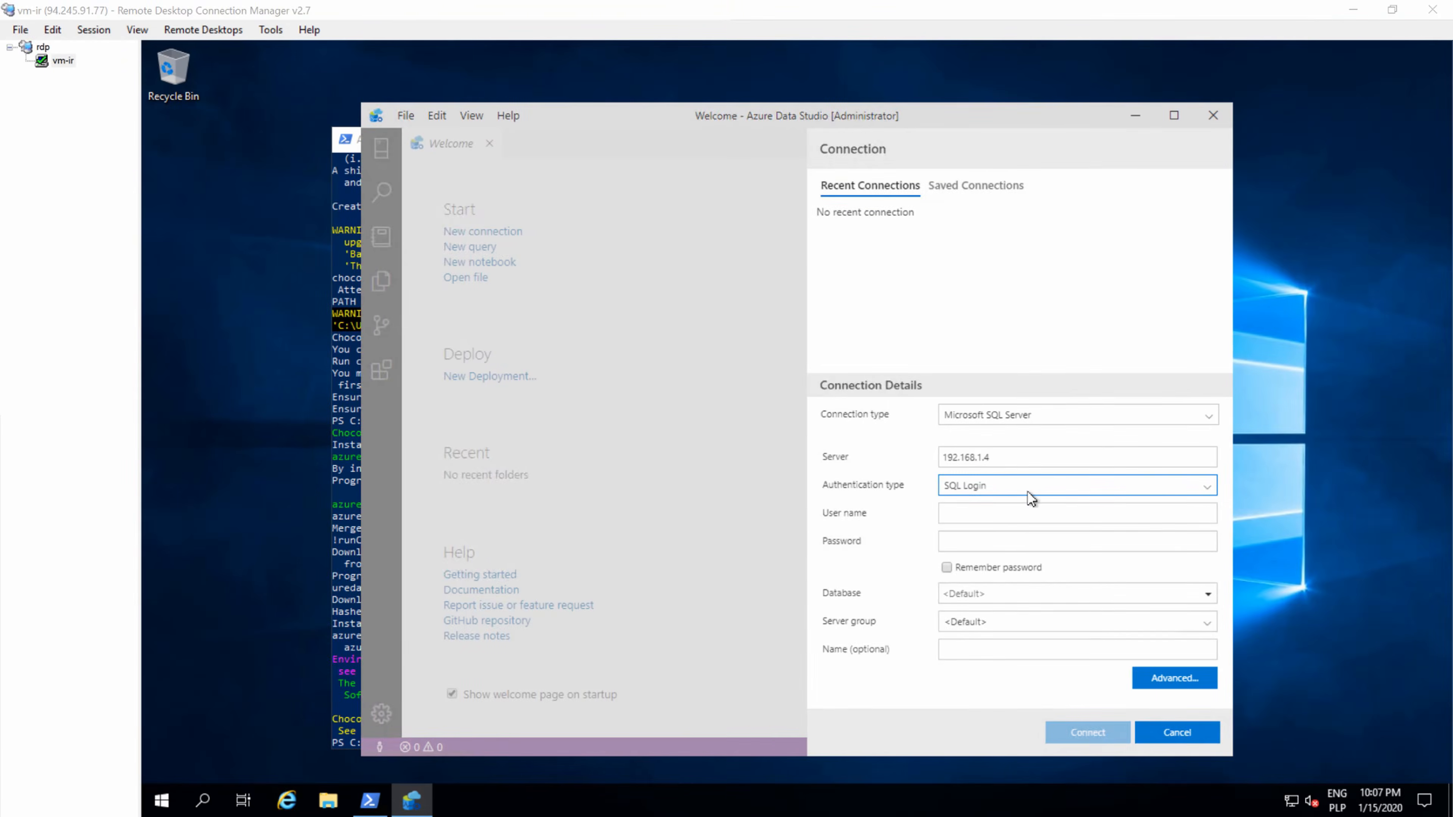
{"action": "left_click", "coordinate": [1008, 513]}
{"action": "key", "text": "ctrl+v"}
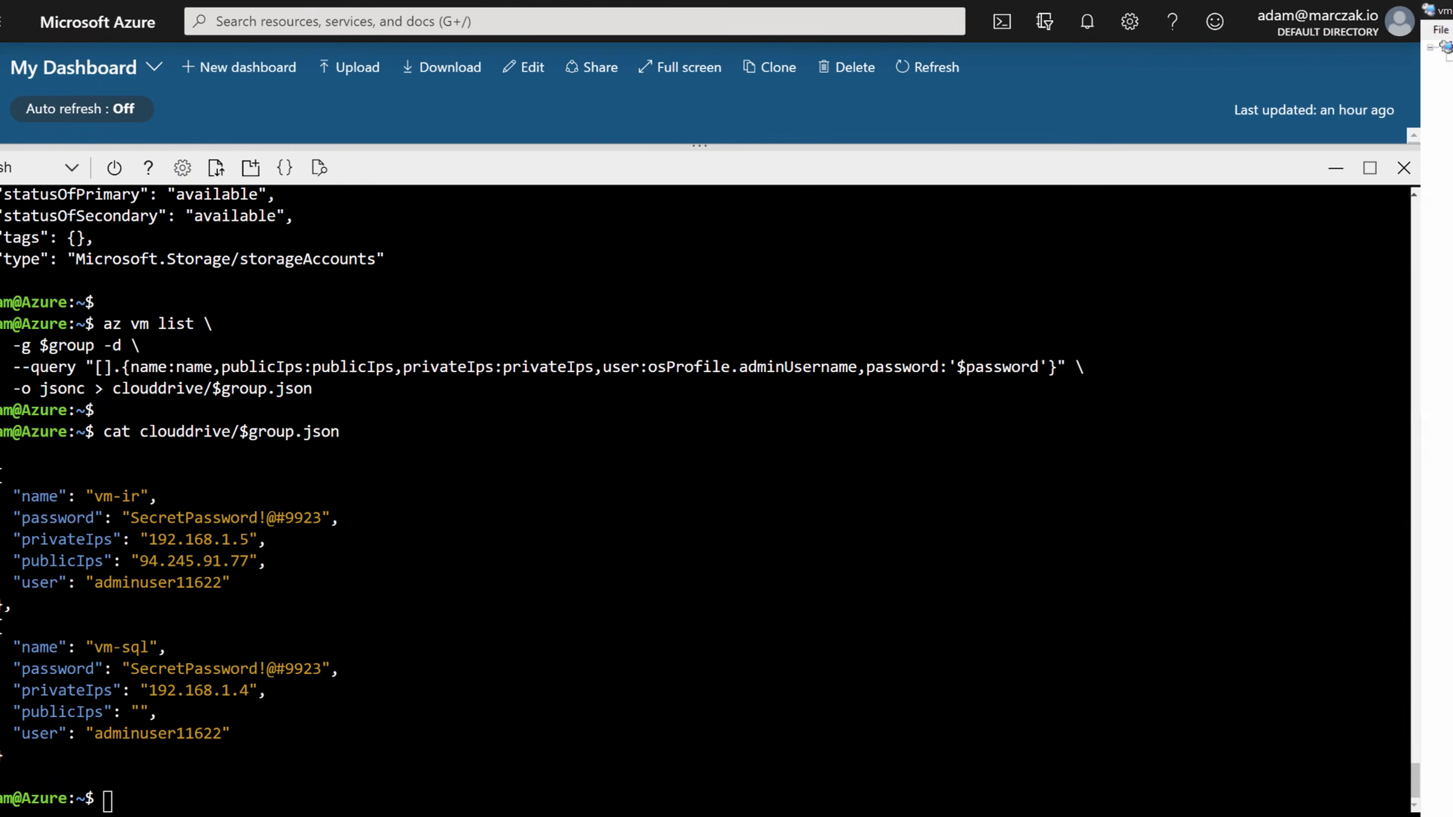
{"action": "double_click", "coordinate": [226, 669]}
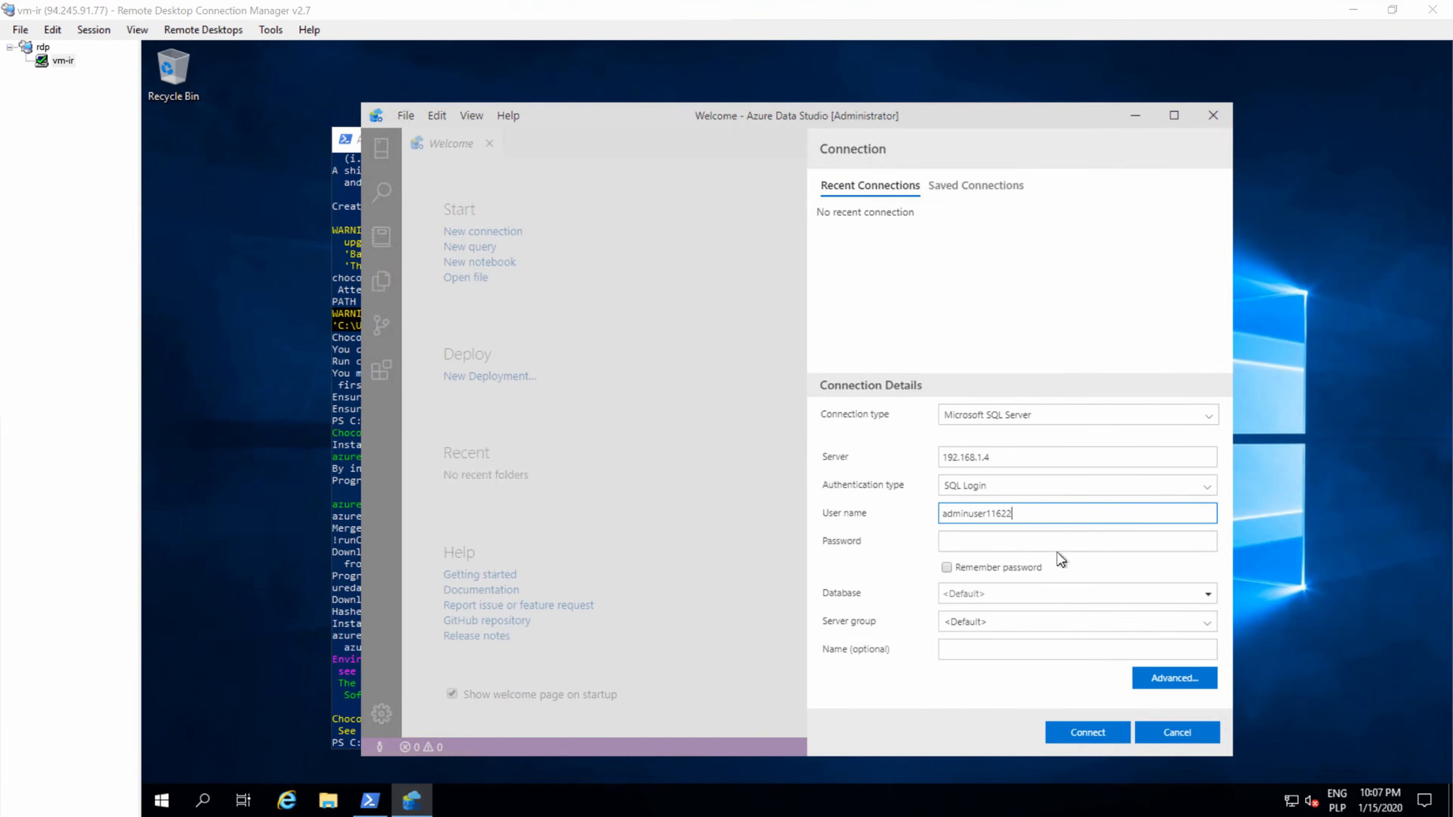
{"action": "left_click", "coordinate": [1063, 542]}
{"action": "key", "text": "ctrl+v"}
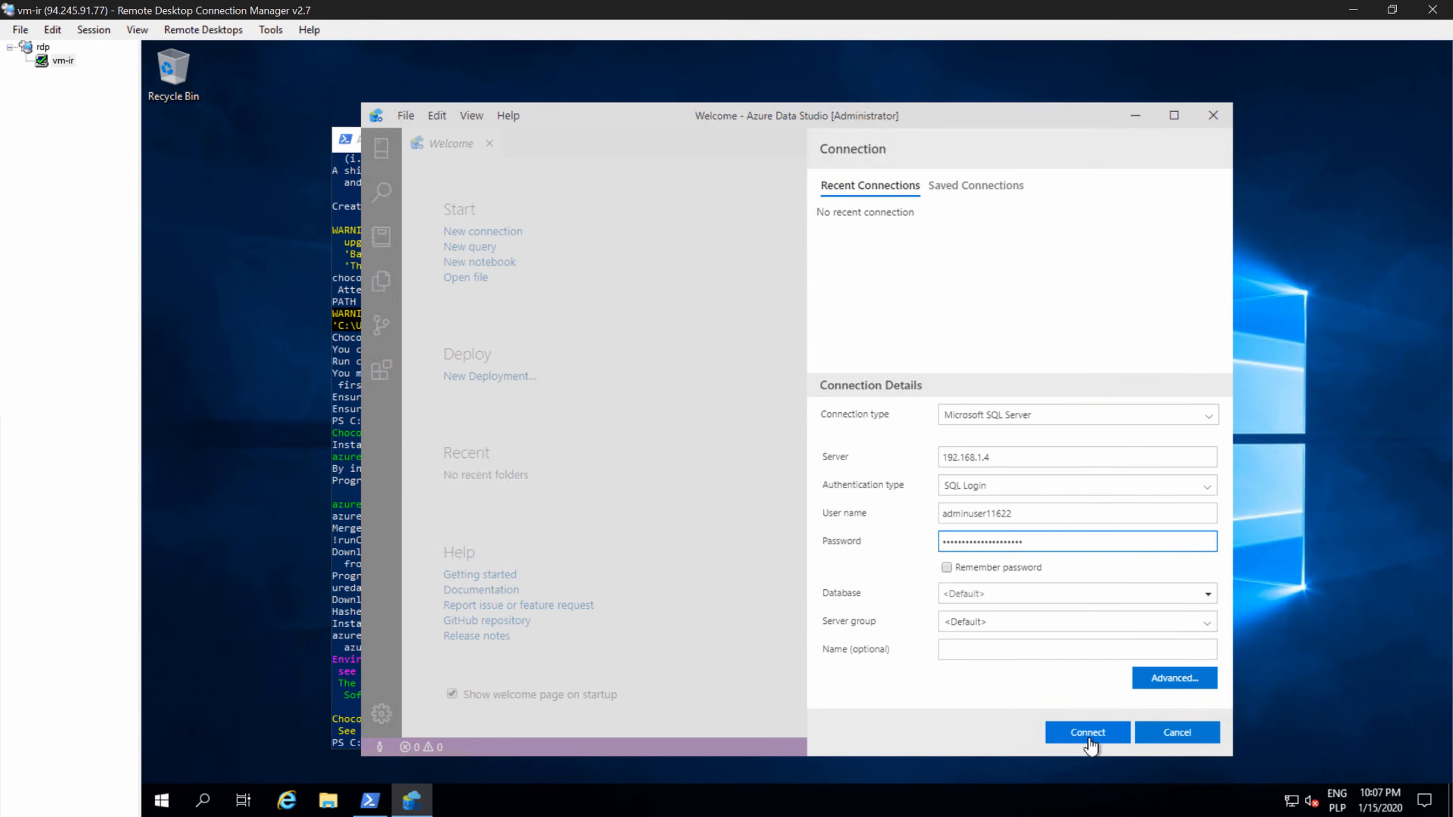
- Connect to SQL Server 192.168.1.4, expand its Databases folder in the server tree, and close the Welcome page
{"action": "left_click", "coordinate": [1087, 732]}
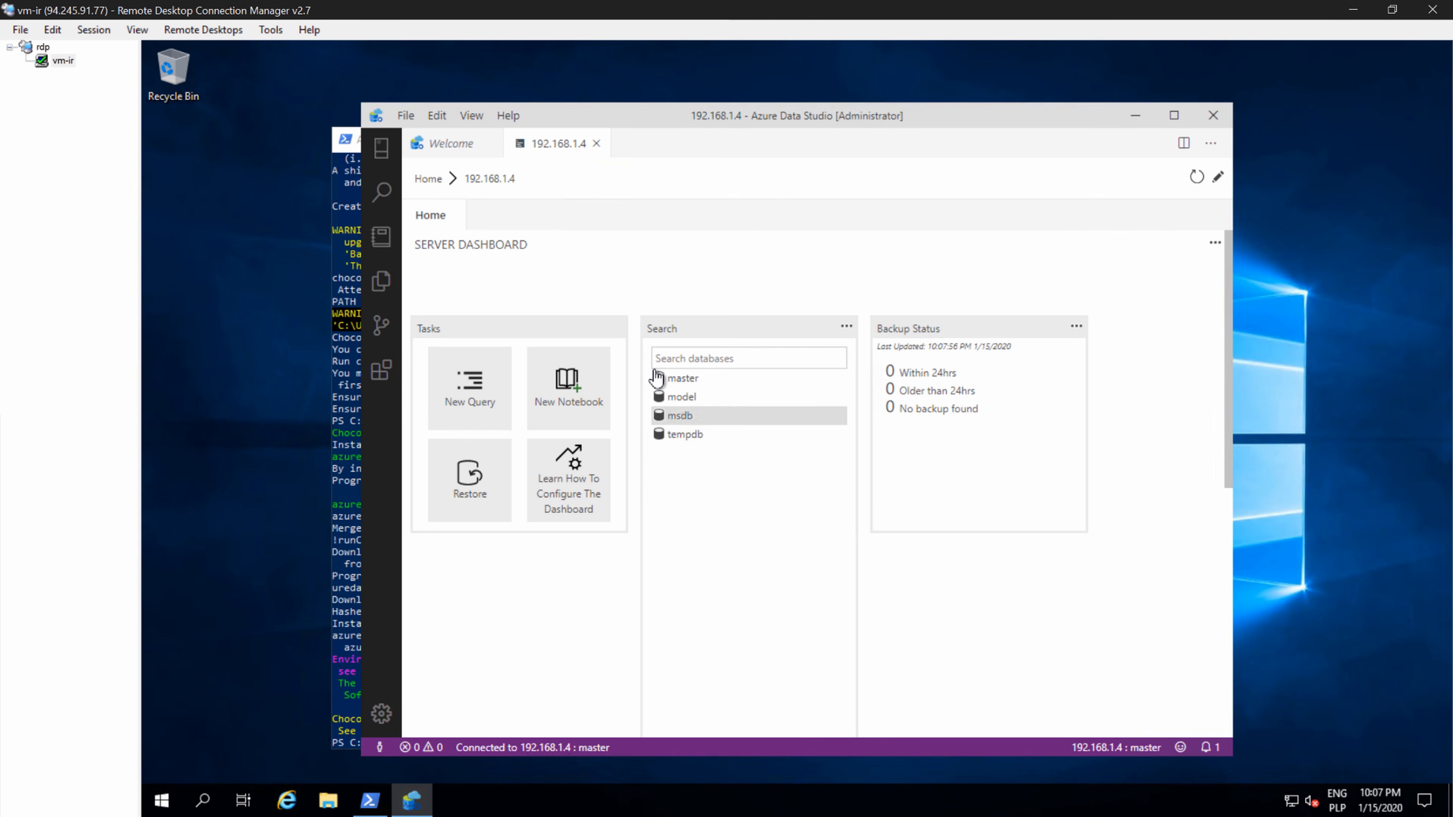
{"action": "left_click", "coordinate": [379, 149]}
{"action": "left_click", "coordinate": [414, 188]}
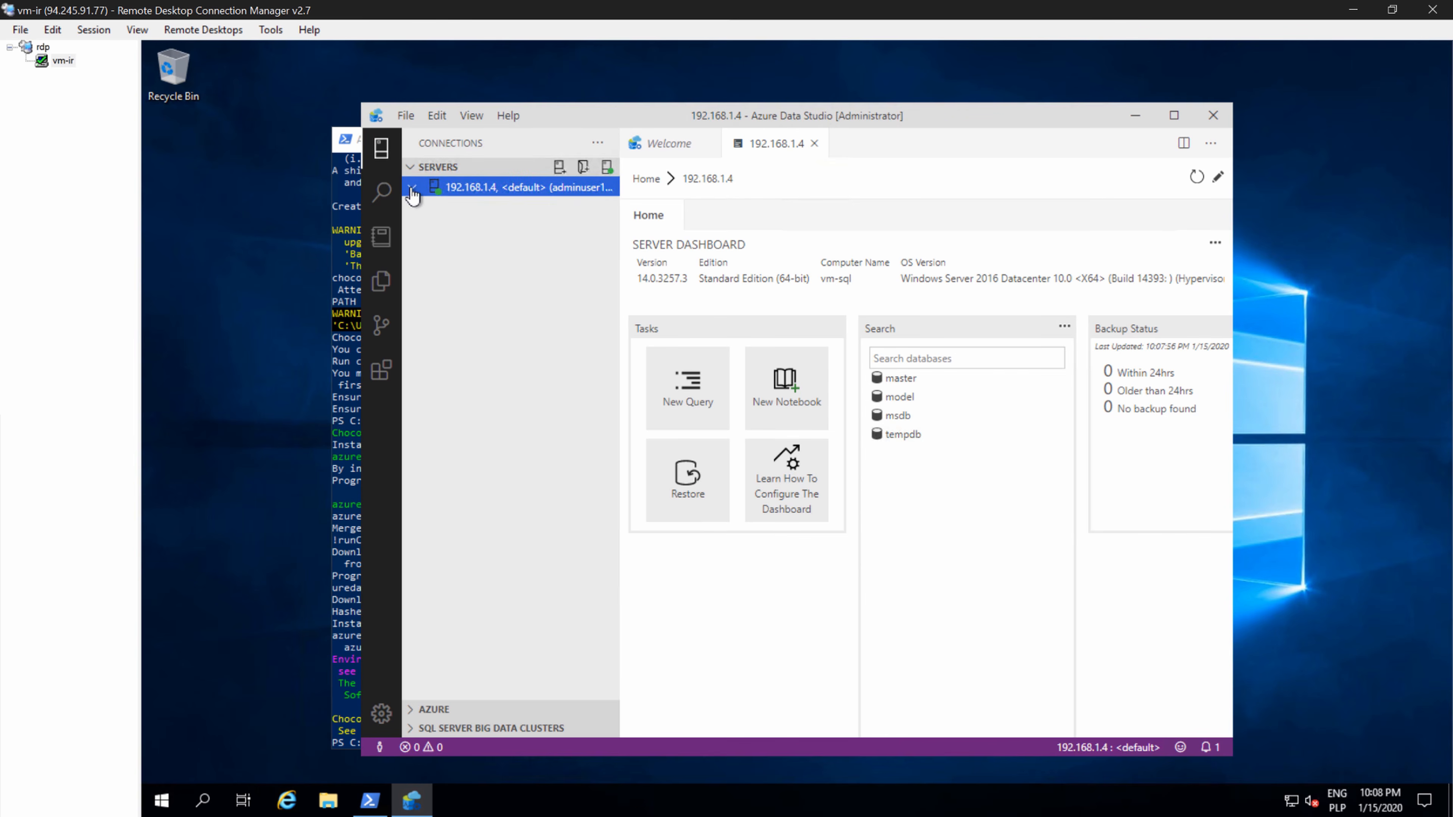
{"action": "left_click", "coordinate": [452, 206]}
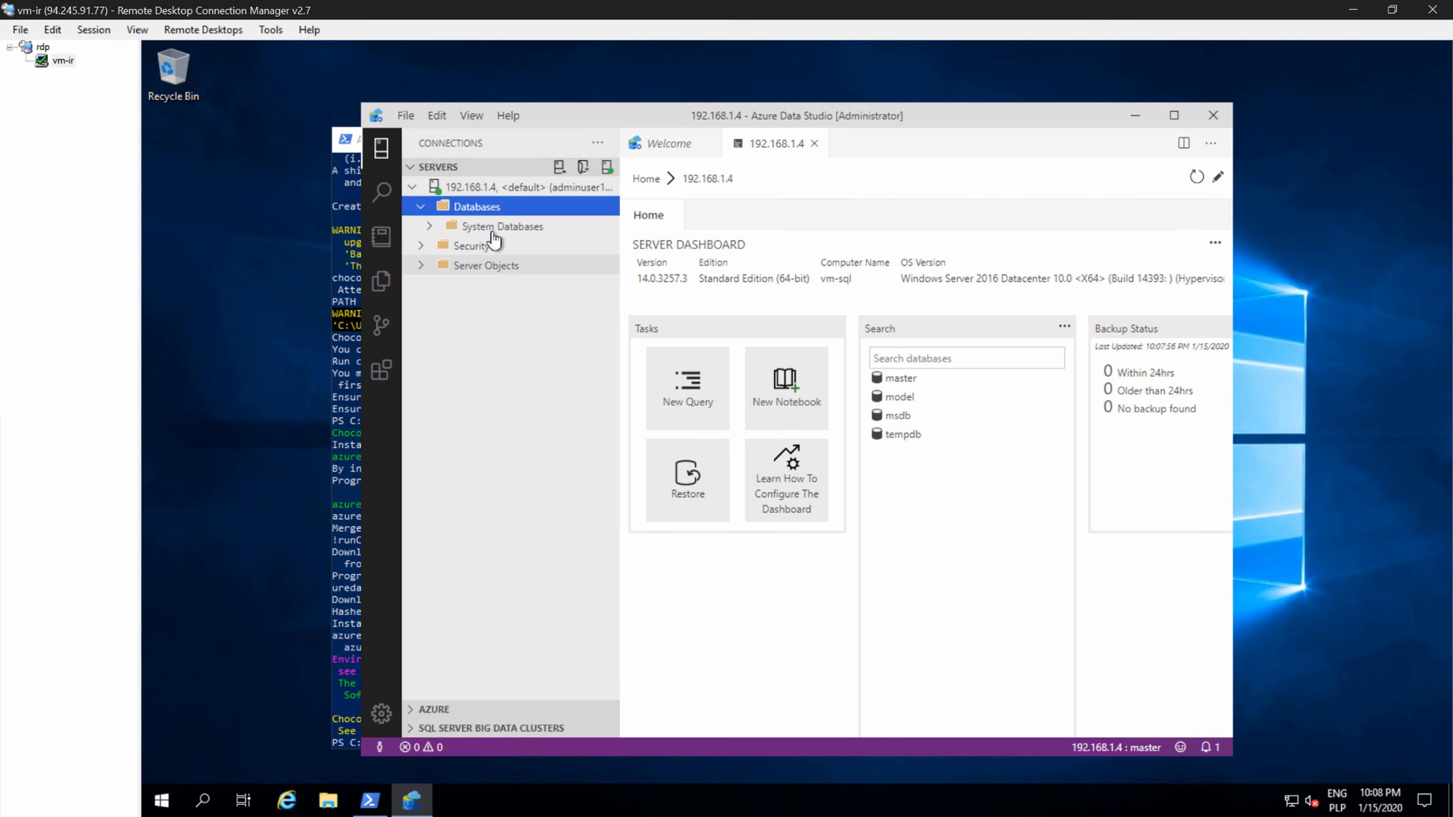
{"action": "left_click", "coordinate": [708, 145]}
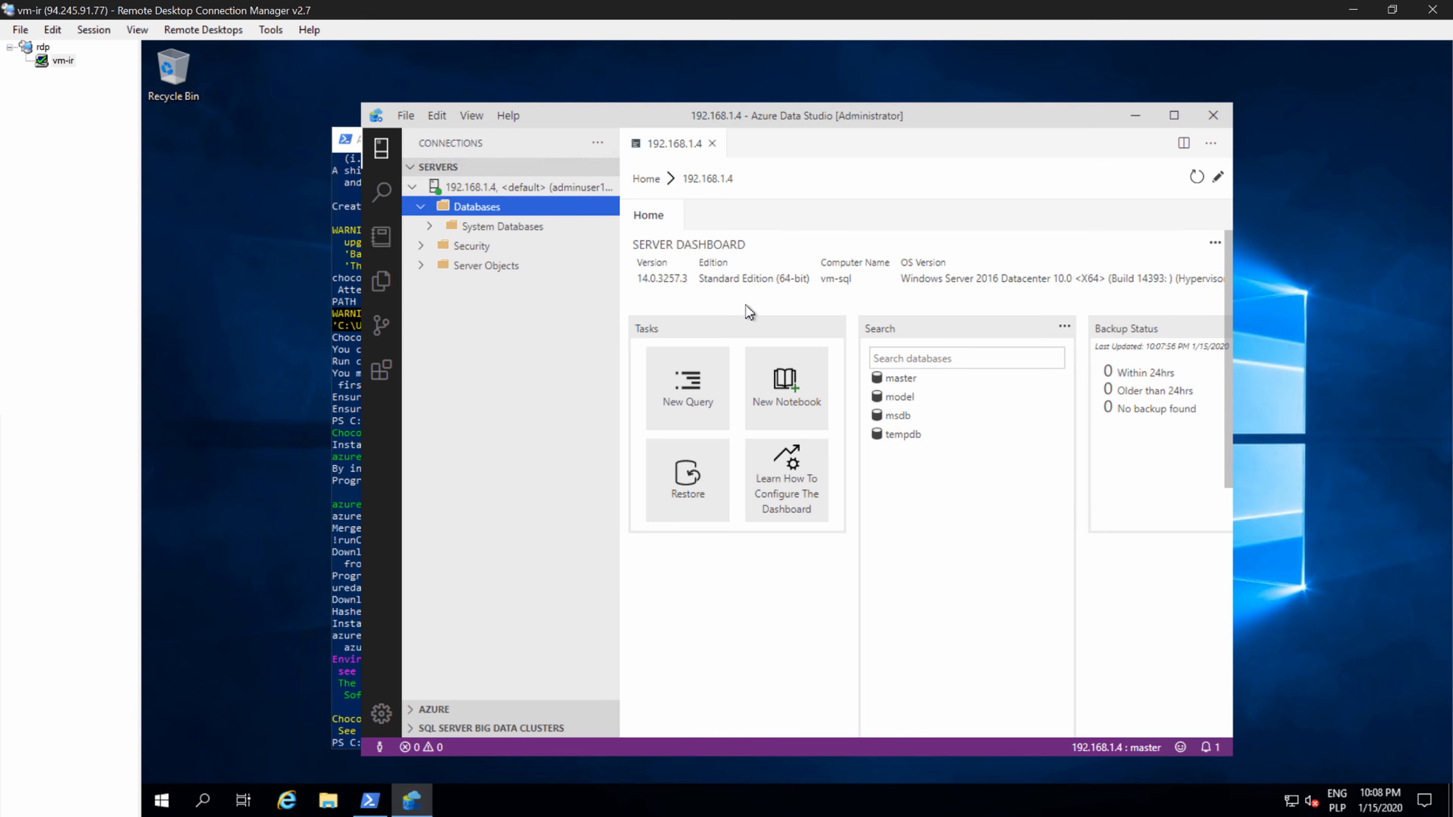
- Copy the whole initialize-database.sql script from Visual Studio Code and run it in a new query on 192.168.1.4 in Azure Data Studio
{"action": "left_click", "coordinate": [711, 380]}
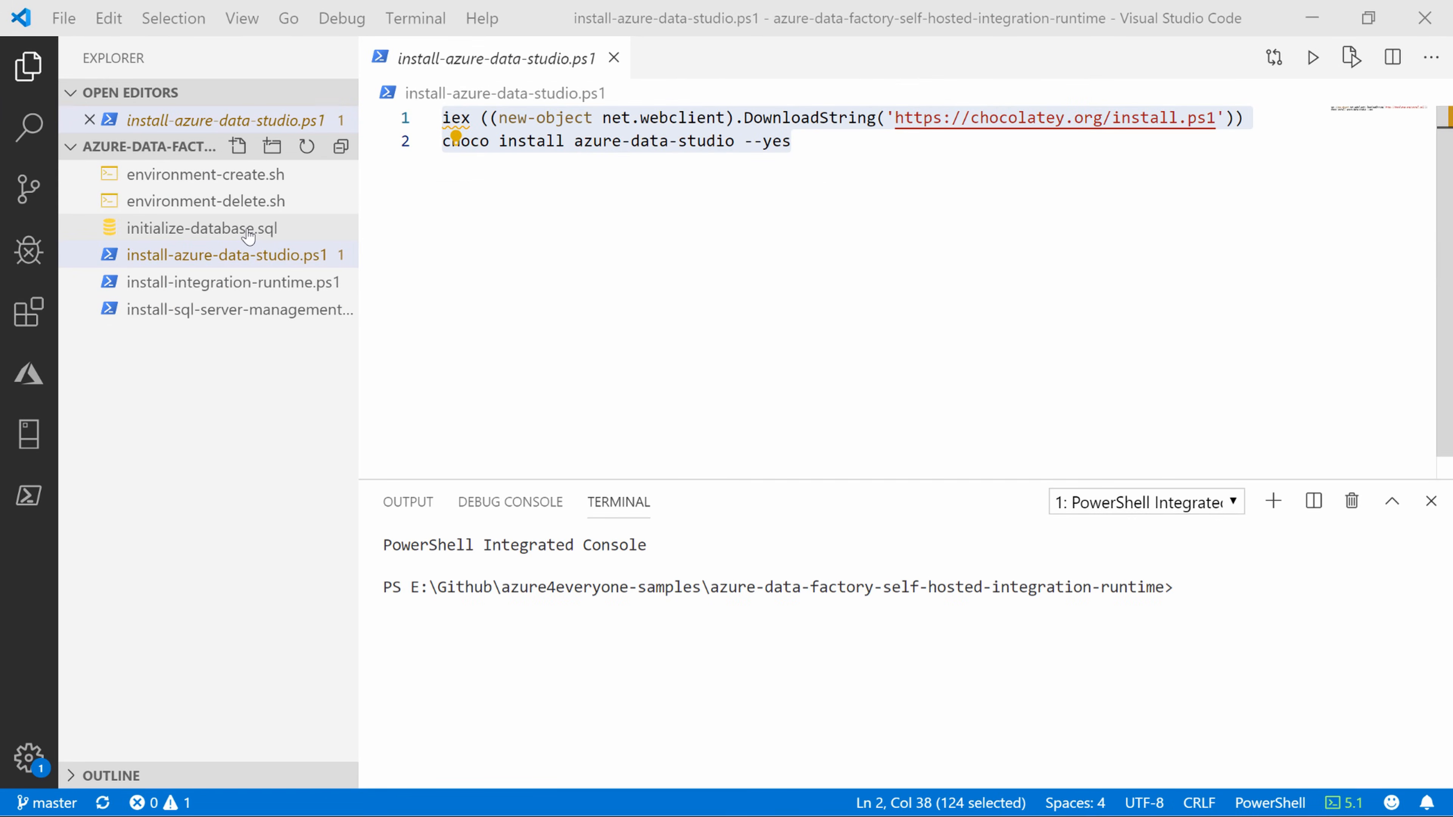
{"action": "left_click", "coordinate": [249, 232]}
{"action": "left_click", "coordinate": [556, 268]}
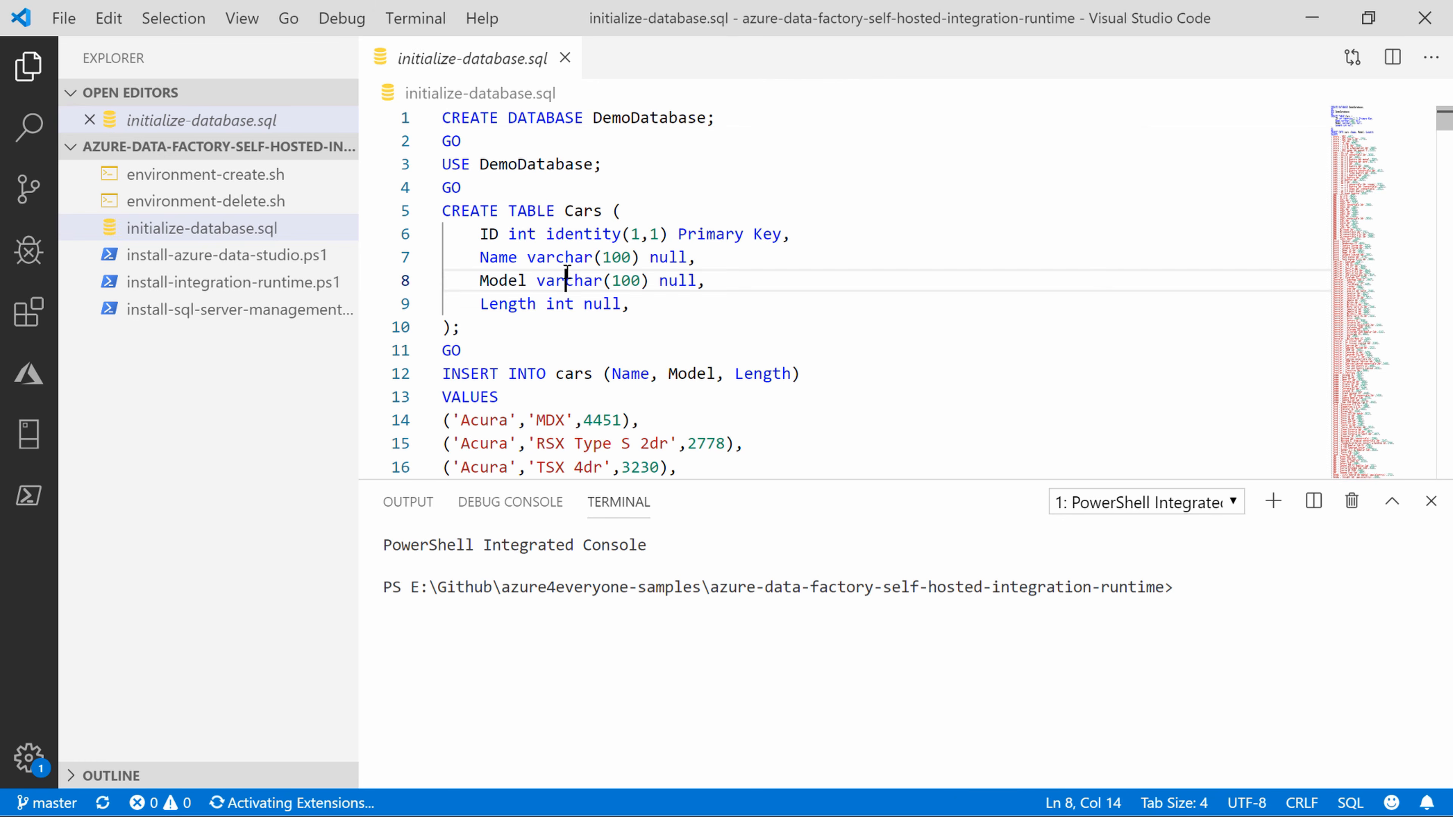
{"action": "key", "text": "ctrl+a"}
{"action": "key", "text": "ctrl+c"}
{"action": "key", "text": "alt+Tab"}
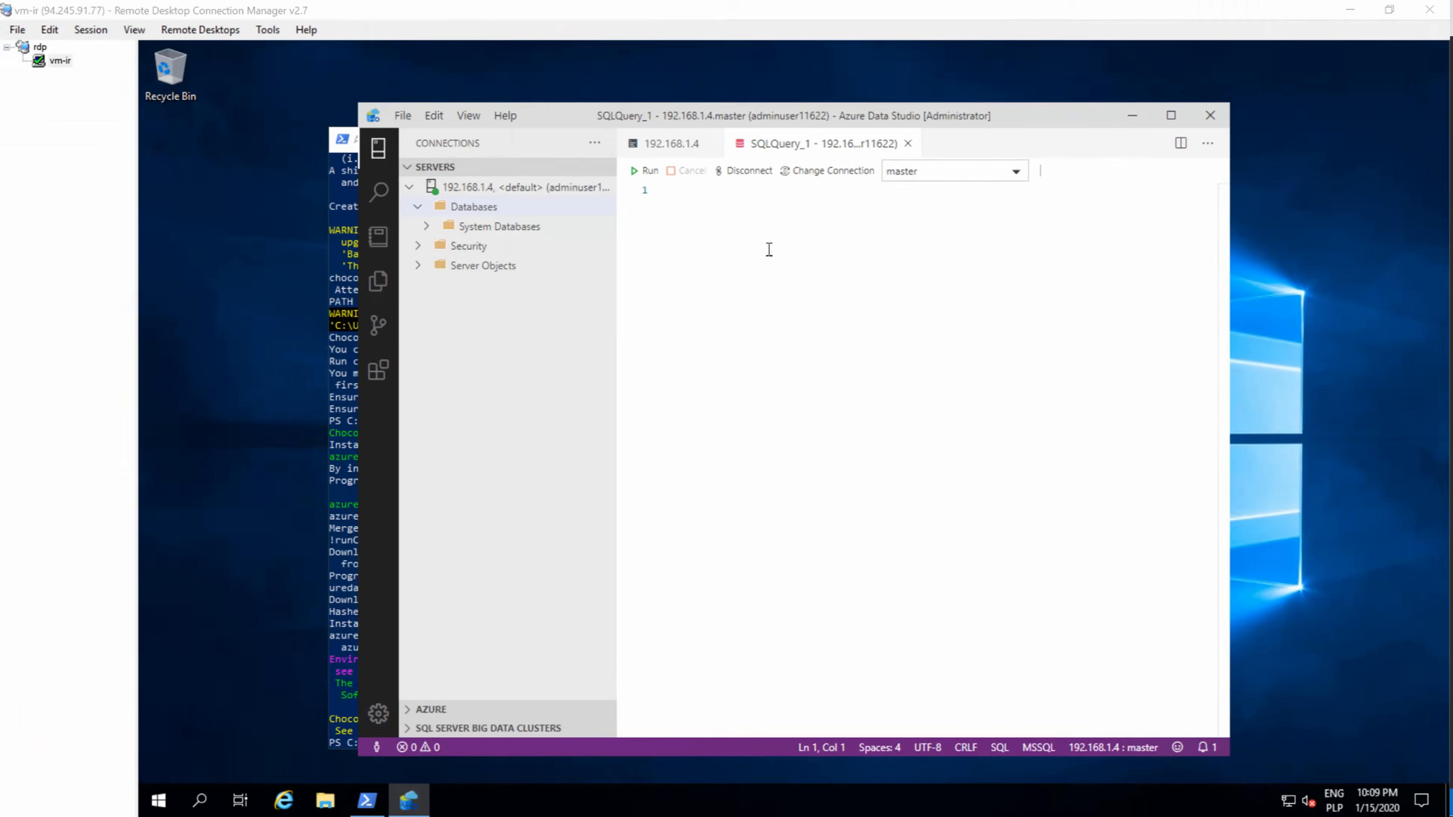
{"action": "key", "text": "ctrl+v"}
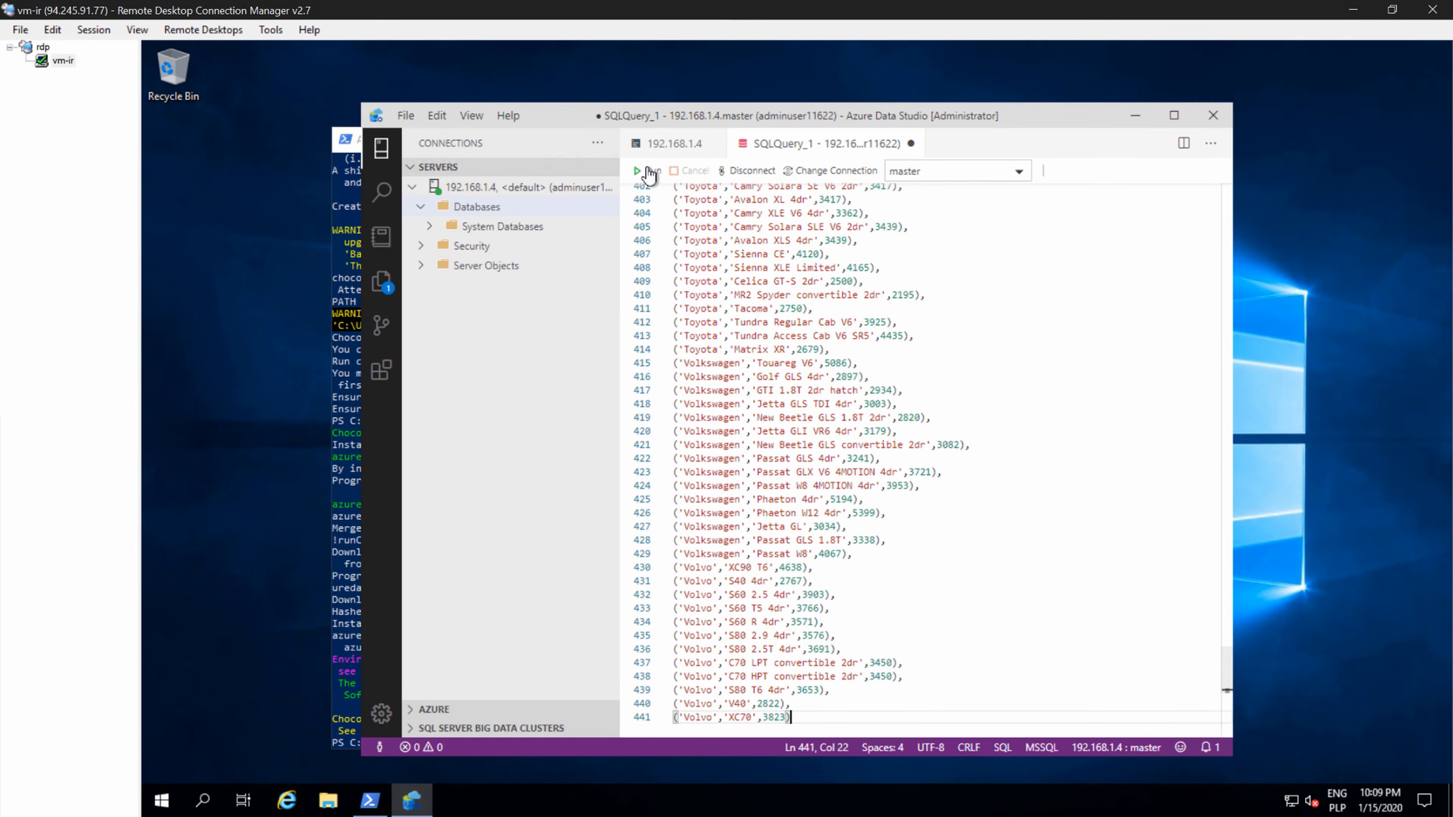
{"action": "left_click", "coordinate": [650, 171]}
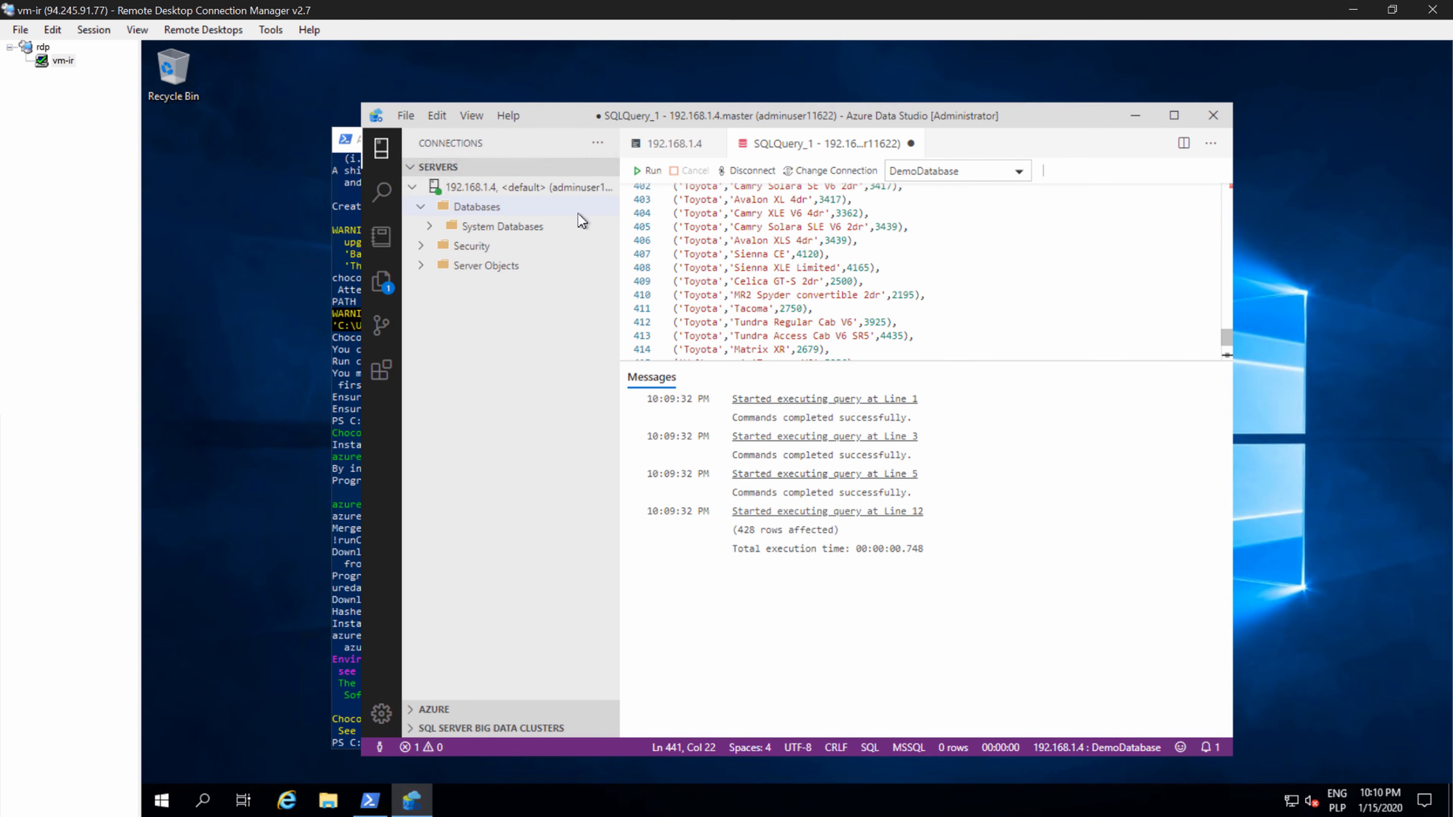
- Refresh the server's Databases folder and expand DemoDatabase down to its Tables
{"action": "right_click", "coordinate": [456, 213]}
{"action": "left_click", "coordinate": [522, 232]}
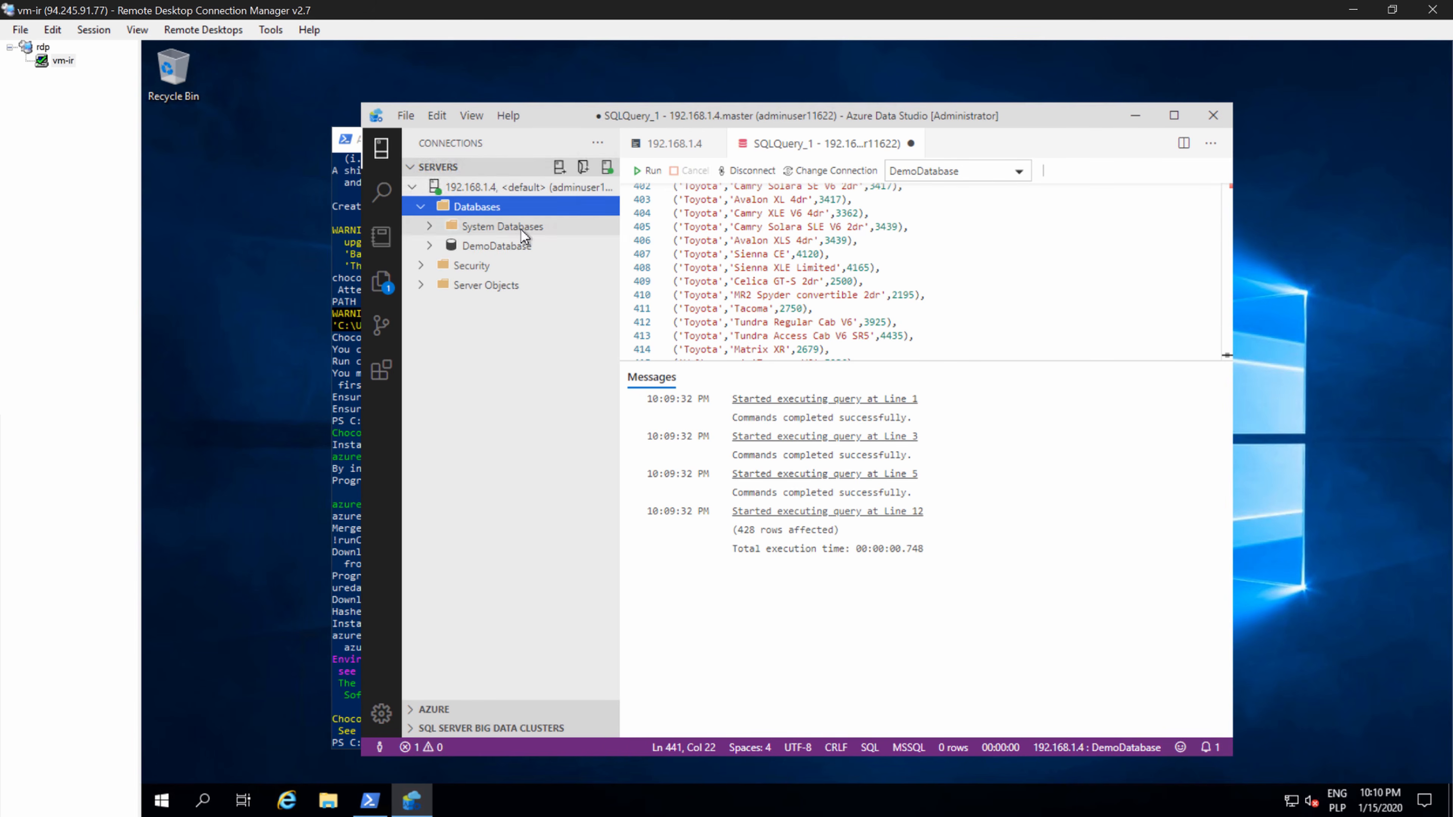
{"action": "left_click", "coordinate": [450, 249]}
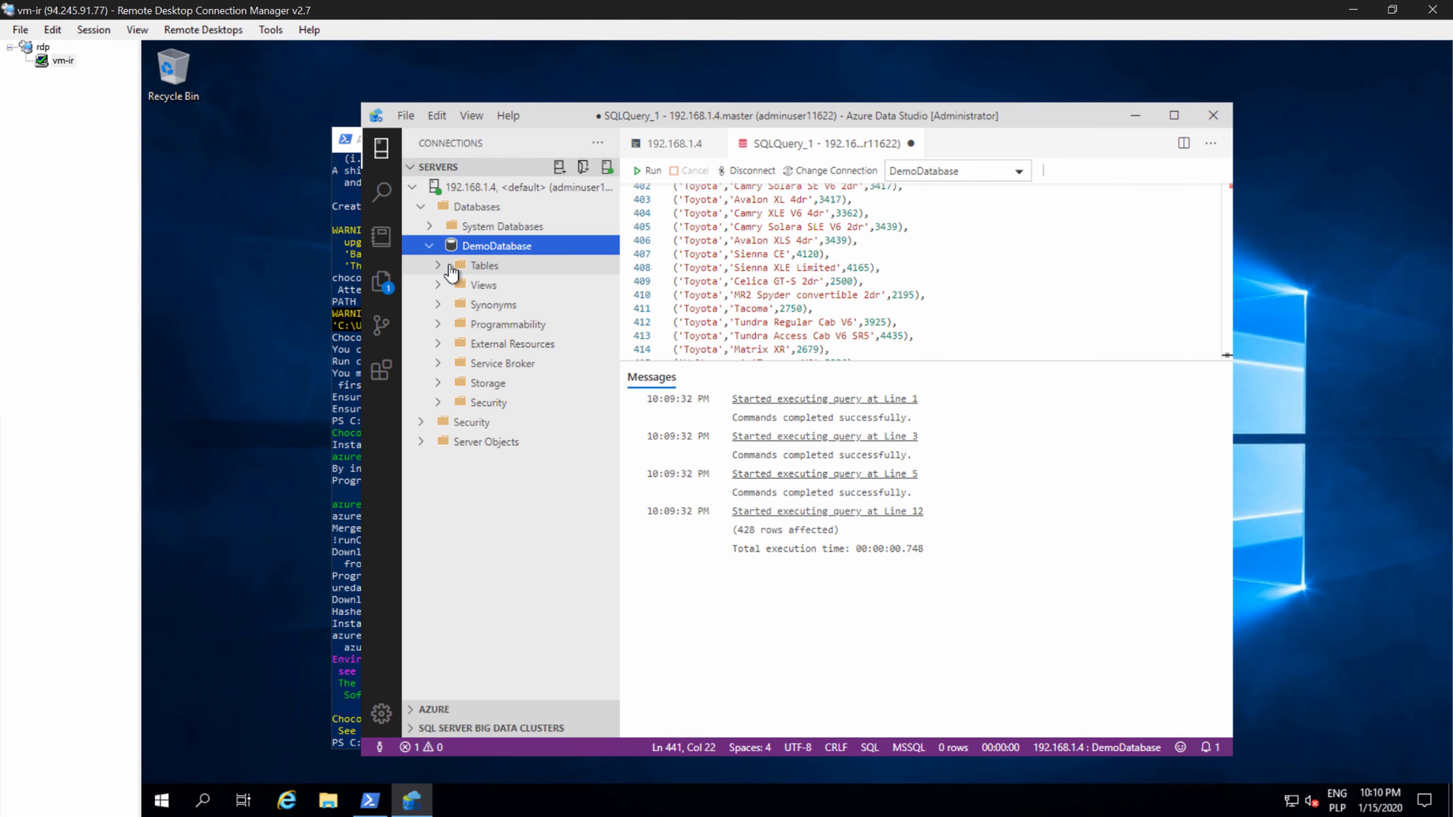
{"action": "left_click", "coordinate": [439, 268]}
- Run Select Top 1000 on the dbo.Cars table and look through the returned rows
{"action": "right_click", "coordinate": [507, 289]}
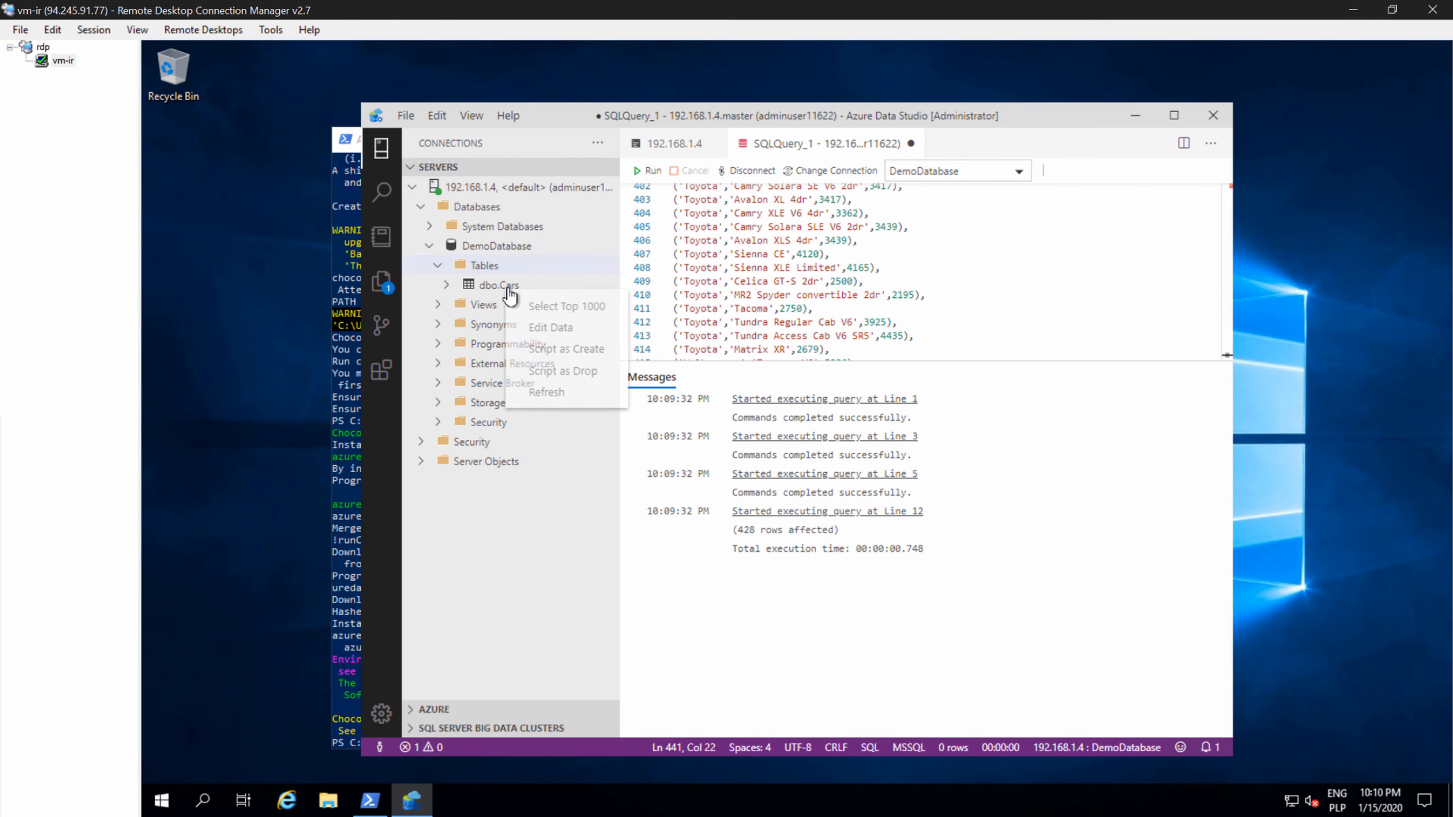
{"action": "left_click", "coordinate": [557, 307]}
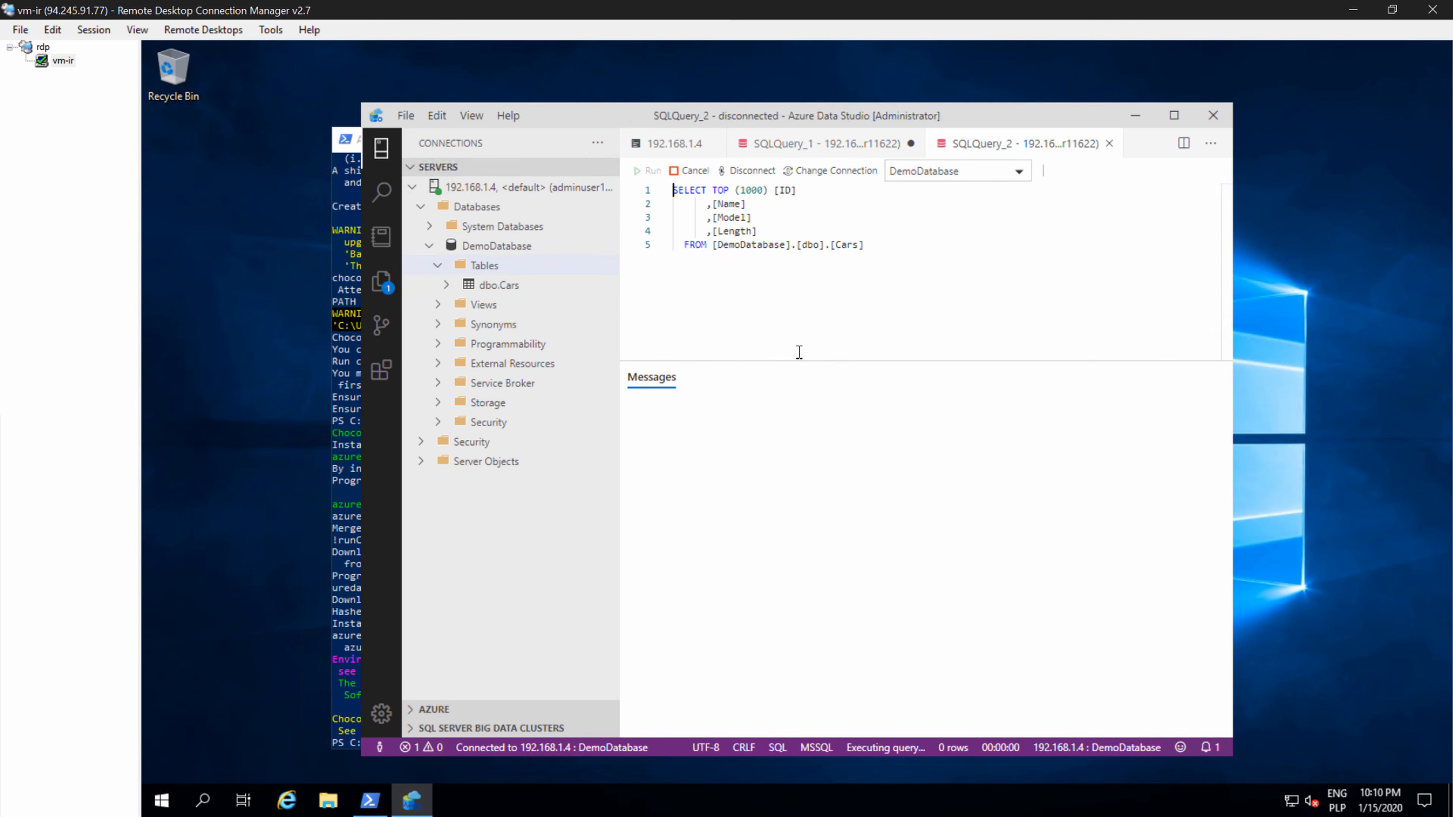
{"action": "scroll", "coordinate": [845, 547], "scroll_direction": "down", "scroll_amount": 9}
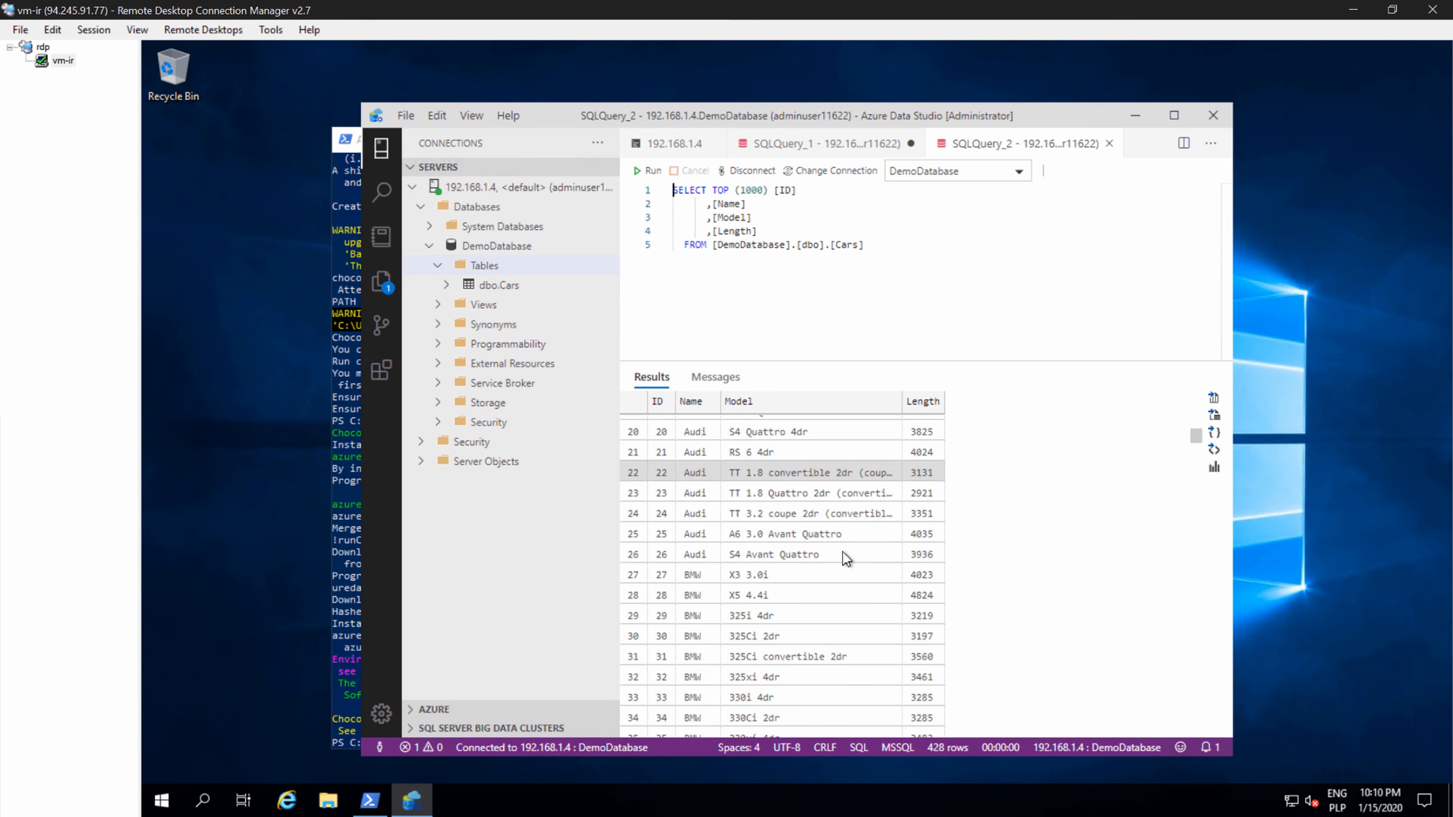
{"action": "scroll", "coordinate": [1202, 460], "scroll_direction": "down", "scroll_amount": 20}
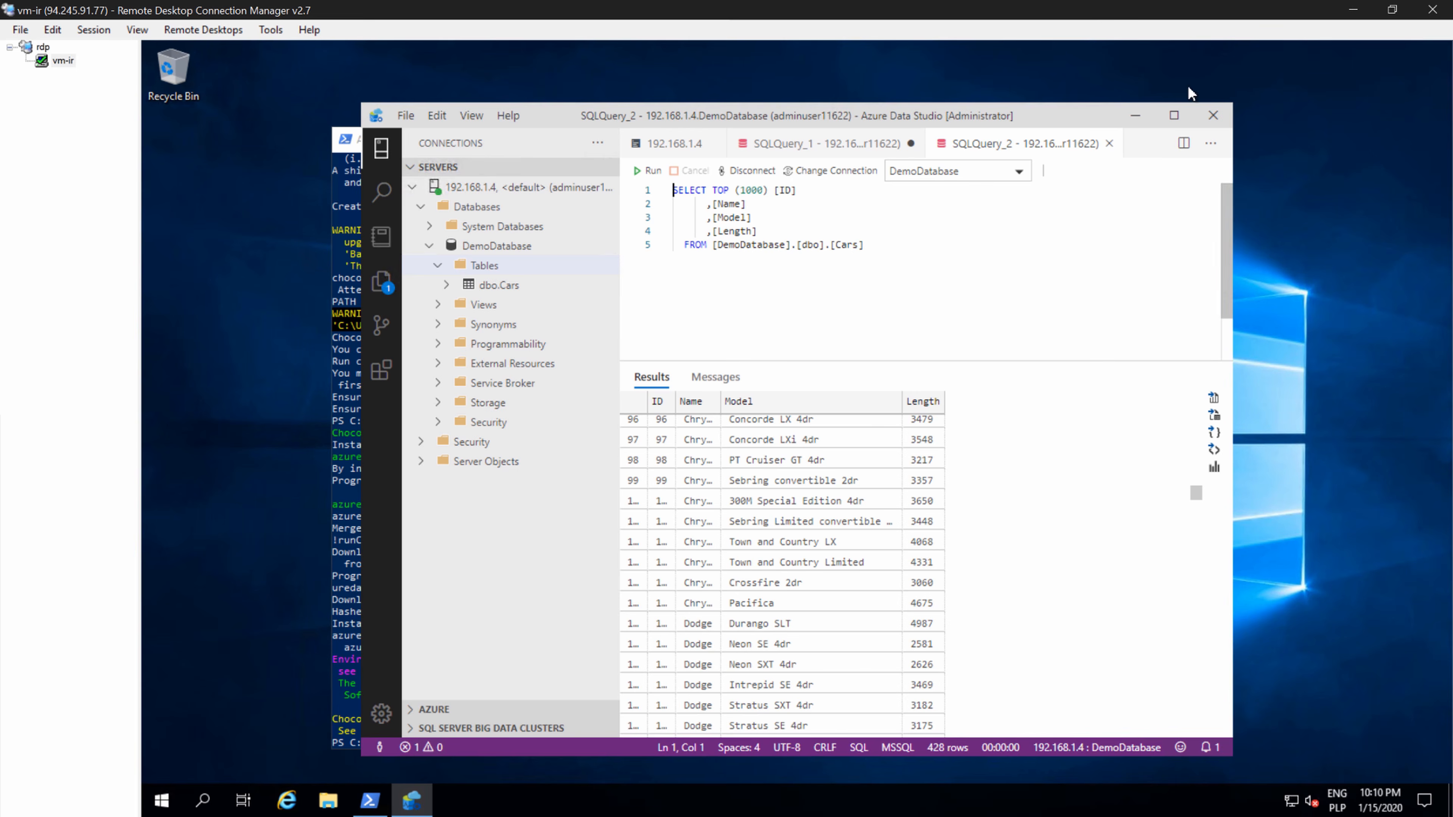
- Close Azure Data Studio and Windows PowerShell on vm-ir, and minimise Cloud Shell in the Azure portal
{"action": "left_click", "coordinate": [1213, 117]}
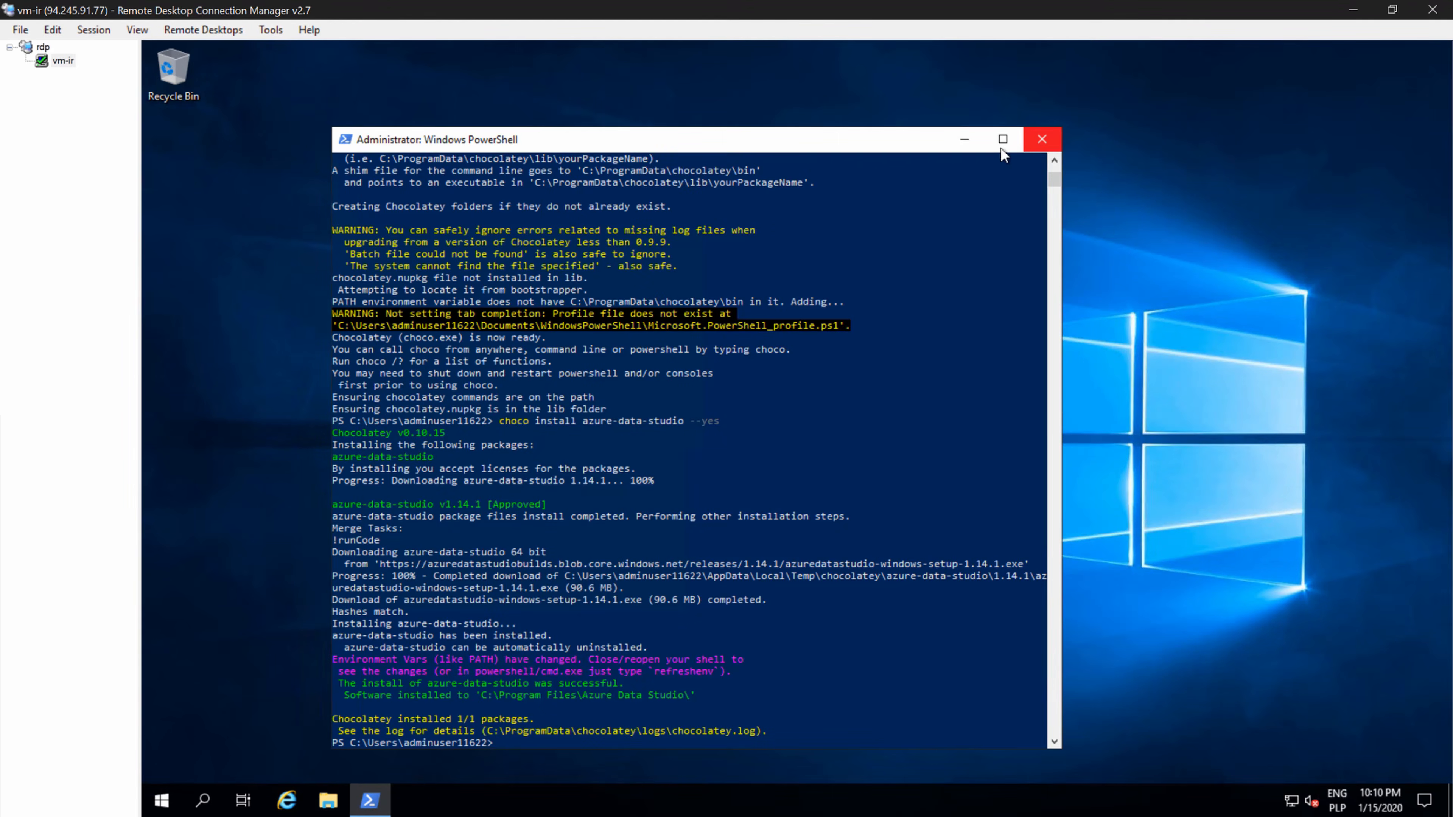
{"action": "left_click", "coordinate": [1042, 140]}
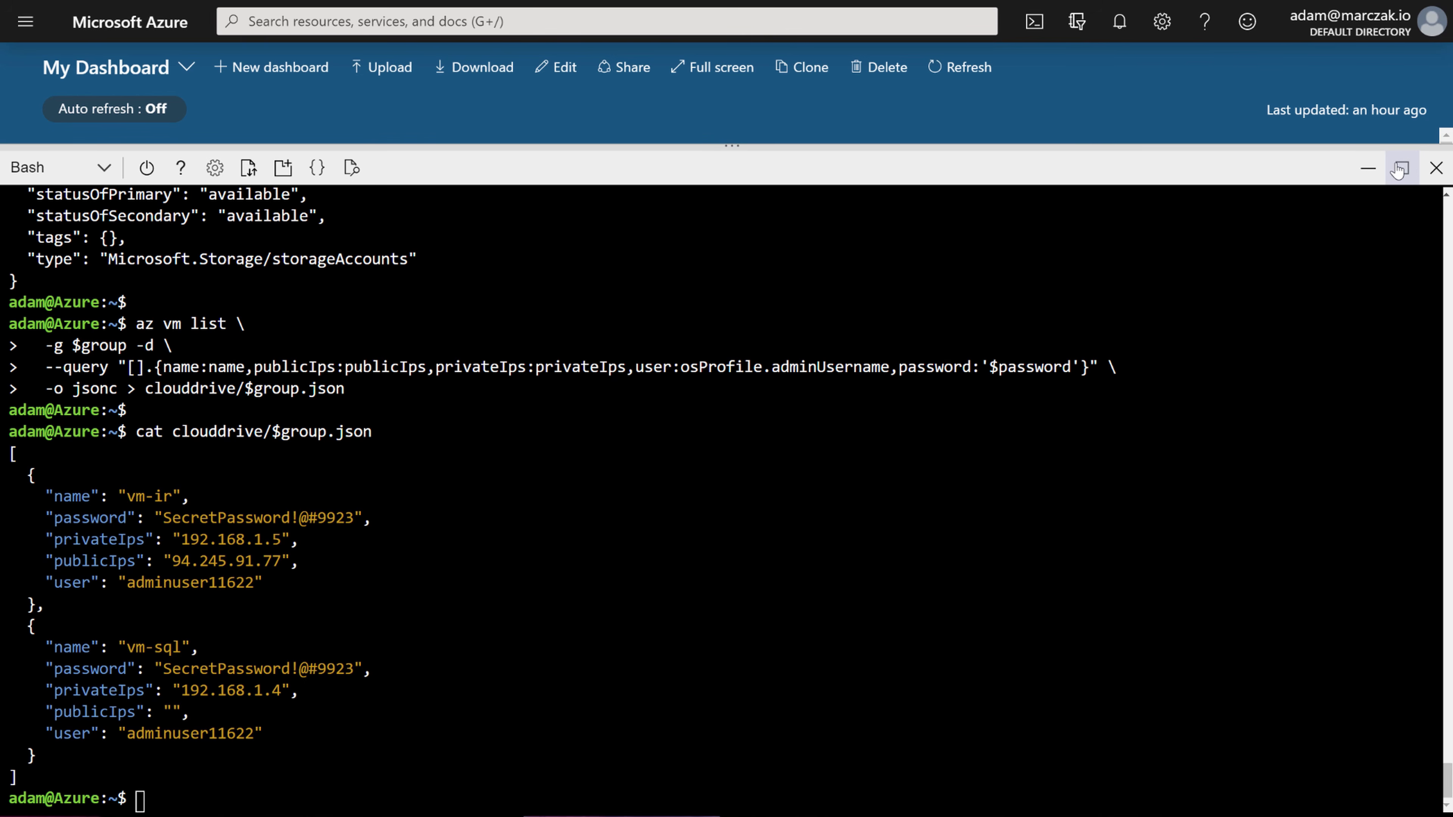
{"action": "left_click", "coordinate": [1371, 170]}
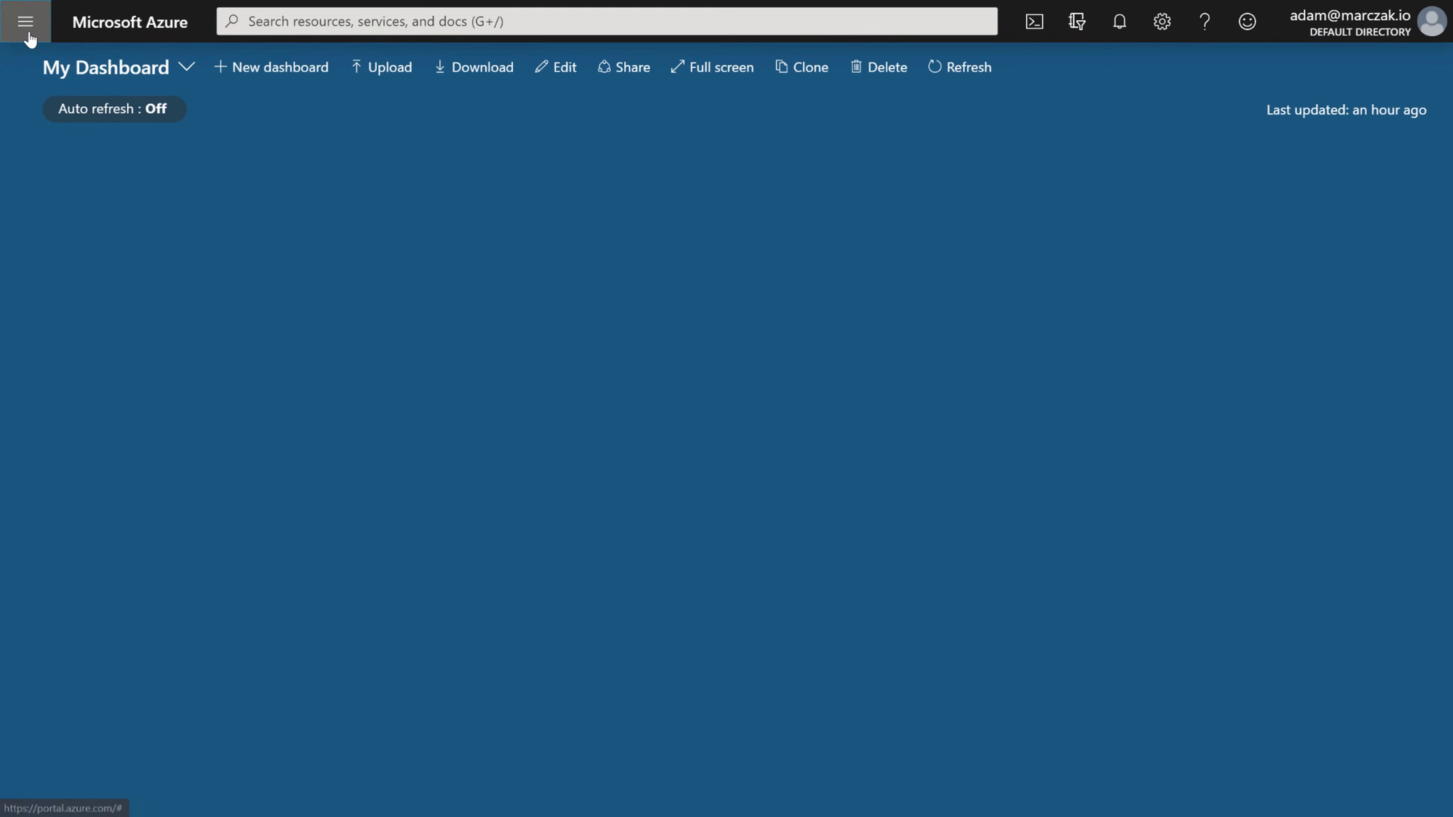
- Open the azure-datafactory-selfhosted-ir resource group, group its resources by type, and look through them to the storage account
{"action": "left_click", "coordinate": [25, 23]}
{"action": "left_click", "coordinate": [144, 276]}
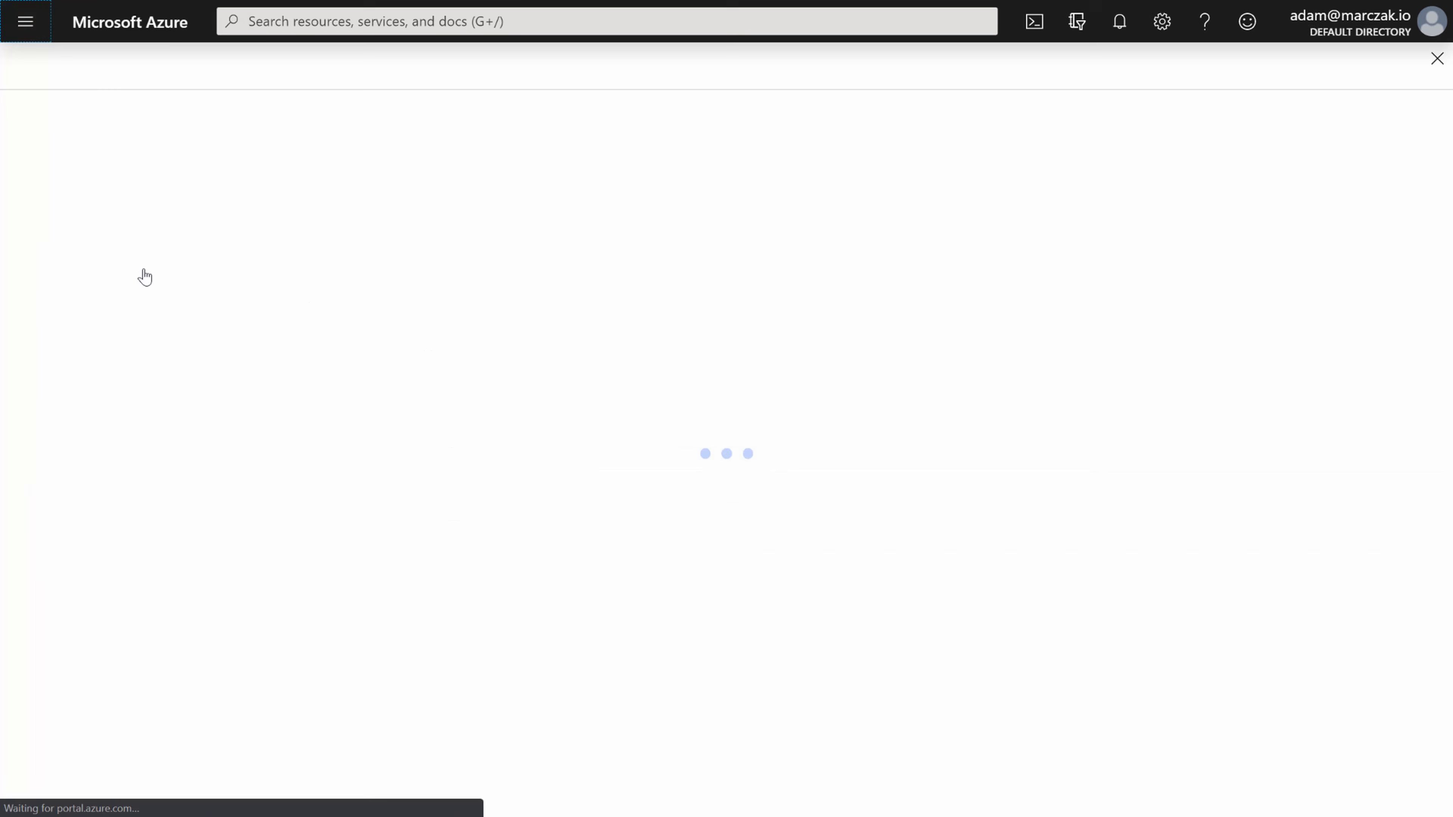
{"action": "left_click", "coordinate": [174, 324]}
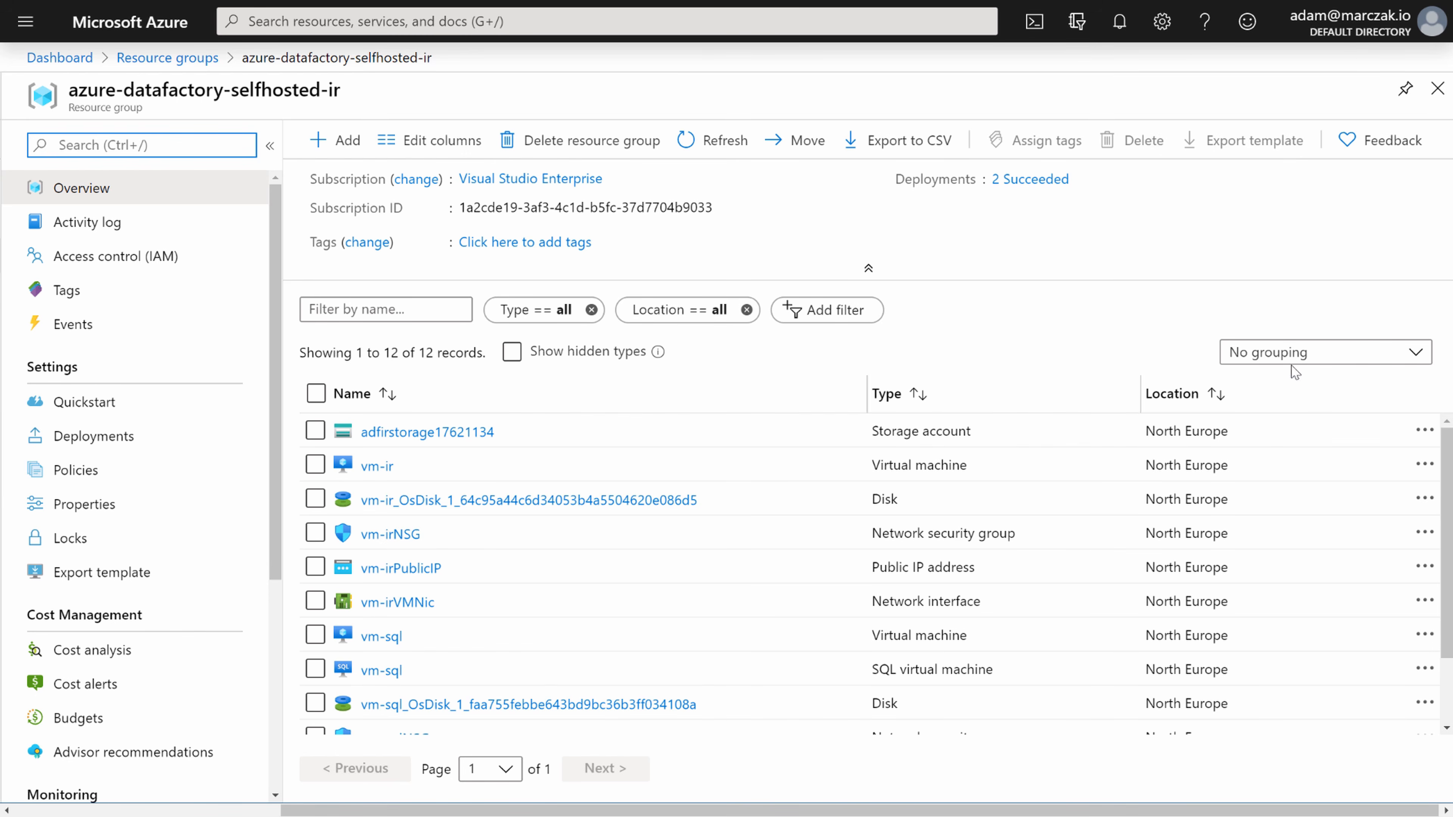
{"action": "left_click", "coordinate": [1315, 357]}
{"action": "left_click", "coordinate": [1326, 432]}
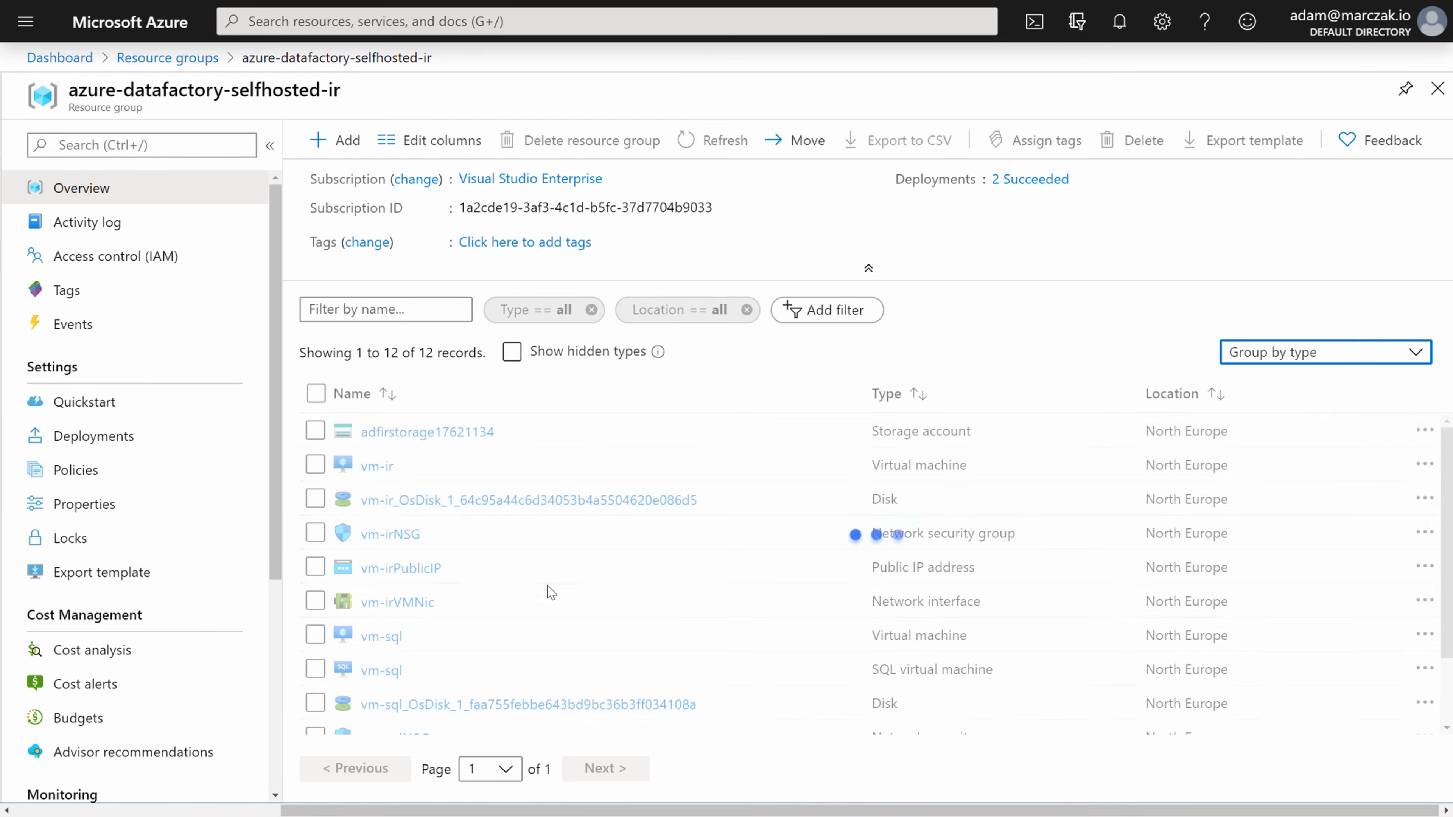
{"action": "scroll", "coordinate": [444, 514], "scroll_direction": "down", "scroll_amount": 3}
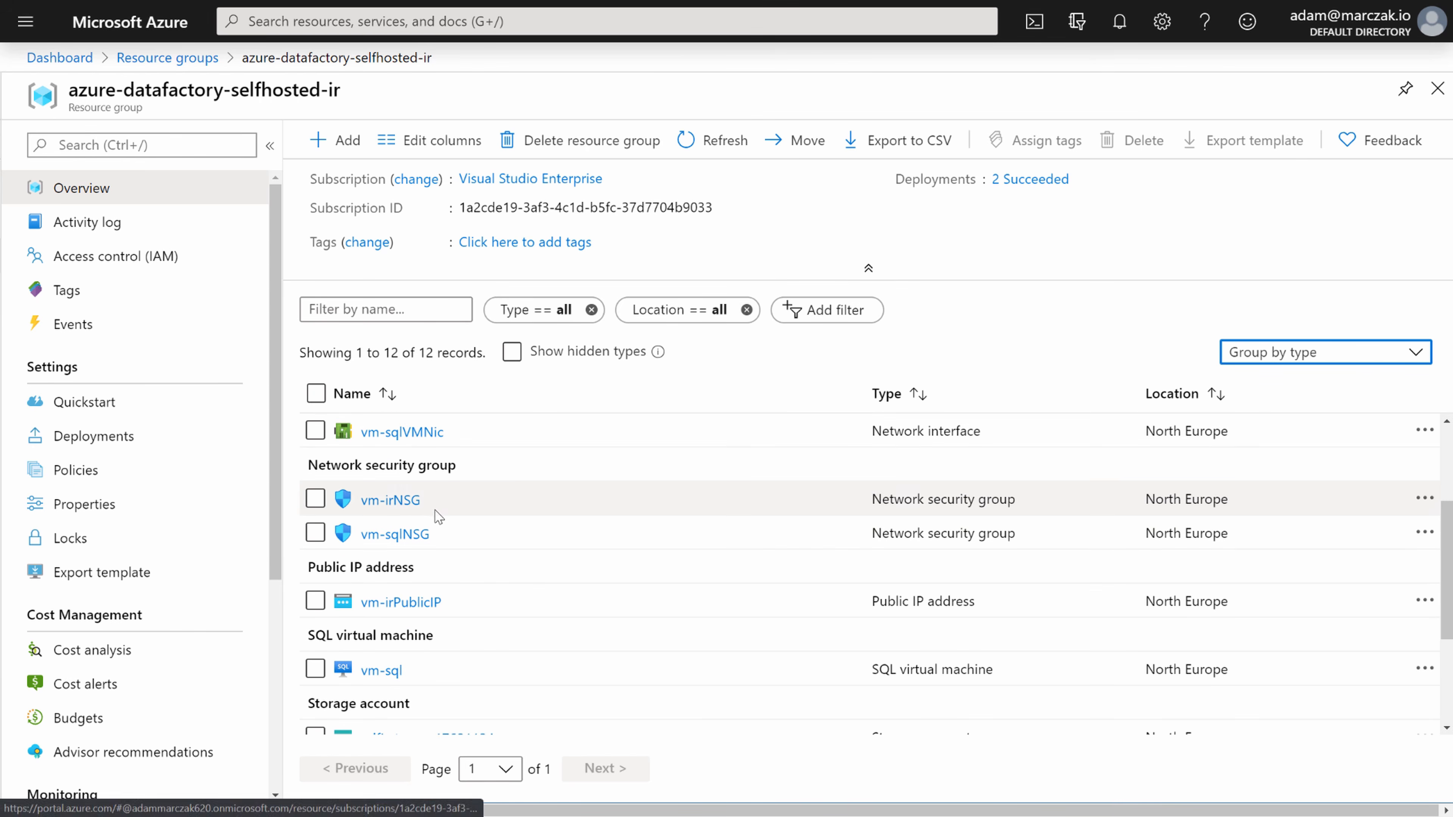
{"action": "scroll", "coordinate": [540, 577], "scroll_direction": "down", "scroll_amount": 3}
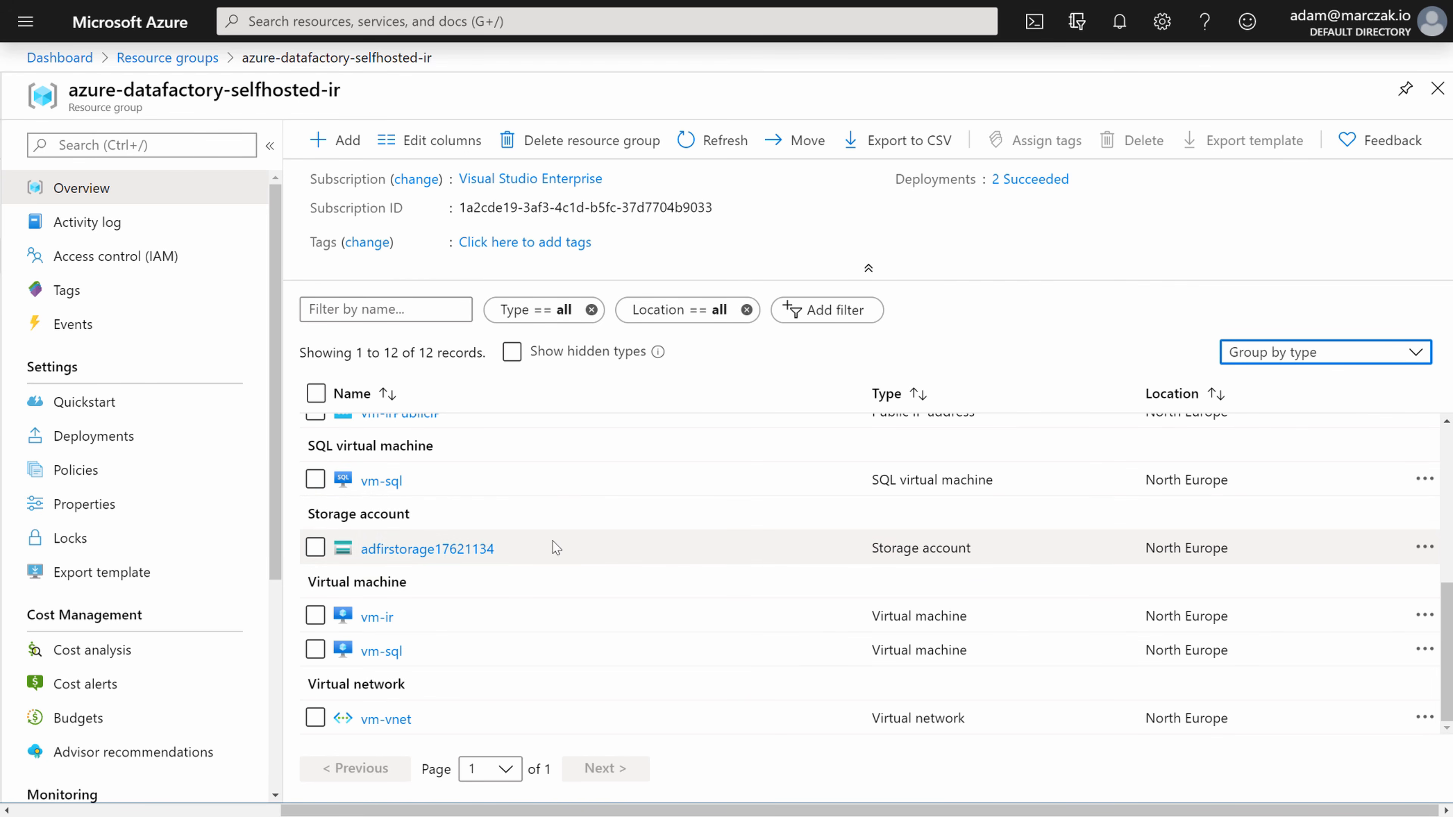
- Create a blob container named demo with private access in the storage account adfirstorage17621134
{"action": "left_click", "coordinate": [470, 550]}
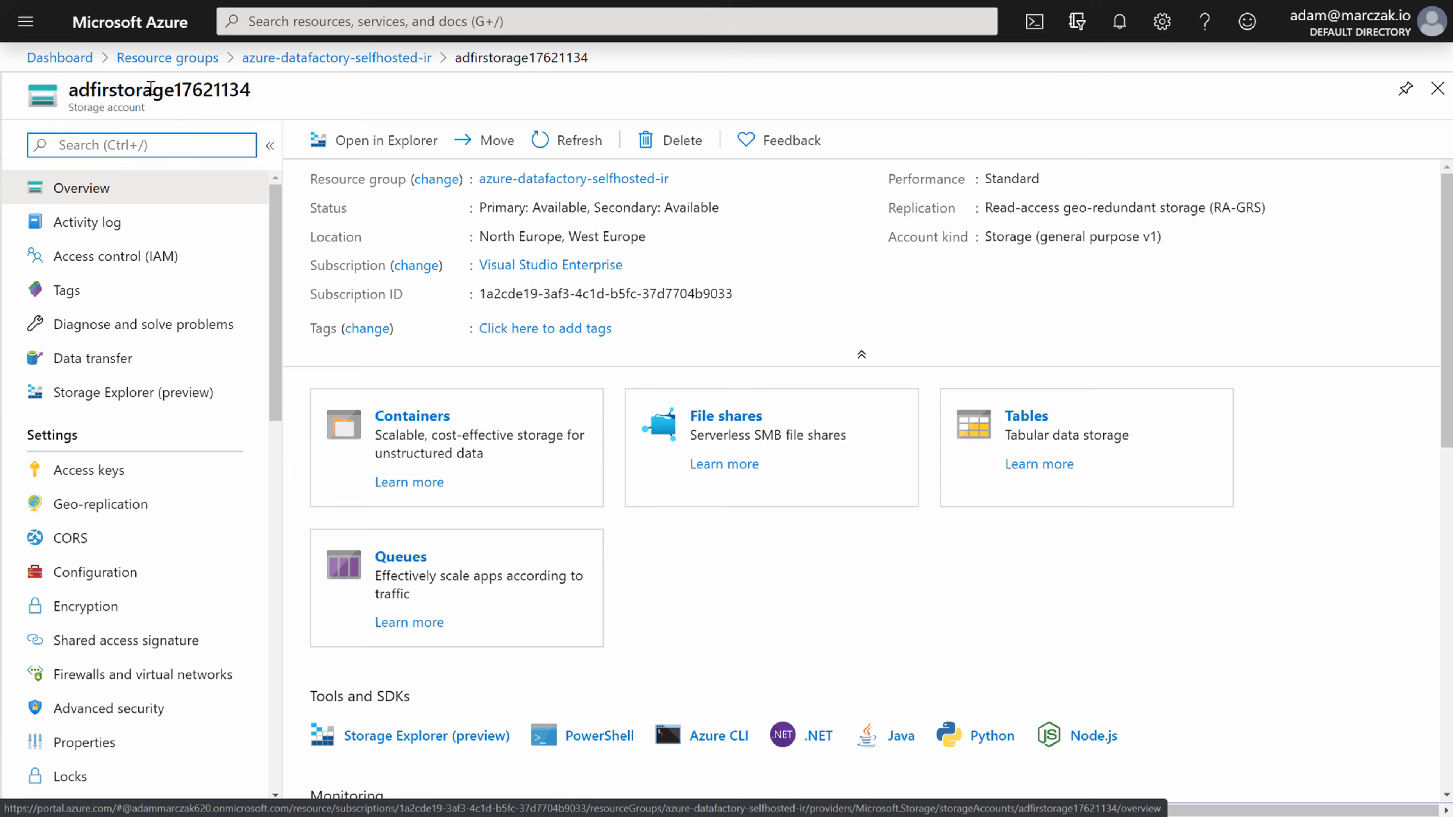
{"action": "left_click", "coordinate": [412, 427]}
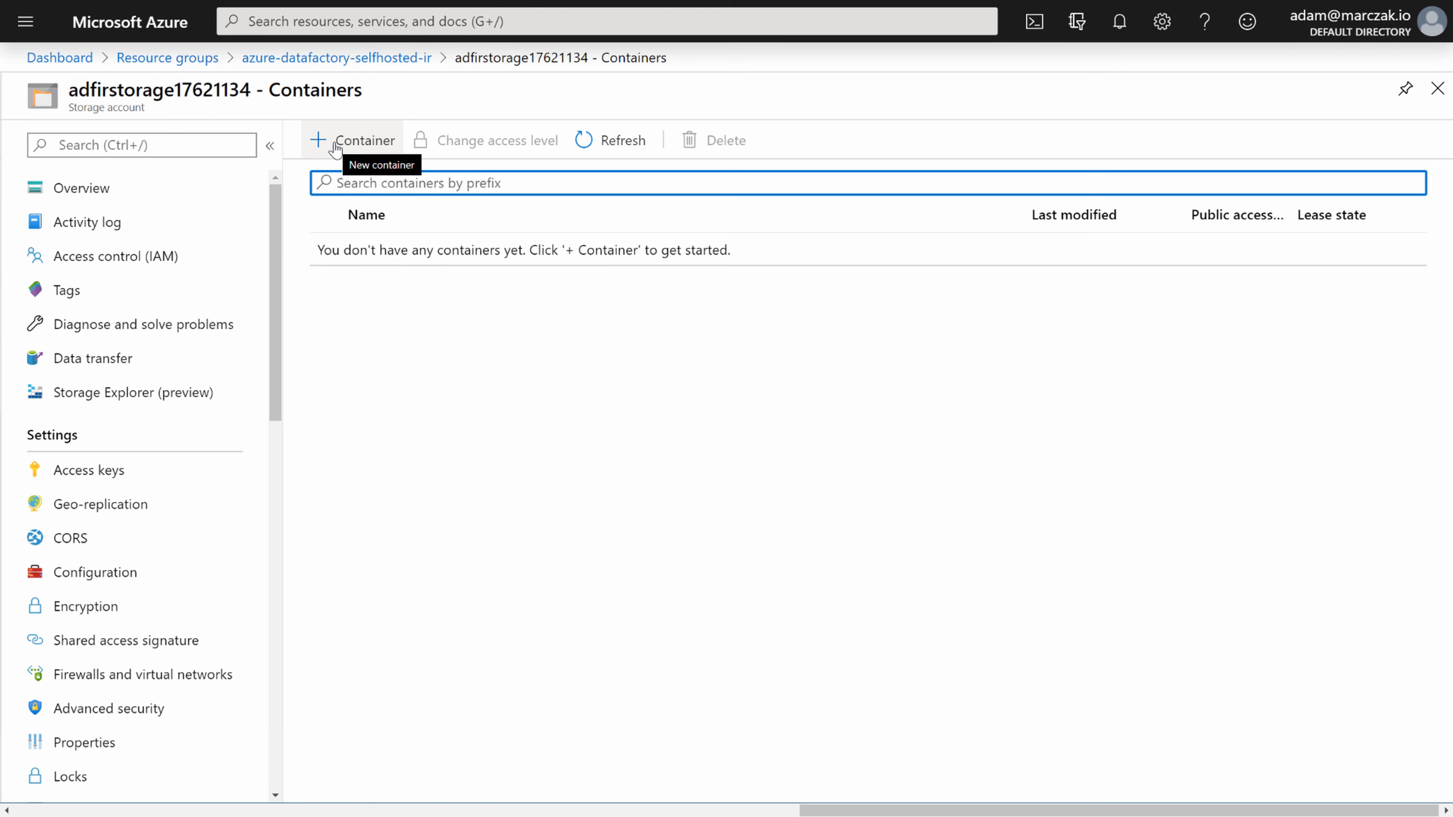
{"action": "left_click", "coordinate": [337, 147]}
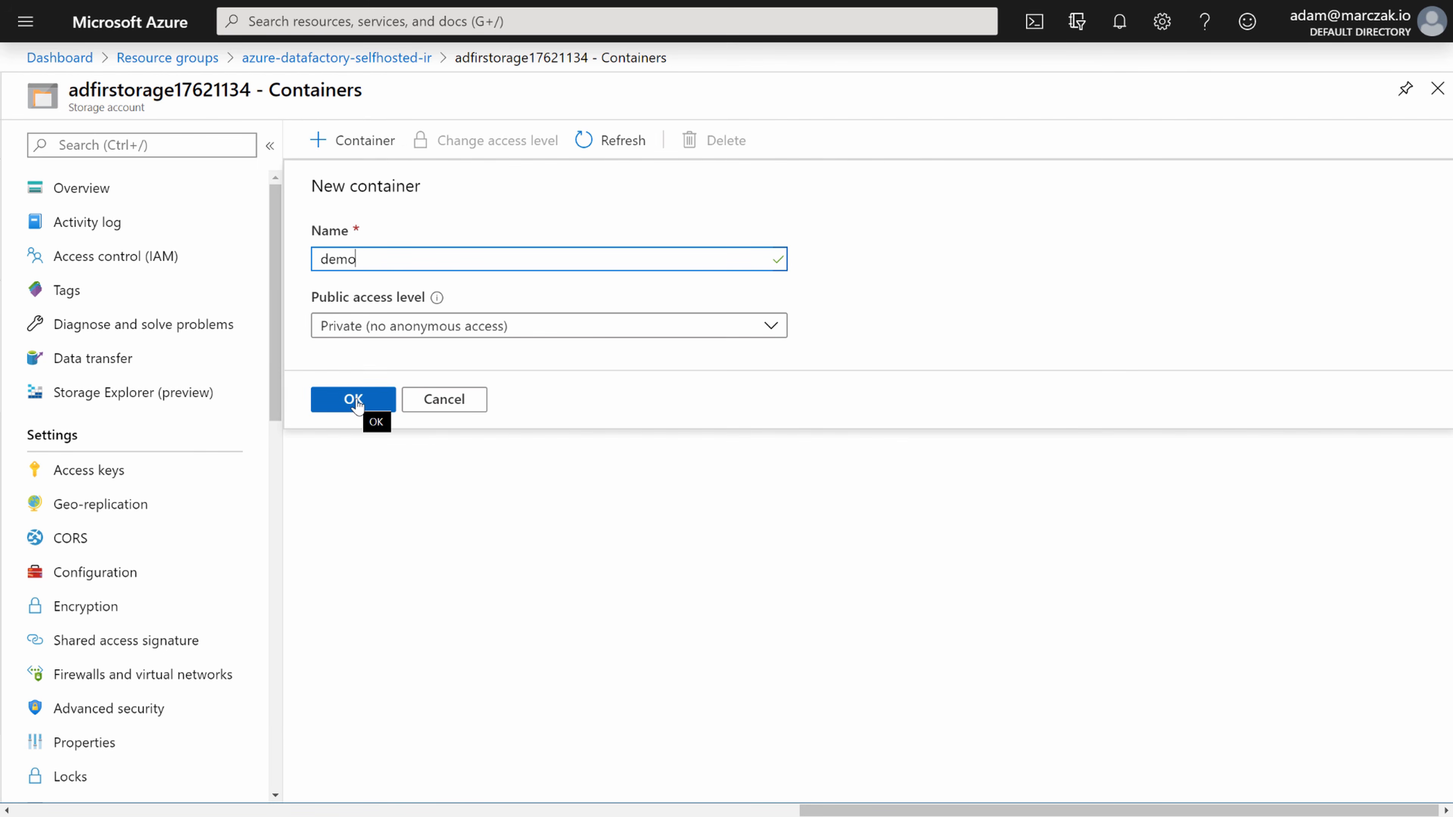
{"action": "left_click", "coordinate": [356, 404]}
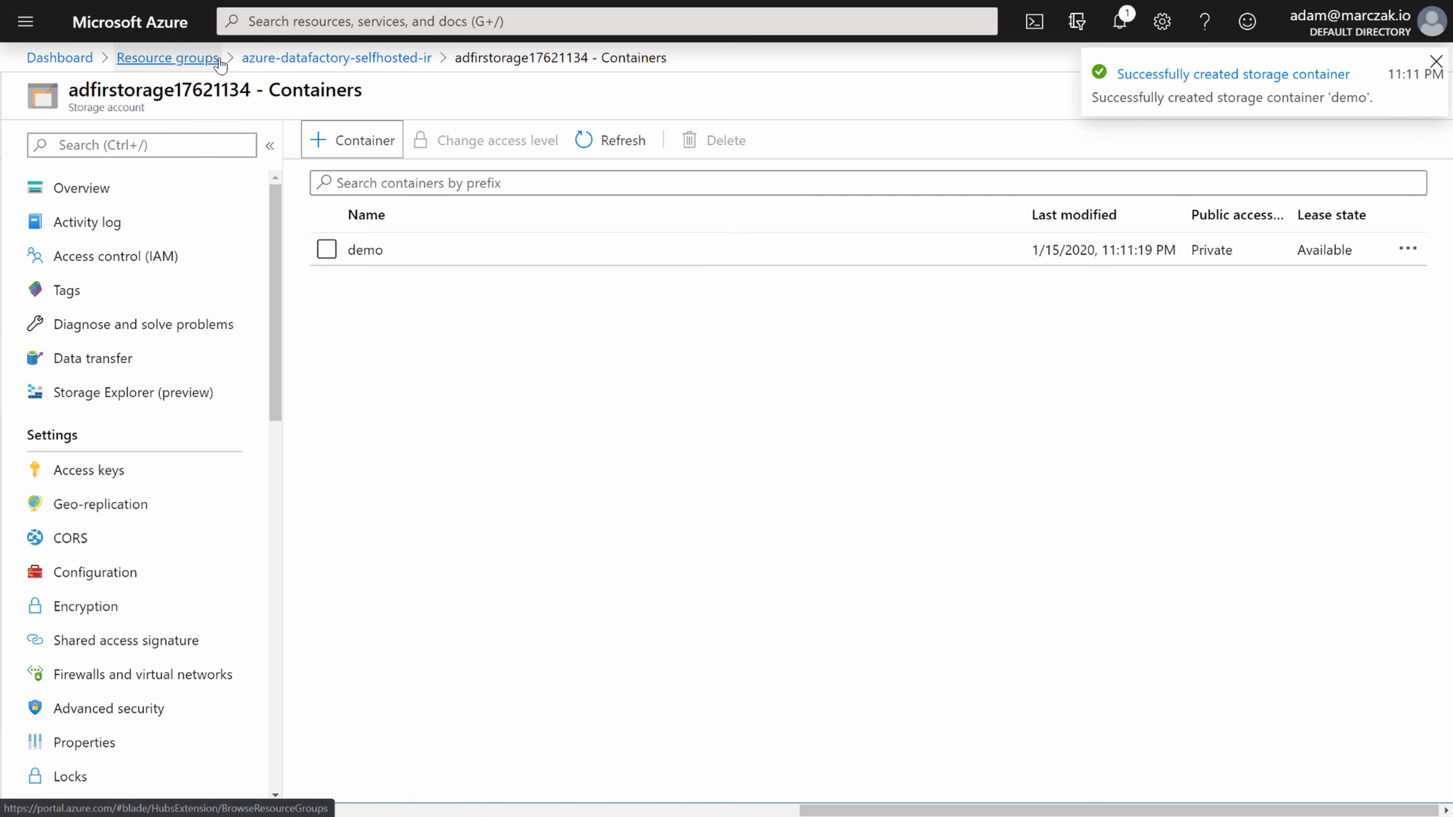
- Find Data Factory in the Marketplace through a new resource and start creating a data factory
{"action": "left_click", "coordinate": [189, 57]}
{"action": "left_click", "coordinate": [23, 26]}
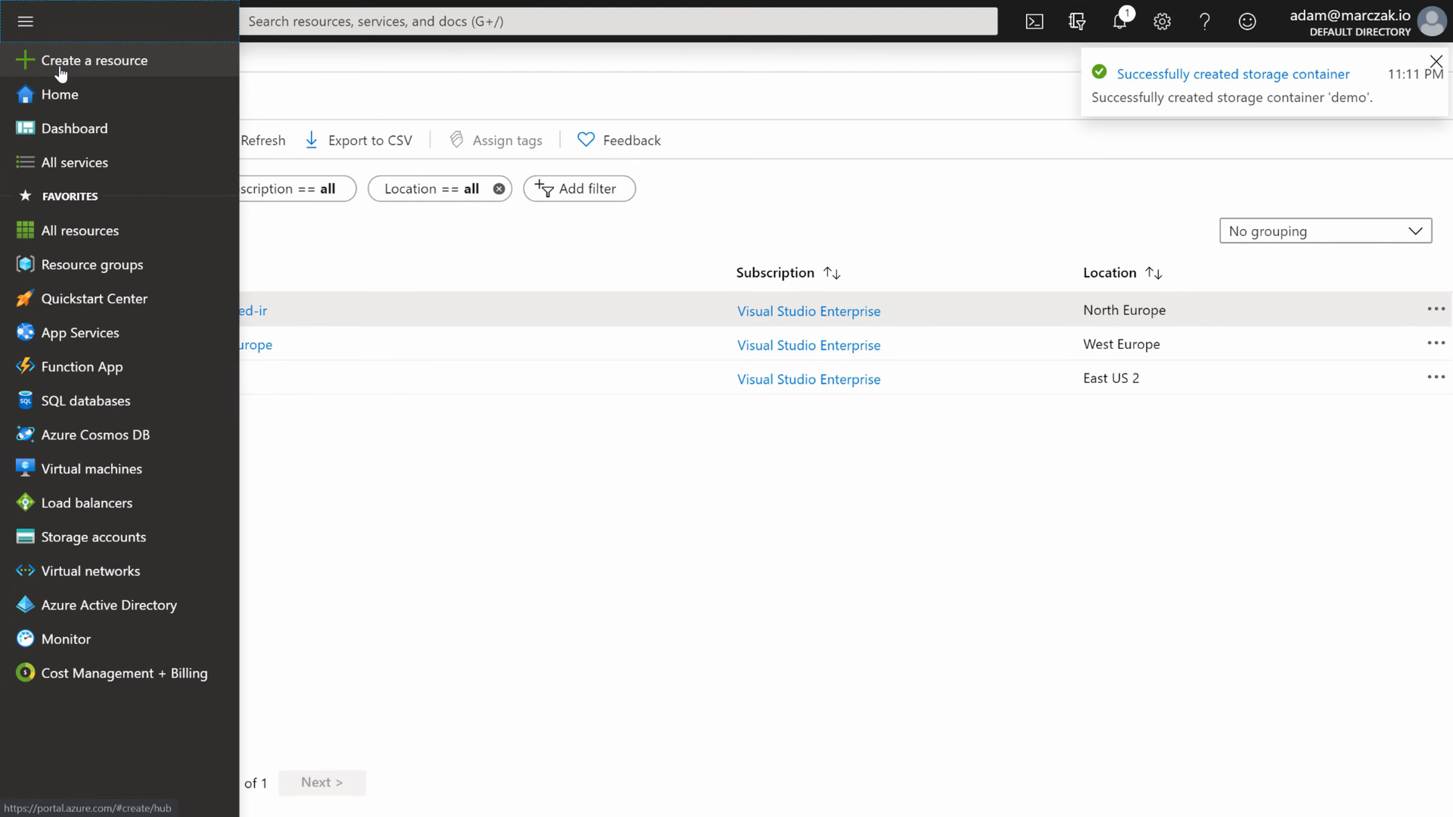
{"action": "left_click", "coordinate": [51, 120]}
{"action": "left_click", "coordinate": [287, 159]}
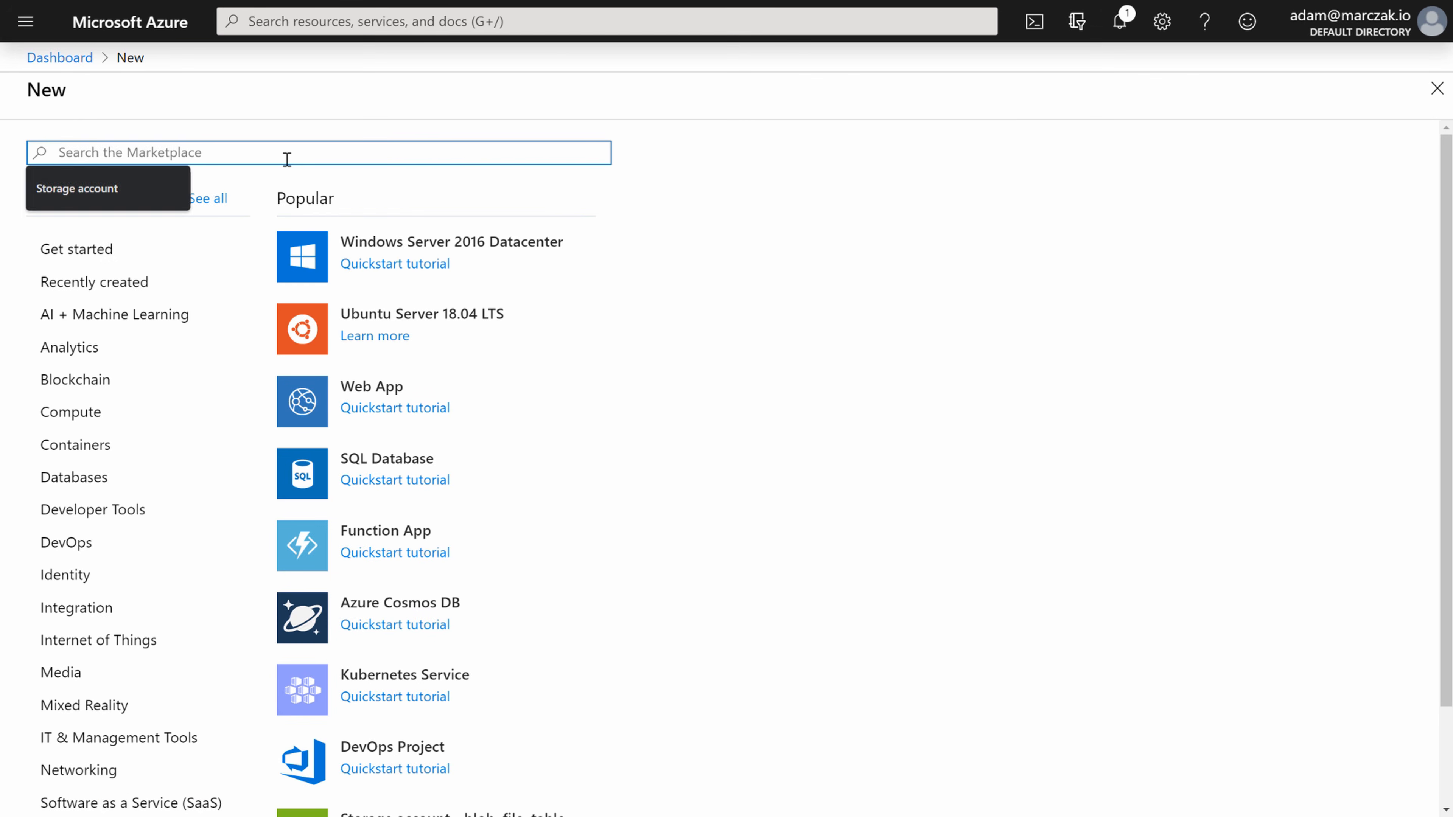
{"action": "type", "text": "data factor"}
{"action": "left_click", "coordinate": [269, 187]}
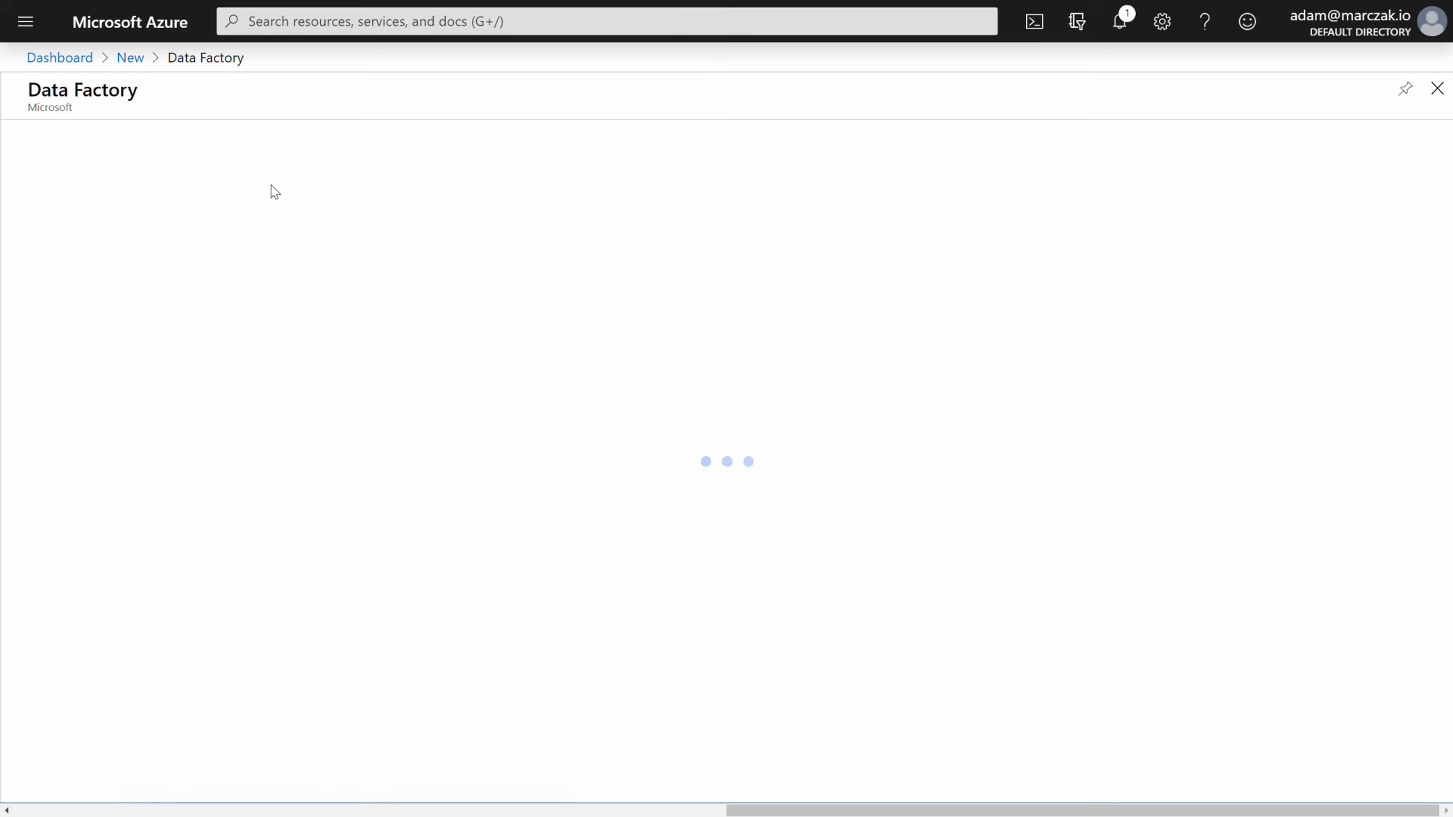
{"action": "left_click", "coordinate": [224, 223]}
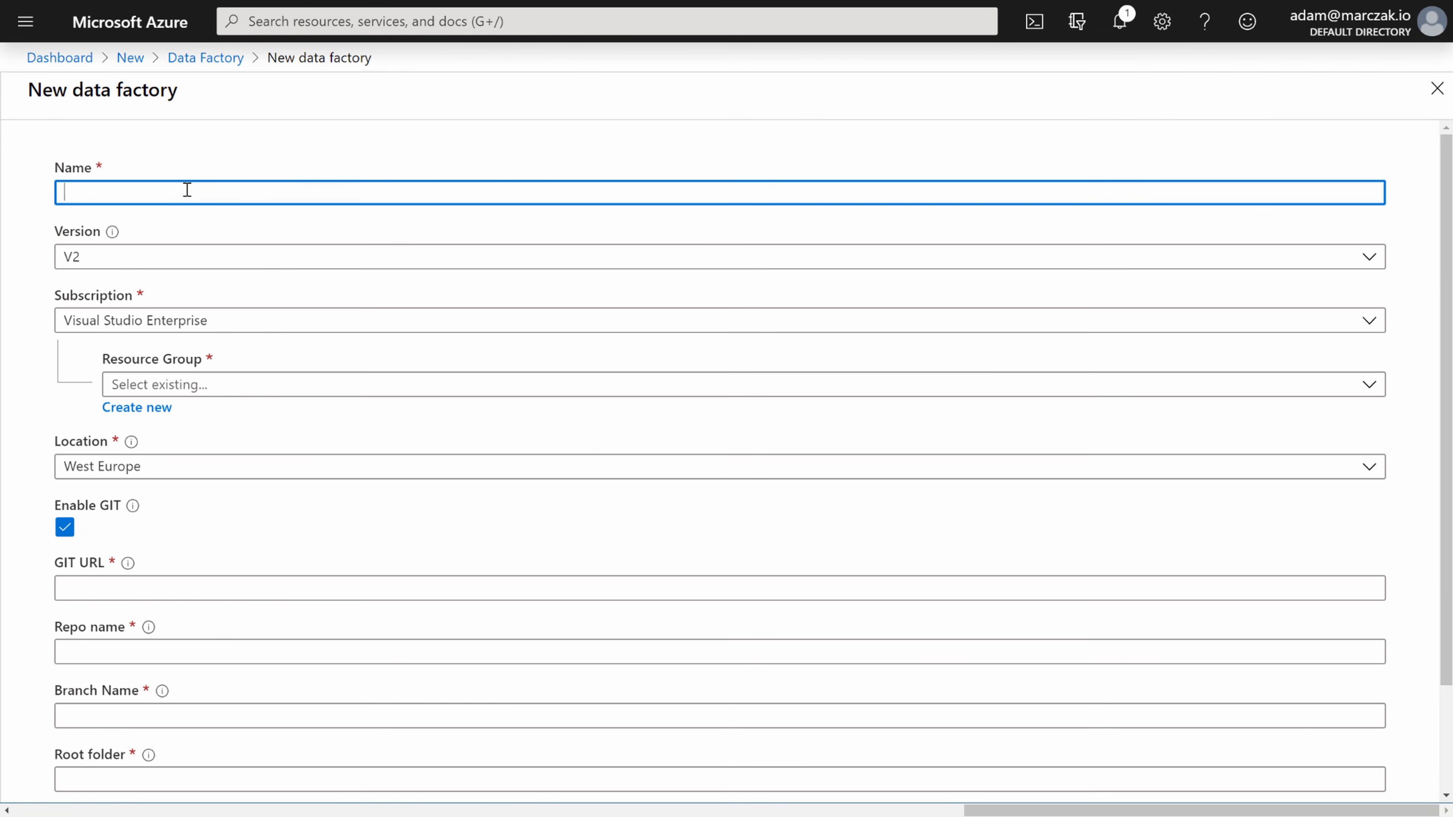
- Create the data factory irdemo in resource group azure-datafactory-selfhosted-ir, location North Europe, with GIT disabled, and open the deployed resource
{"action": "type", "text": "irddemo"}
{"action": "left_click", "coordinate": [241, 387]}
{"action": "left_click", "coordinate": [245, 418]}
{"action": "left_click", "coordinate": [68, 465]}
{"action": "type", "text": "norh"}
{"action": "key", "text": "BackSpace"}
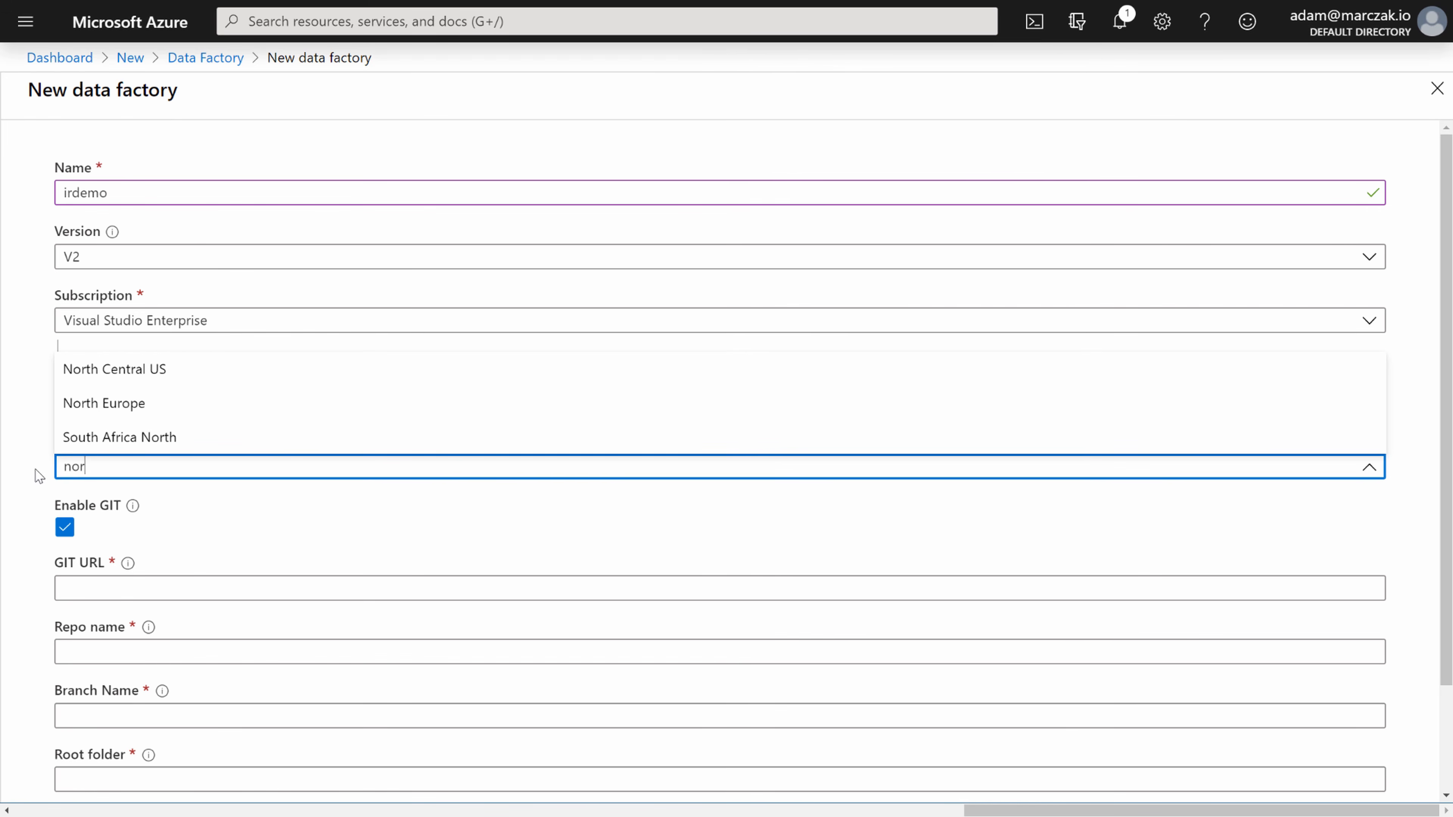
{"action": "left_click", "coordinate": [89, 413]}
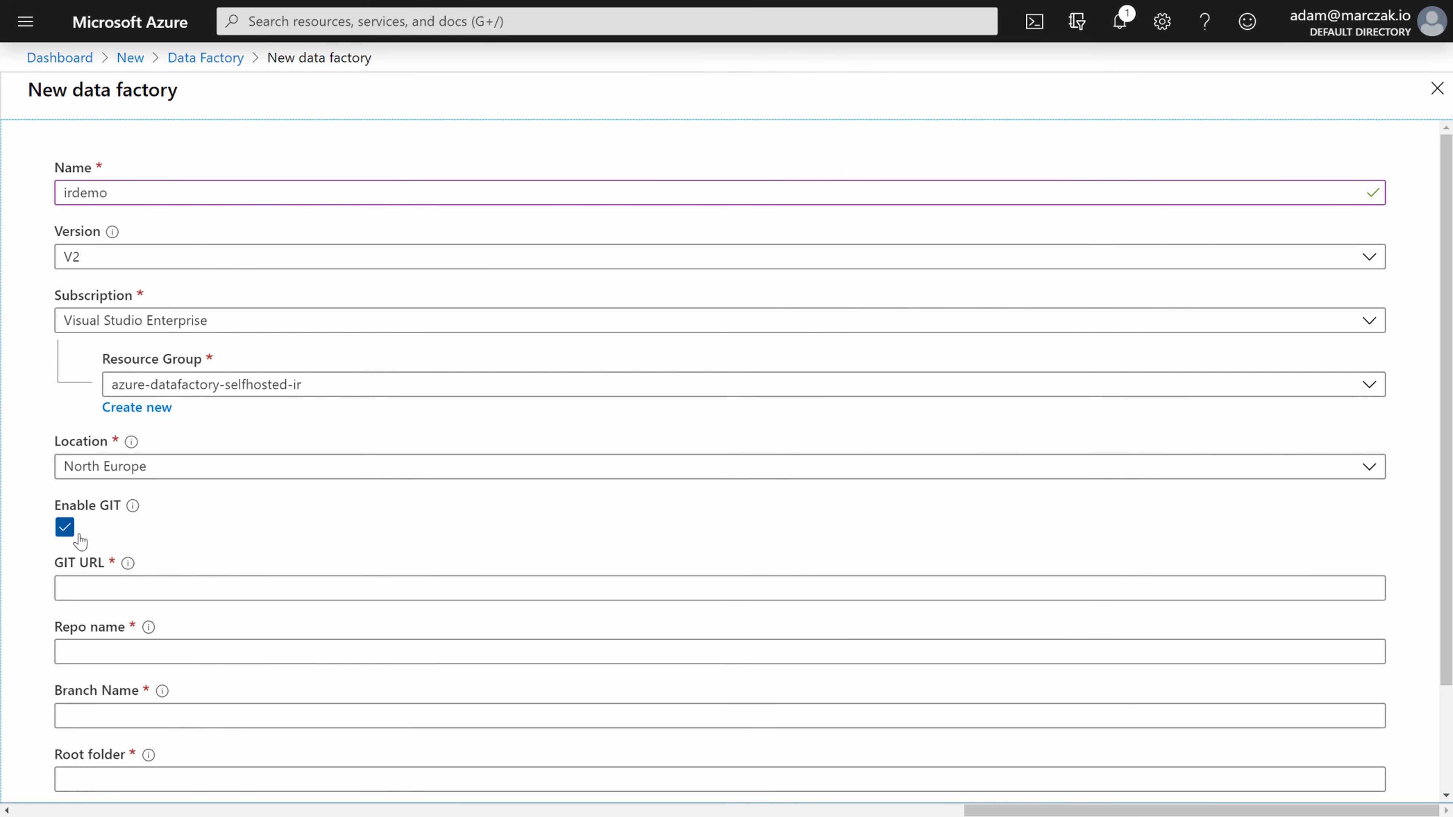
{"action": "left_click", "coordinate": [65, 532]}
{"action": "left_click", "coordinate": [121, 628]}
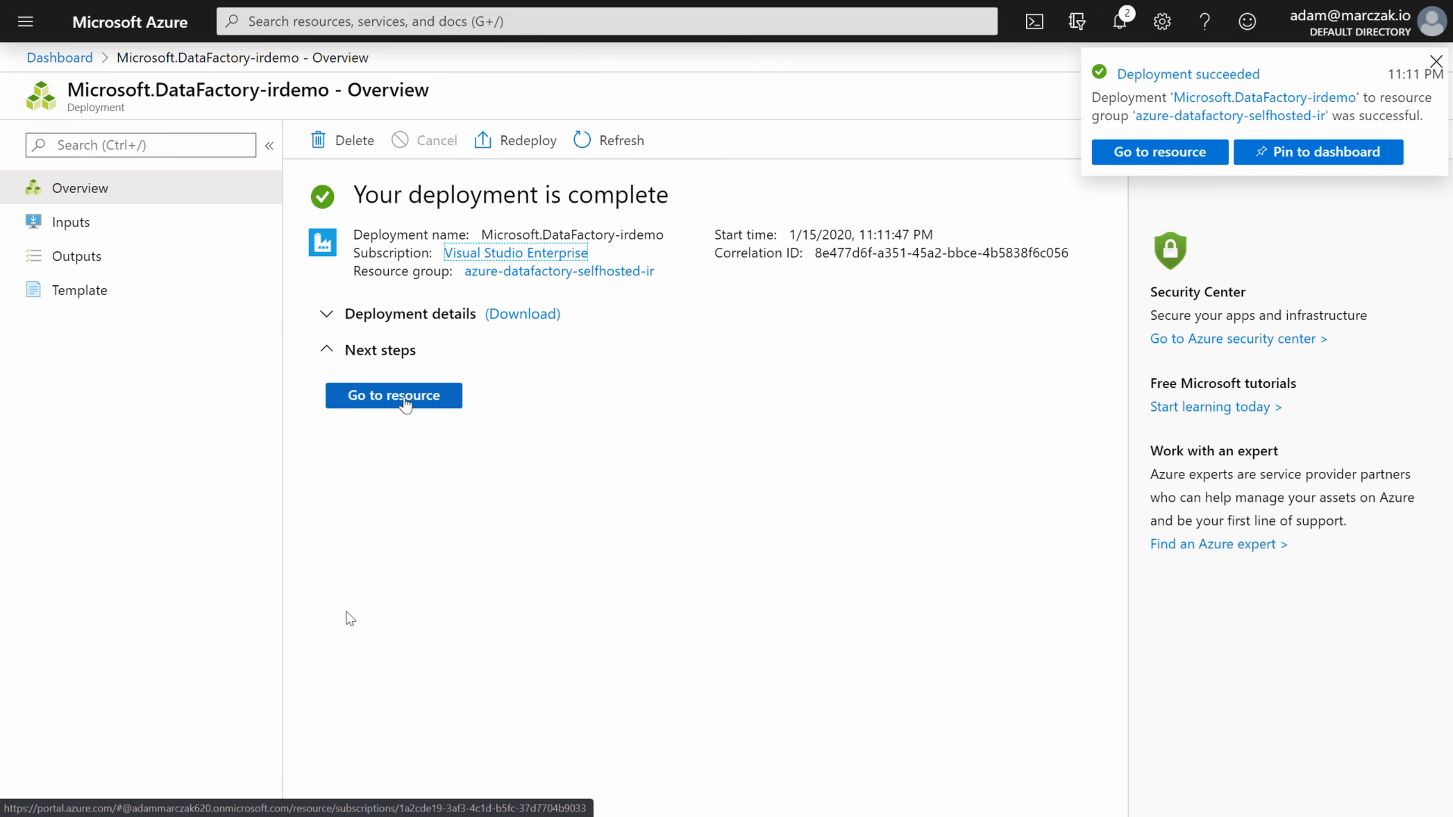
{"action": "left_click", "coordinate": [394, 396]}
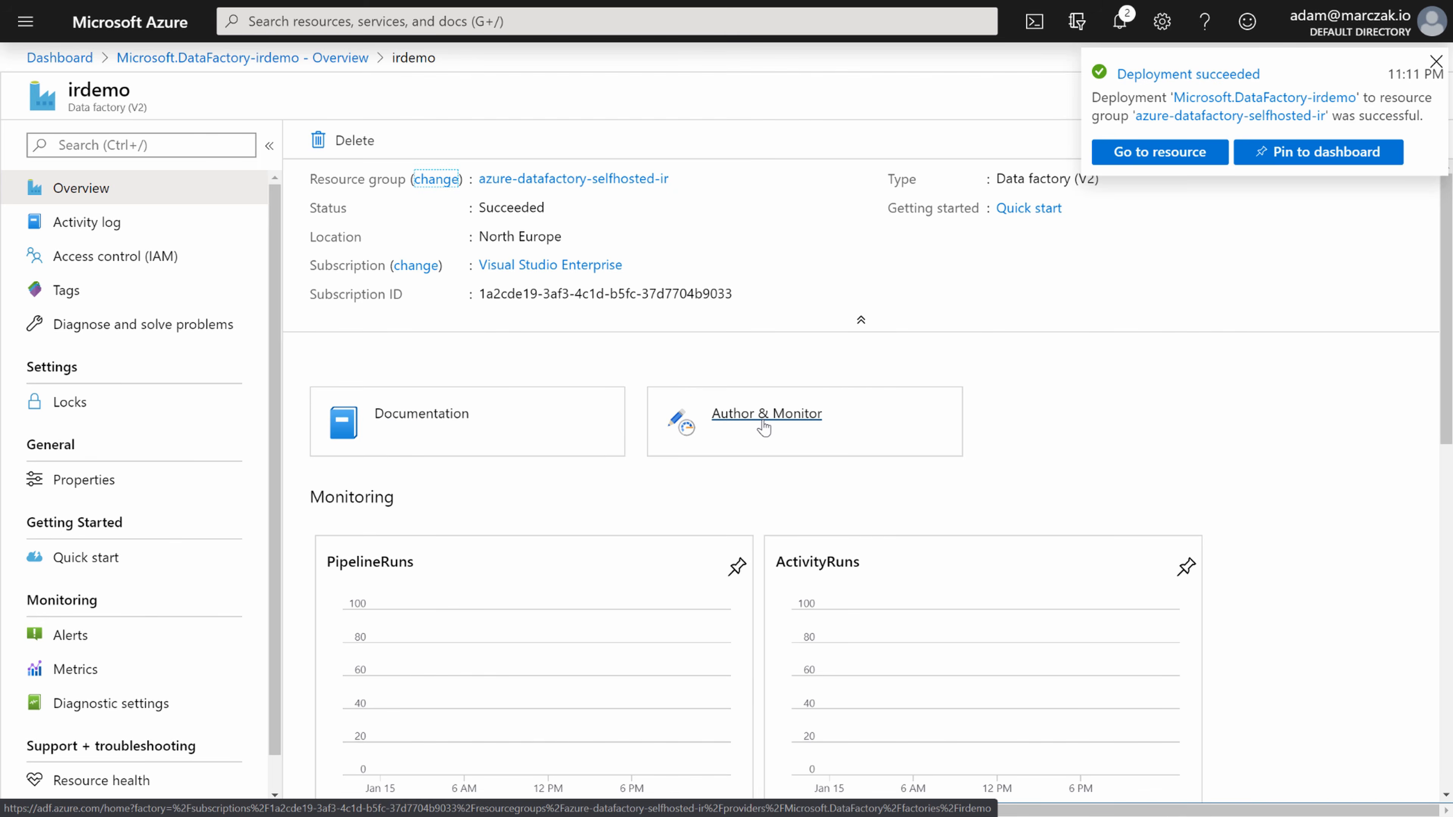
- Open the authoring environment of the irdemo data factory and show the integration runtimes among its connections
{"action": "left_click", "coordinate": [764, 428]}
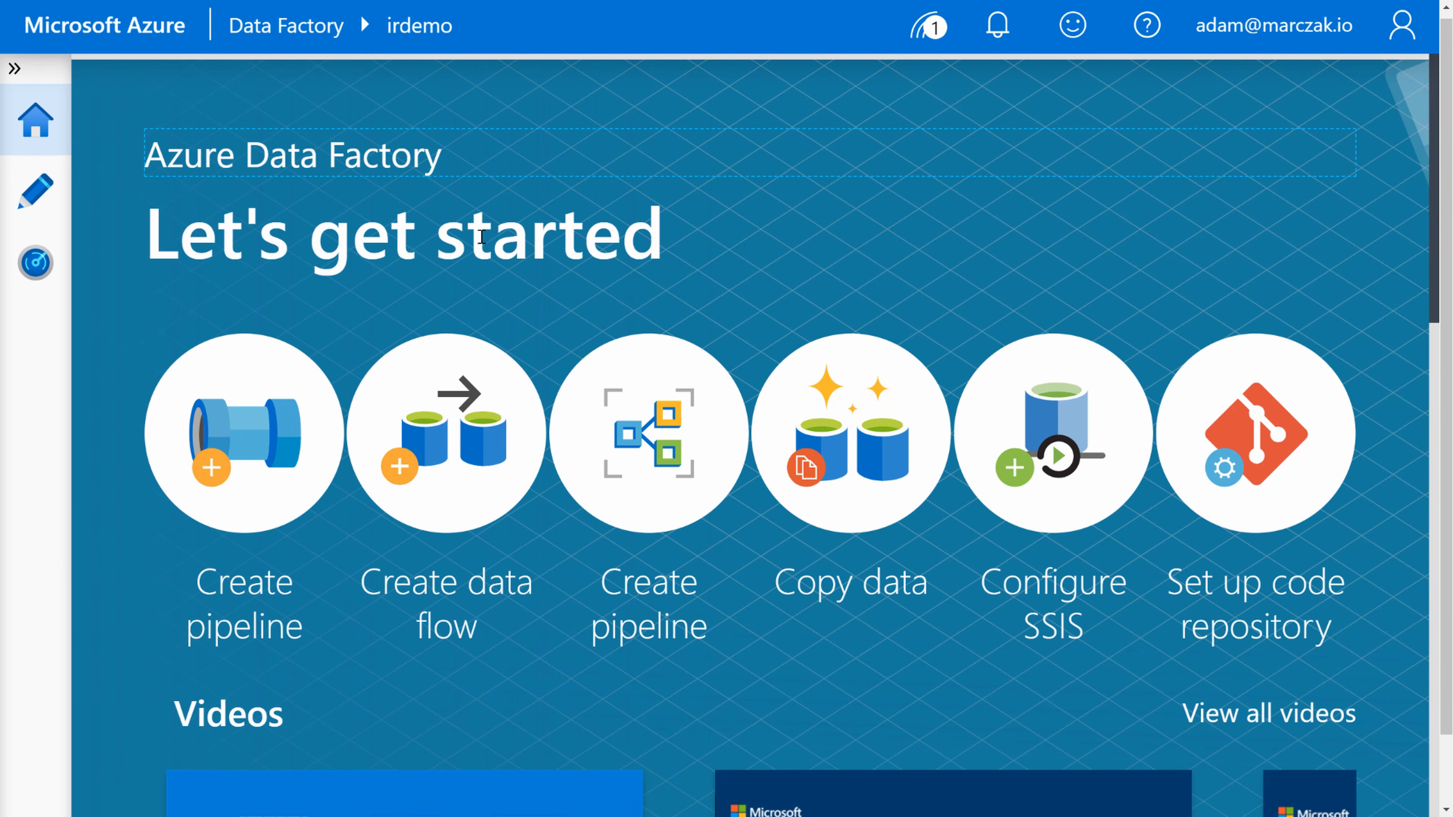
{"action": "key", "text": "ctrl+minus"}
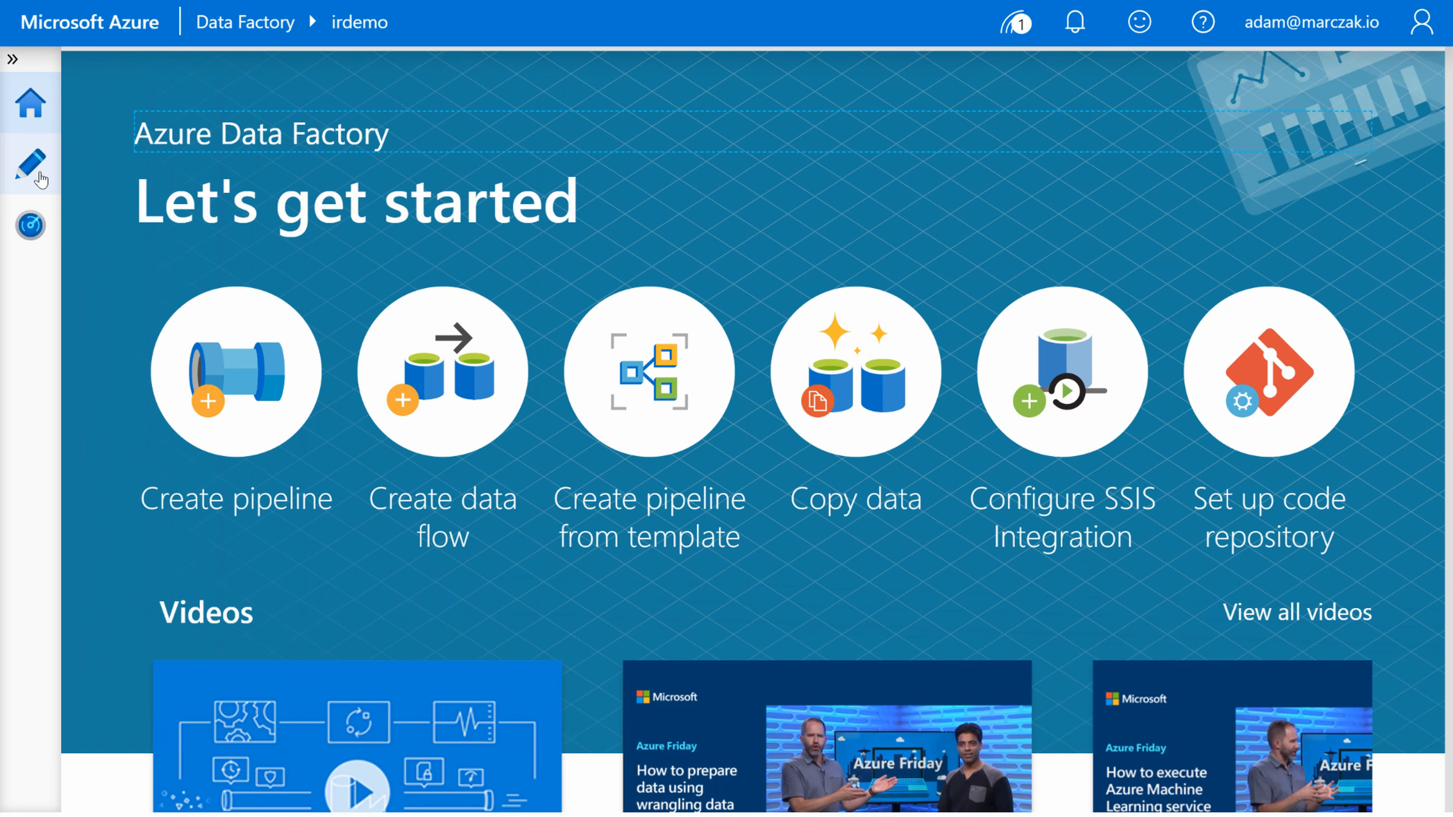
{"action": "left_click", "coordinate": [30, 165]}
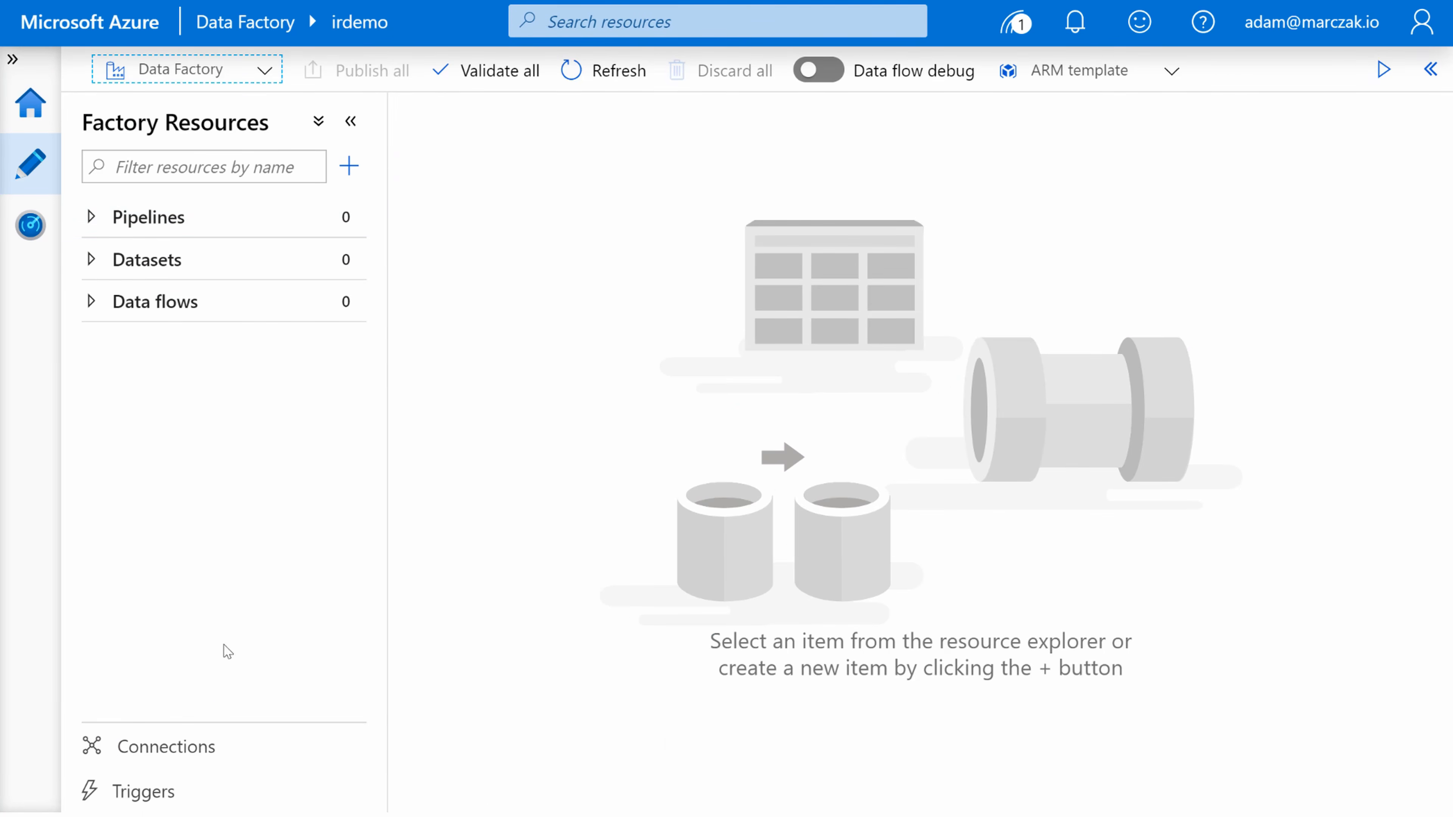
{"action": "left_click", "coordinate": [212, 754]}
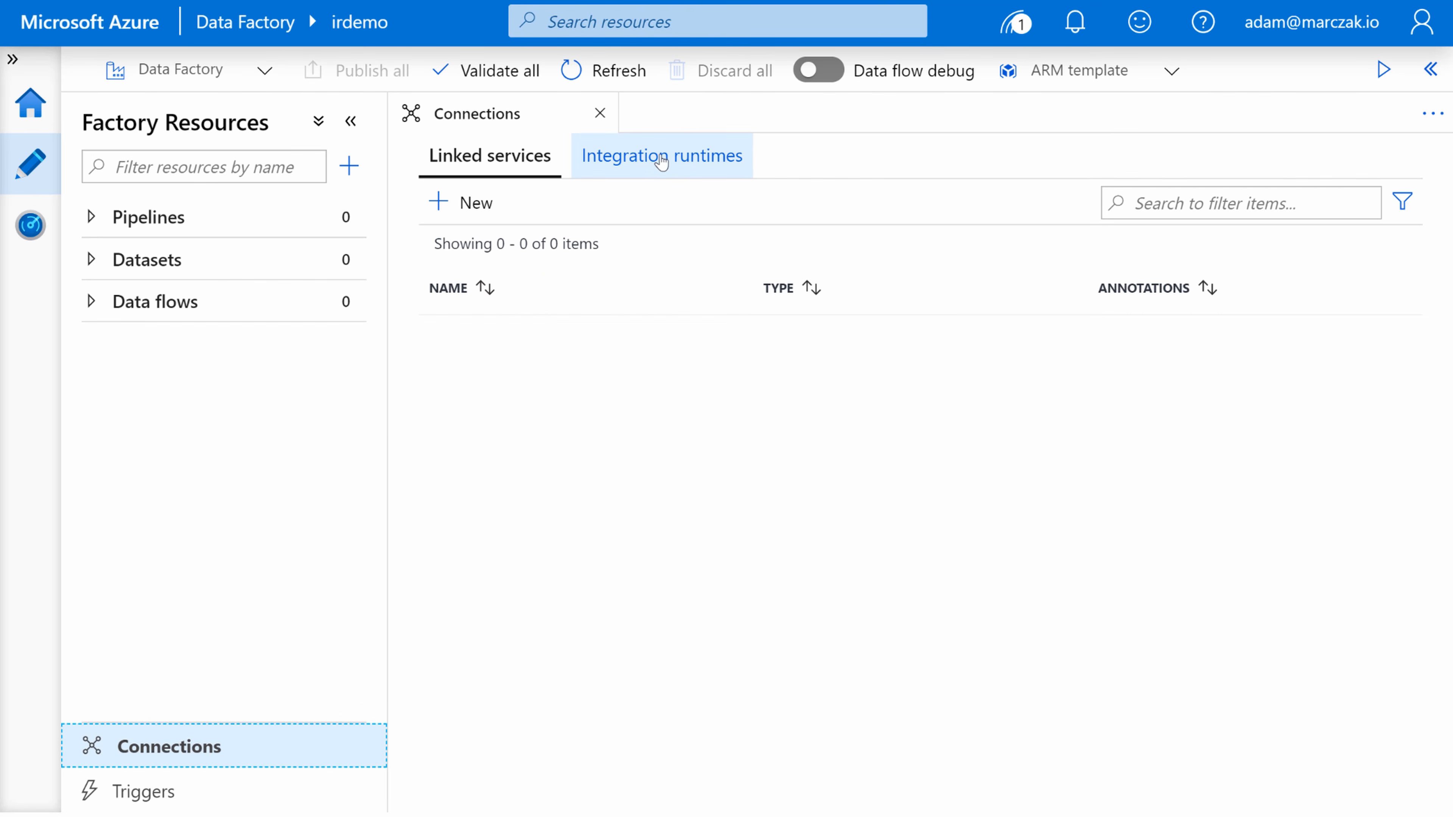
{"action": "left_click", "coordinate": [664, 163]}
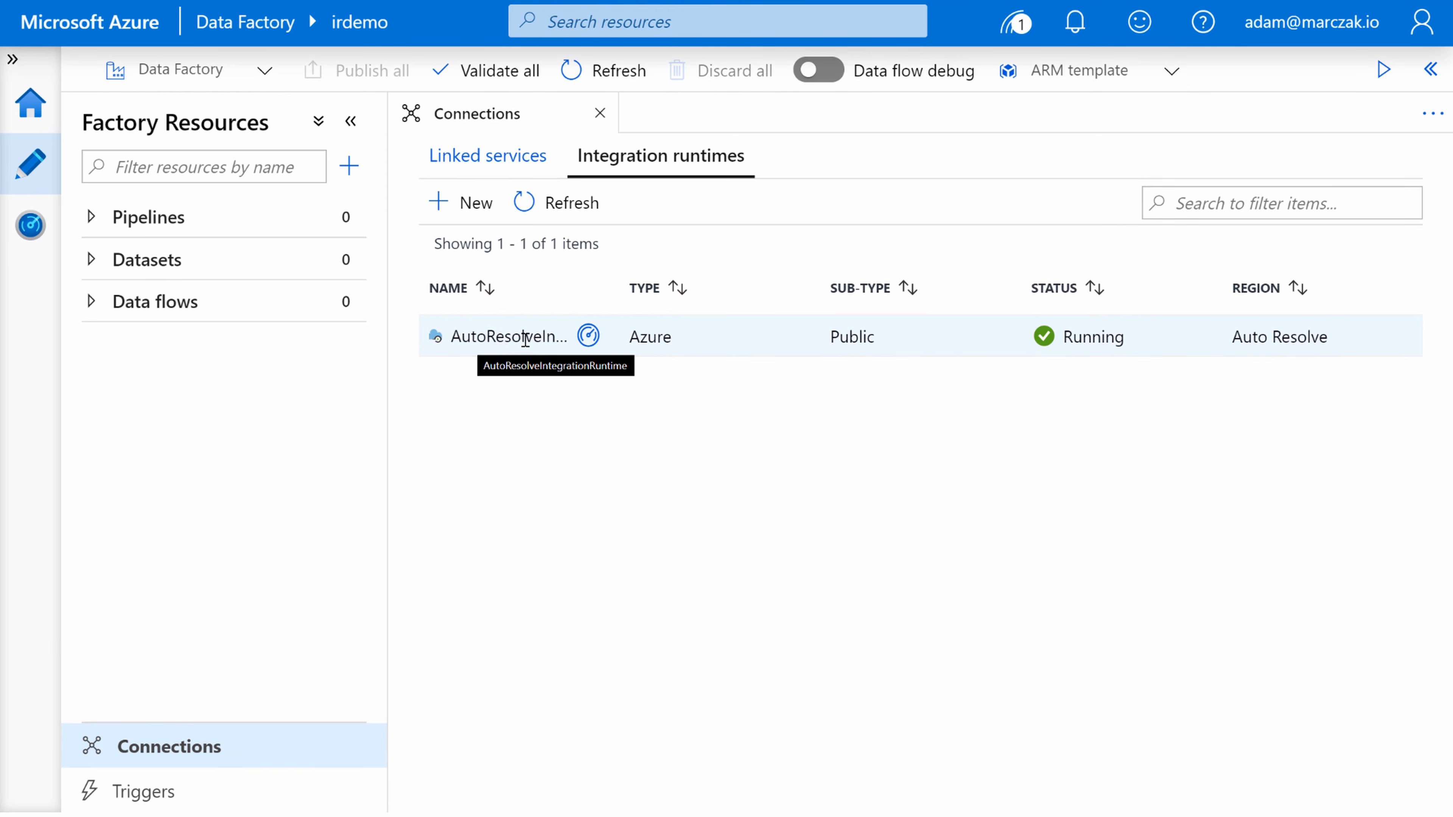
- Create a Self-Hosted integration runtime named onprem for data movement and dispatching activities to external computes
{"action": "left_click", "coordinate": [477, 209]}
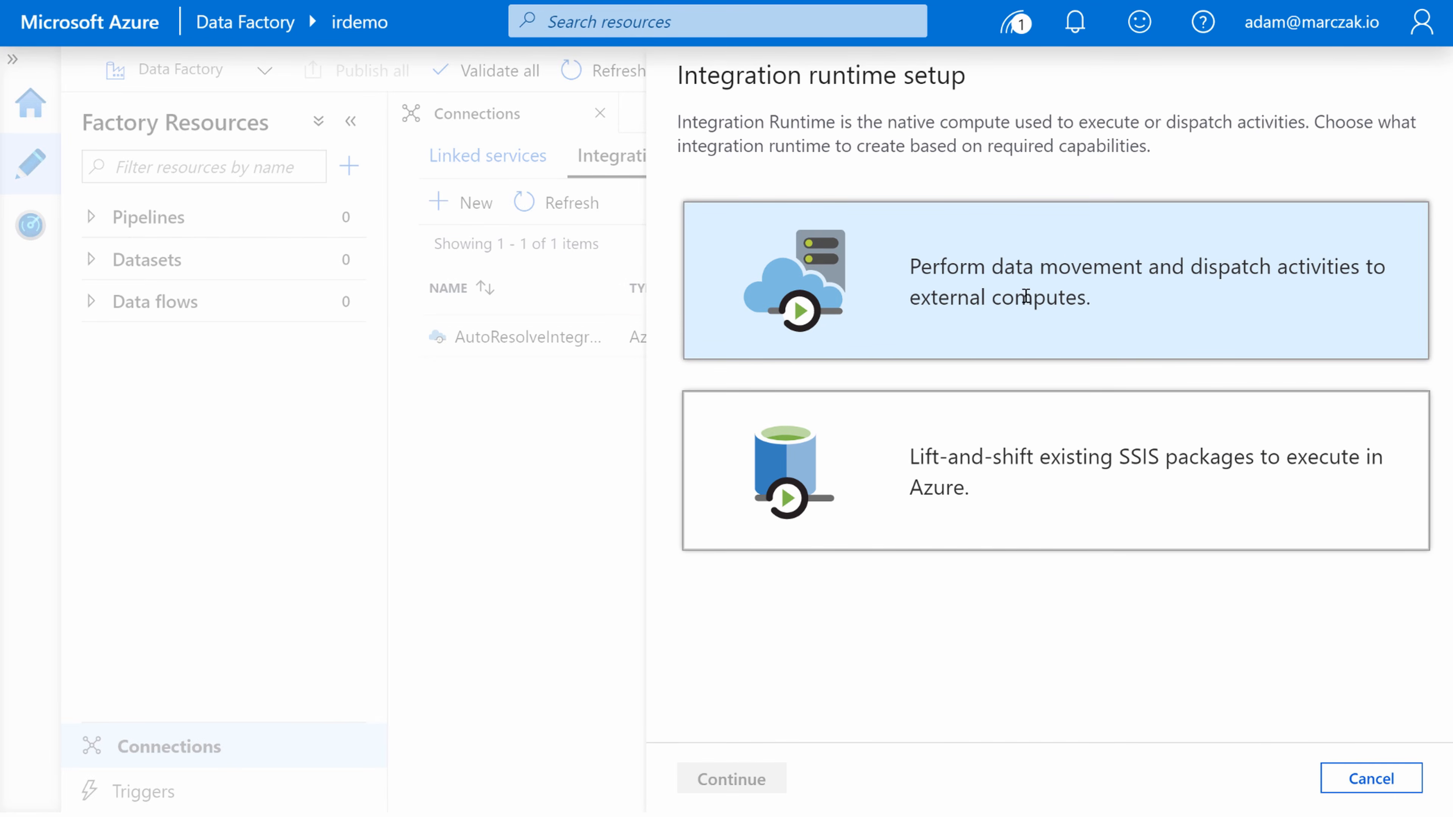
{"action": "left_click", "coordinate": [861, 305]}
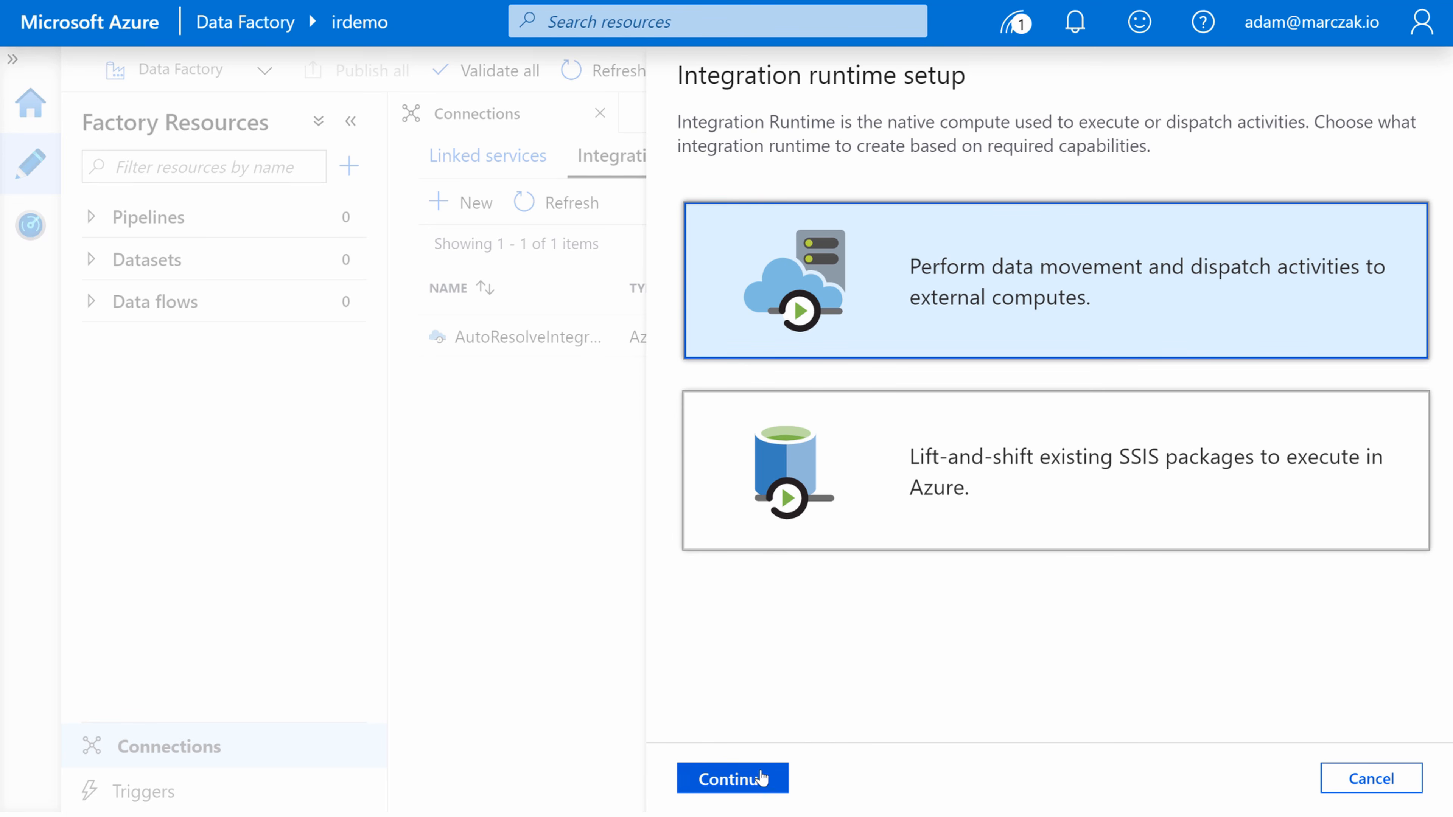
{"action": "left_click", "coordinate": [732, 779]}
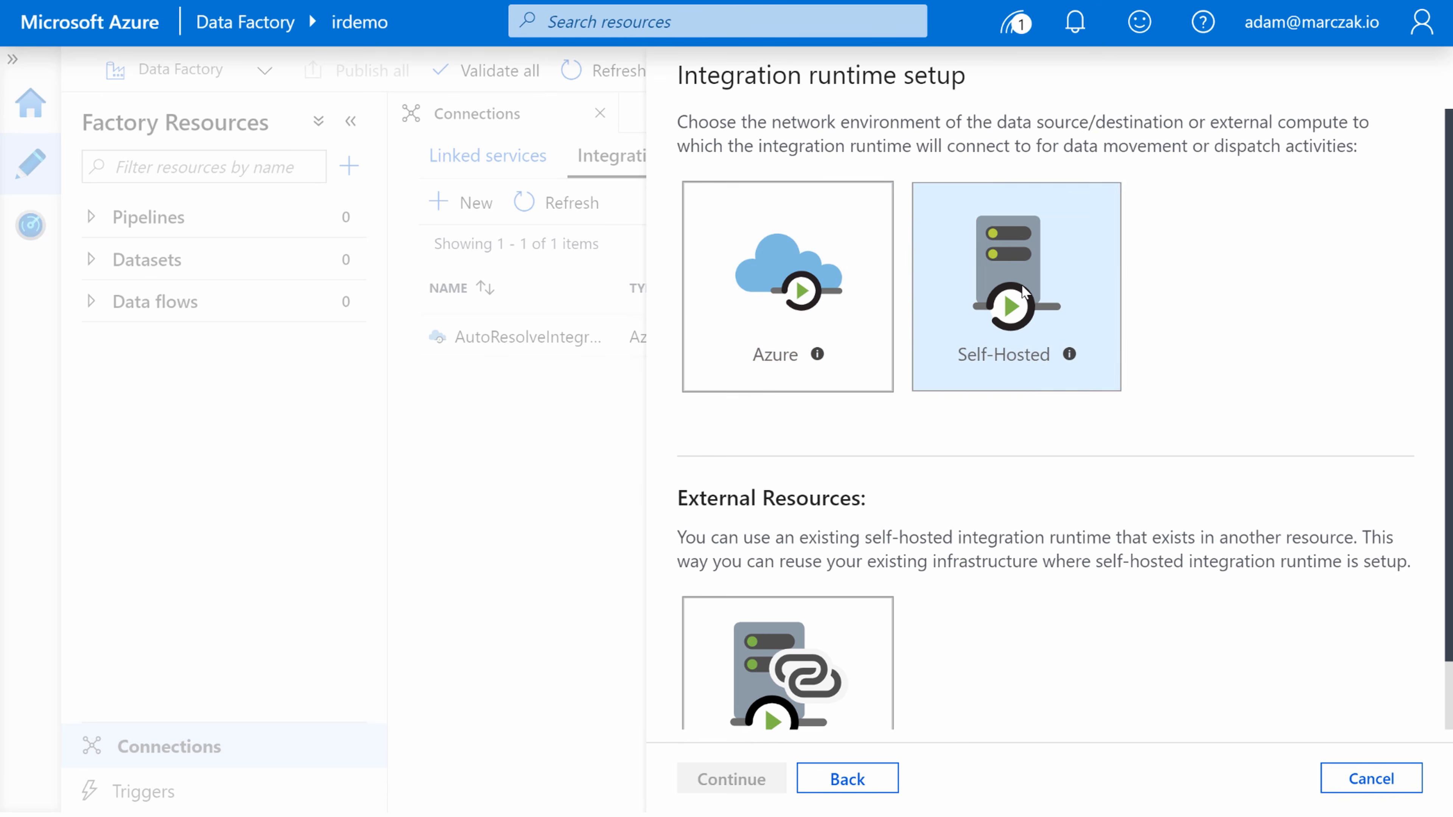
{"action": "left_click", "coordinate": [1034, 354]}
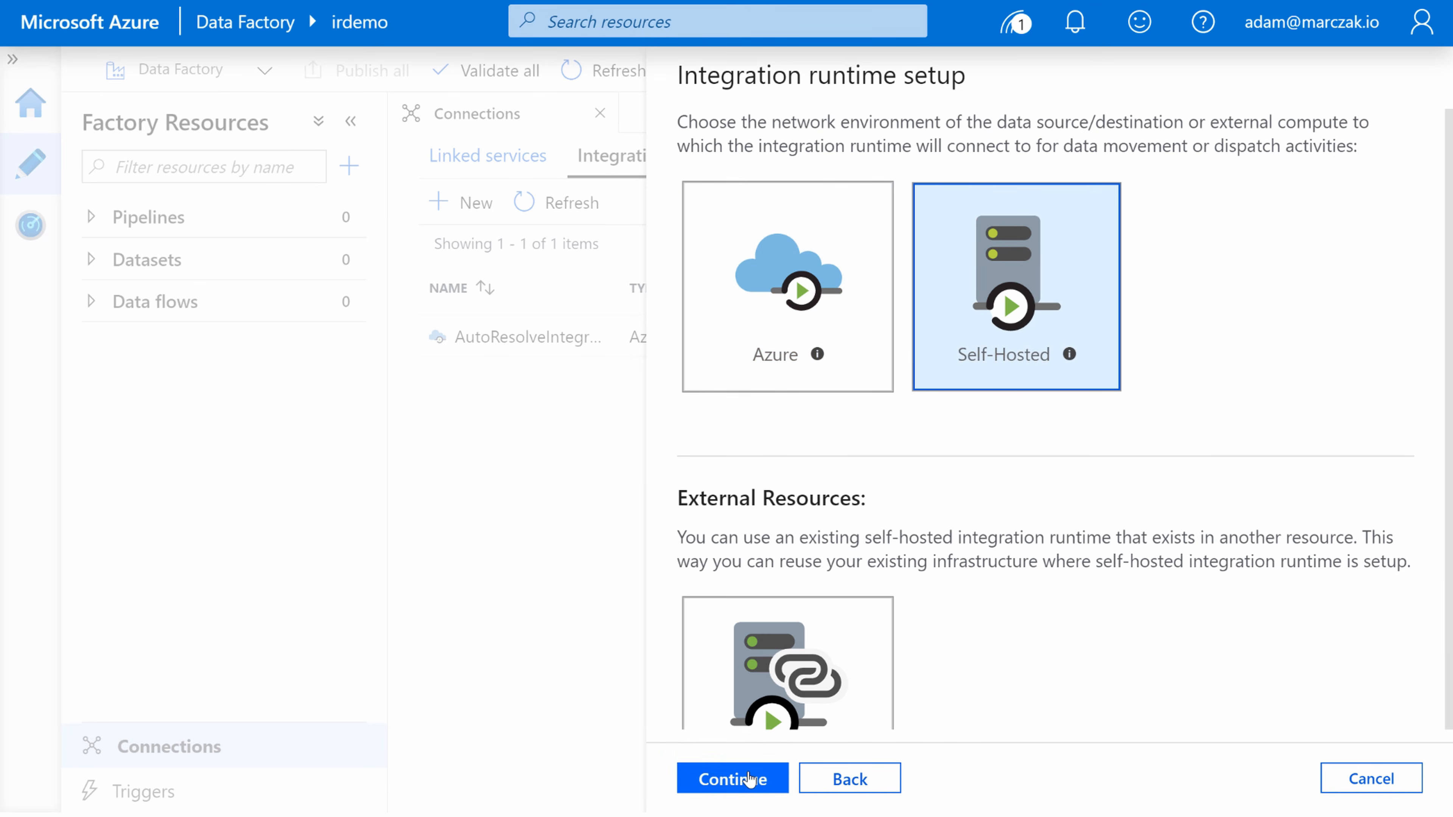
{"action": "left_click", "coordinate": [749, 779]}
{"action": "left_click_drag", "start_coordinate": [879, 236], "coordinate": [681, 243]}
{"action": "type", "text": "onprem"}
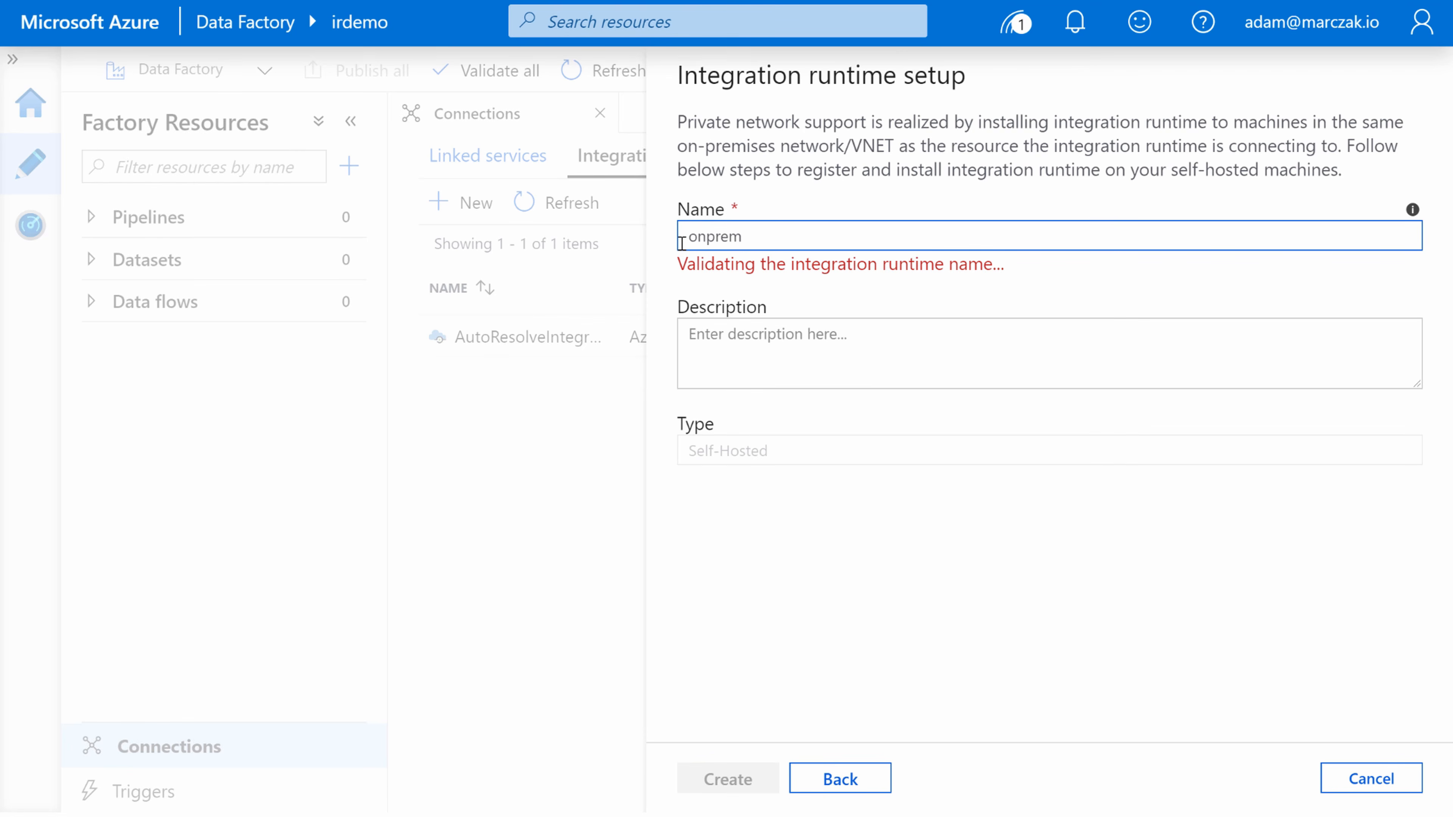
{"action": "left_click", "coordinate": [742, 778]}
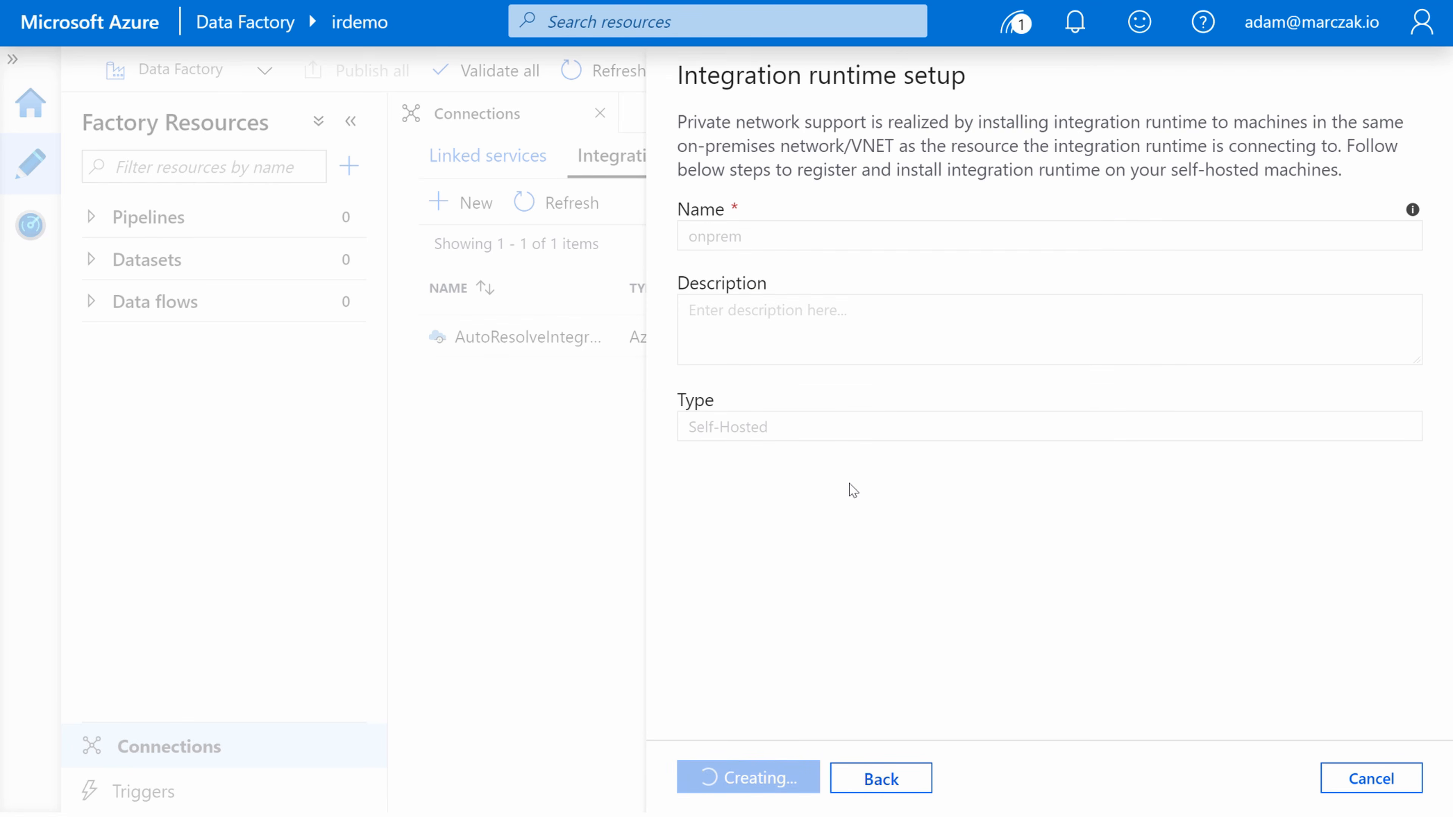
{"action": "left_click", "coordinate": [1141, 186]}
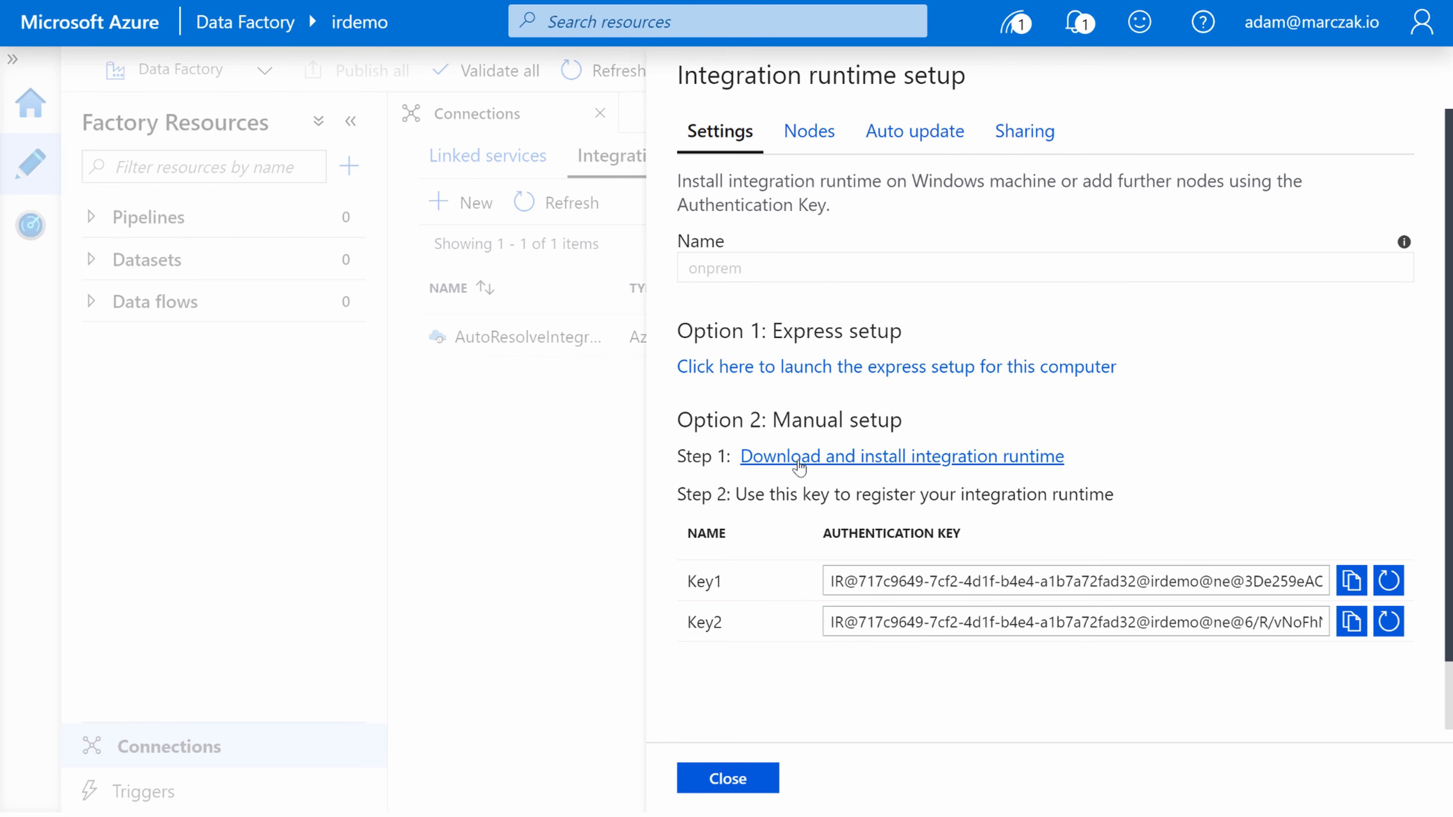
- Open the integration runtime download page from the manual setup option, copy its web address and close the page
{"action": "left_click_drag", "start_coordinate": [677, 458], "coordinate": [727, 457]}
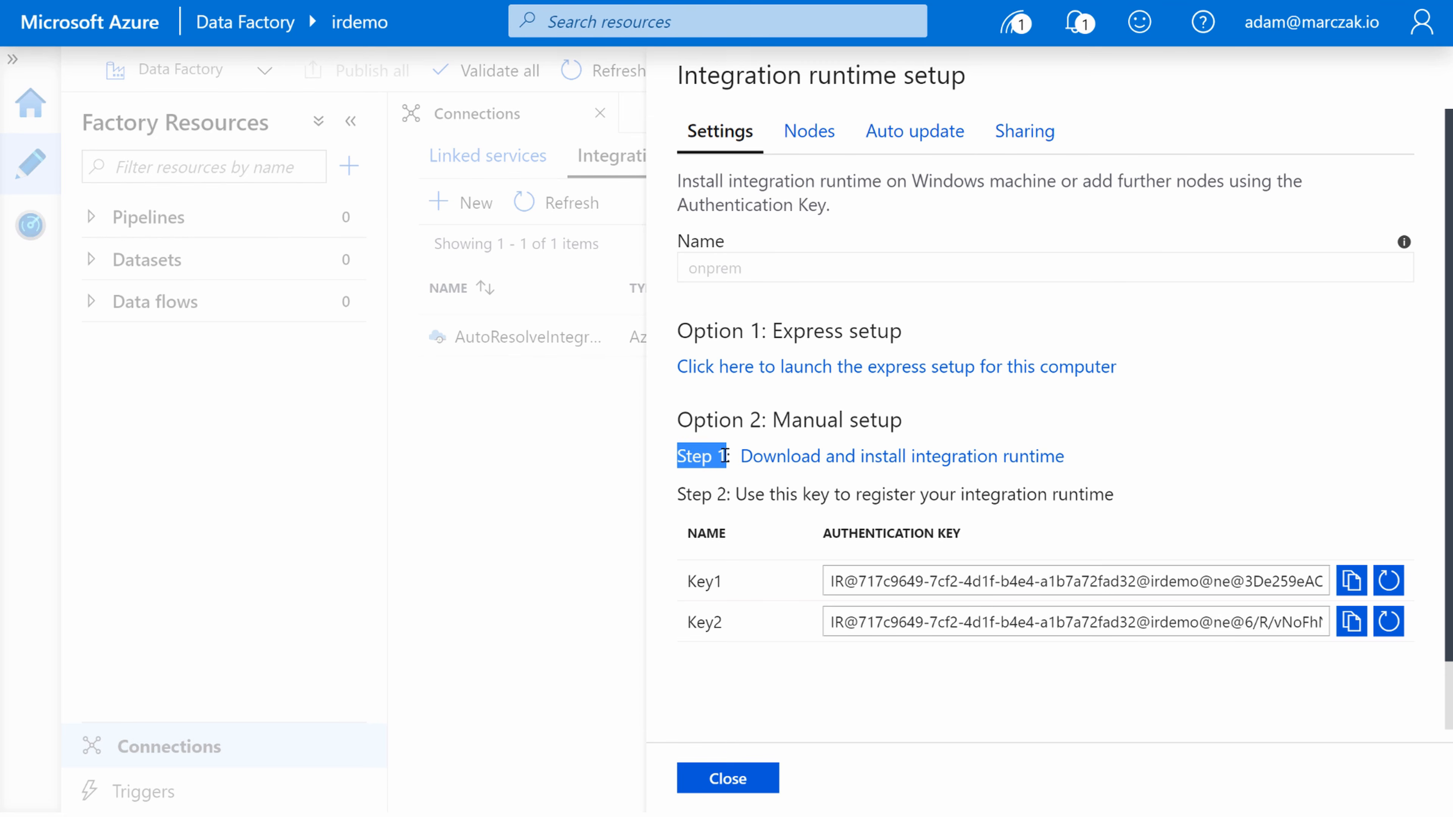
{"action": "left_click", "coordinate": [793, 461]}
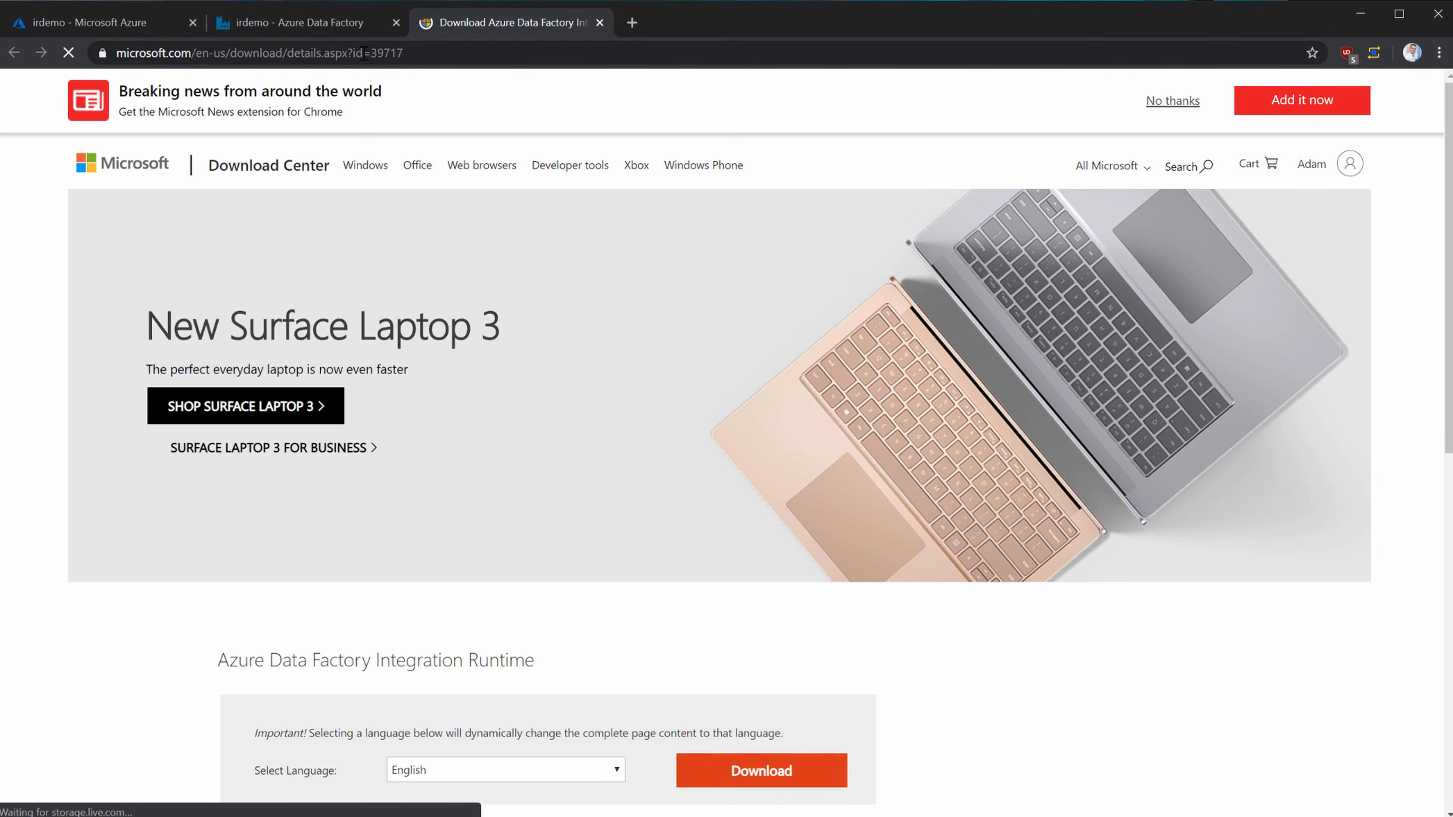
{"action": "left_click", "coordinate": [366, 50]}
{"action": "key", "text": "ctrl+c"}
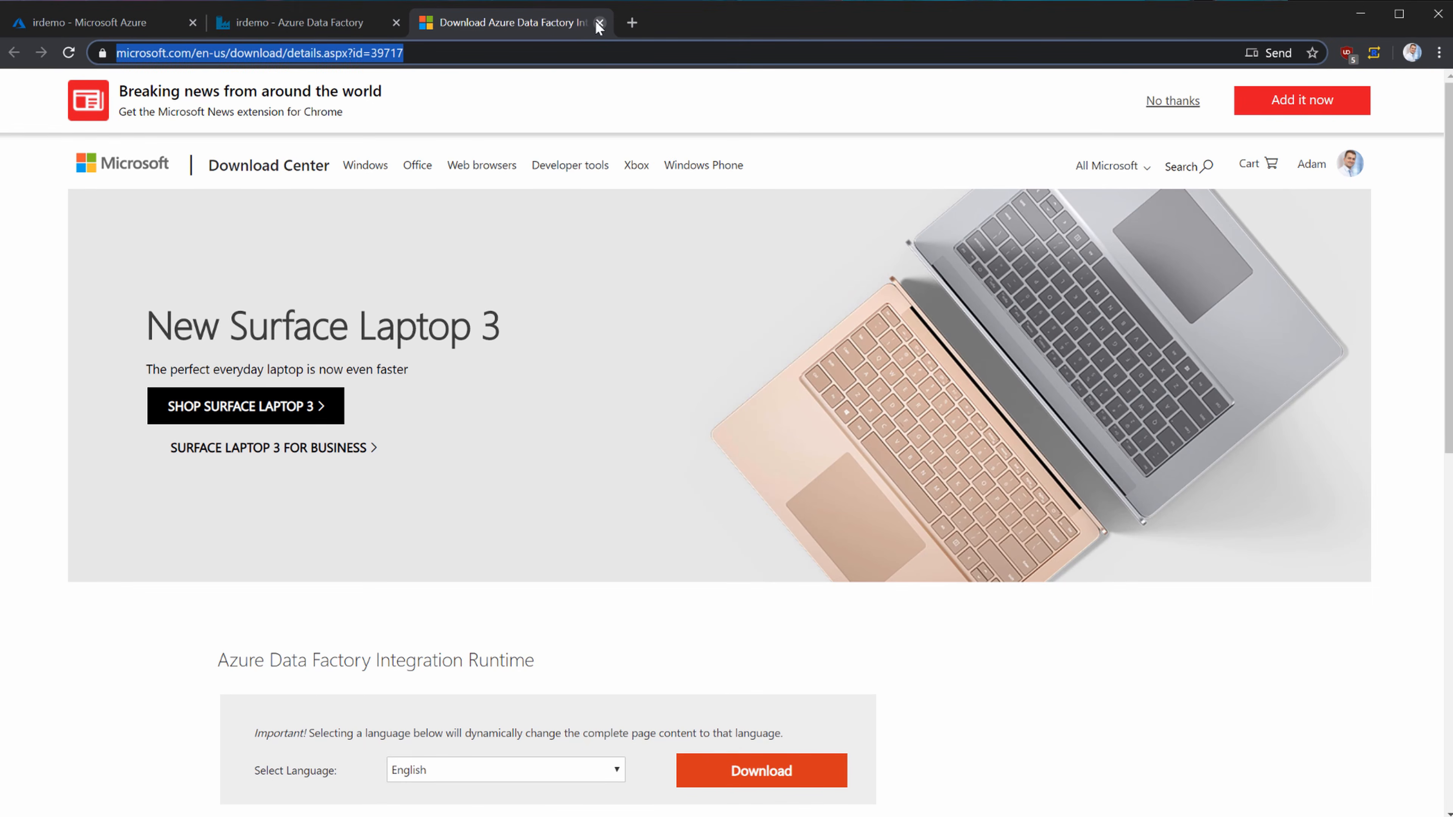
{"action": "left_click", "coordinate": [599, 23]}
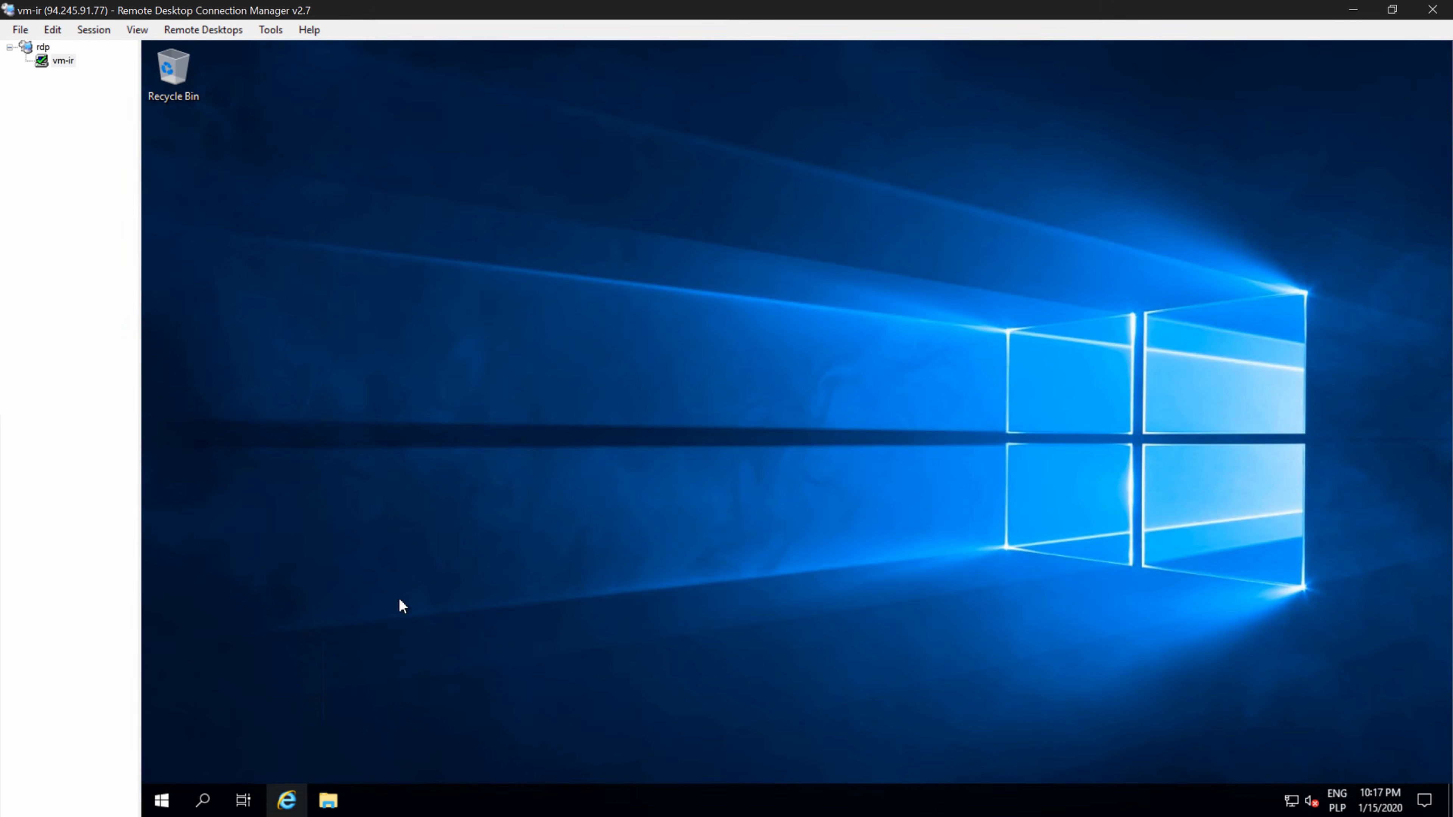
- In the vm-ir remote session, set up Internet Explorer with the recommended settings and open the copied download page, dismissing the blocked-content notice
{"action": "left_click", "coordinate": [286, 800]}
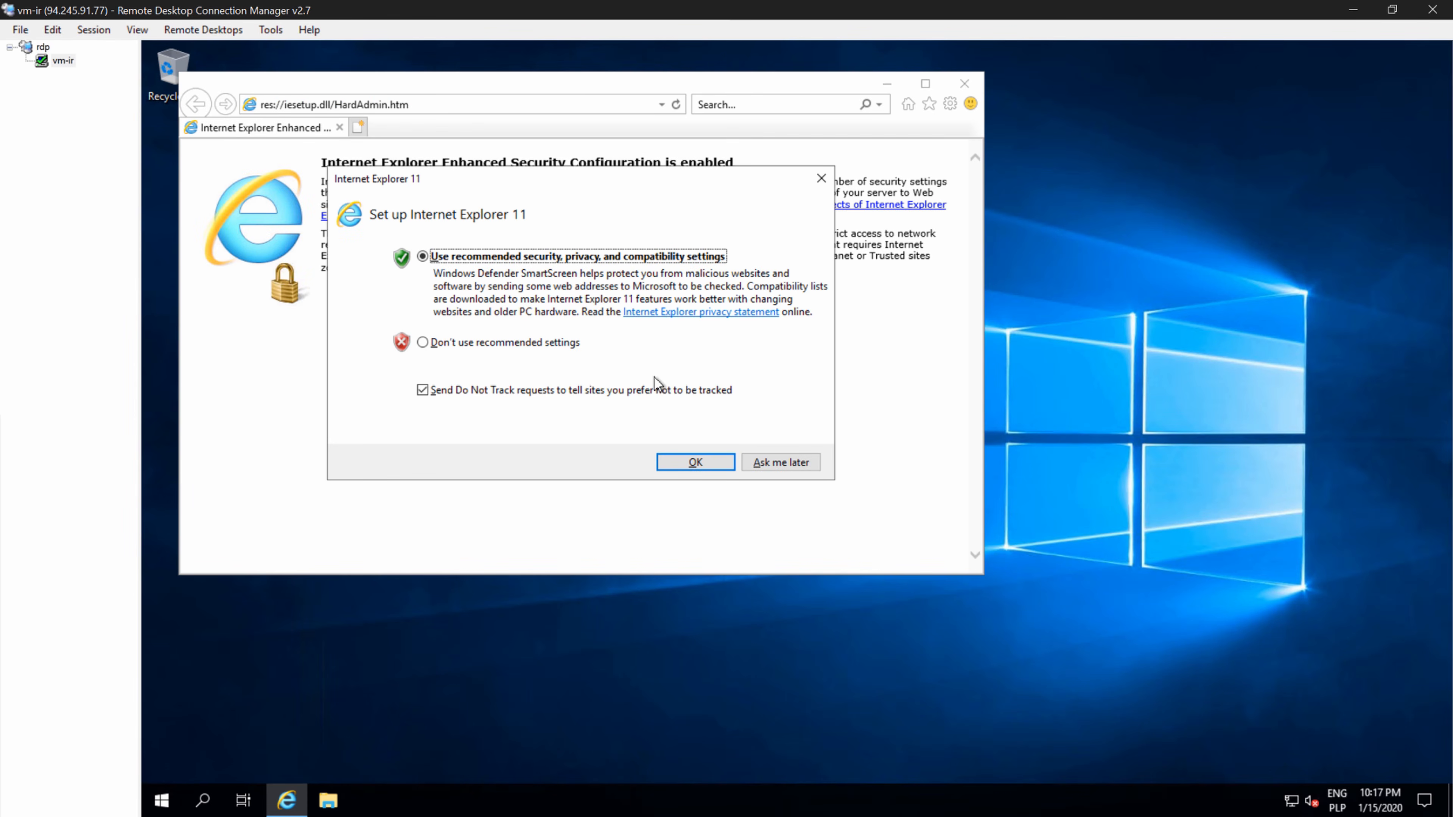
{"action": "left_click", "coordinate": [696, 462]}
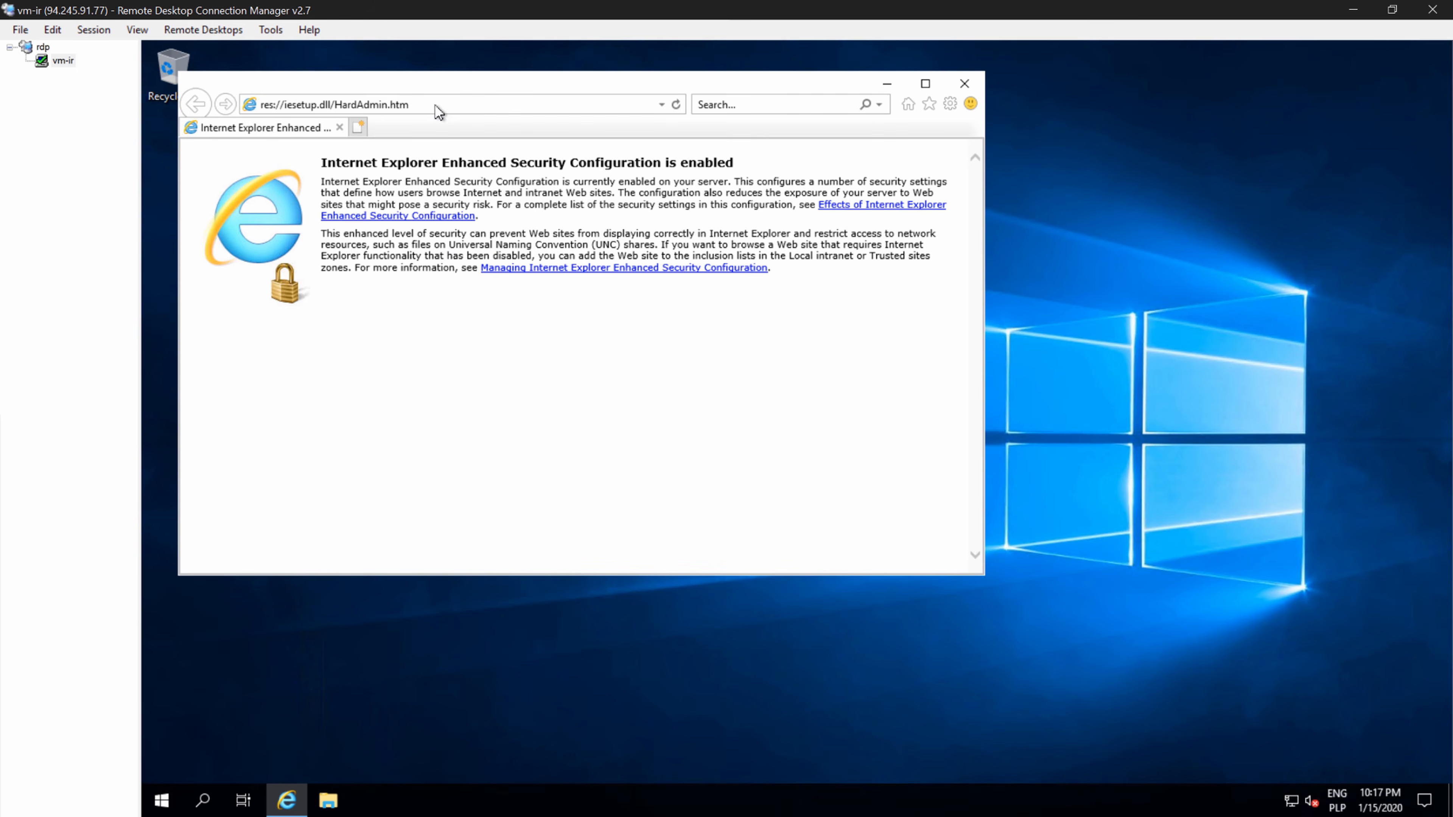
{"action": "left_click", "coordinate": [433, 105]}
{"action": "key", "text": "ctrl+v"}
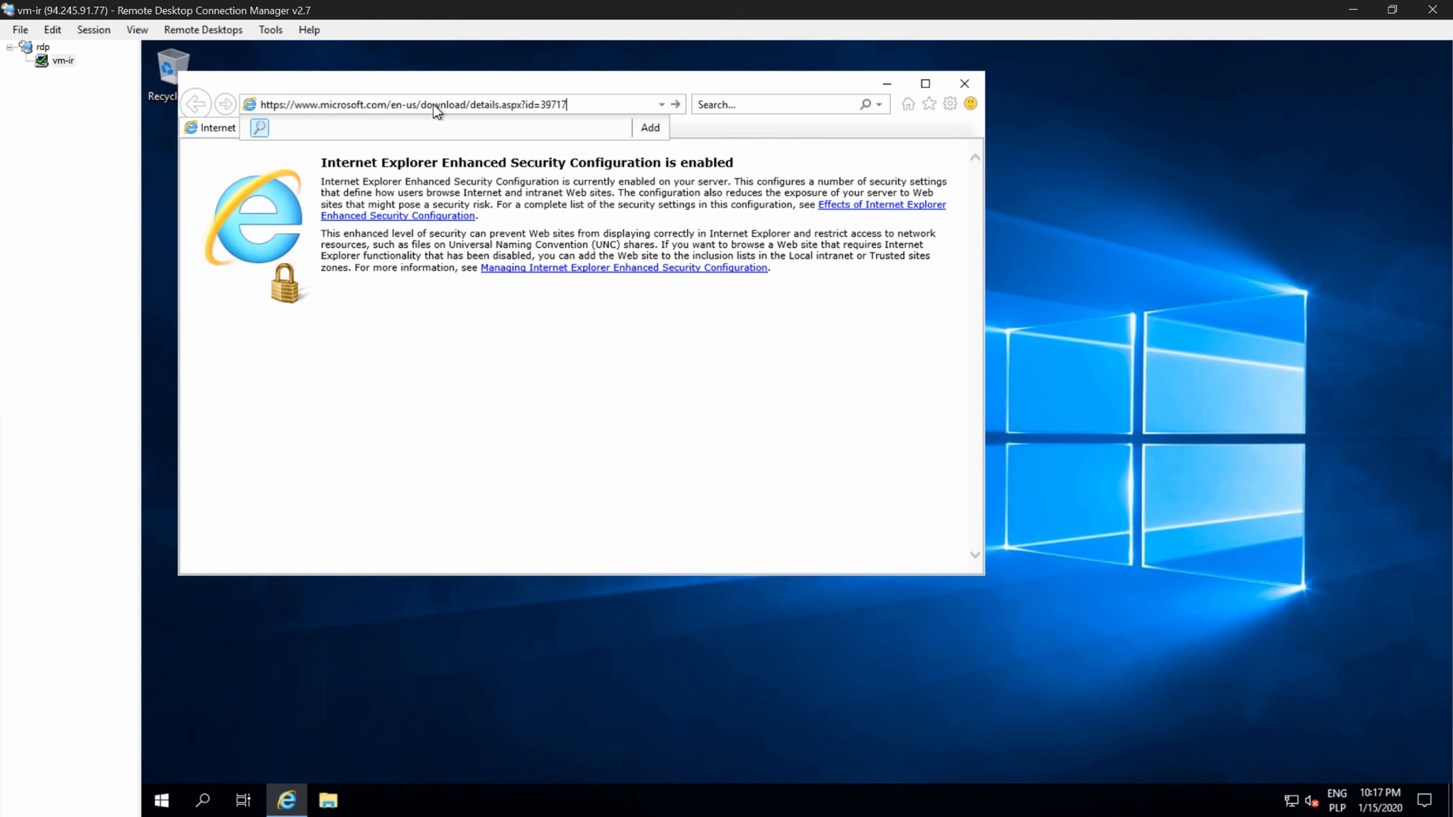
{"action": "key", "text": "Return"}
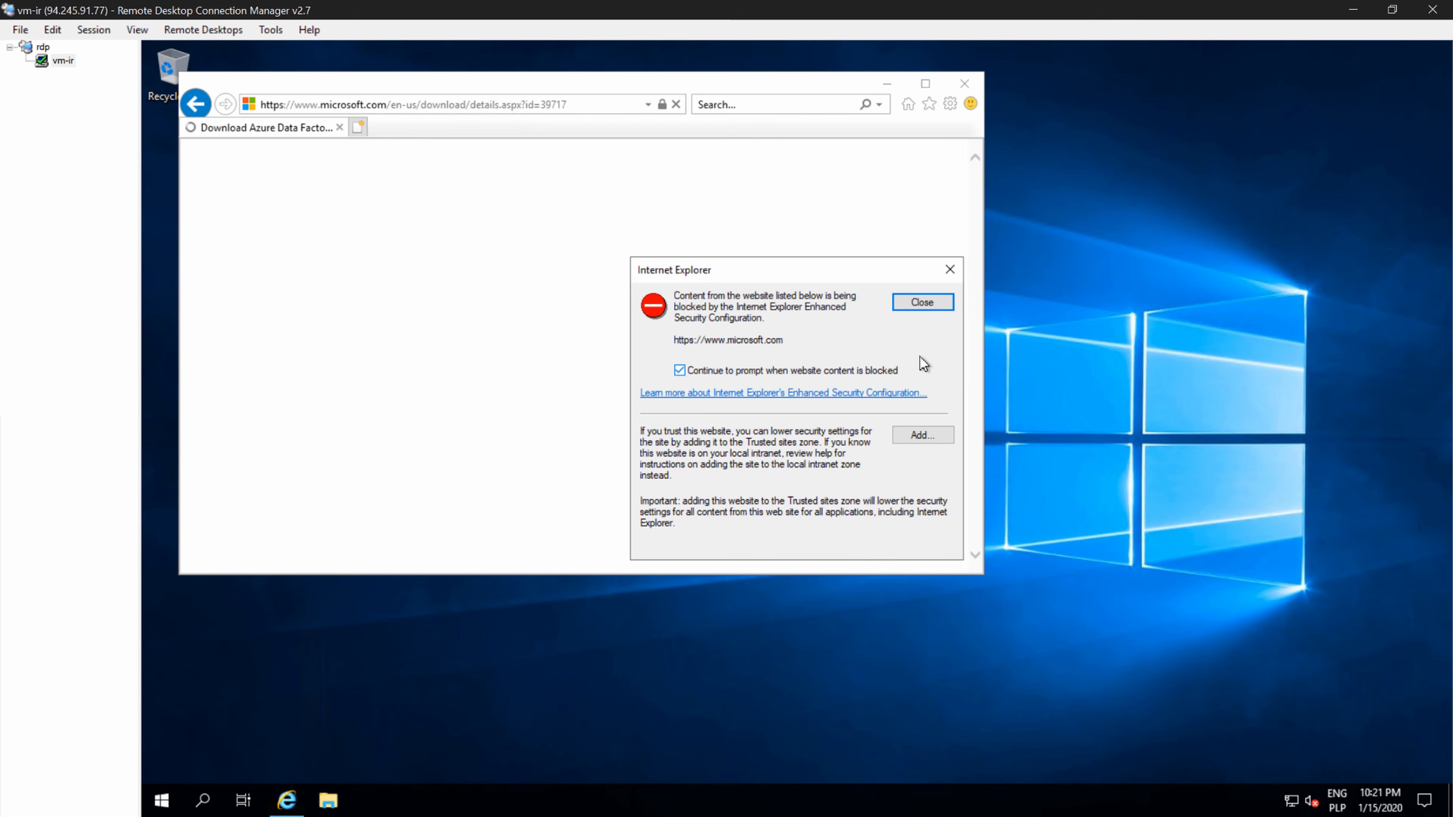
{"action": "left_click", "coordinate": [930, 308]}
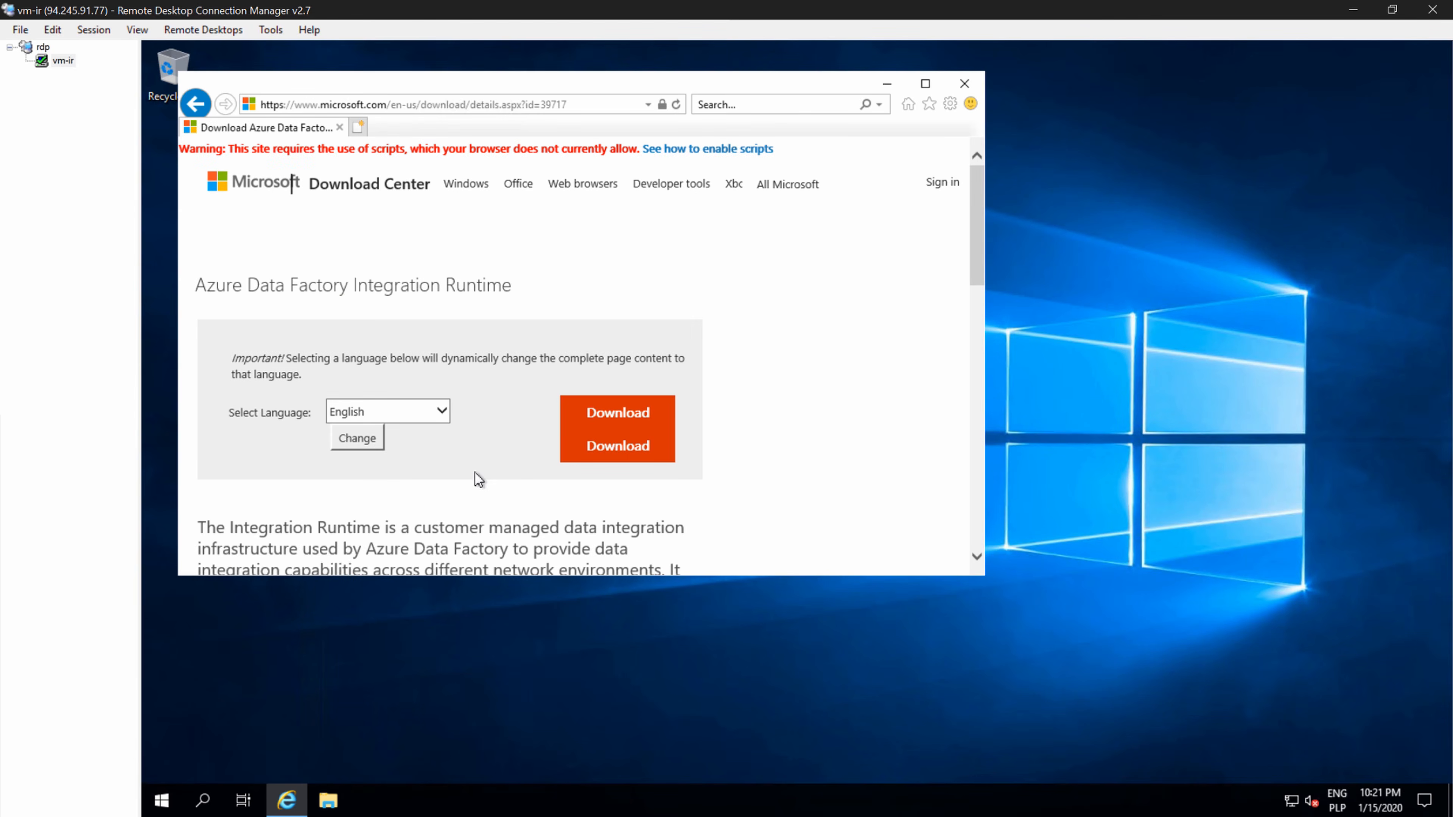
- Request the Azure Data Factory Integration Runtime download in English and dismiss the blocked-content notice
{"action": "scroll", "coordinate": [479, 480], "scroll_direction": "down", "scroll_amount": 1}
{"action": "scroll", "coordinate": [515, 417], "scroll_direction": "down", "scroll_amount": 3}
{"action": "scroll", "coordinate": [510, 432], "scroll_direction": "up", "scroll_amount": 2}
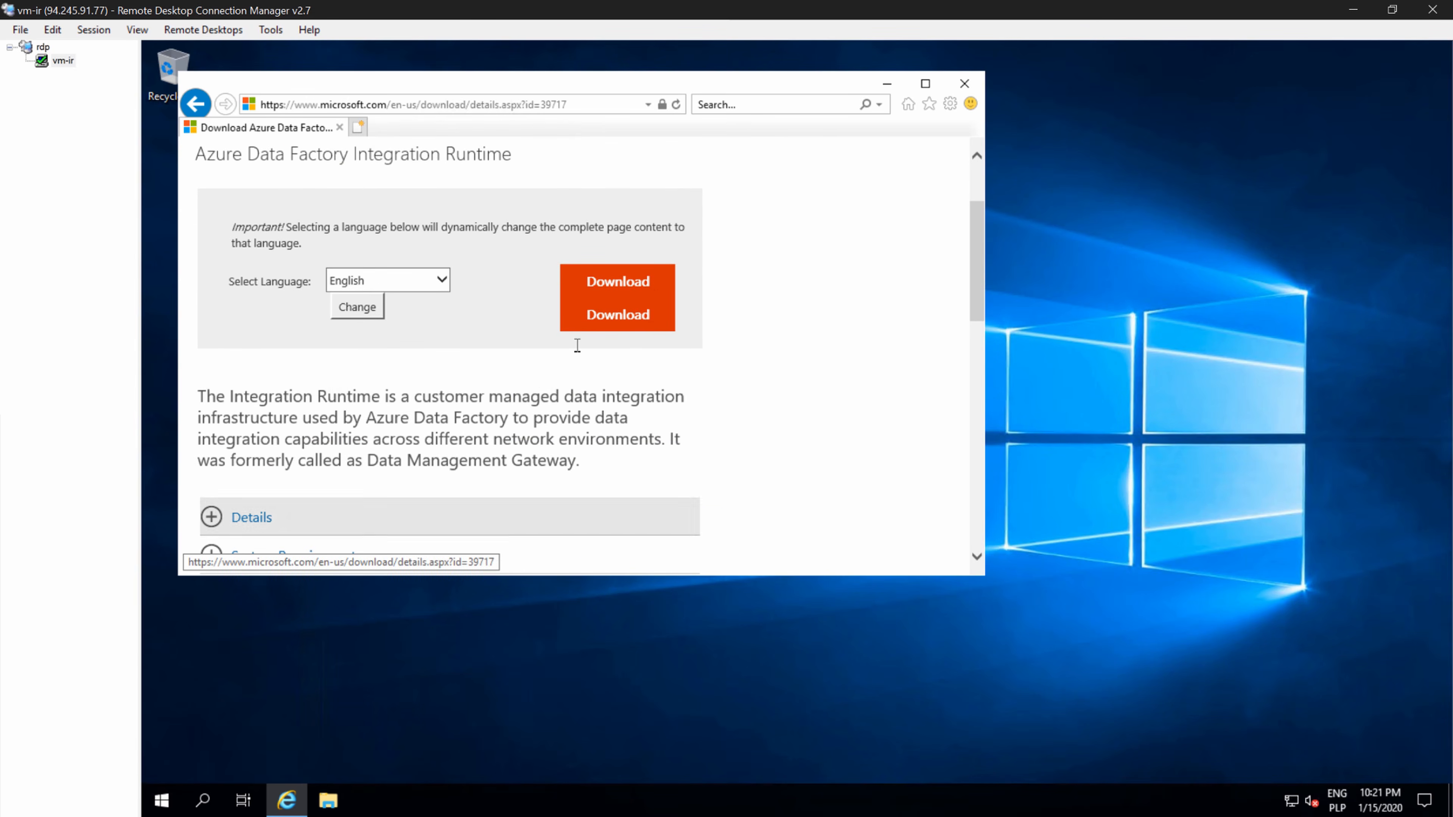
{"action": "left_click", "coordinate": [648, 316]}
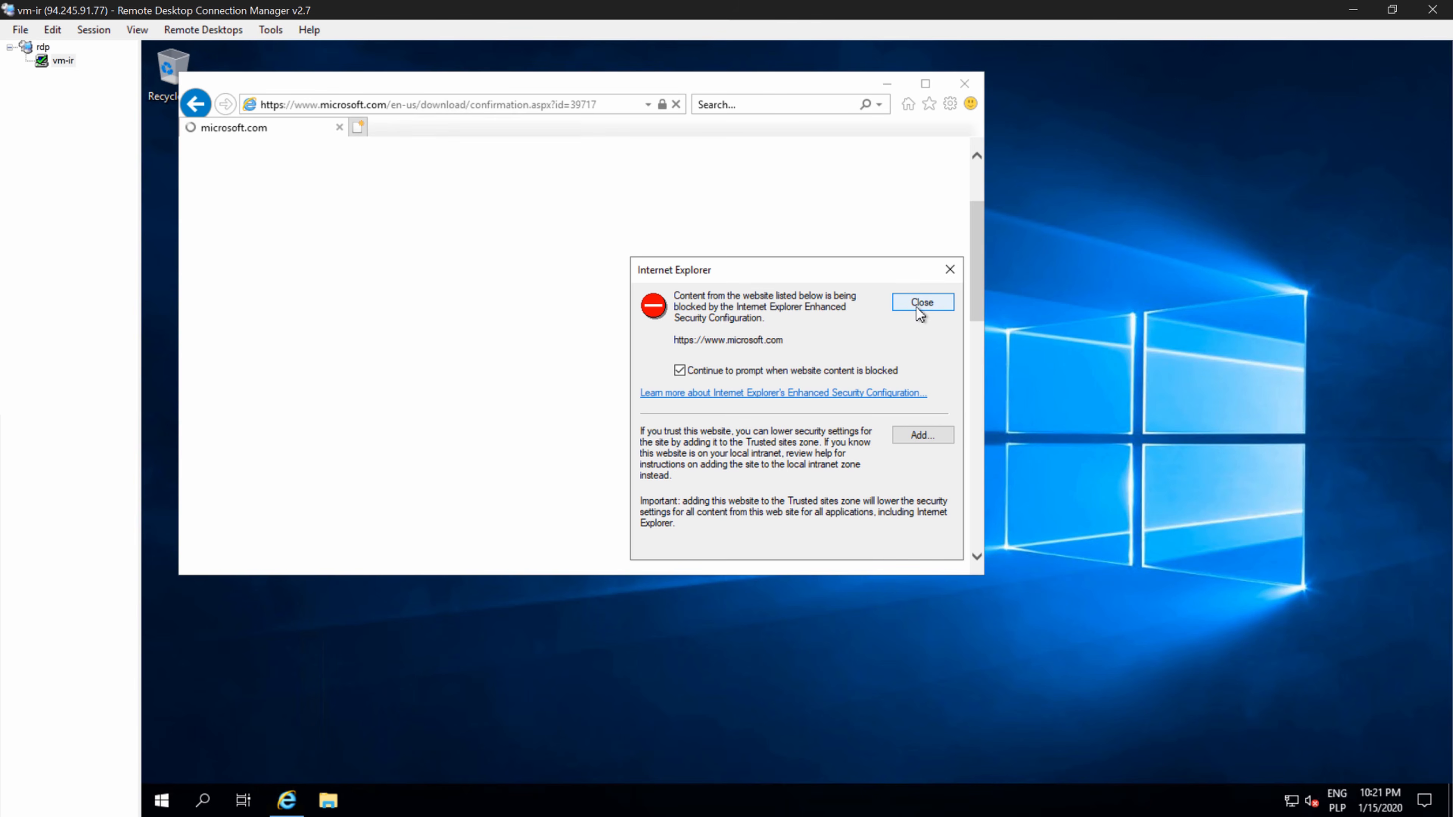
{"action": "left_click", "coordinate": [921, 302]}
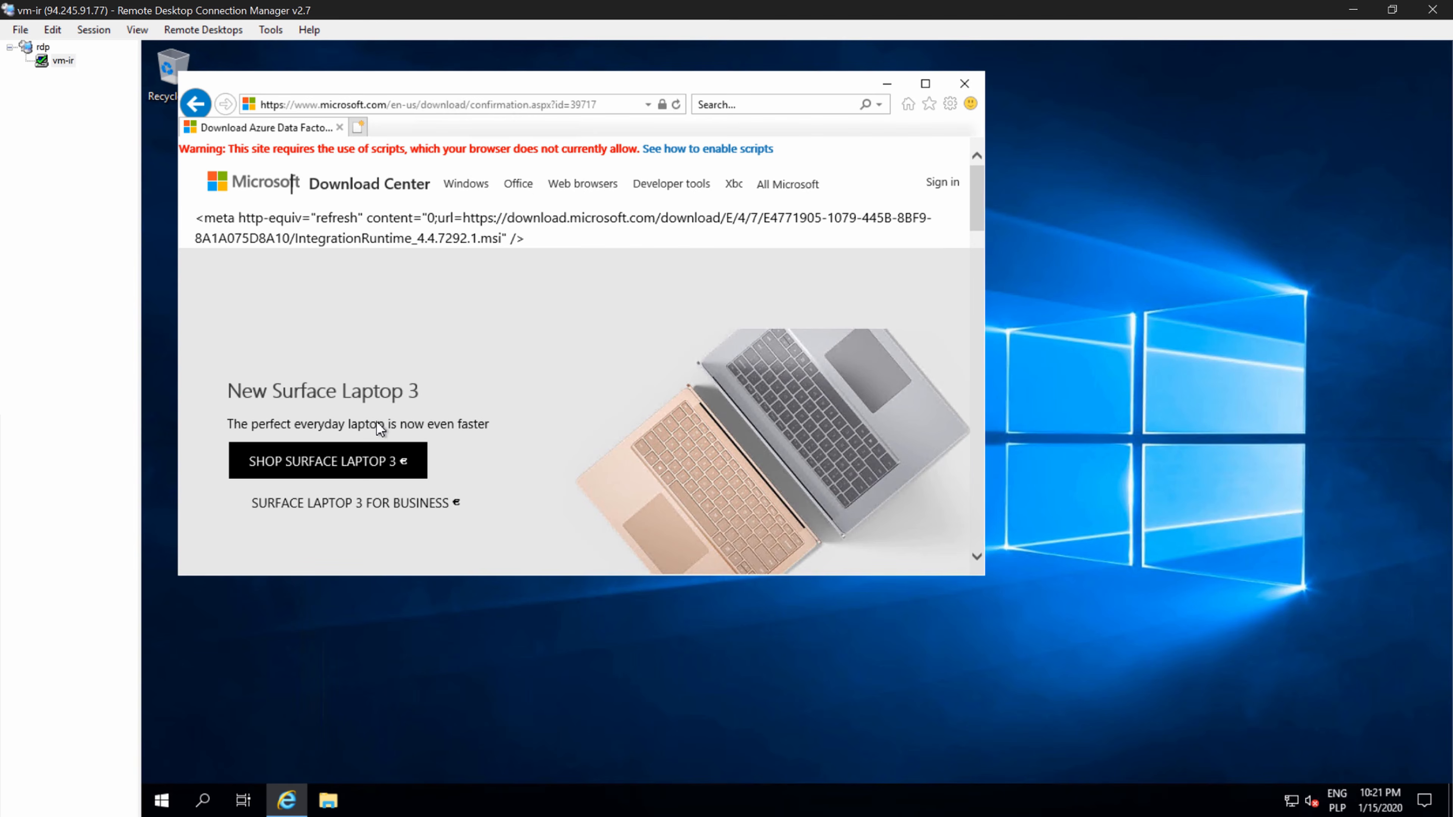
{"action": "scroll", "coordinate": [385, 429], "scroll_direction": "down", "scroll_amount": 3}
{"action": "scroll", "coordinate": [384, 429], "scroll_direction": "down", "scroll_amount": 5}
{"action": "left_click_drag", "start_coordinate": [195, 372], "coordinate": [334, 376]}
{"action": "left_click", "coordinate": [313, 376]}
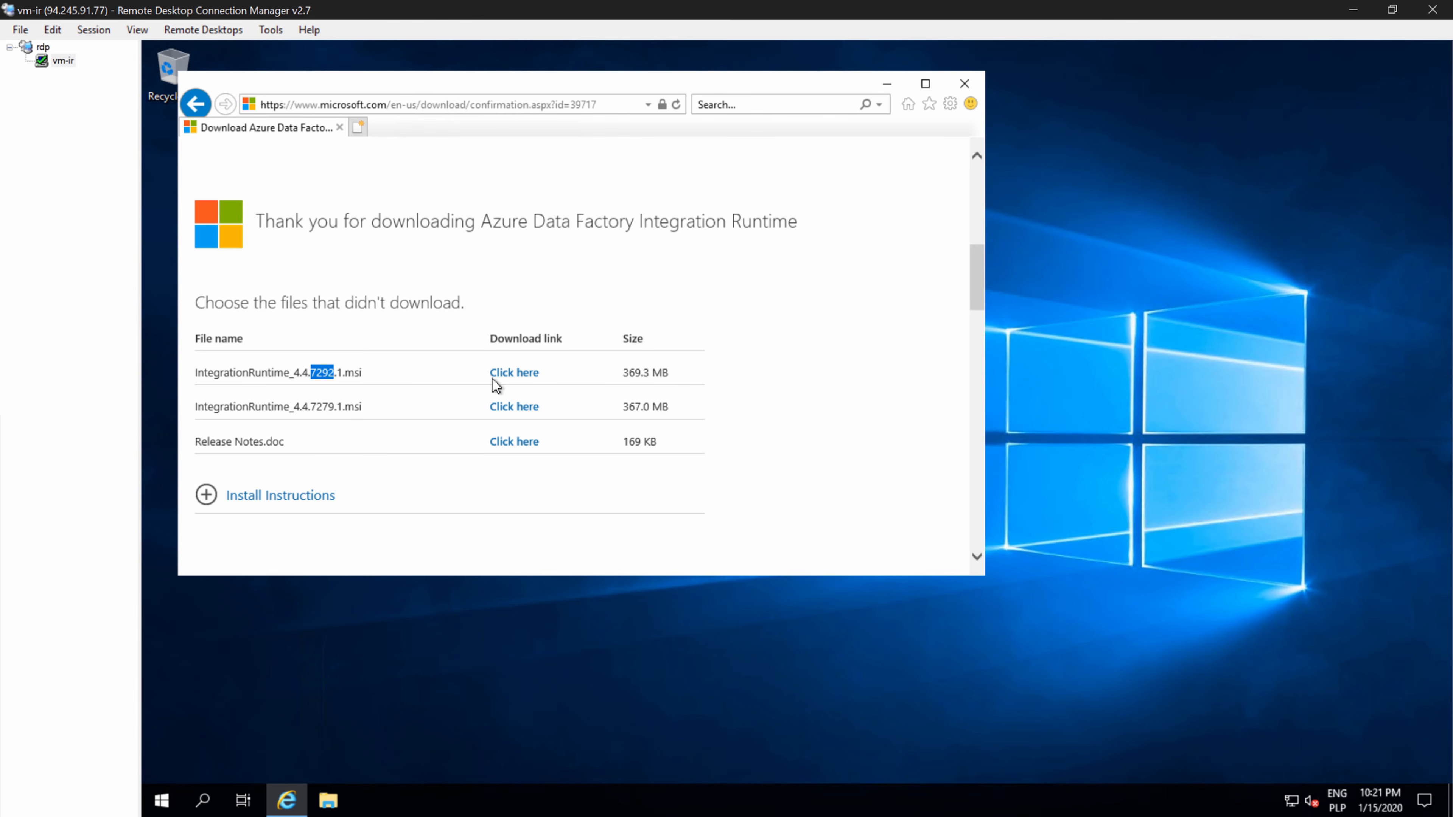
{"action": "left_click", "coordinate": [527, 377]}
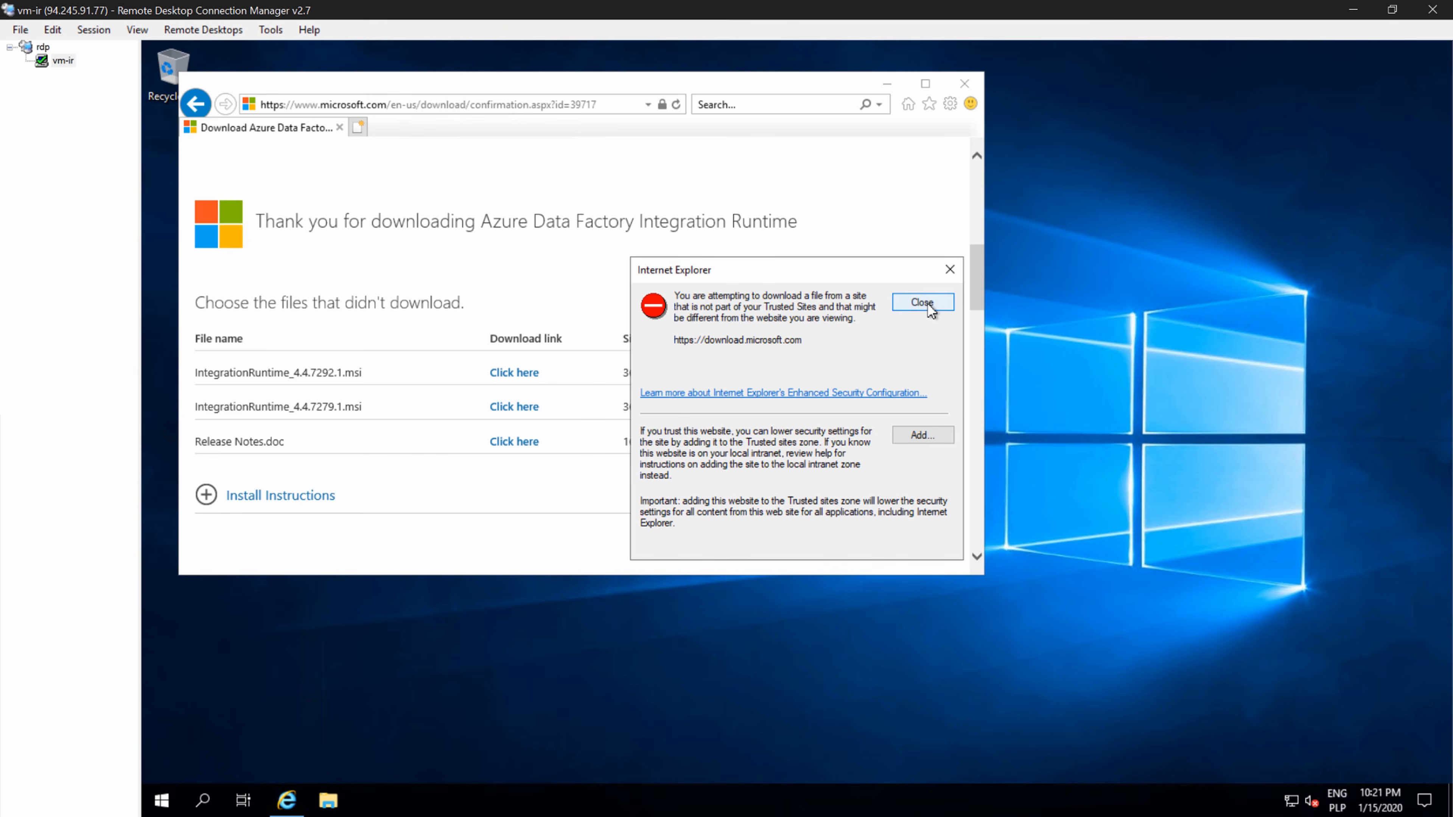
{"action": "left_click", "coordinate": [923, 435]}
{"action": "left_click", "coordinate": [916, 398]}
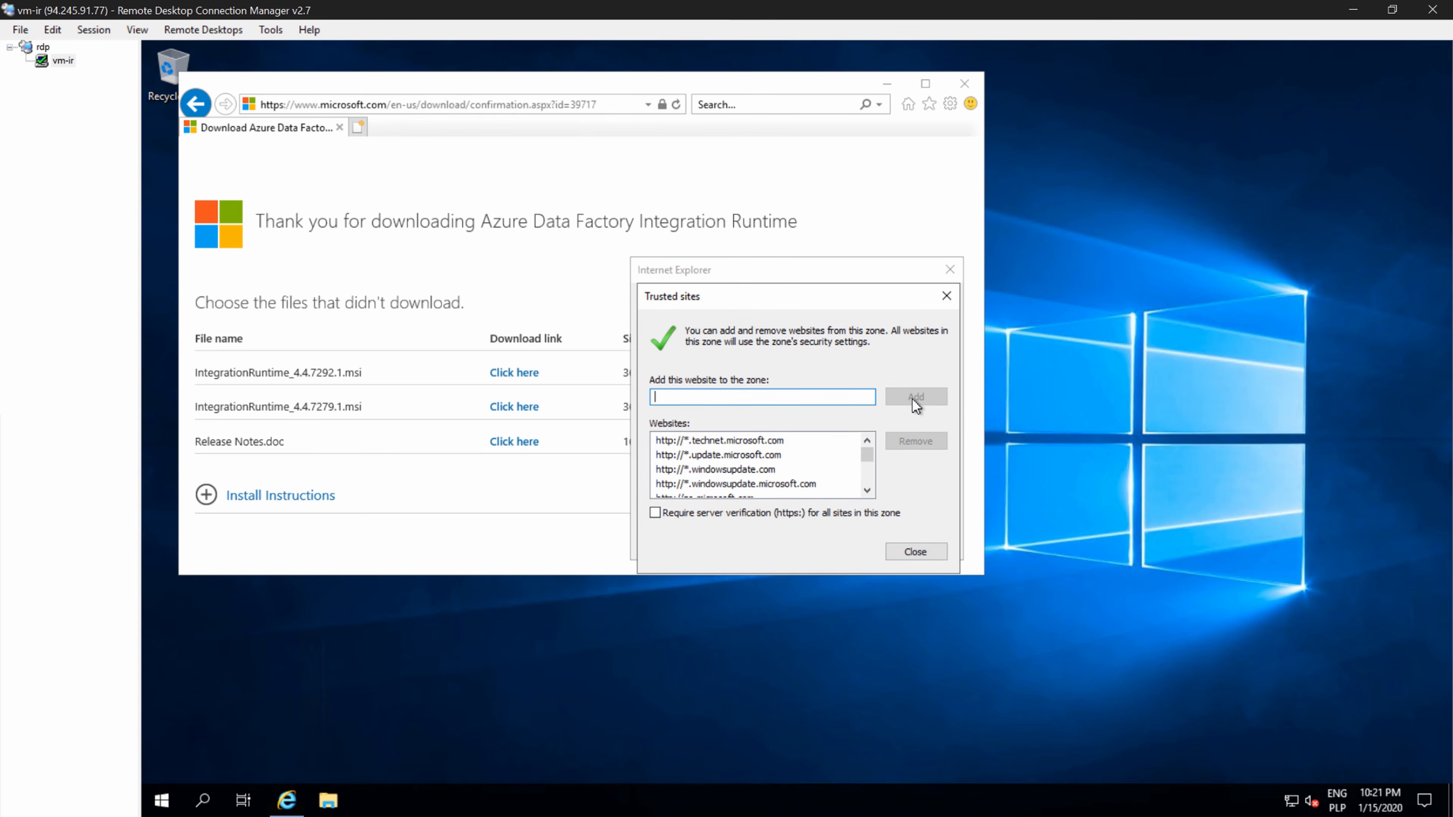
{"action": "left_click", "coordinate": [924, 553]}
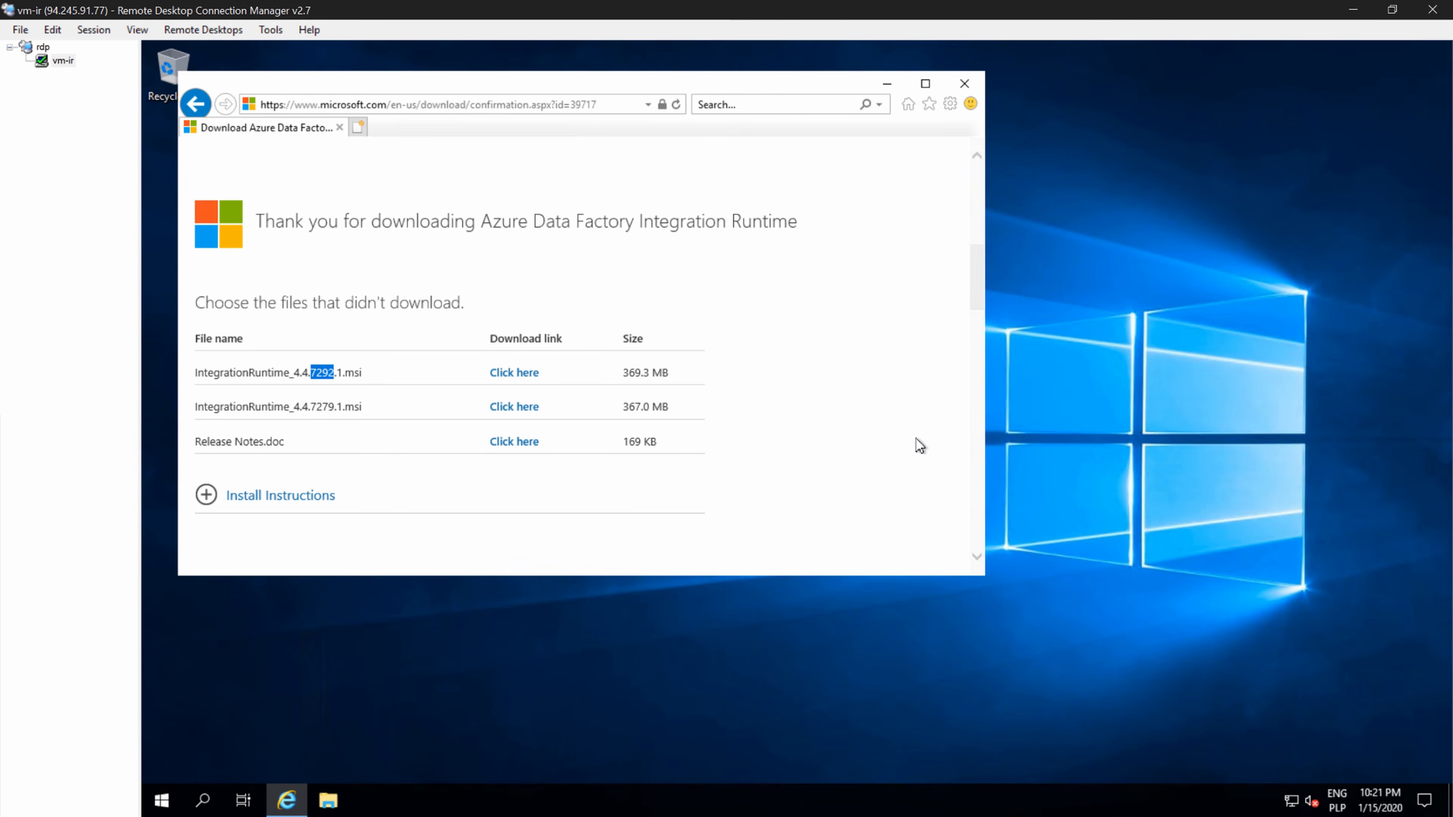
- Download IntegrationRuntime_4.4.7292.1.msi, run the installer and close the browser
{"action": "left_click", "coordinate": [515, 377]}
{"action": "left_click", "coordinate": [788, 561]}
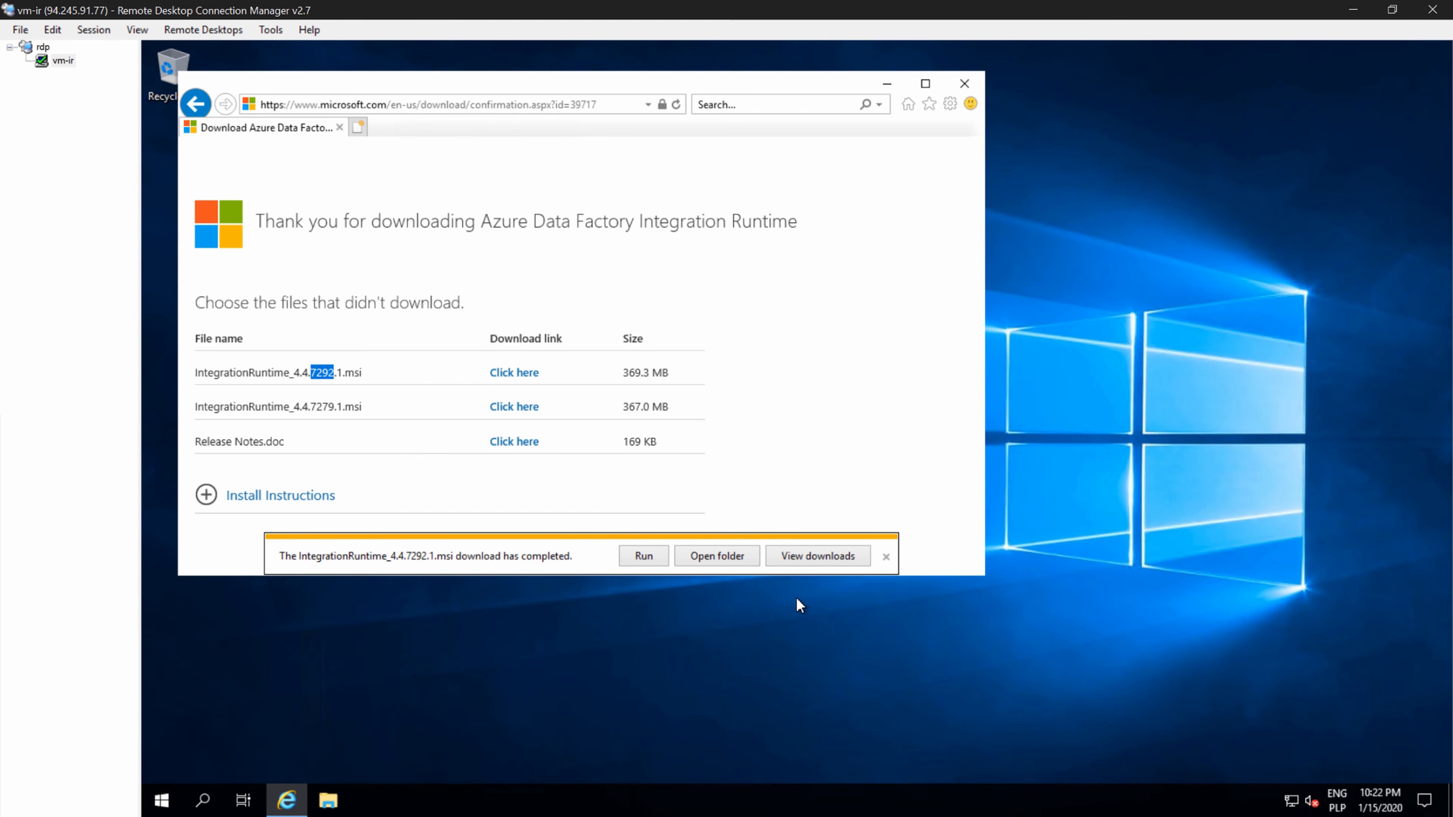
{"action": "left_click", "coordinate": [651, 556]}
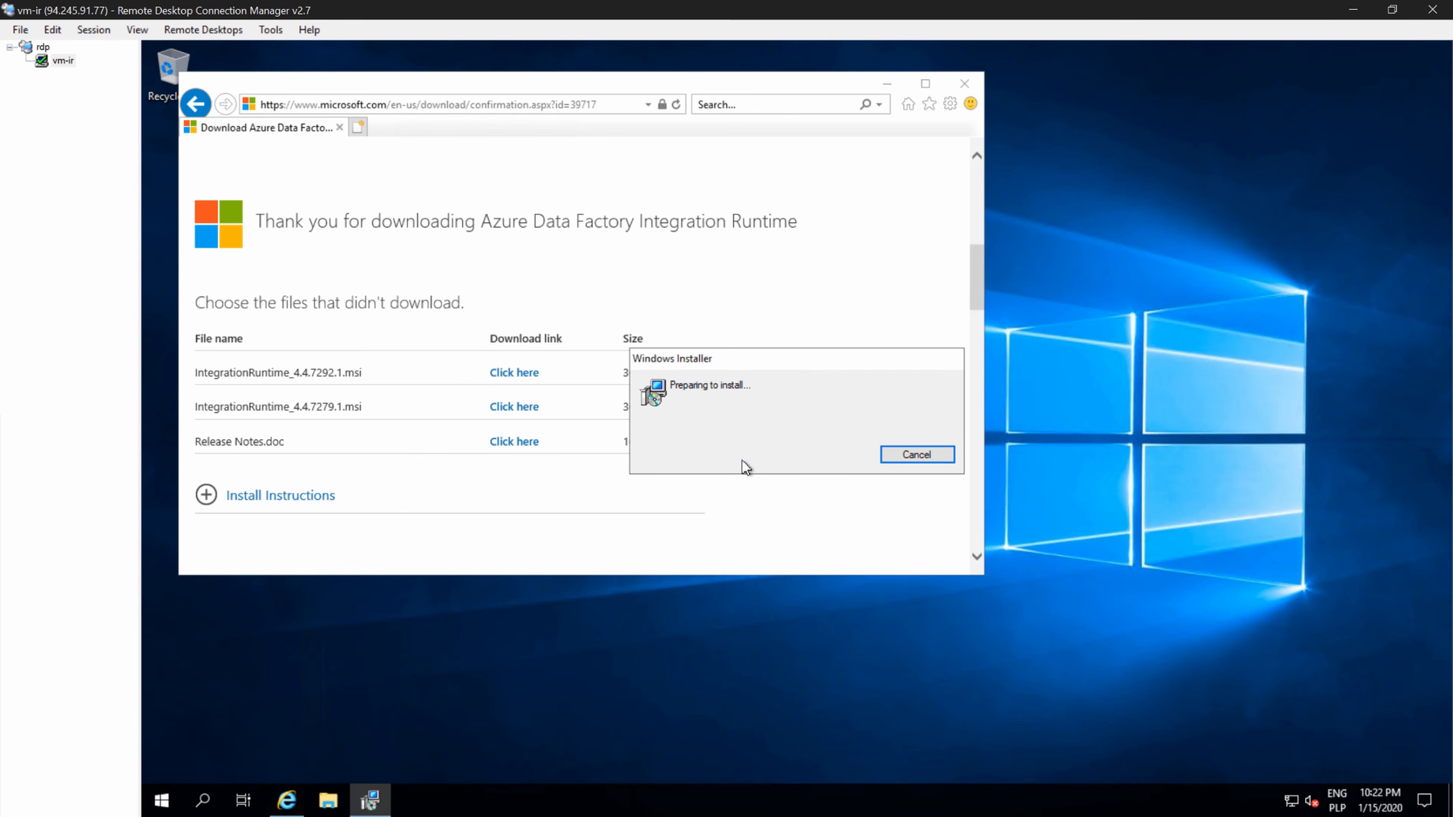
{"action": "left_click", "coordinate": [966, 84]}
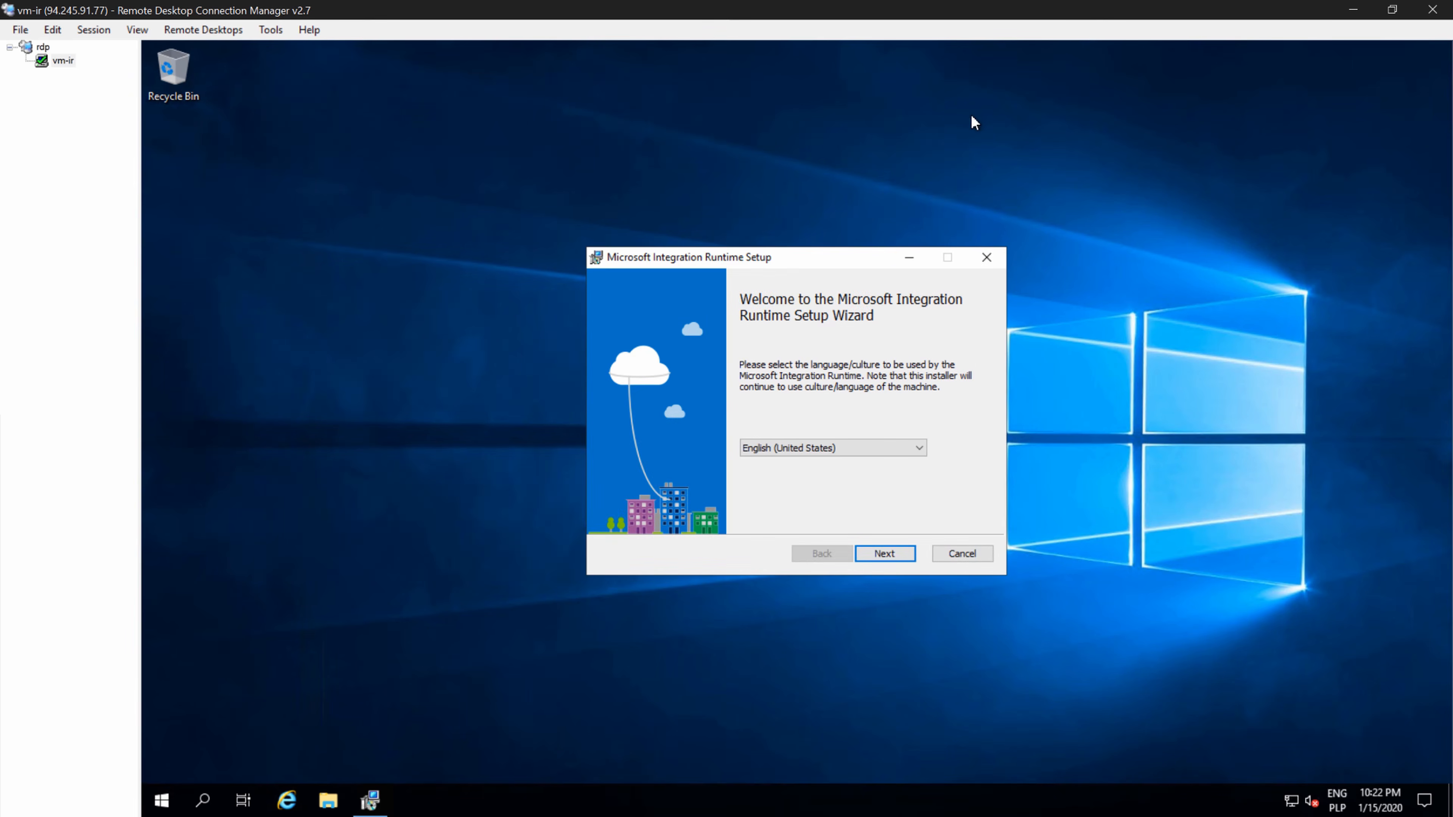
- Install Microsoft Integration Runtime in English (United States), accepting the license agreement, and finish the setup wizard
{"action": "left_click", "coordinate": [897, 557]}
{"action": "left_click", "coordinate": [753, 515]}
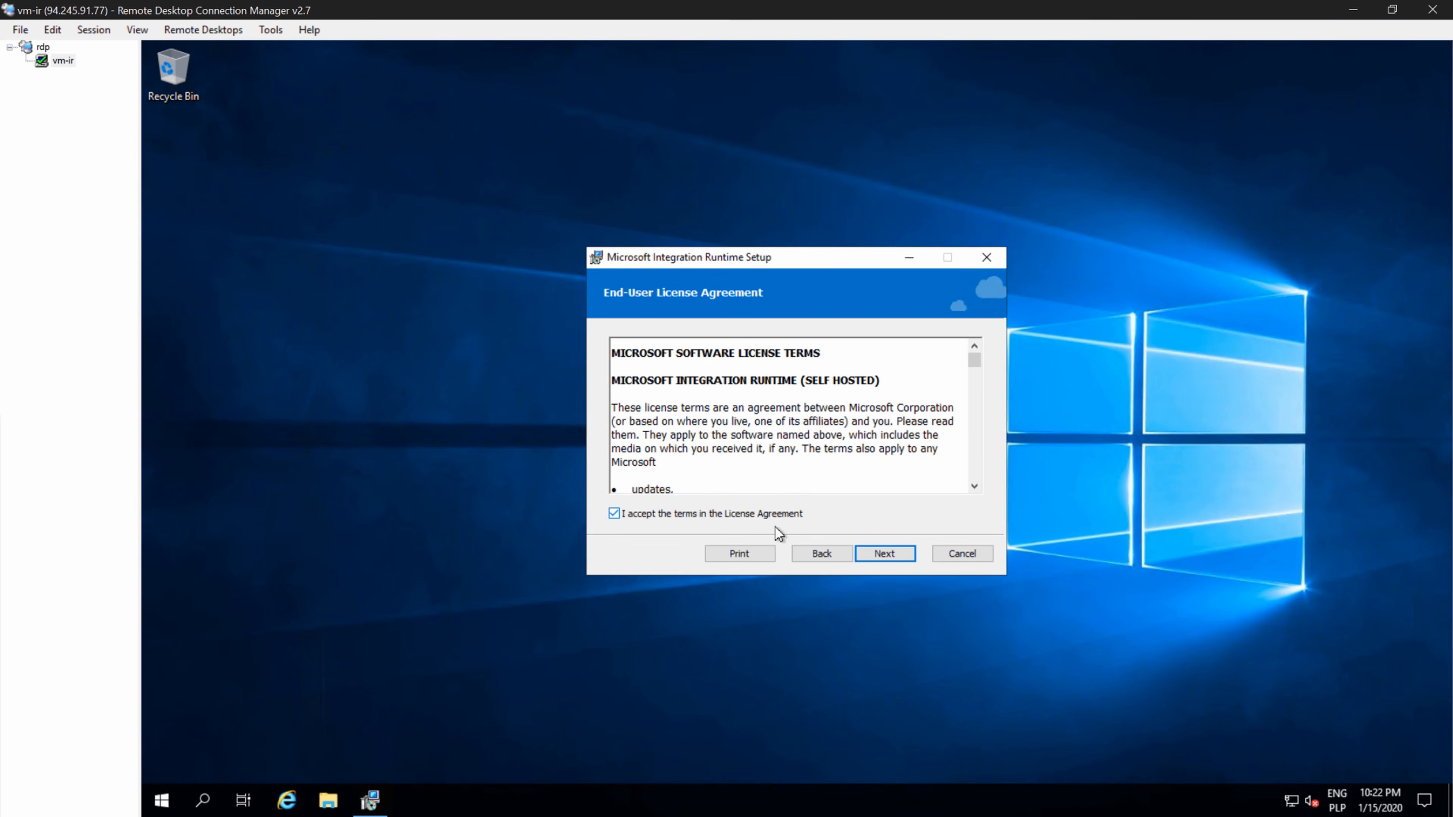
{"action": "left_click", "coordinate": [889, 558]}
{"action": "left_click", "coordinate": [890, 554]}
{"action": "left_click", "coordinate": [893, 555]}
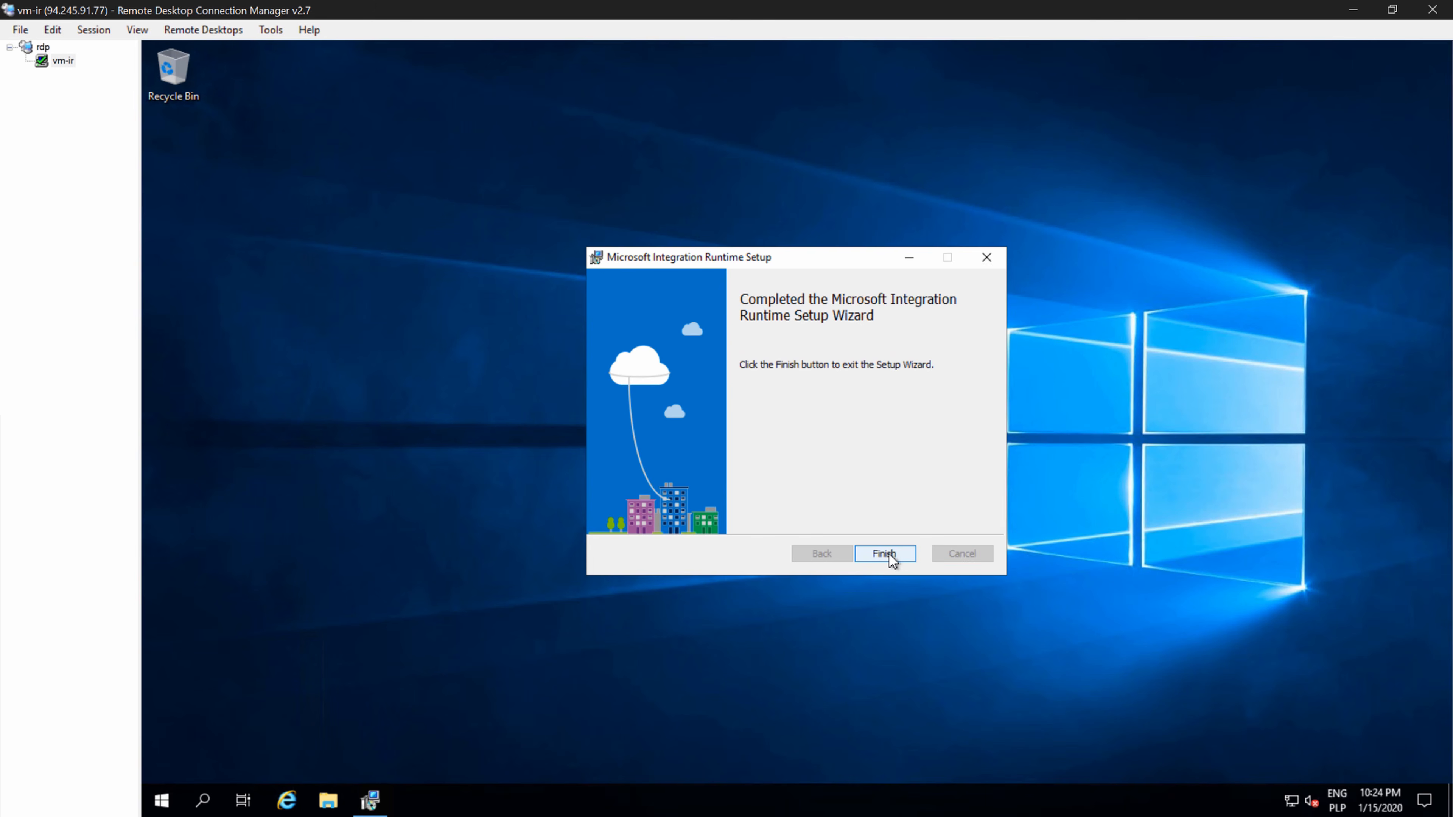
{"action": "left_click", "coordinate": [889, 552]}
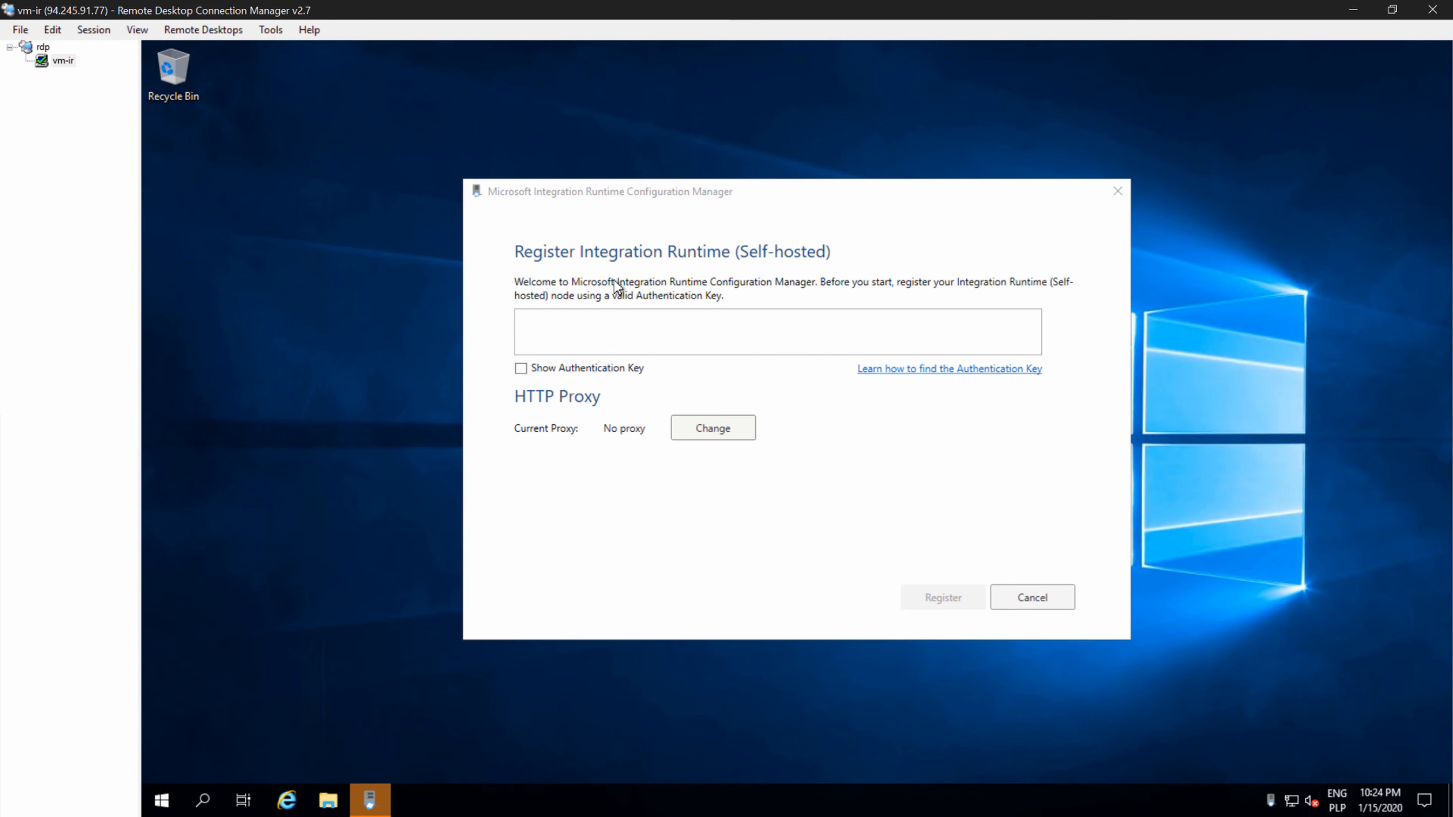
- Register the vm-ir node by pasting the Key1 authentication key from the data factory, finish the registration and launch Configuration Manager
{"action": "left_click", "coordinate": [539, 321]}
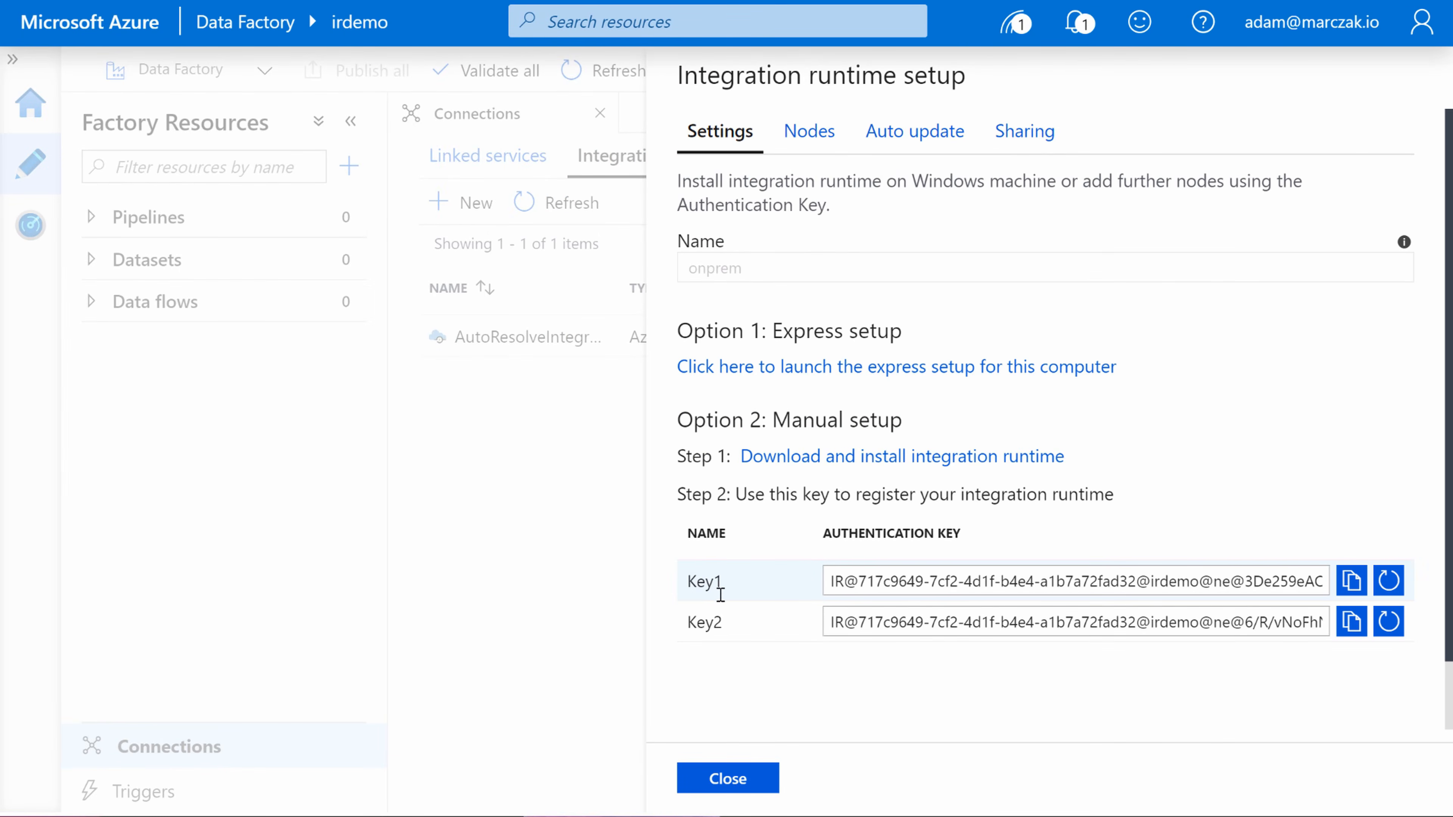
{"action": "left_click", "coordinate": [1351, 580]}
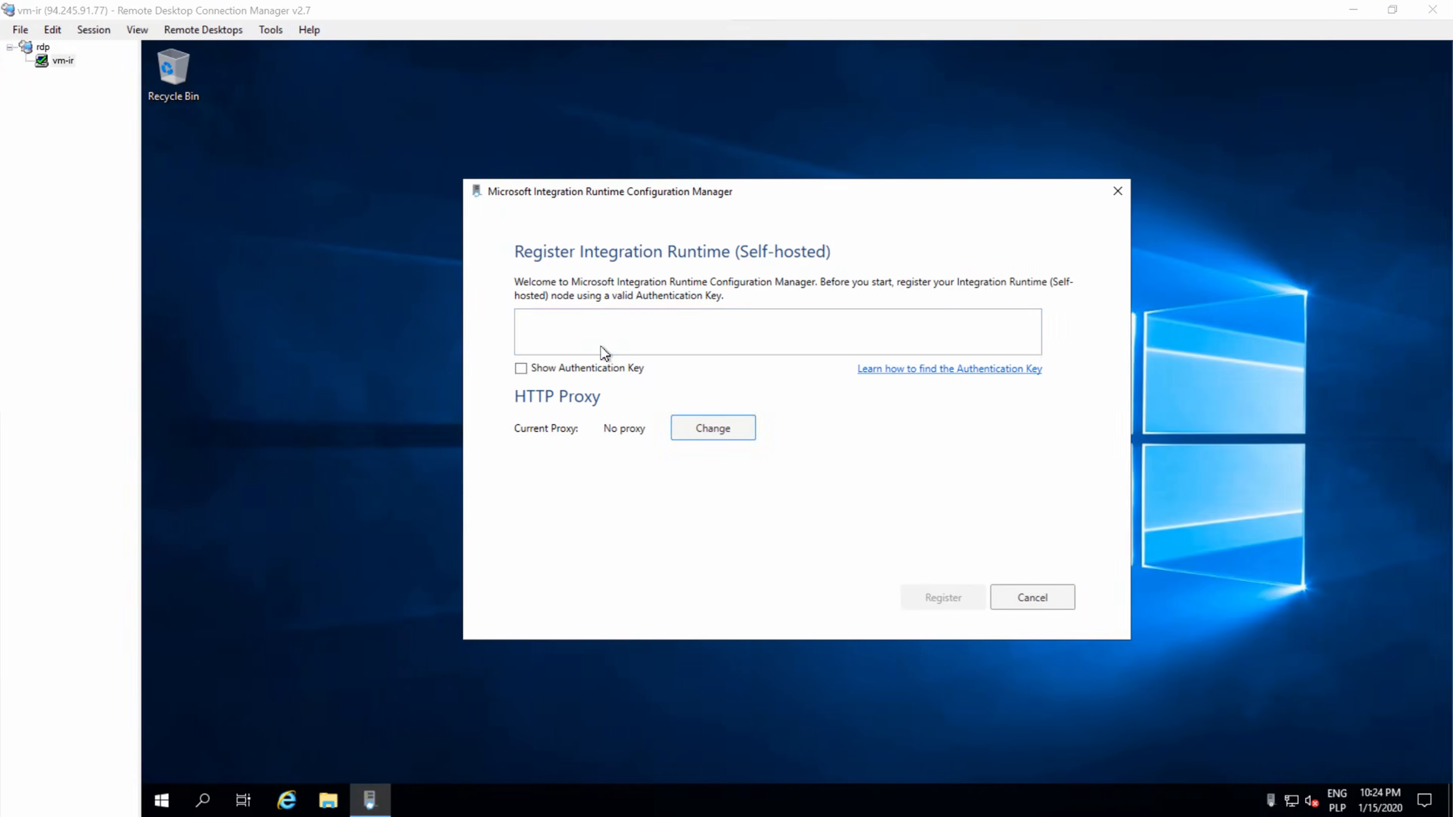
{"action": "left_click", "coordinate": [908, 346]}
{"action": "key", "text": "ctrl+v"}
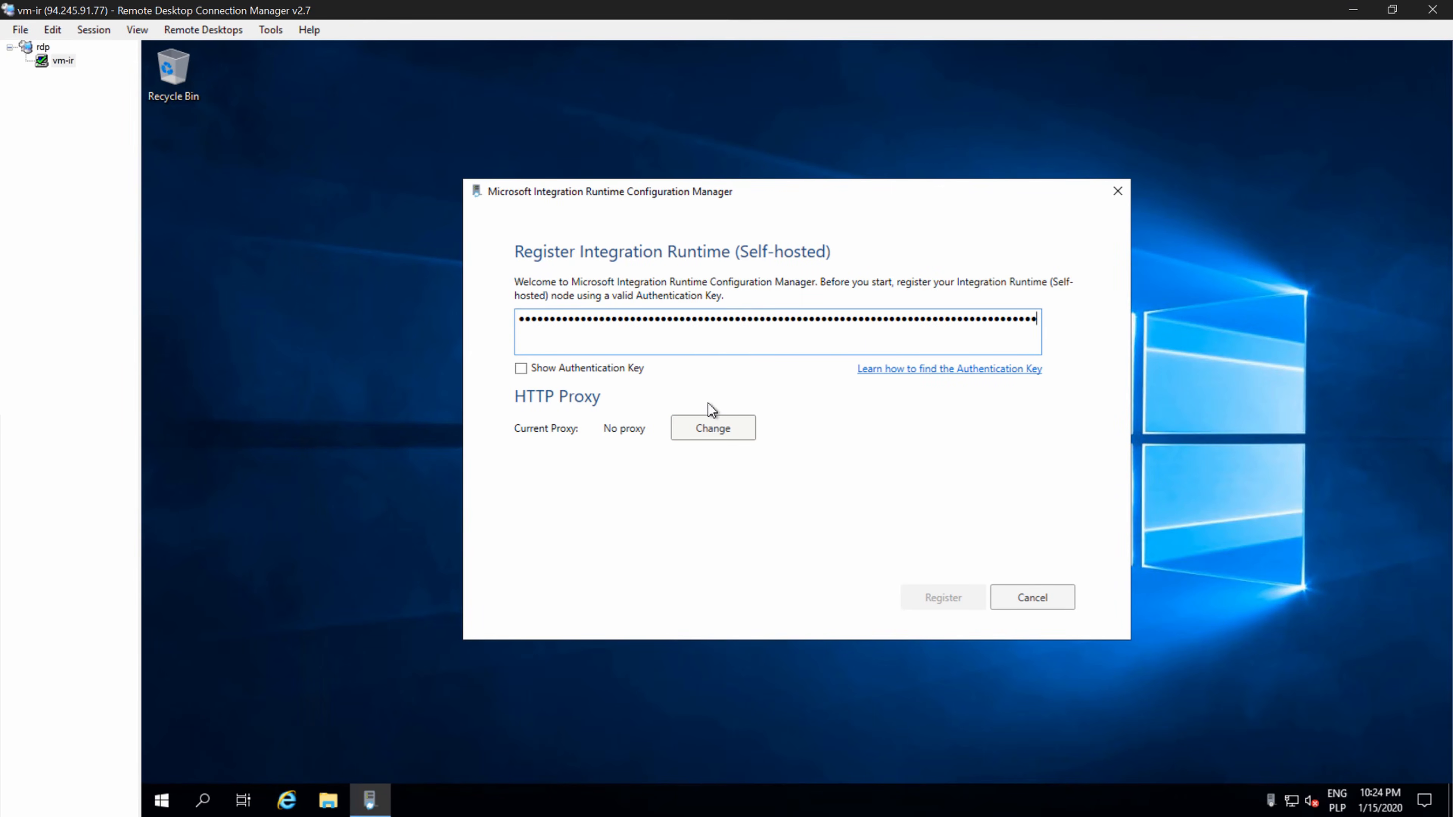
{"action": "left_click", "coordinate": [964, 601]}
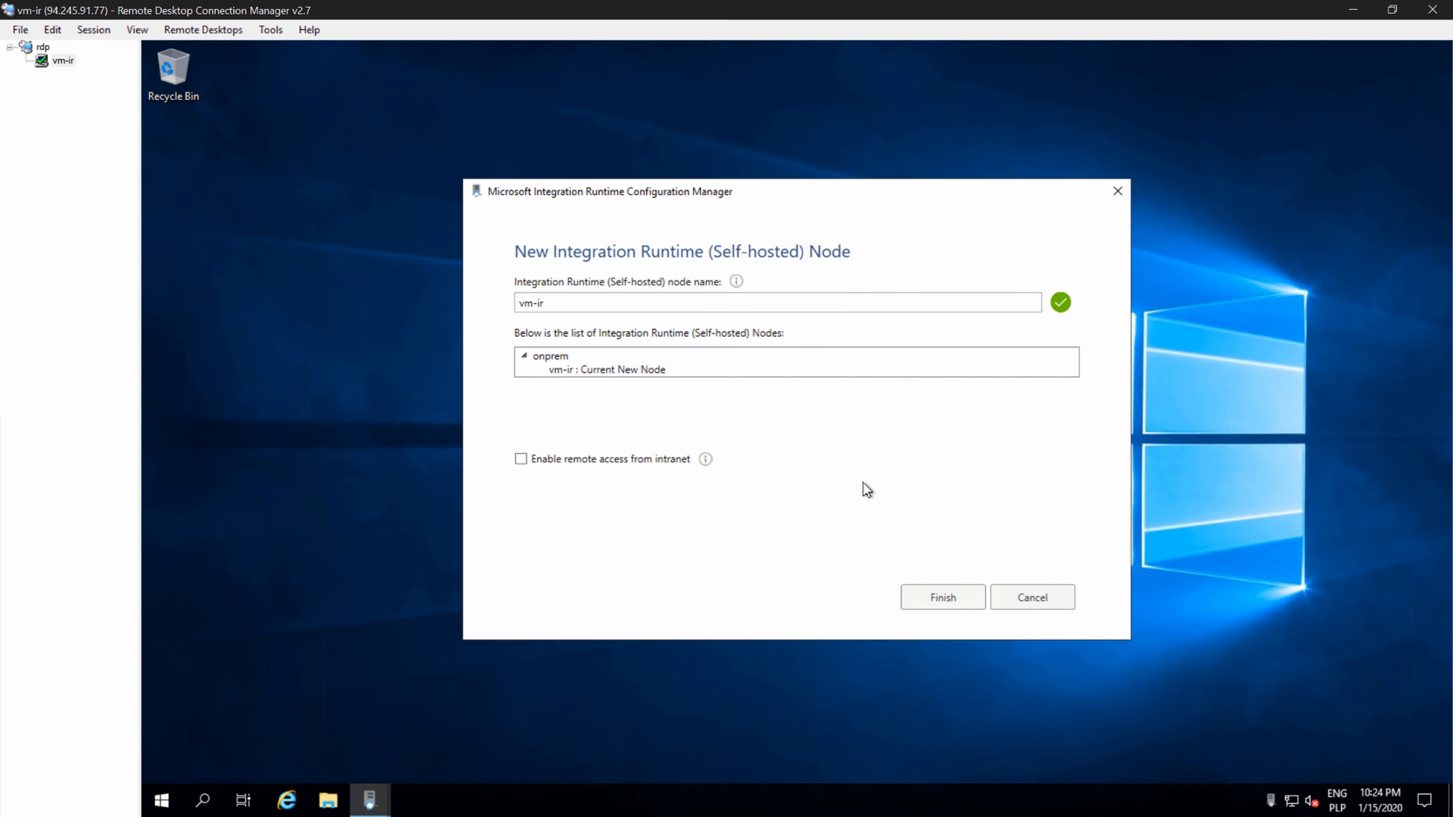
{"action": "left_click", "coordinate": [946, 601]}
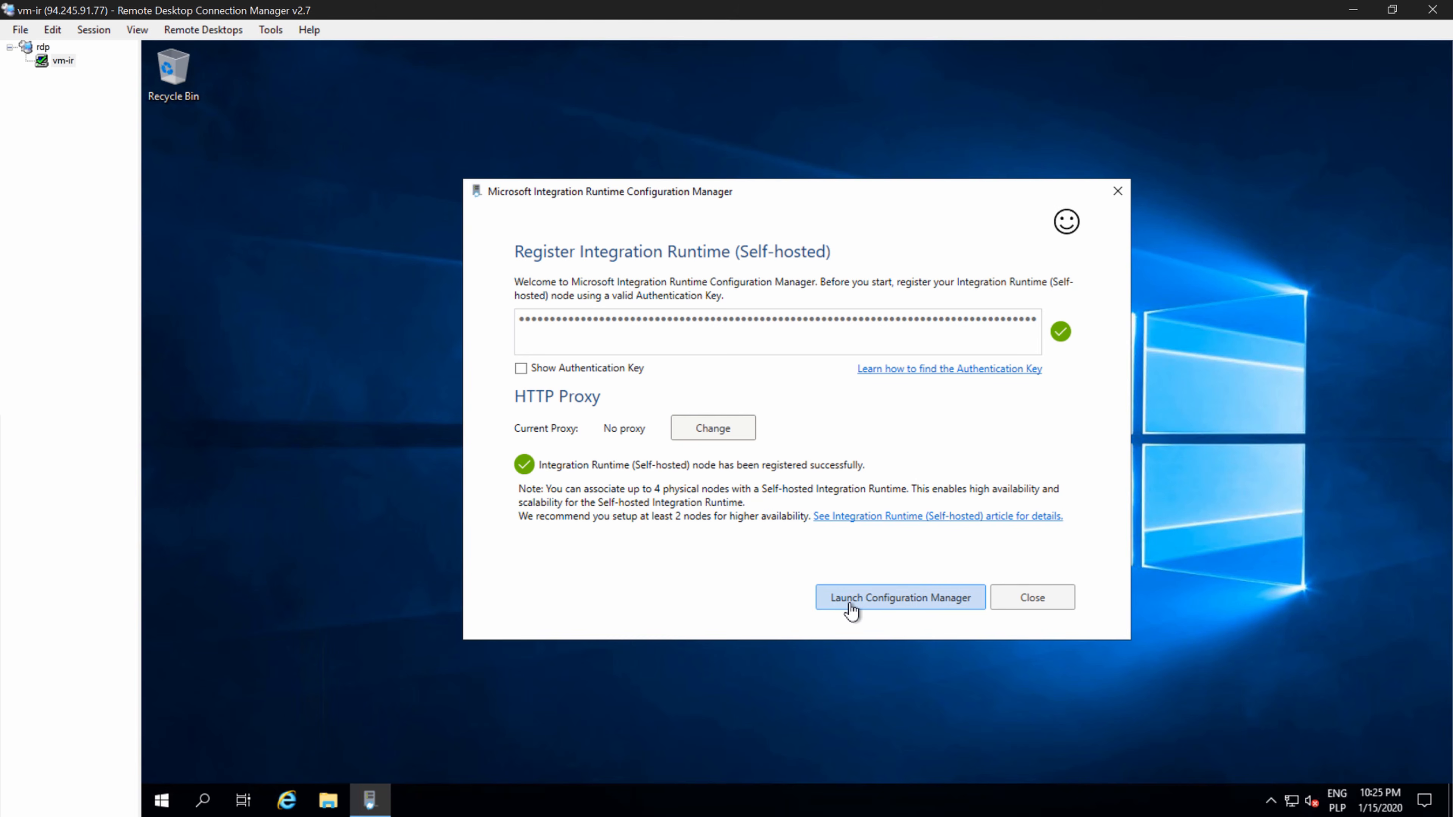
{"action": "left_click", "coordinate": [884, 610]}
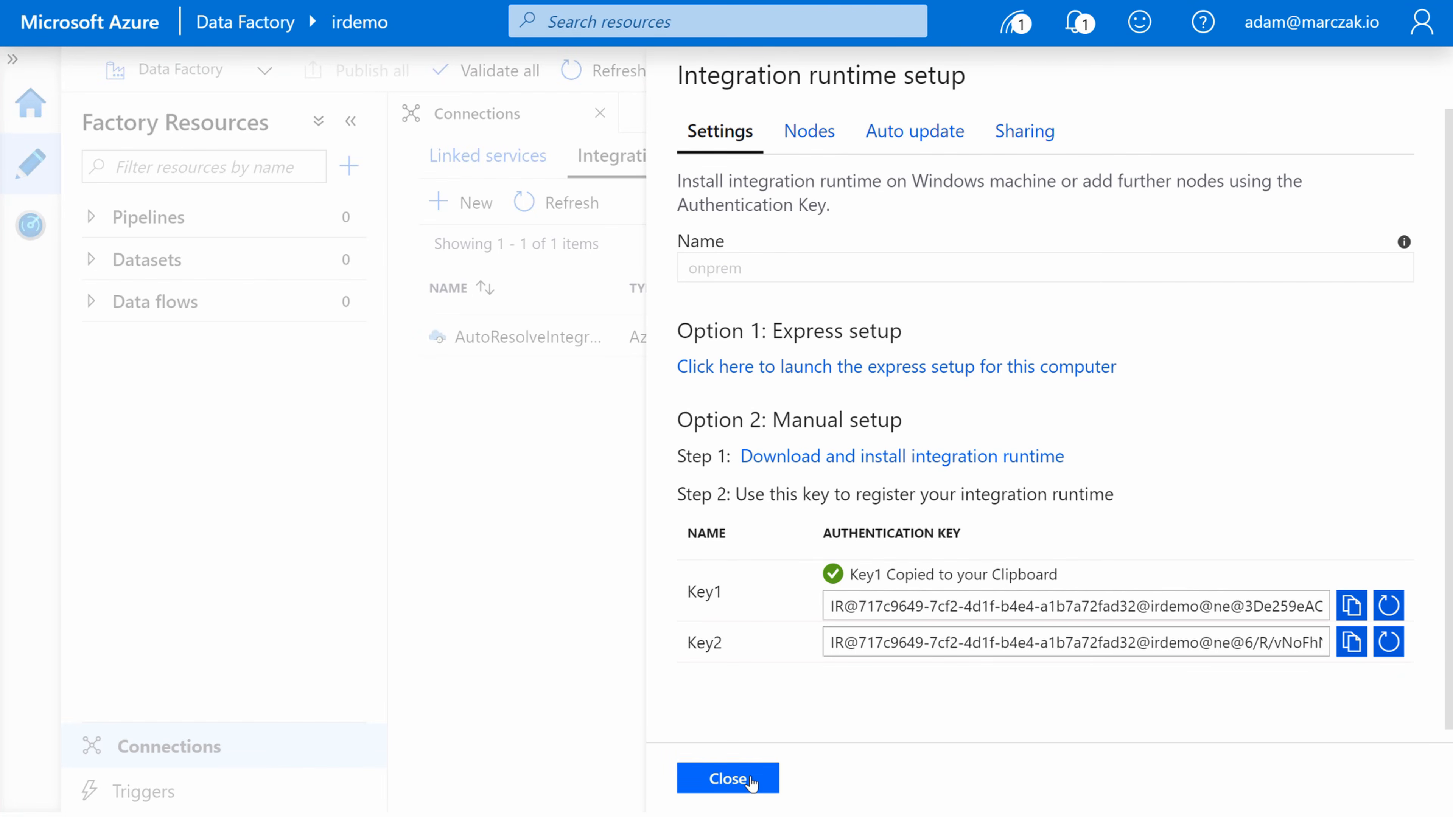
- Close the integration runtime setup in the data factory and review the onprem runtime's nodes, auto-update and sharing settings without applying changes
{"action": "left_click", "coordinate": [728, 778]}
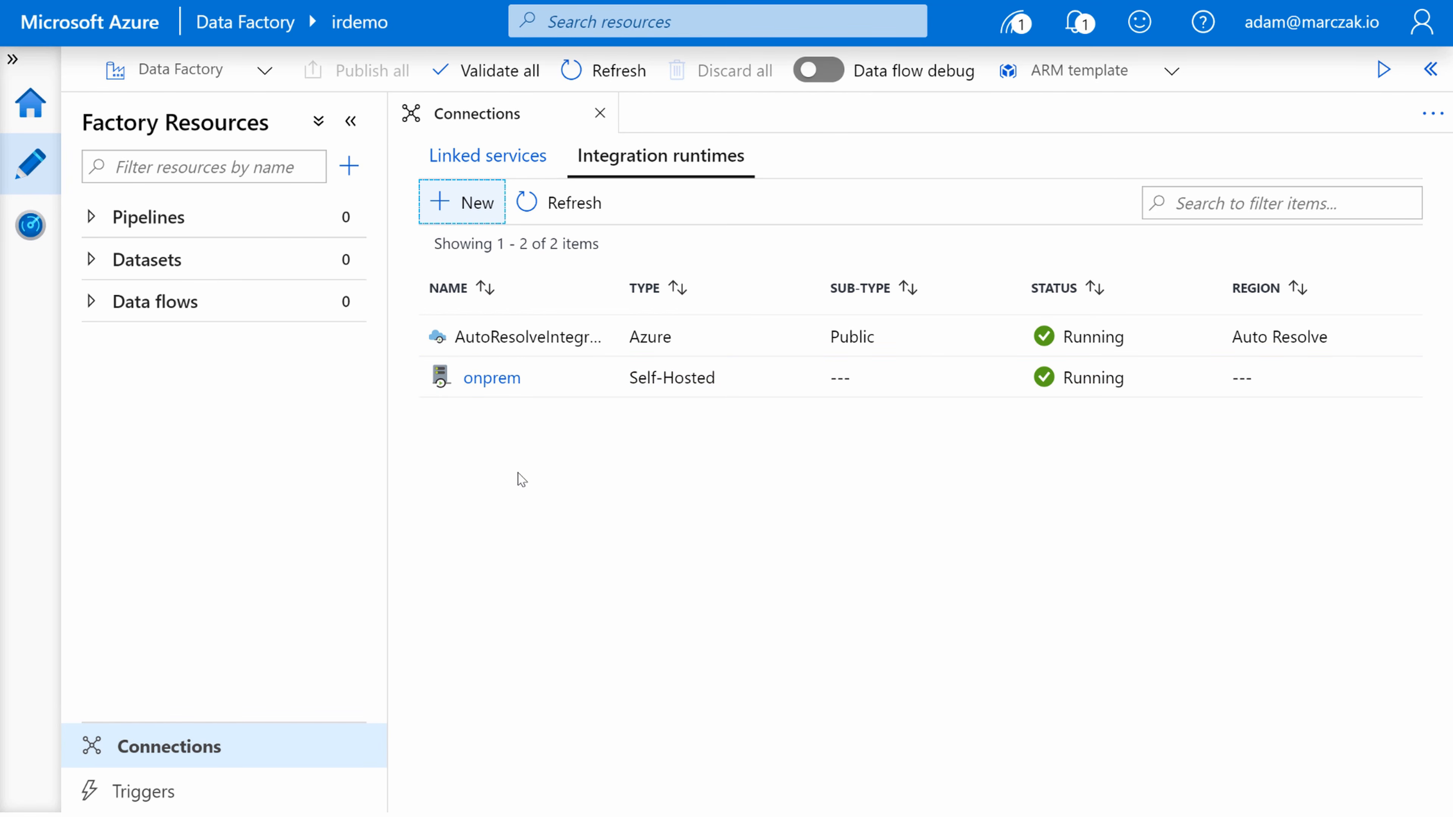
{"action": "left_click", "coordinate": [471, 377]}
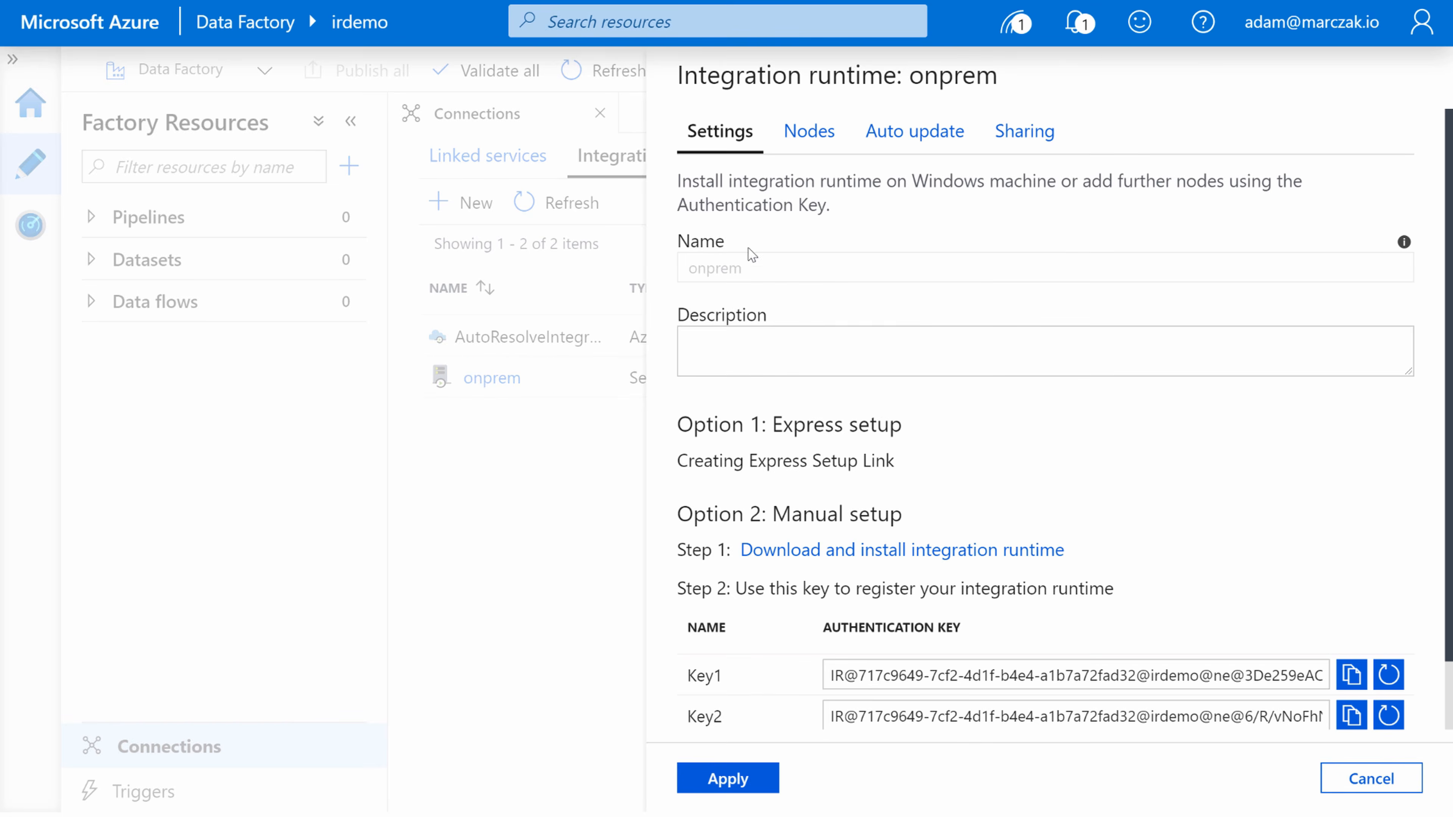
{"action": "left_click", "coordinate": [803, 151]}
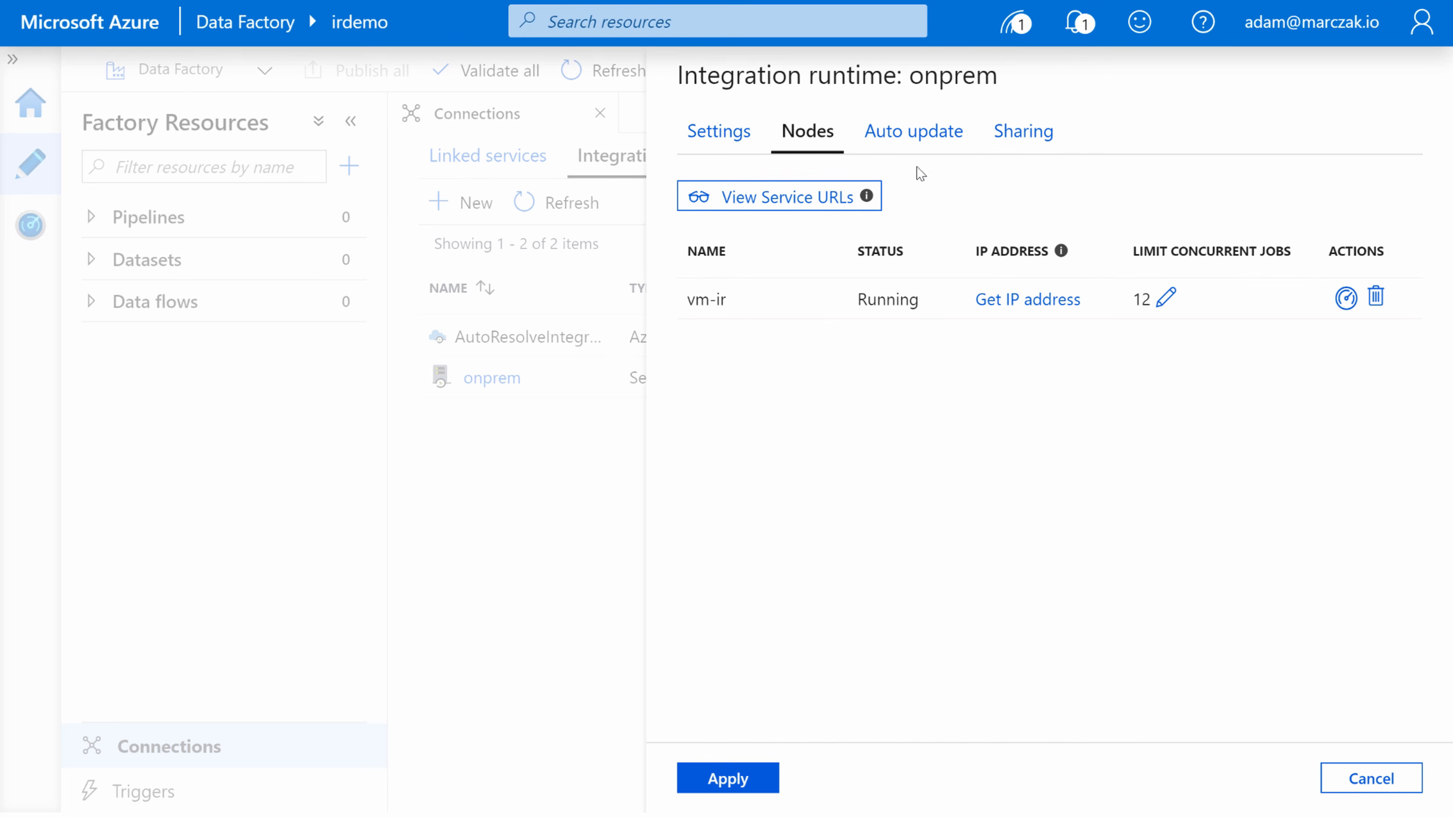
{"action": "left_click", "coordinate": [918, 149]}
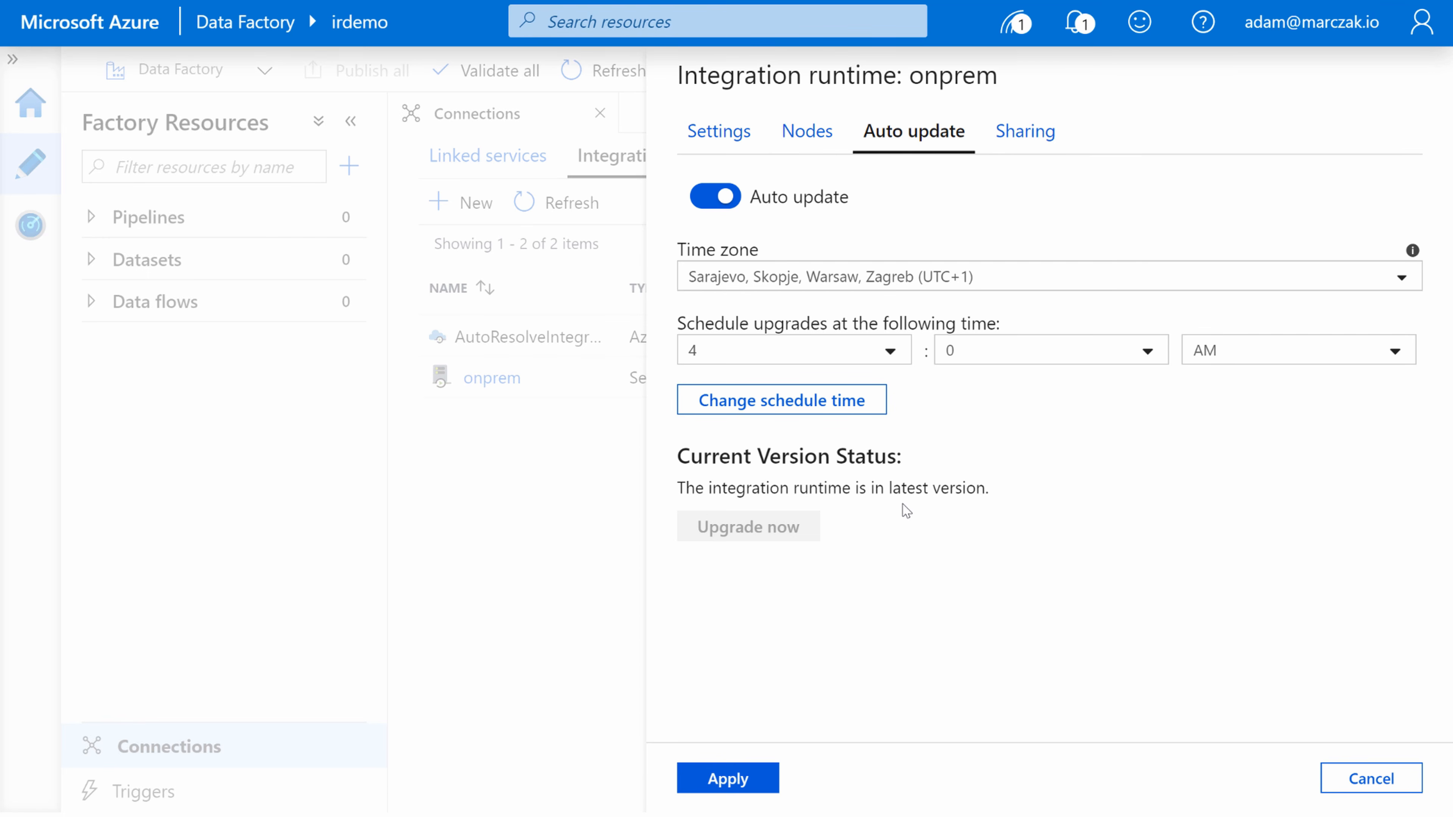
{"action": "left_click", "coordinate": [1002, 136]}
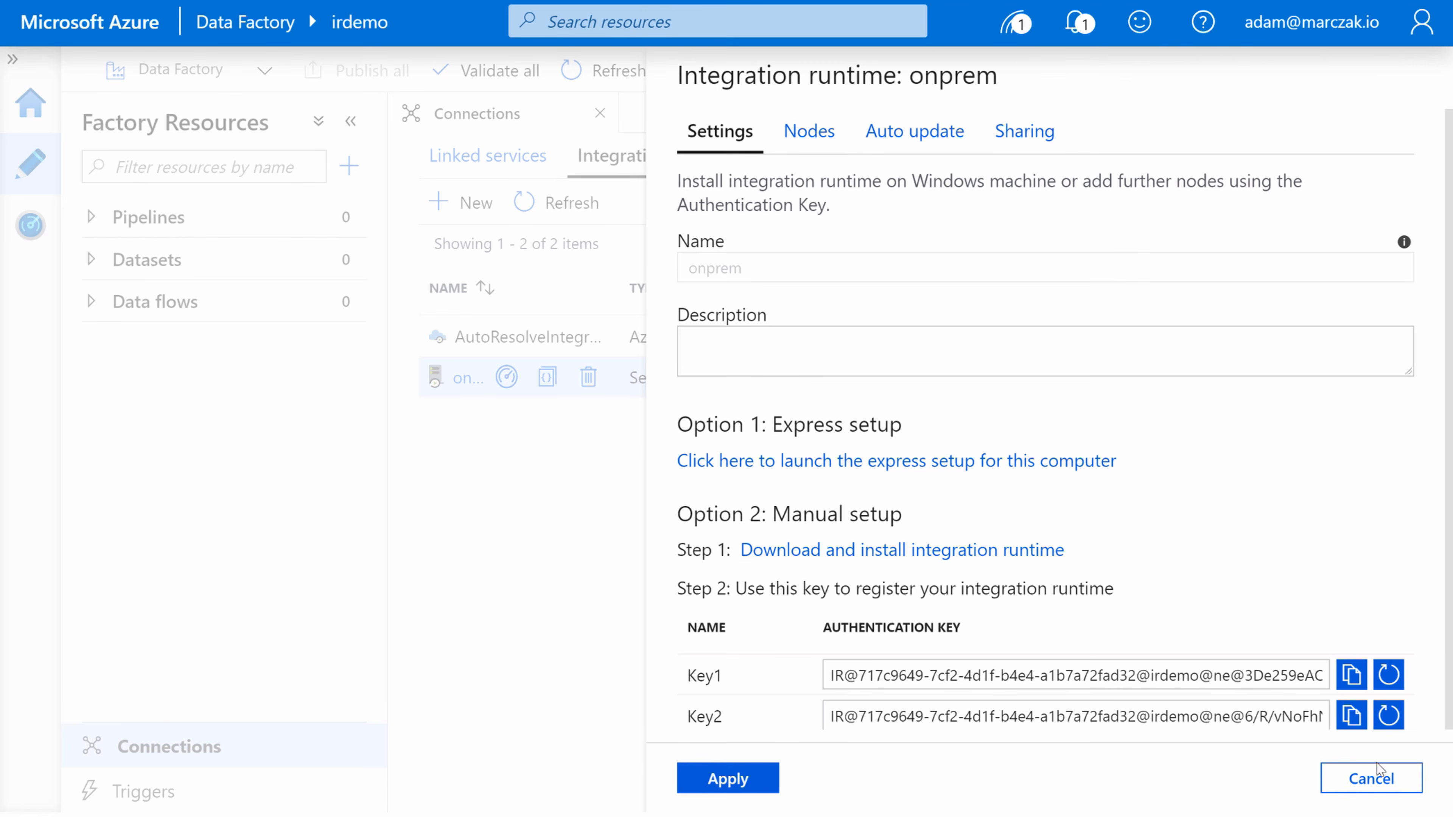
{"action": "left_click", "coordinate": [1371, 779]}
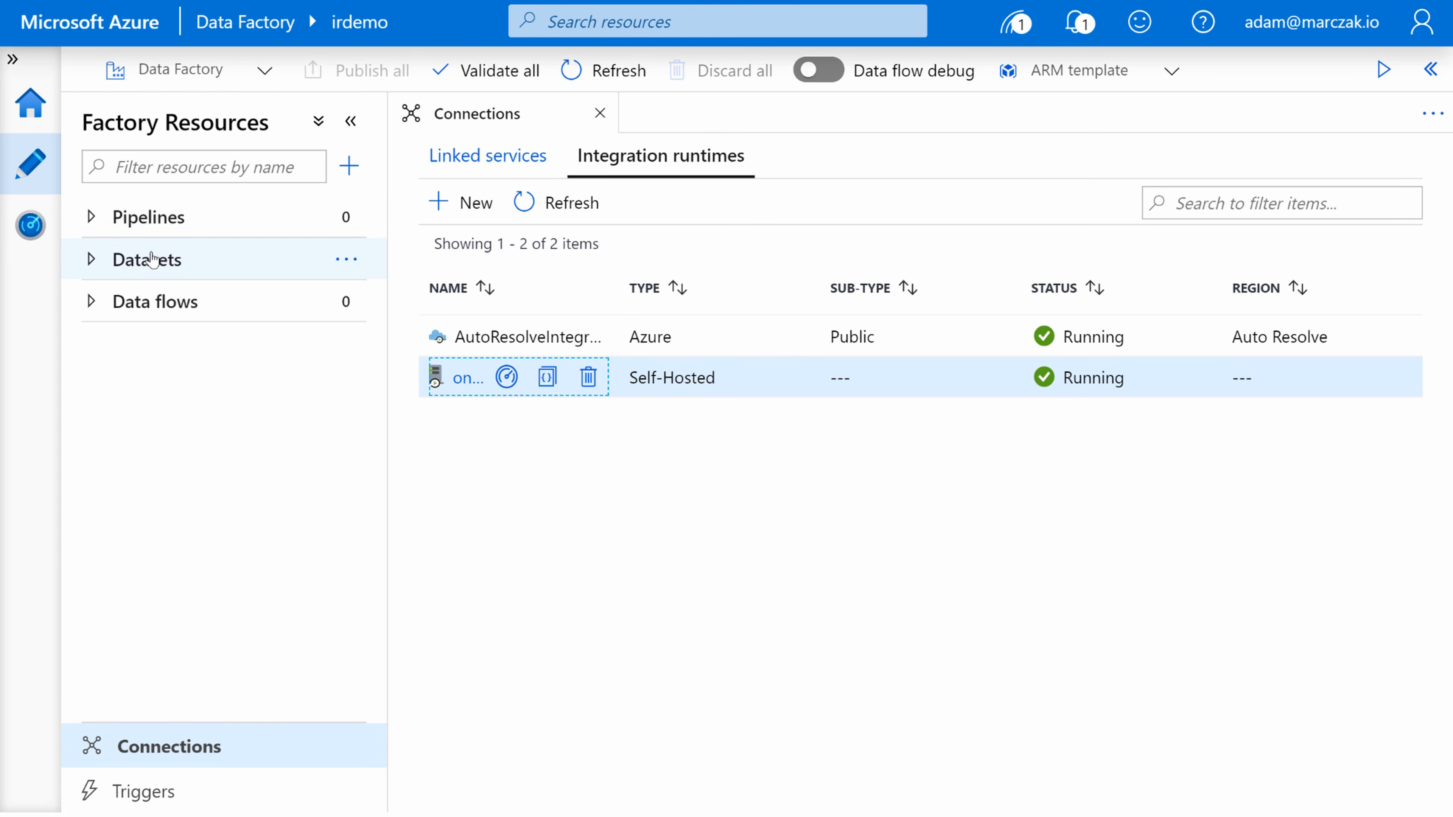
- Start a new linked service in the data factory, search the data stores for sql and choose SQL Server
{"action": "left_click", "coordinate": [487, 169]}
{"action": "left_click", "coordinate": [474, 203]}
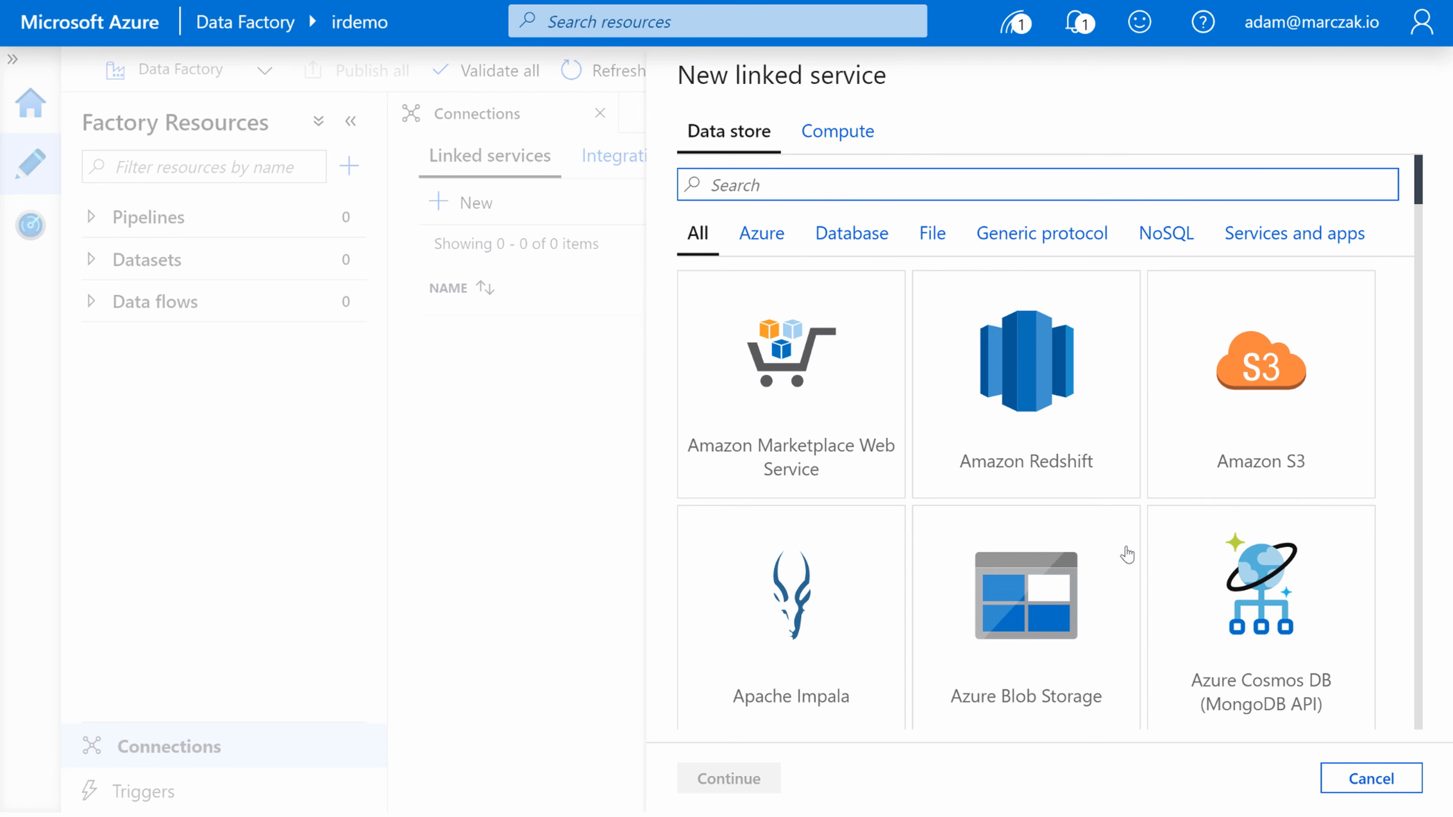
{"action": "type", "text": "sql"}
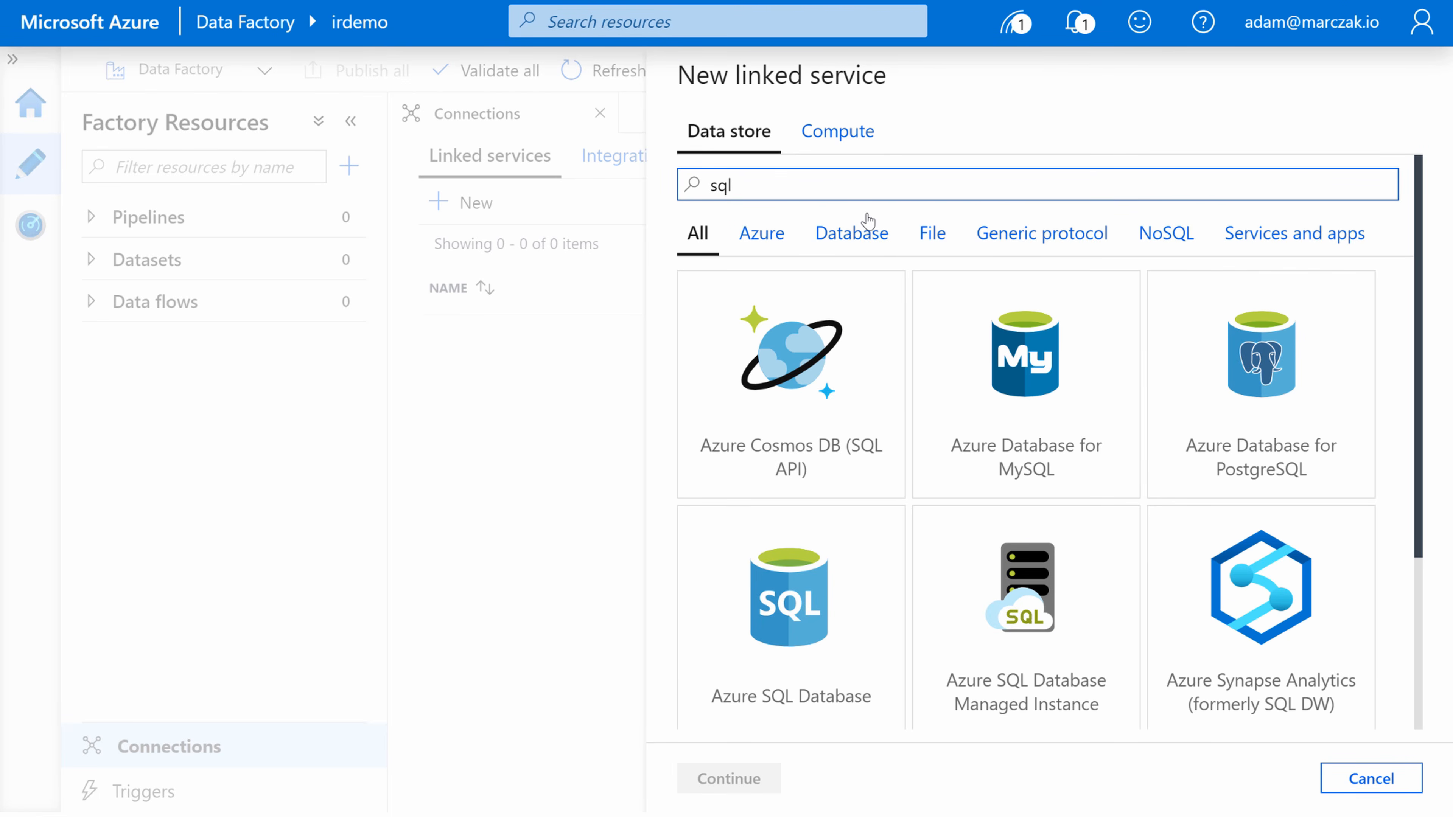
{"action": "scroll", "coordinate": [915, 452], "scroll_direction": "down", "scroll_amount": 2}
{"action": "scroll", "coordinate": [967, 535], "scroll_direction": "down", "scroll_amount": 3}
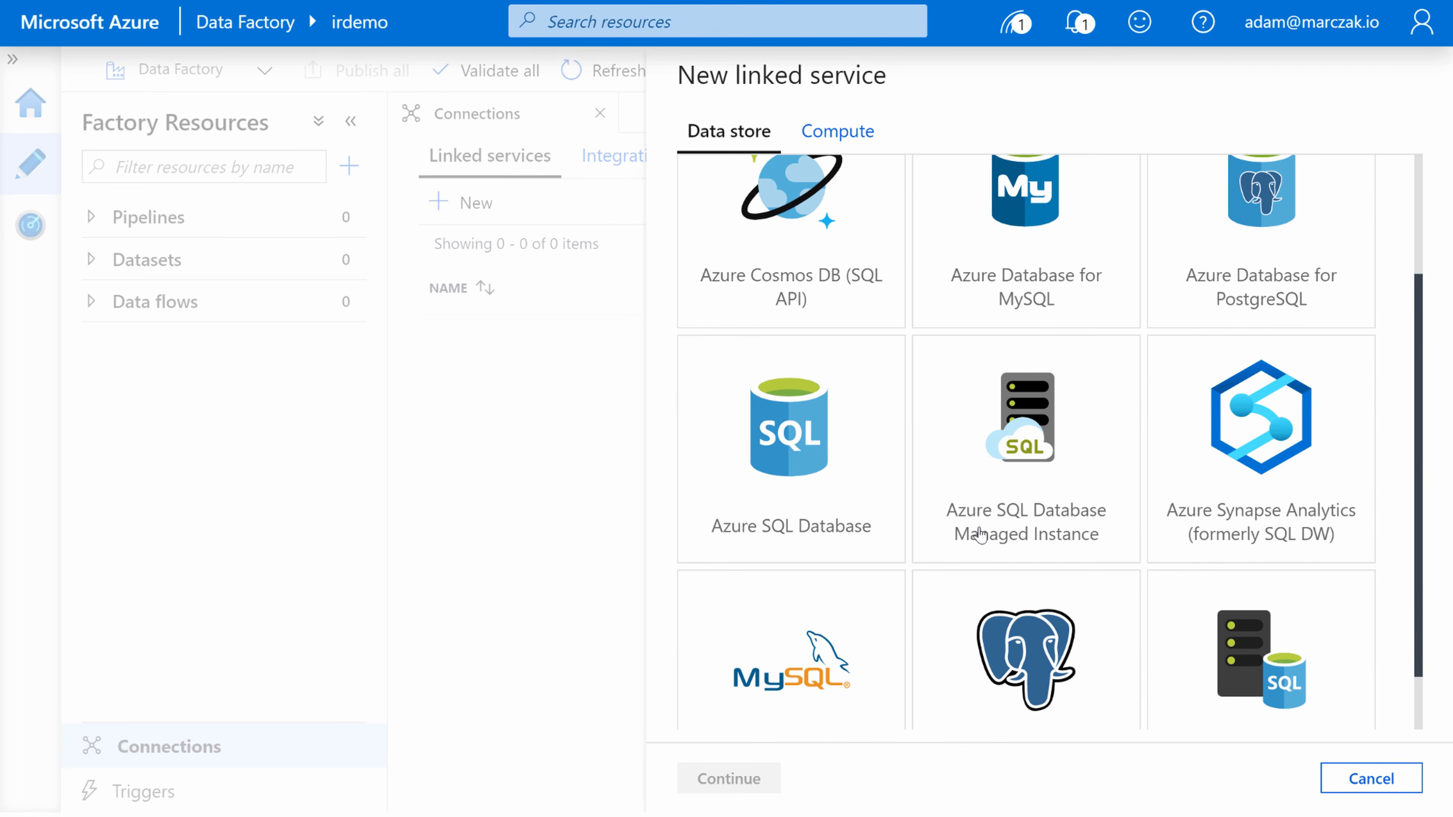
{"action": "scroll", "coordinate": [954, 515], "scroll_direction": "up", "scroll_amount": 5}
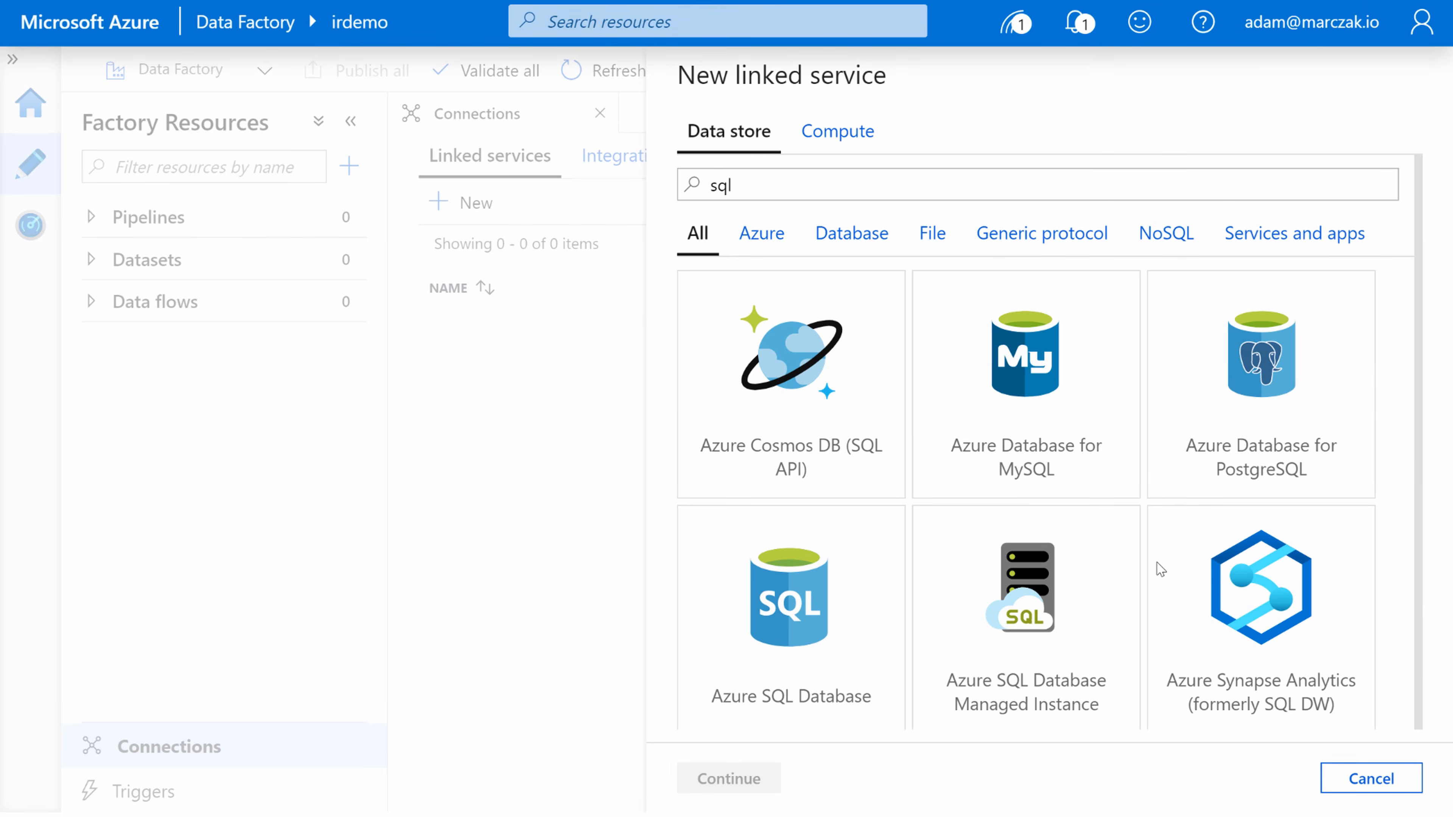
{"action": "scroll", "coordinate": [1157, 568], "scroll_direction": "down", "scroll_amount": 3}
{"action": "left_click", "coordinate": [1278, 596]}
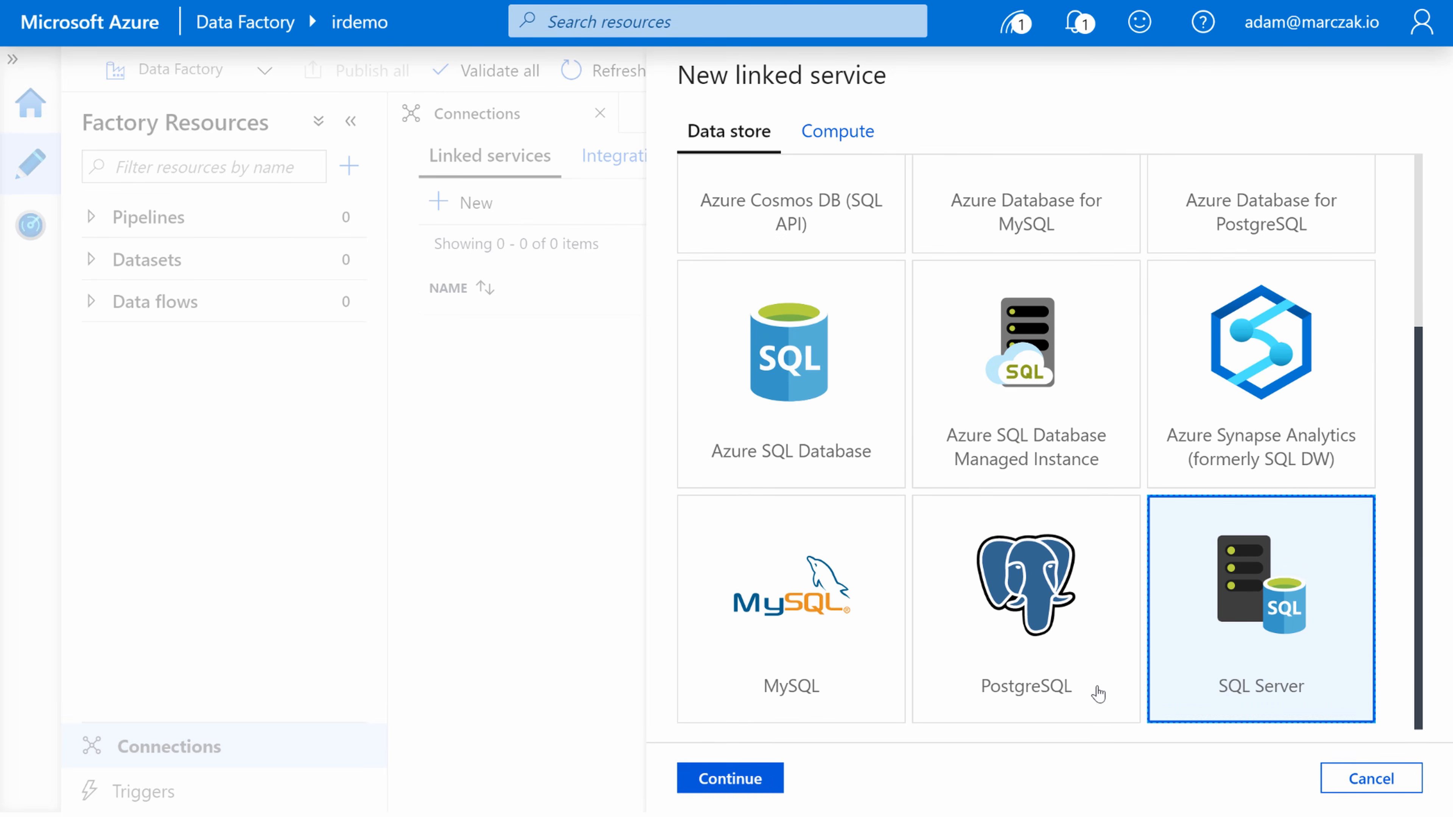
{"action": "left_click", "coordinate": [726, 785]}
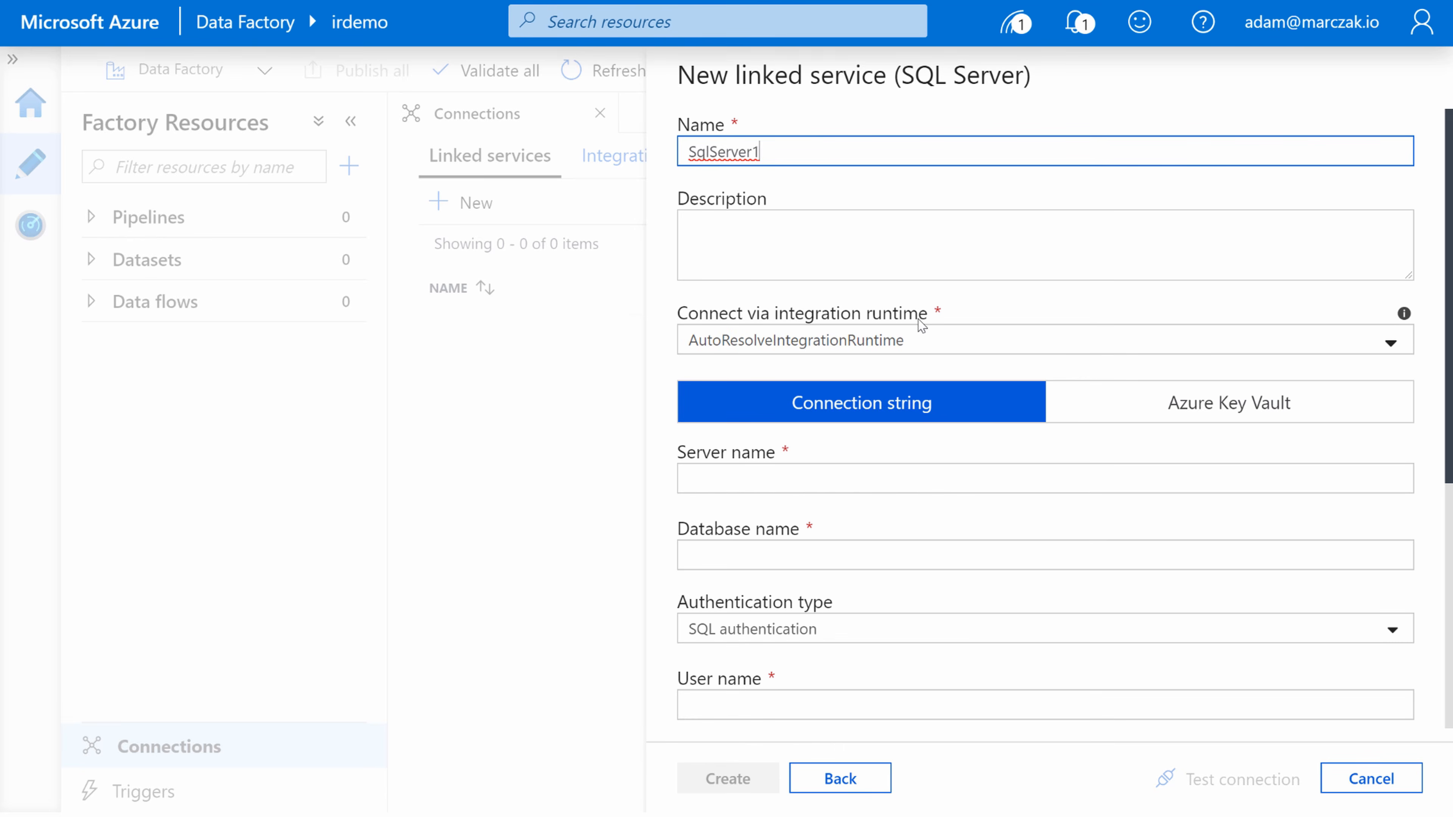
- Name the SQL Server linked service onprem_sql and connect it via the onprem integration runtime
{"action": "left_click_drag", "start_coordinate": [807, 146], "coordinate": [654, 144]}
{"action": "type", "text": "onprem-sql"}
{"action": "key", "text": "Tab"}
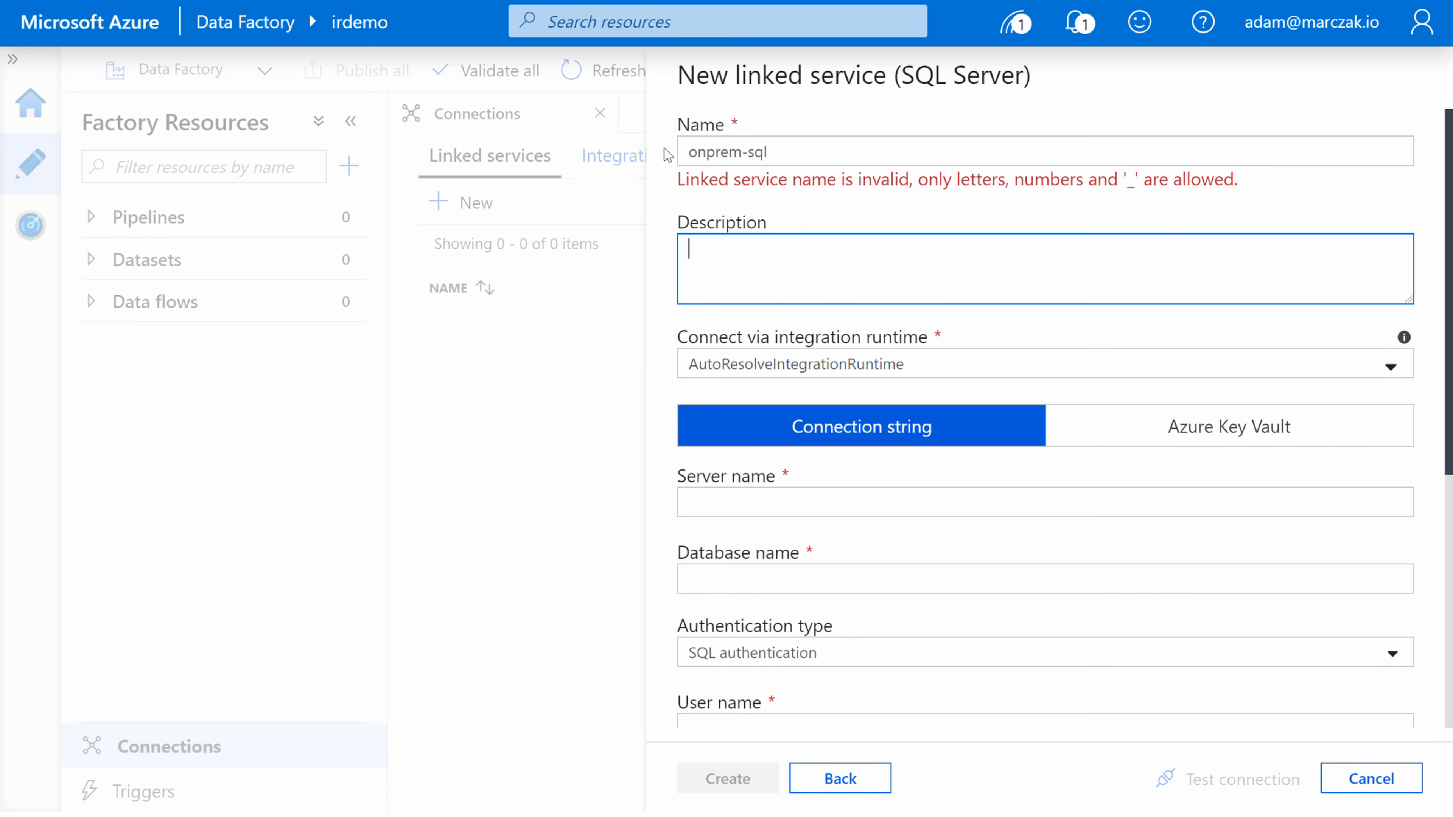
{"action": "double_click", "coordinate": [743, 152]}
{"action": "type", "text": "_"}
{"action": "key", "text": "Tab"}
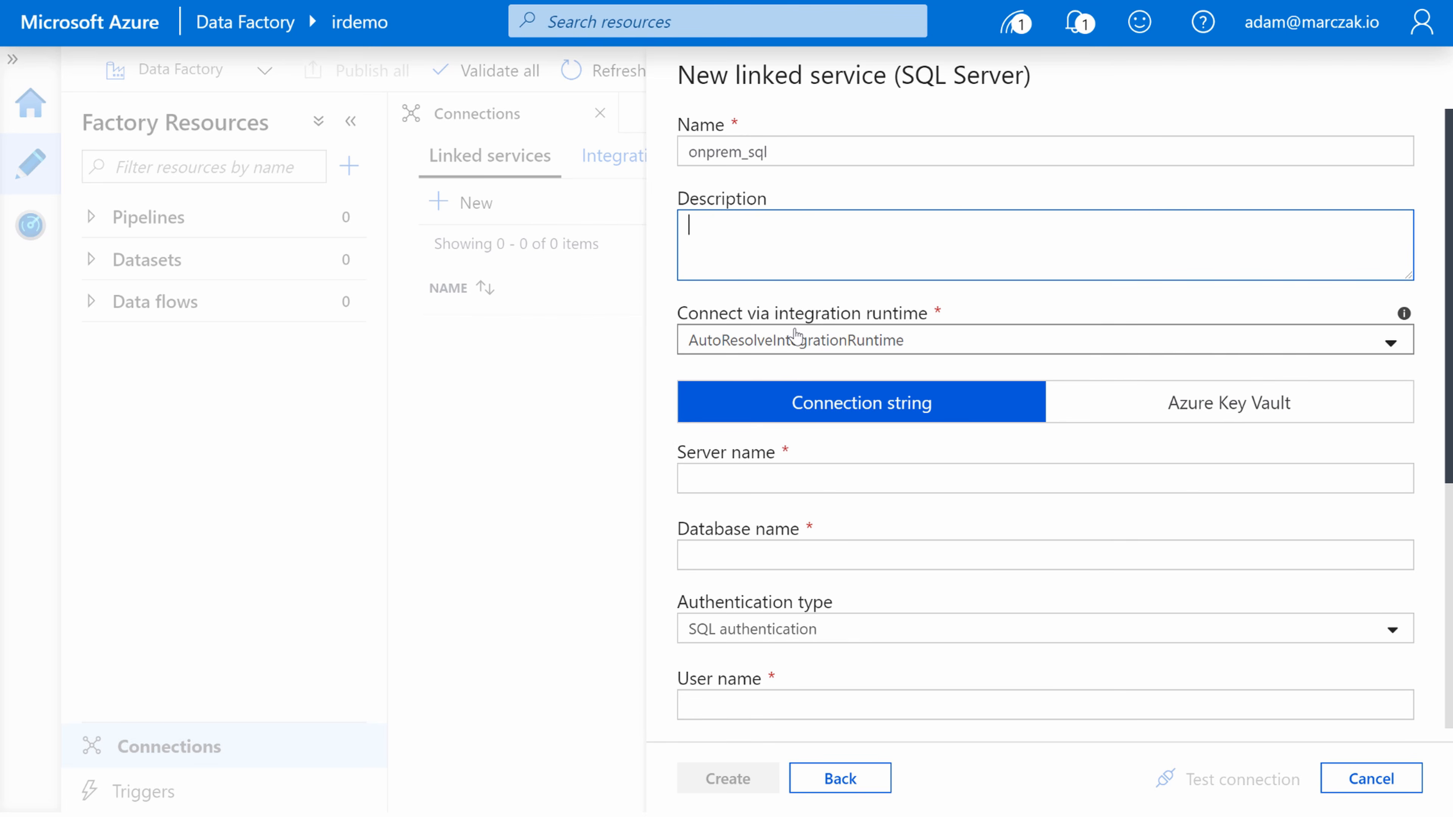
{"action": "left_click", "coordinate": [803, 339]}
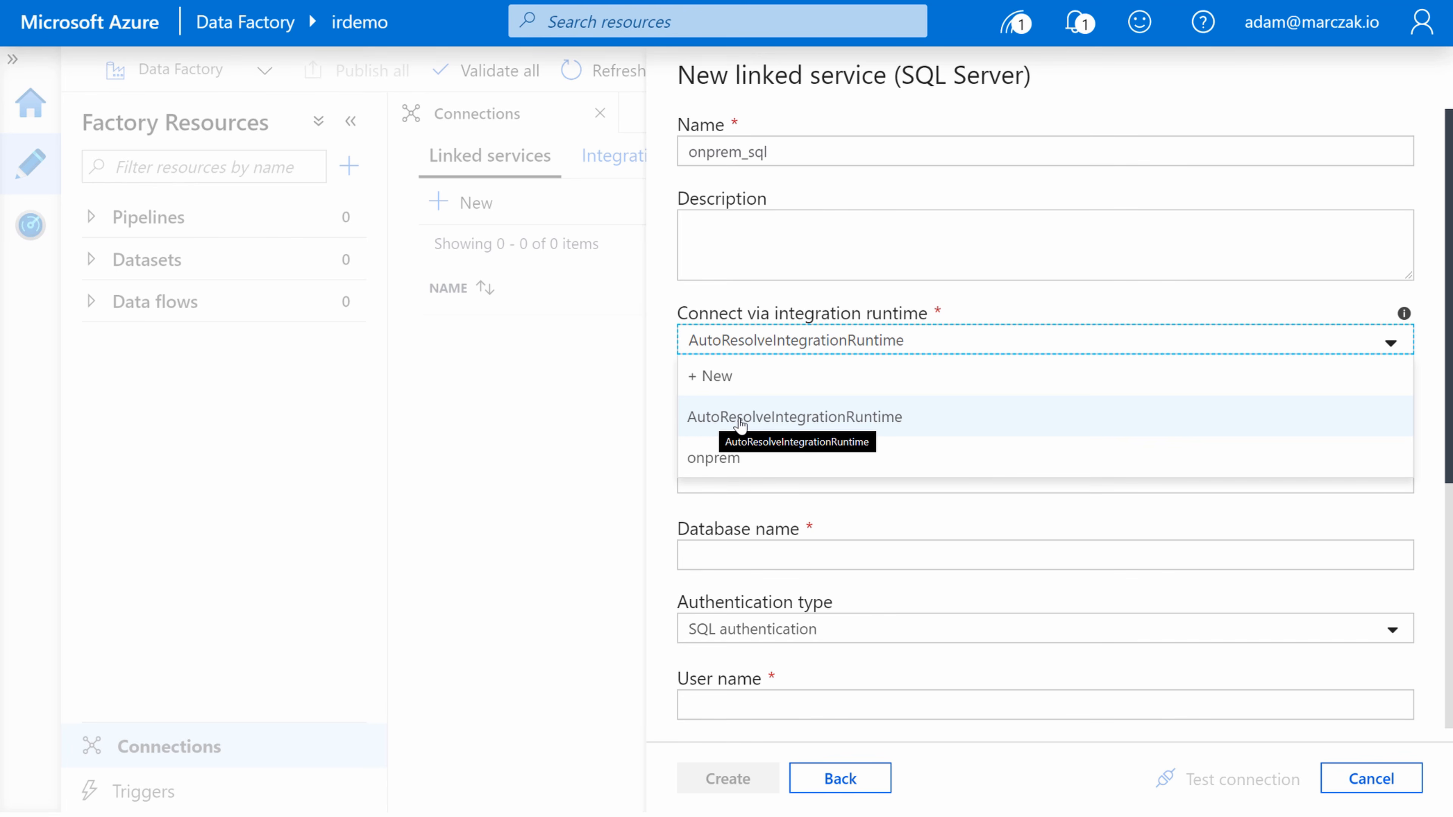
{"action": "left_click", "coordinate": [739, 457]}
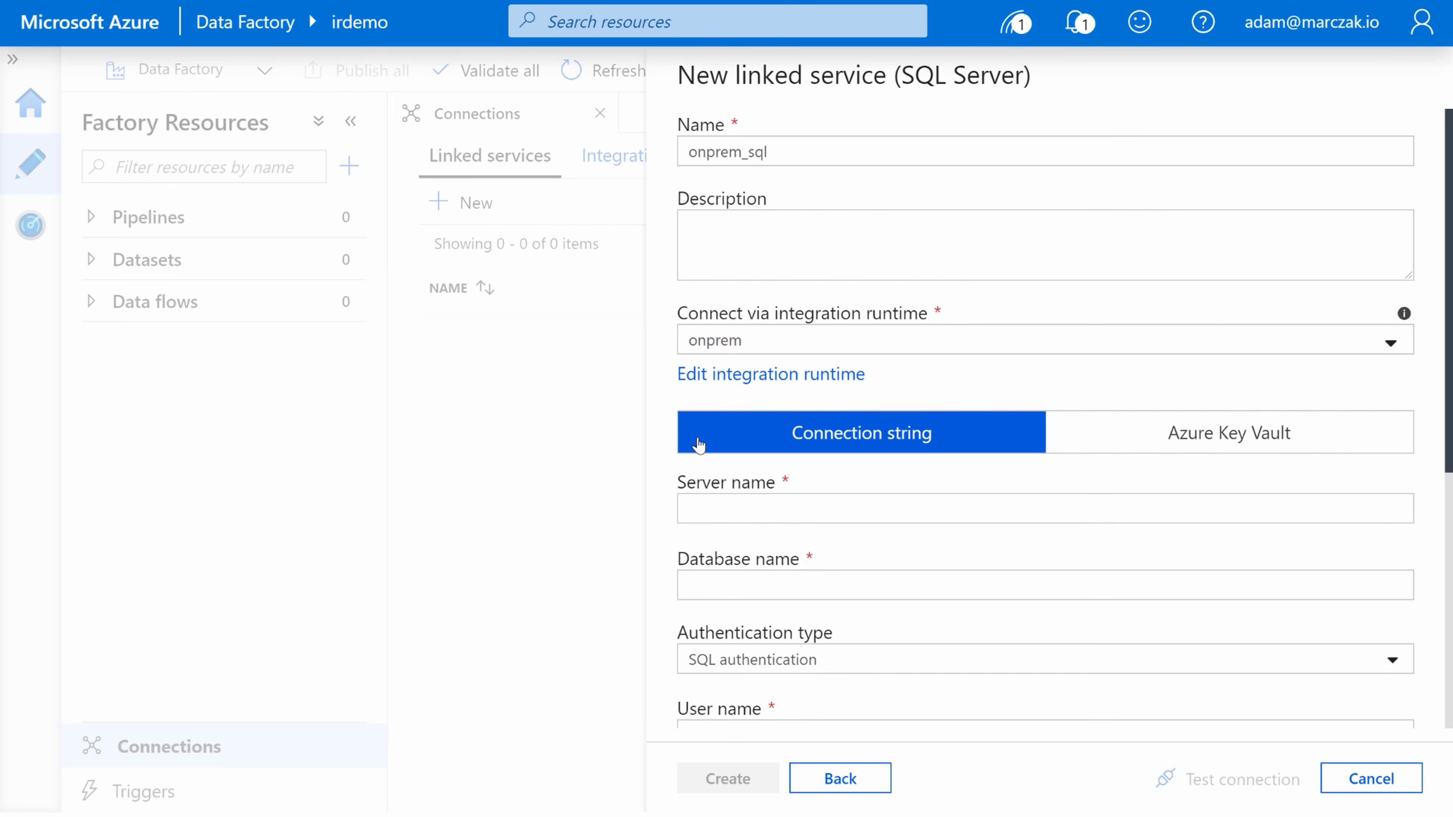
- Leave the linked service's server name empty, switch to the Azure portal and reconnect the Cloud Shell session
{"action": "scroll", "coordinate": [703, 455], "scroll_direction": "down", "scroll_amount": 3}
{"action": "left_click", "coordinate": [771, 342]}
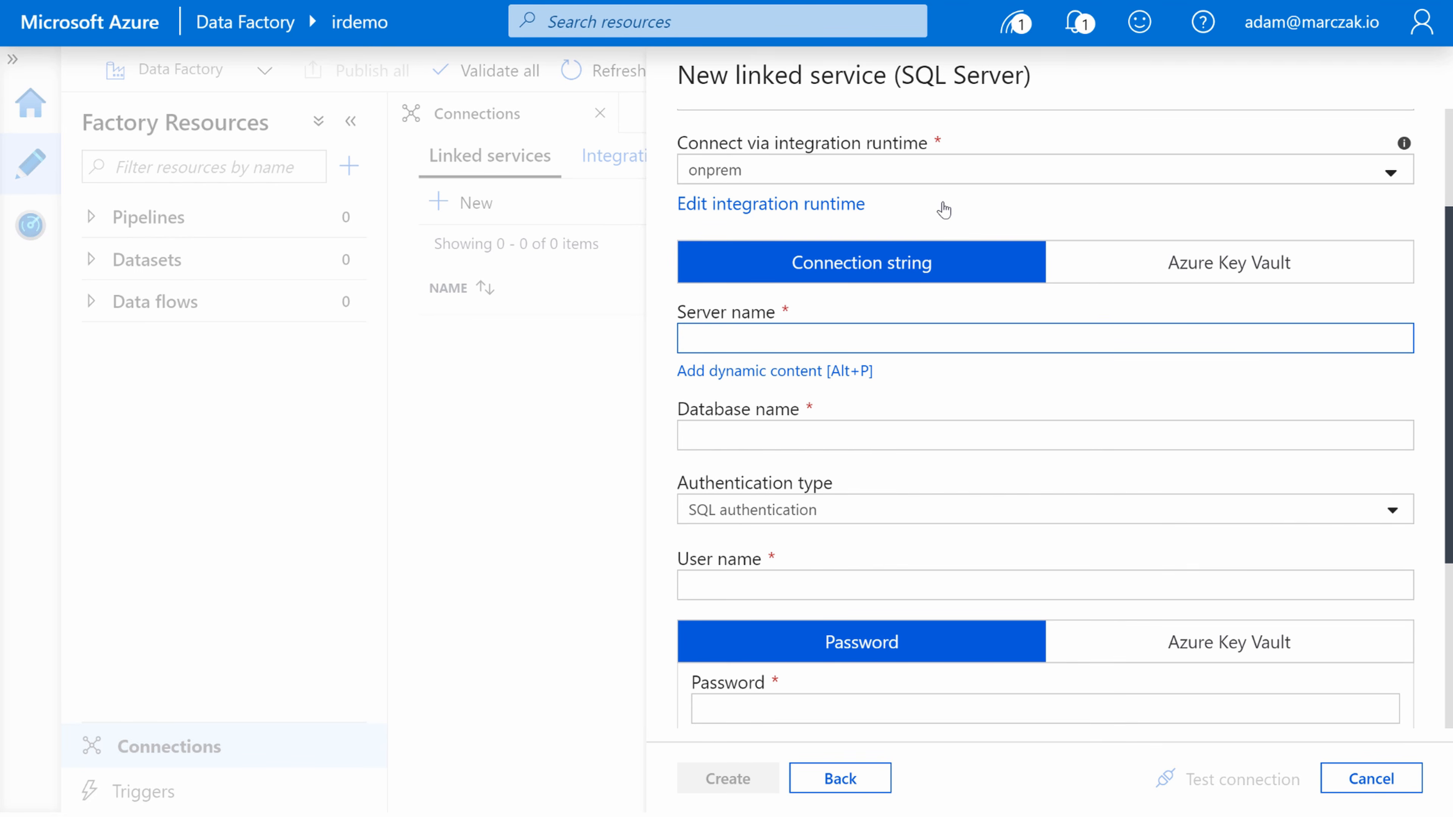
{"action": "key", "text": "ctrl+shift+Tab"}
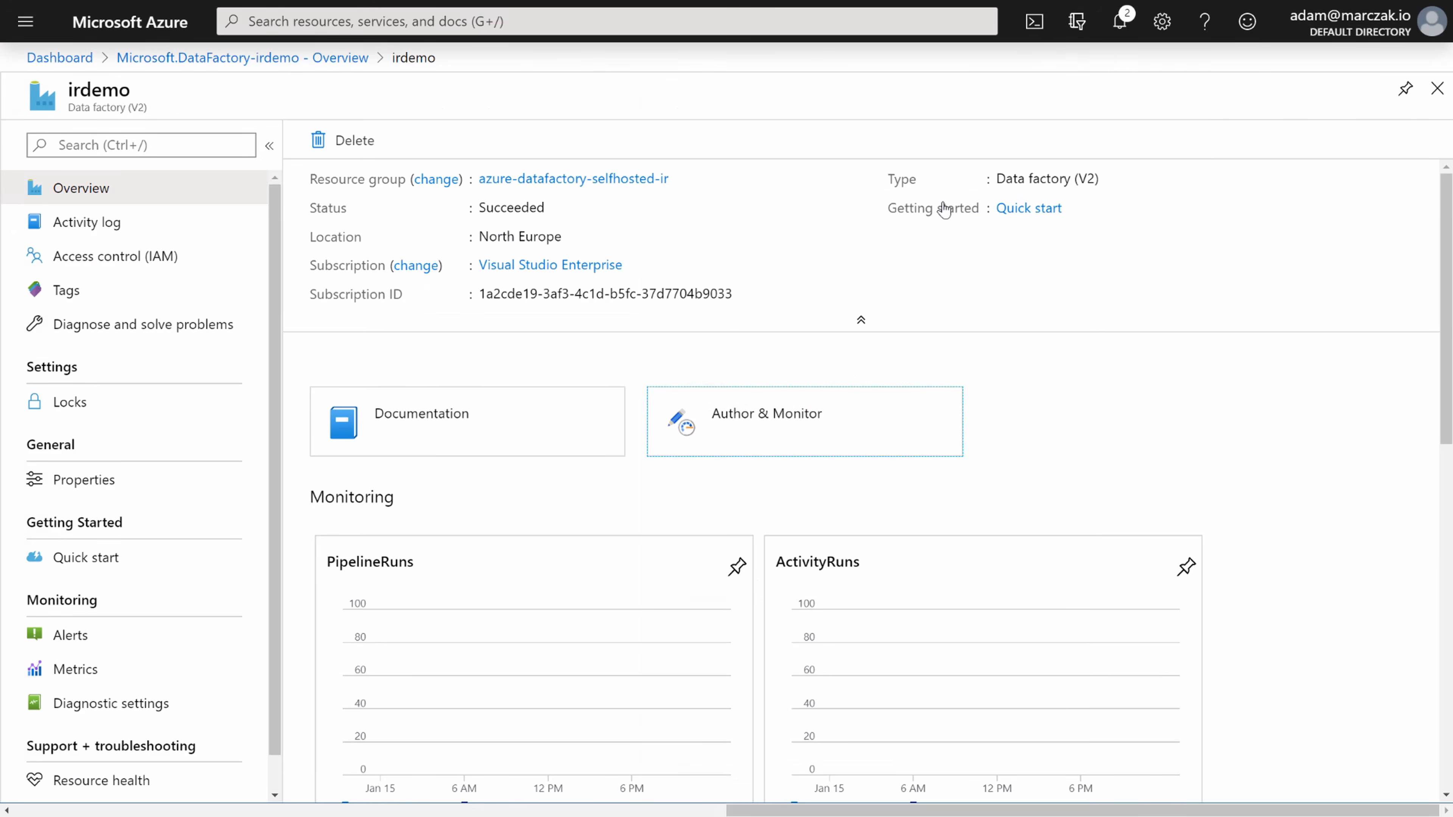
{"action": "left_click", "coordinate": [1035, 32]}
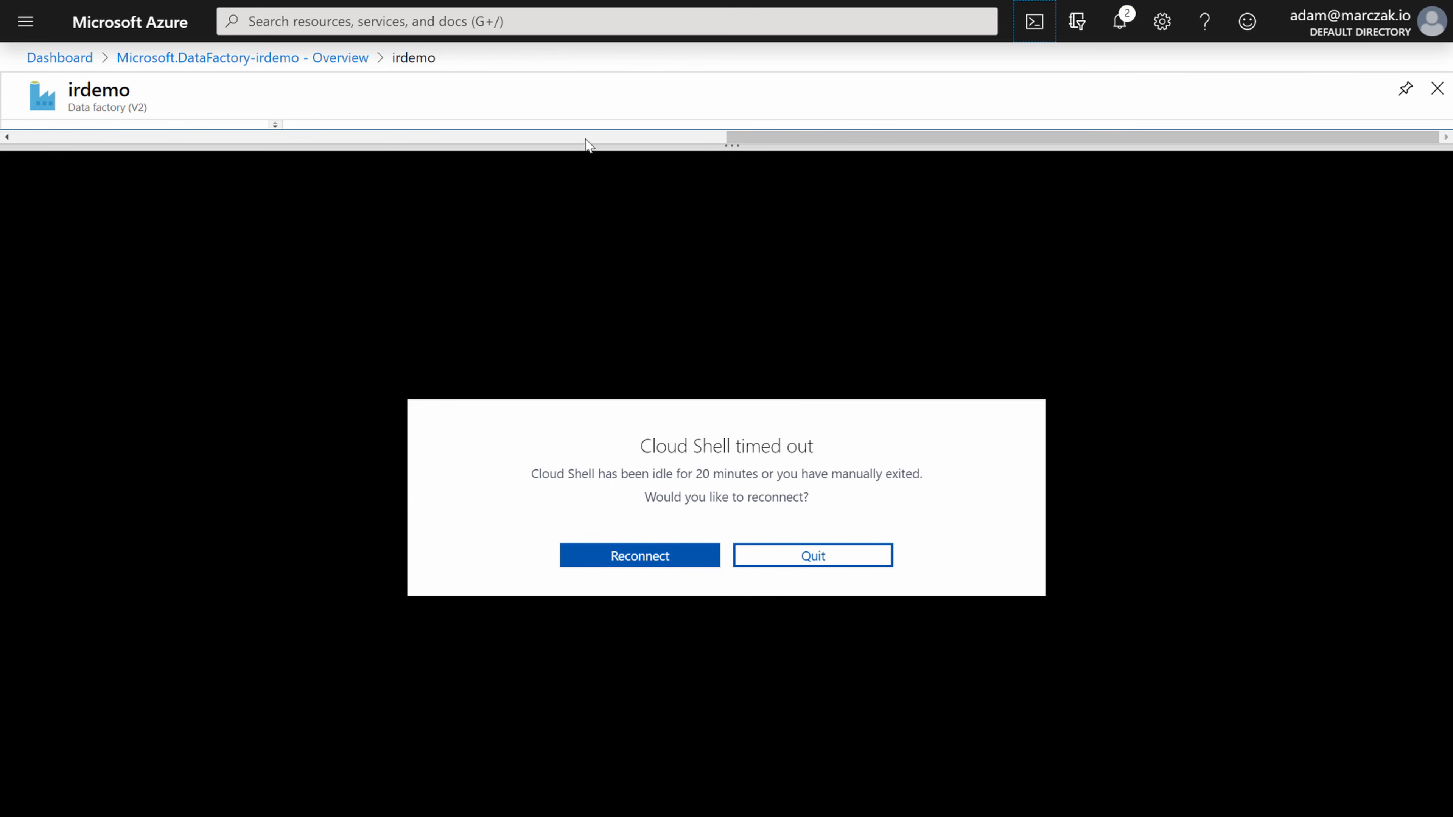
{"action": "left_click", "coordinate": [587, 558]}
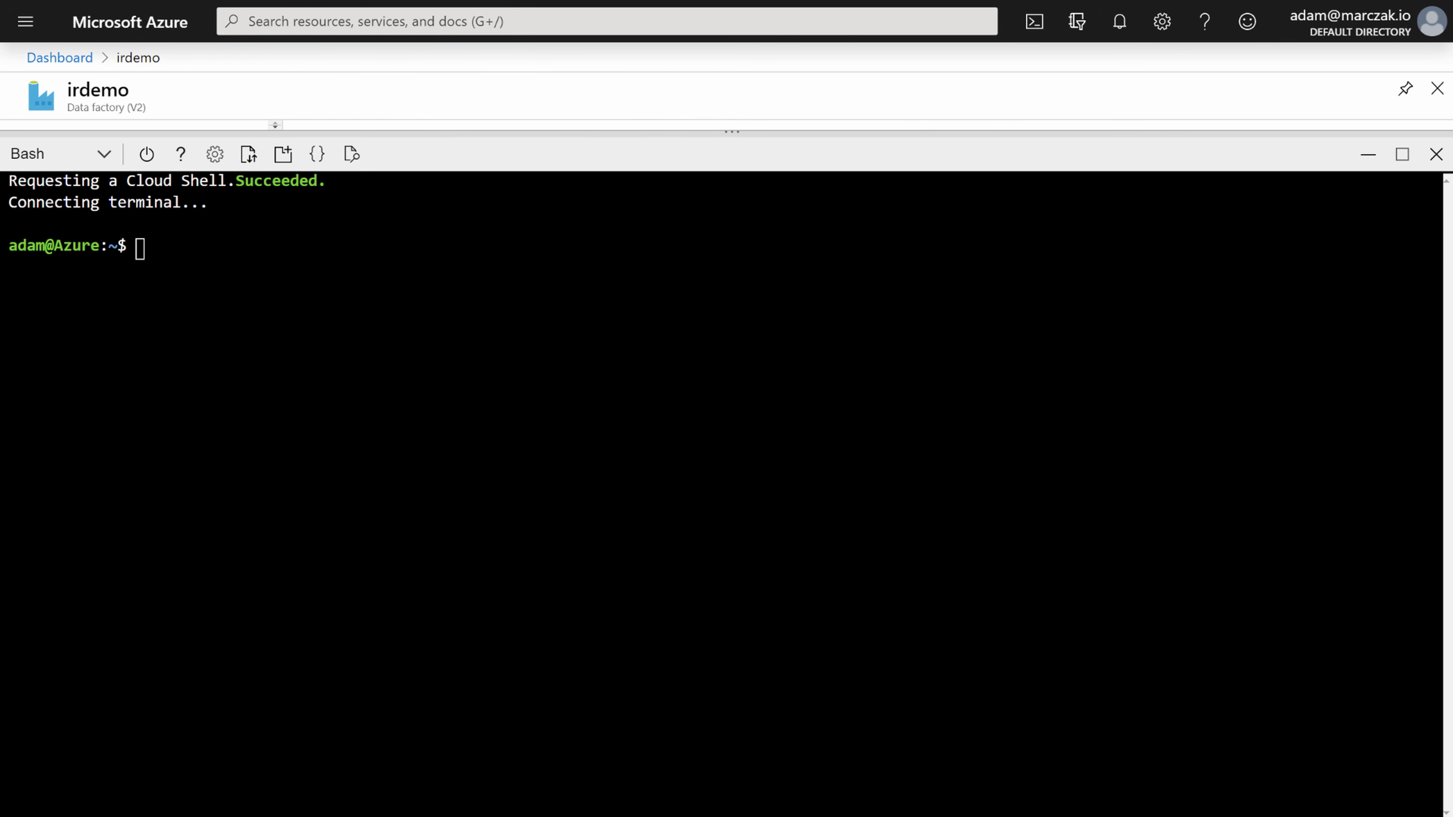
- List the clouddrive folder and print the contents of clouddrive/azure-datafactory-selfhosted-ir.json
{"action": "type", "text": "ls clouddrive"}
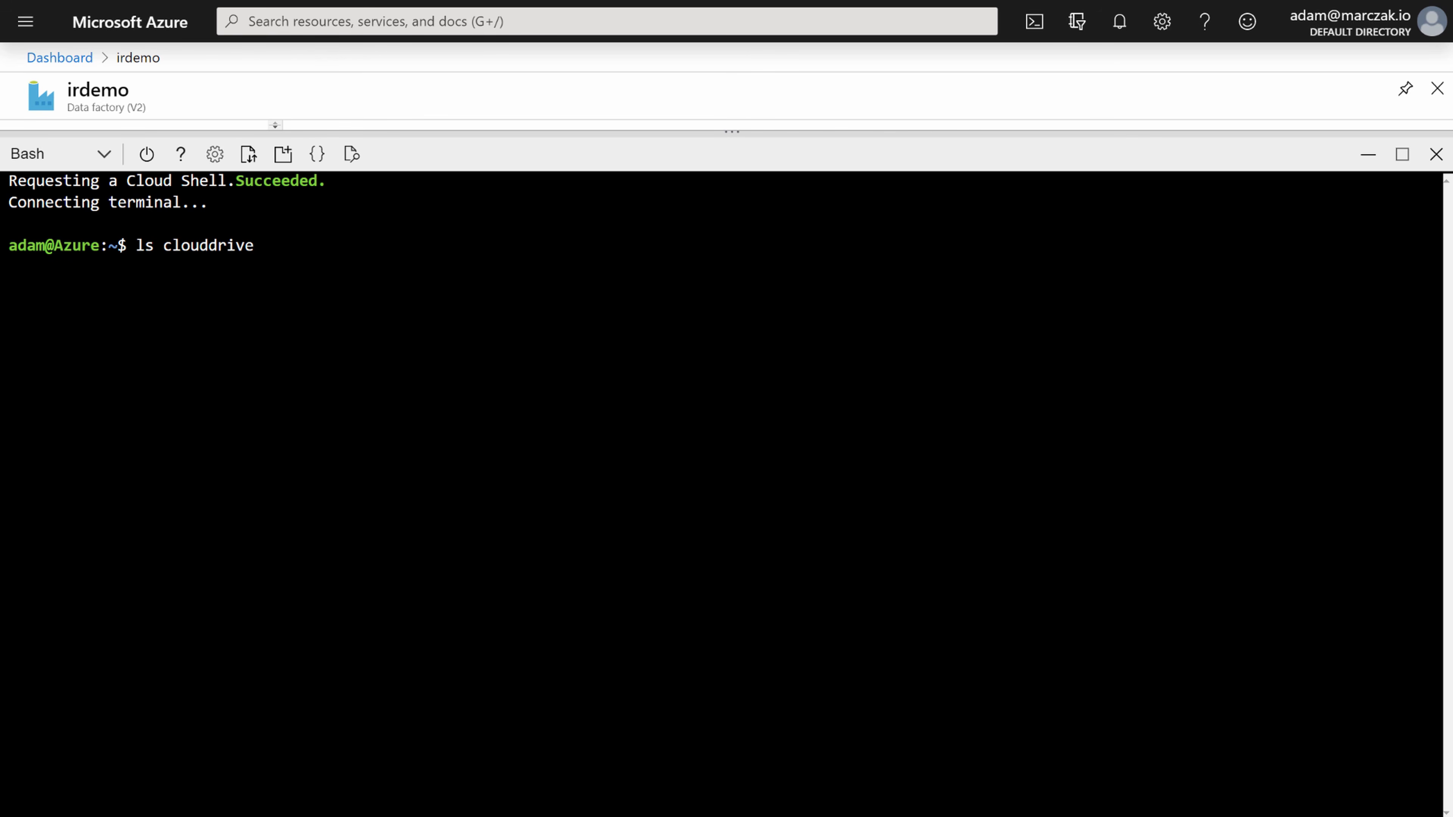
{"action": "key", "text": "Return"}
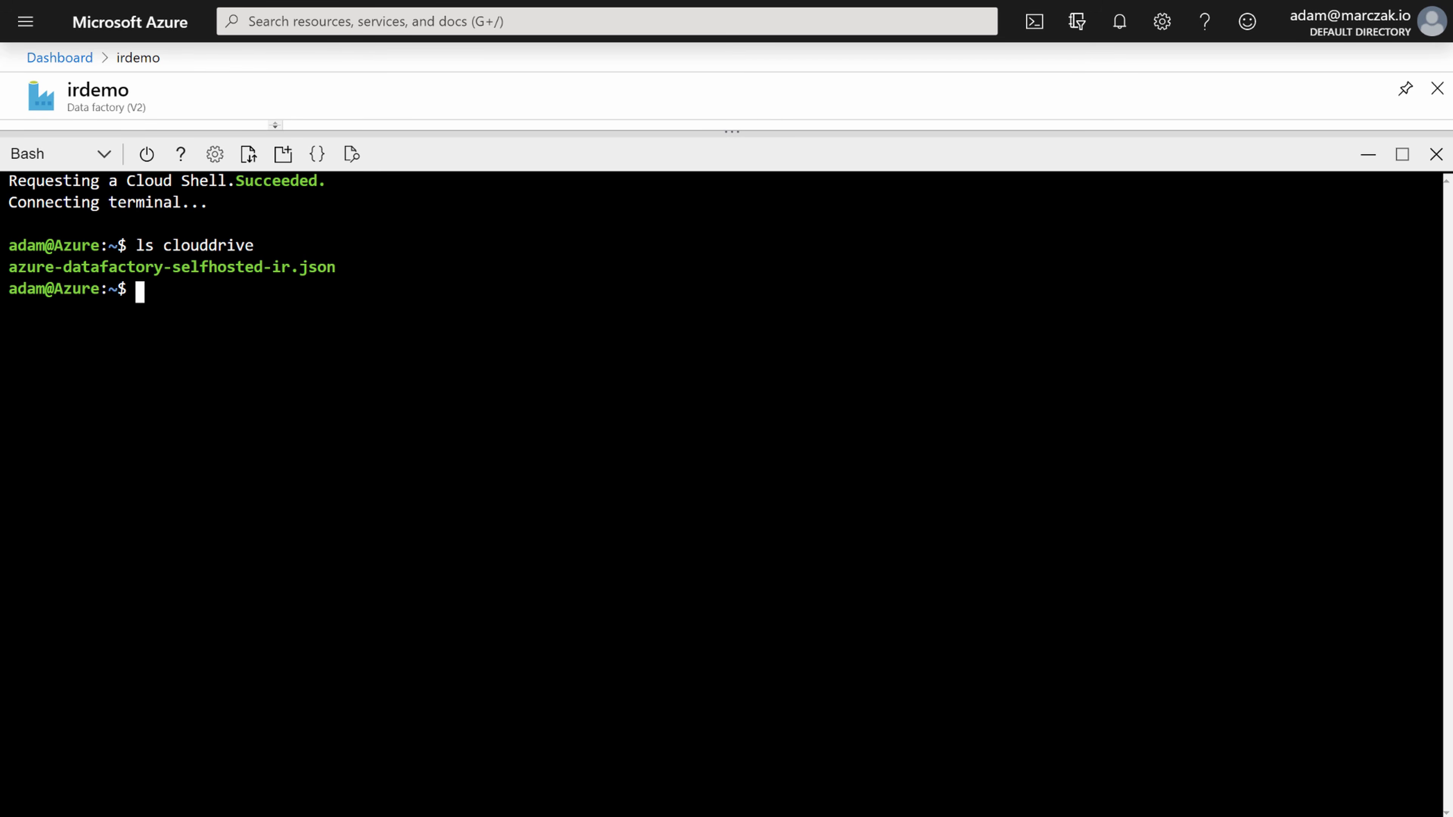
{"action": "type", "text": "cat clouddrive/a"}
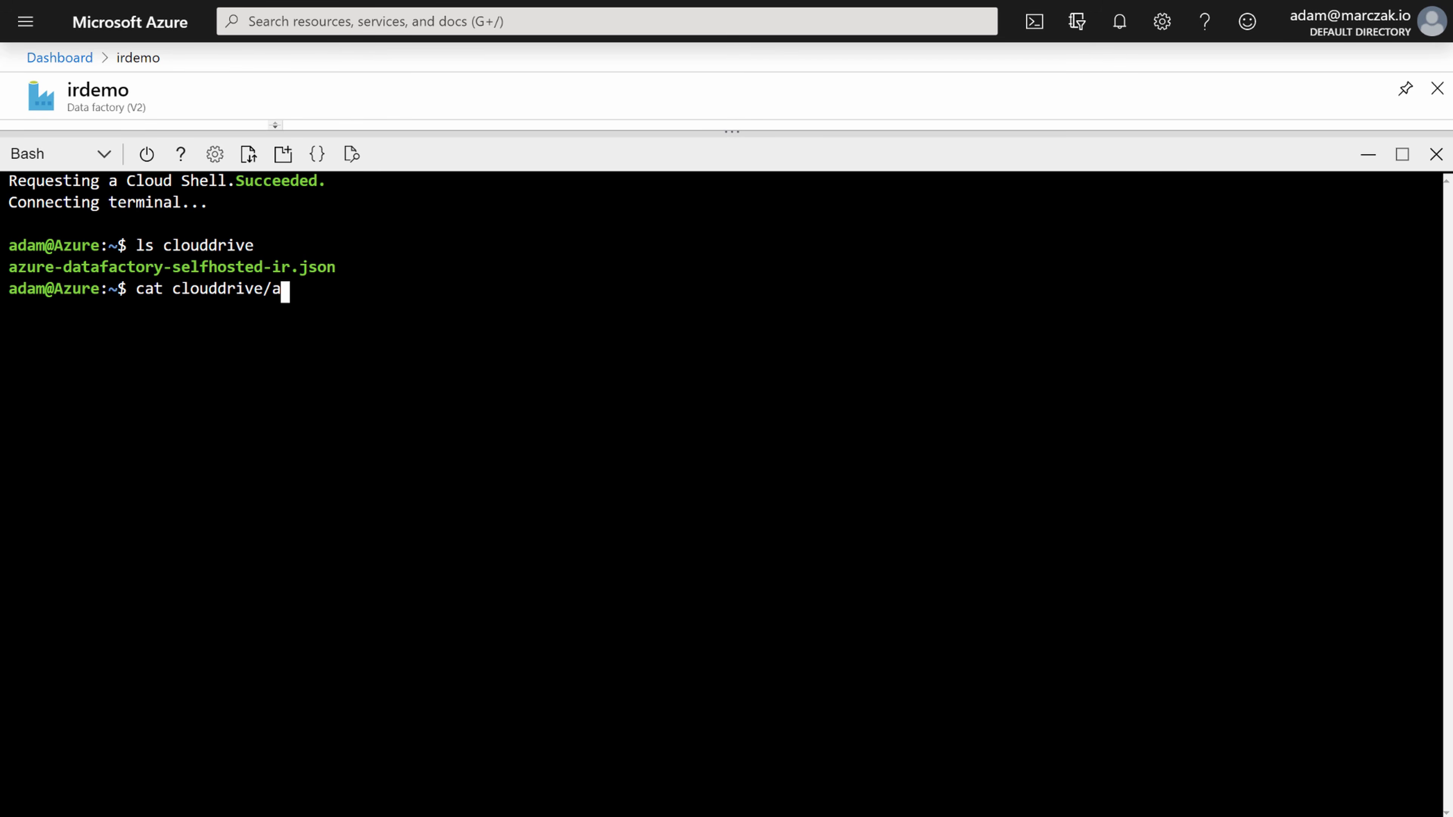
{"action": "key", "text": "Tab"}
{"action": "key", "text": "Return"}
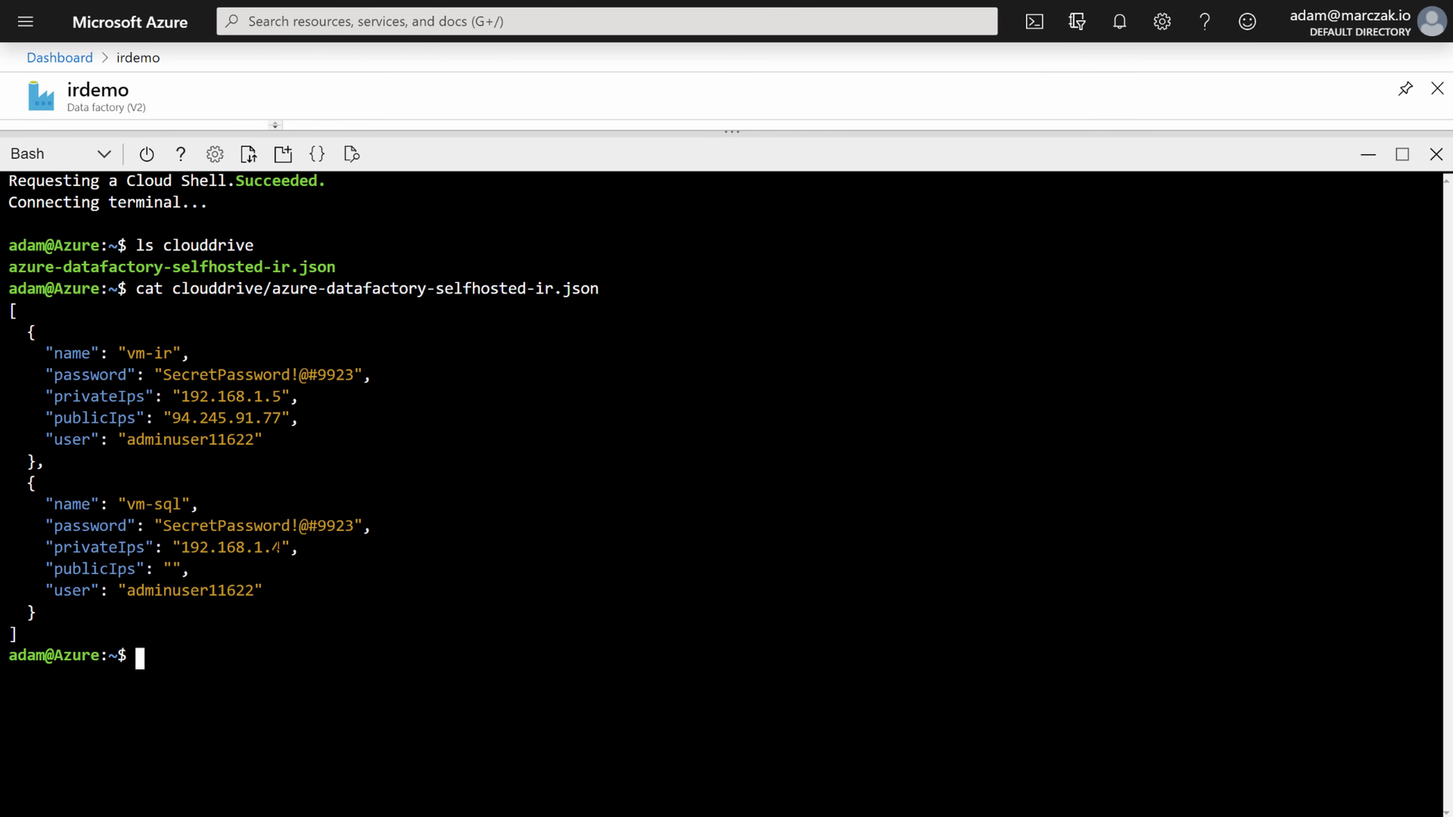
- Copy vm-sql's private IP from the Cloud Shell output and set the linked service's server name to 192.168.1.4
{"action": "left_click_drag", "start_coordinate": [282, 548], "coordinate": [186, 547]}
{"action": "key", "text": "ctrl+c"}
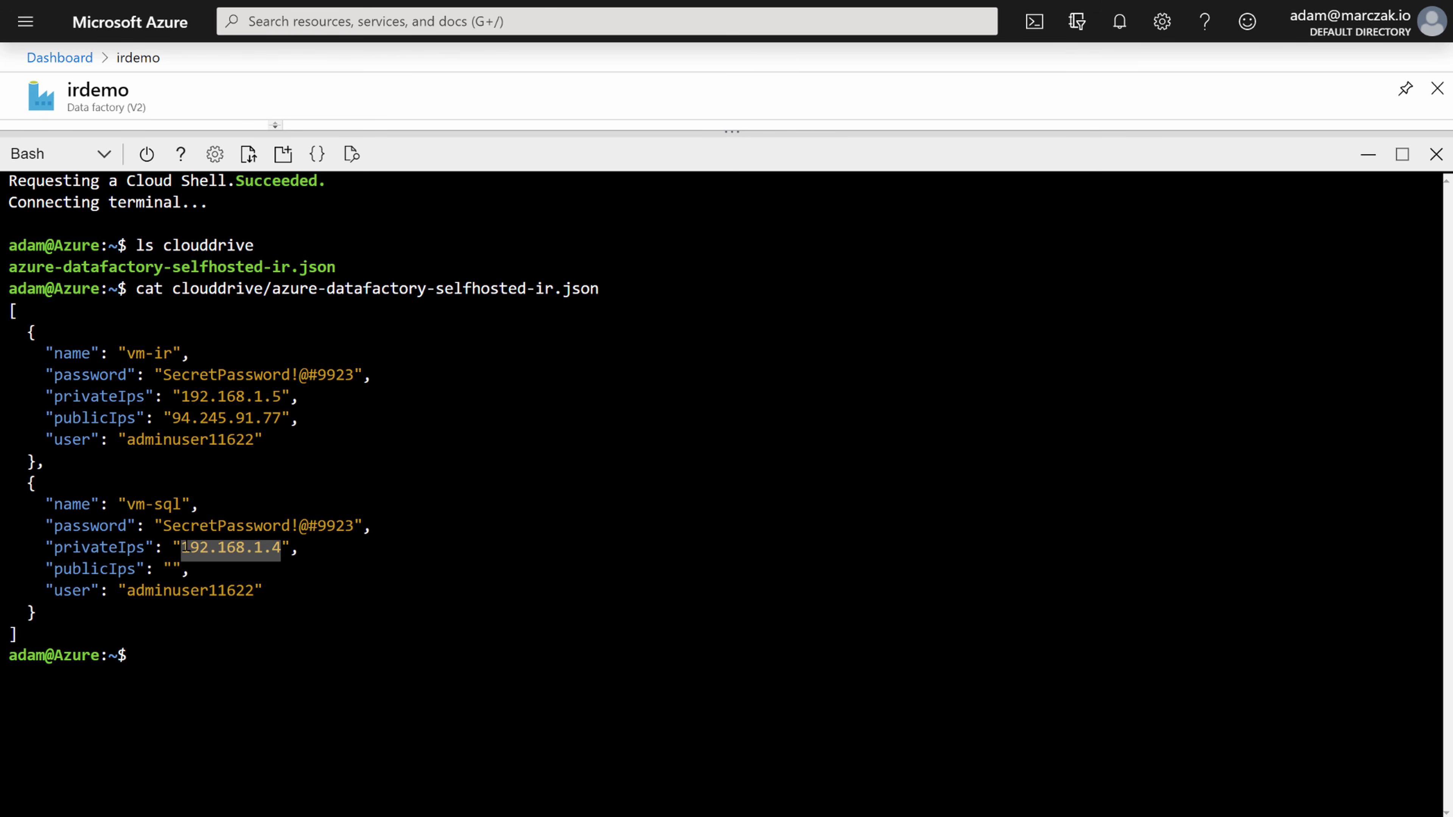
{"action": "left_click", "coordinate": [186, 547]}
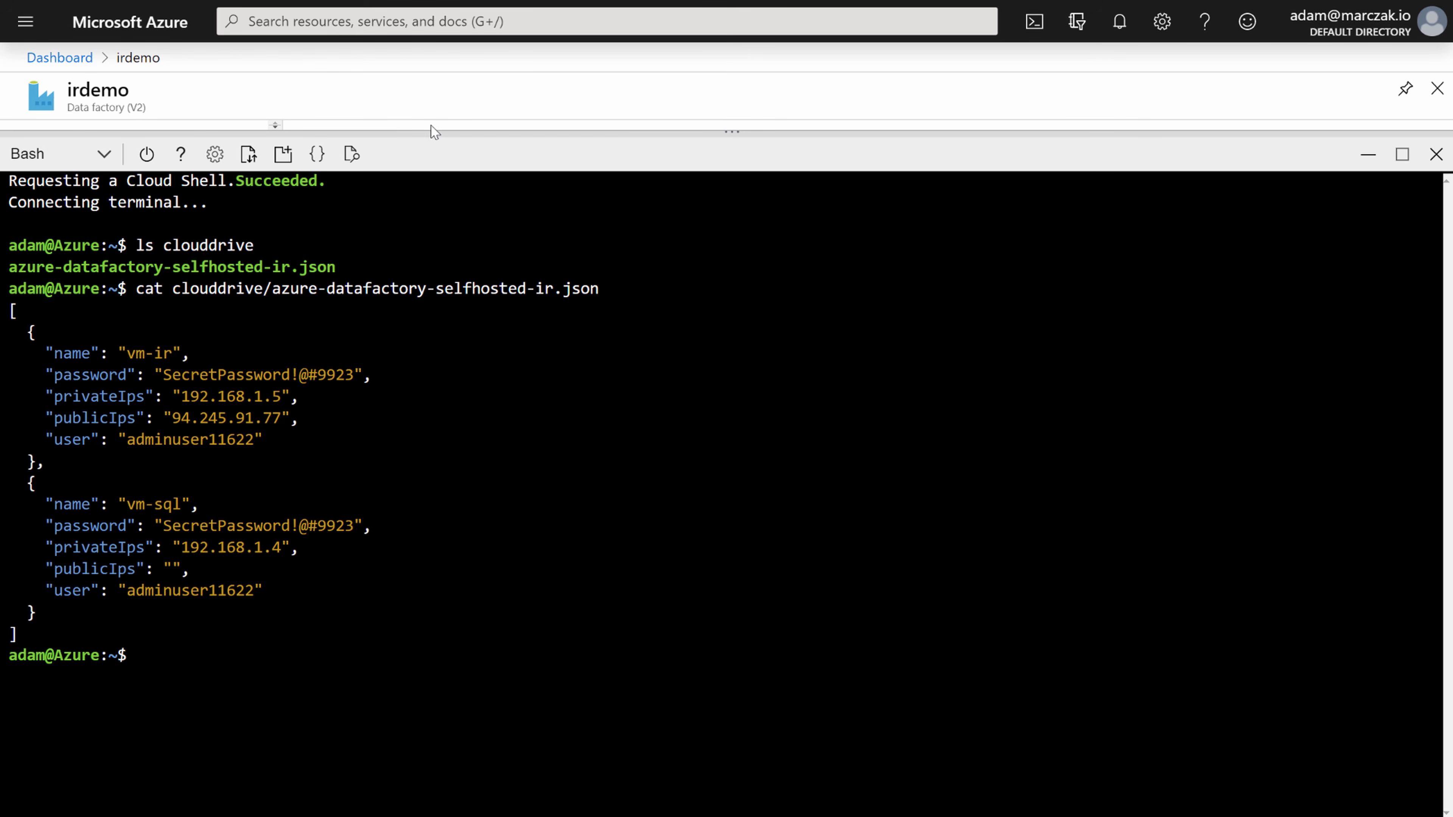
{"action": "key", "text": "alt+Tab"}
{"action": "key", "text": "ctrl+v"}
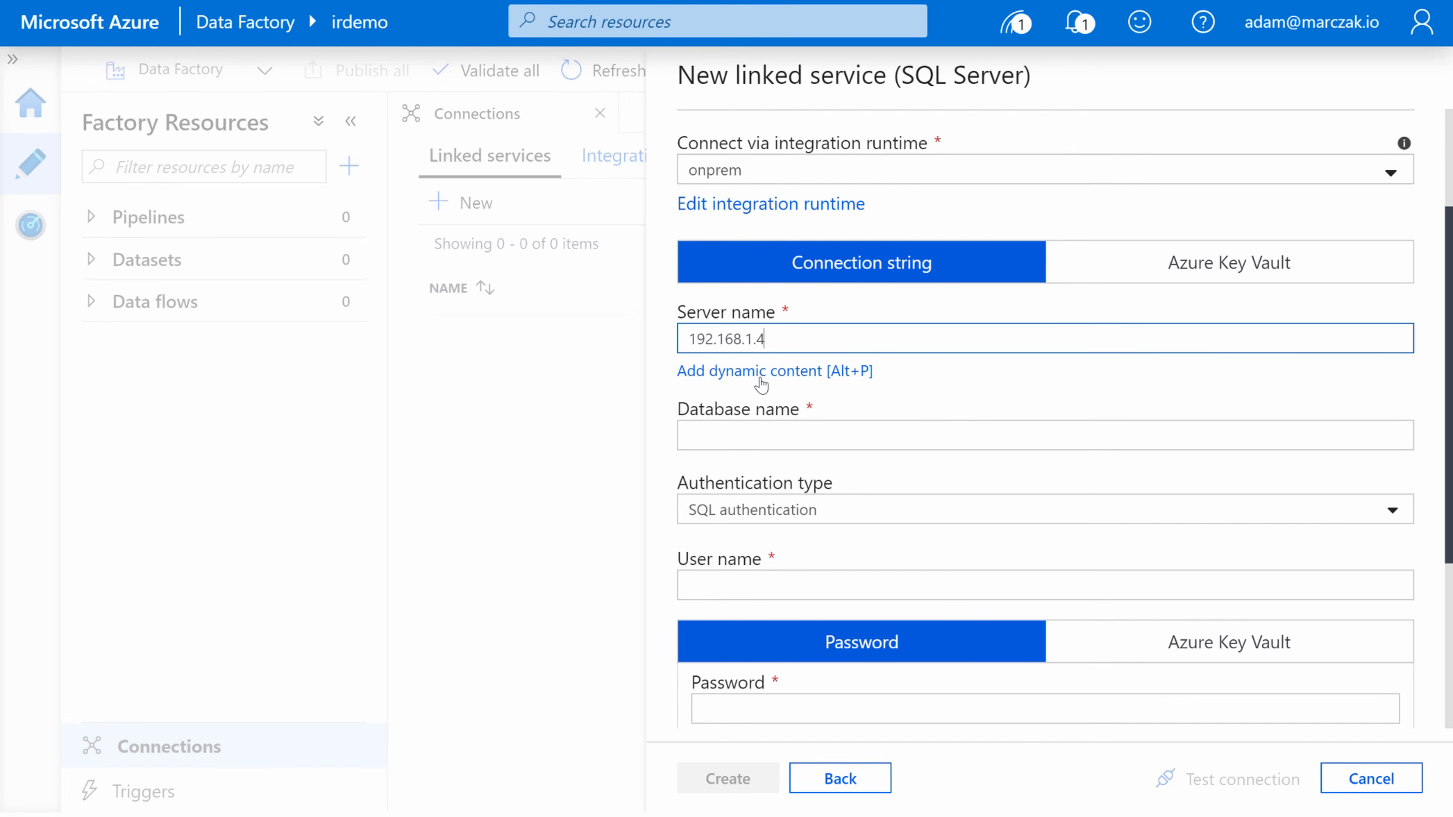
- Copy vm-sql's user name from the Cloud Shell output into the linked service's user name and set the database name to DemoDatabase
{"action": "key", "text": "alt+Tab"}
{"action": "double_click", "coordinate": [232, 591]}
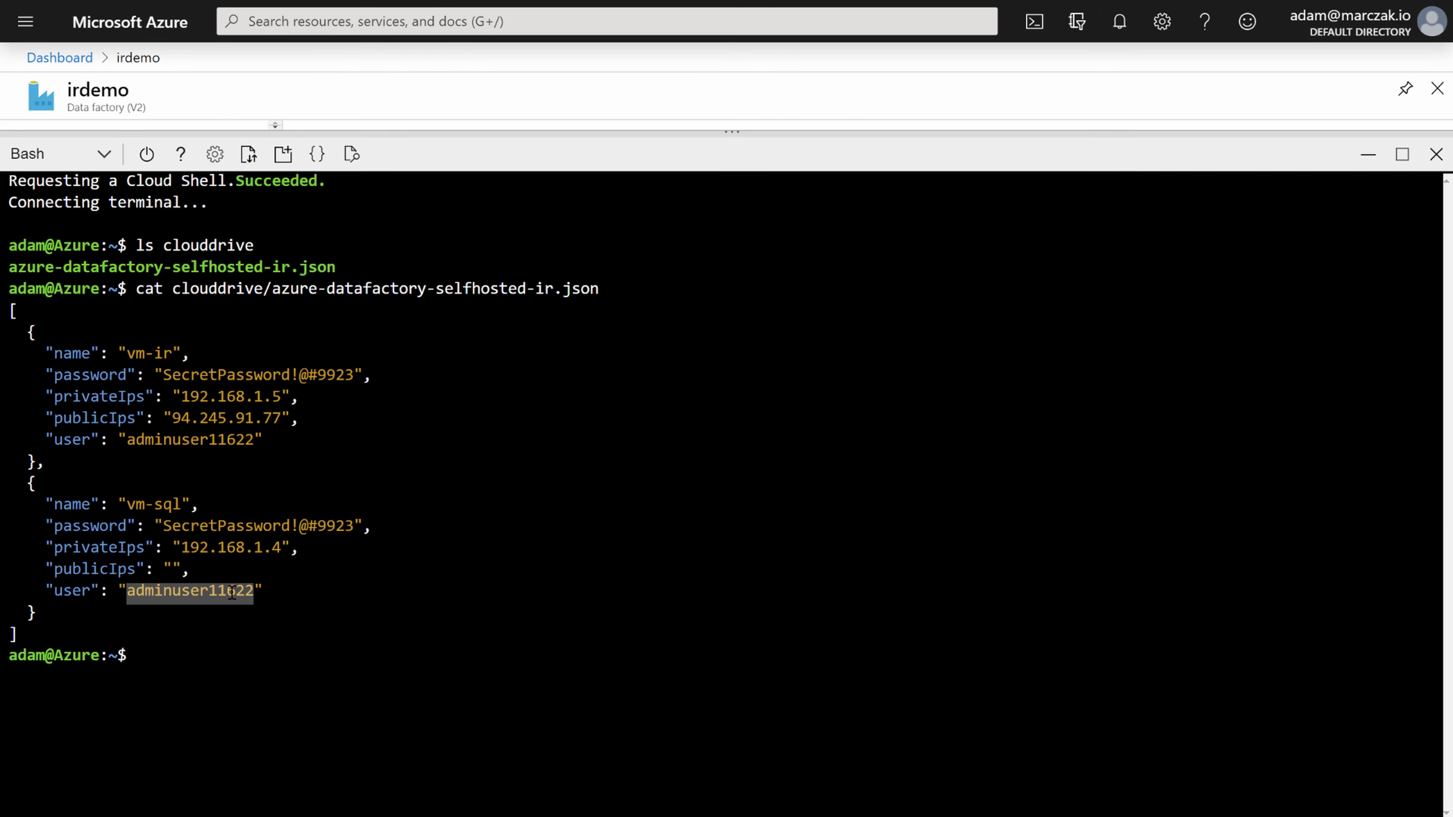
{"action": "key", "text": "ctrl+c"}
{"action": "key", "text": "alt+Tab"}
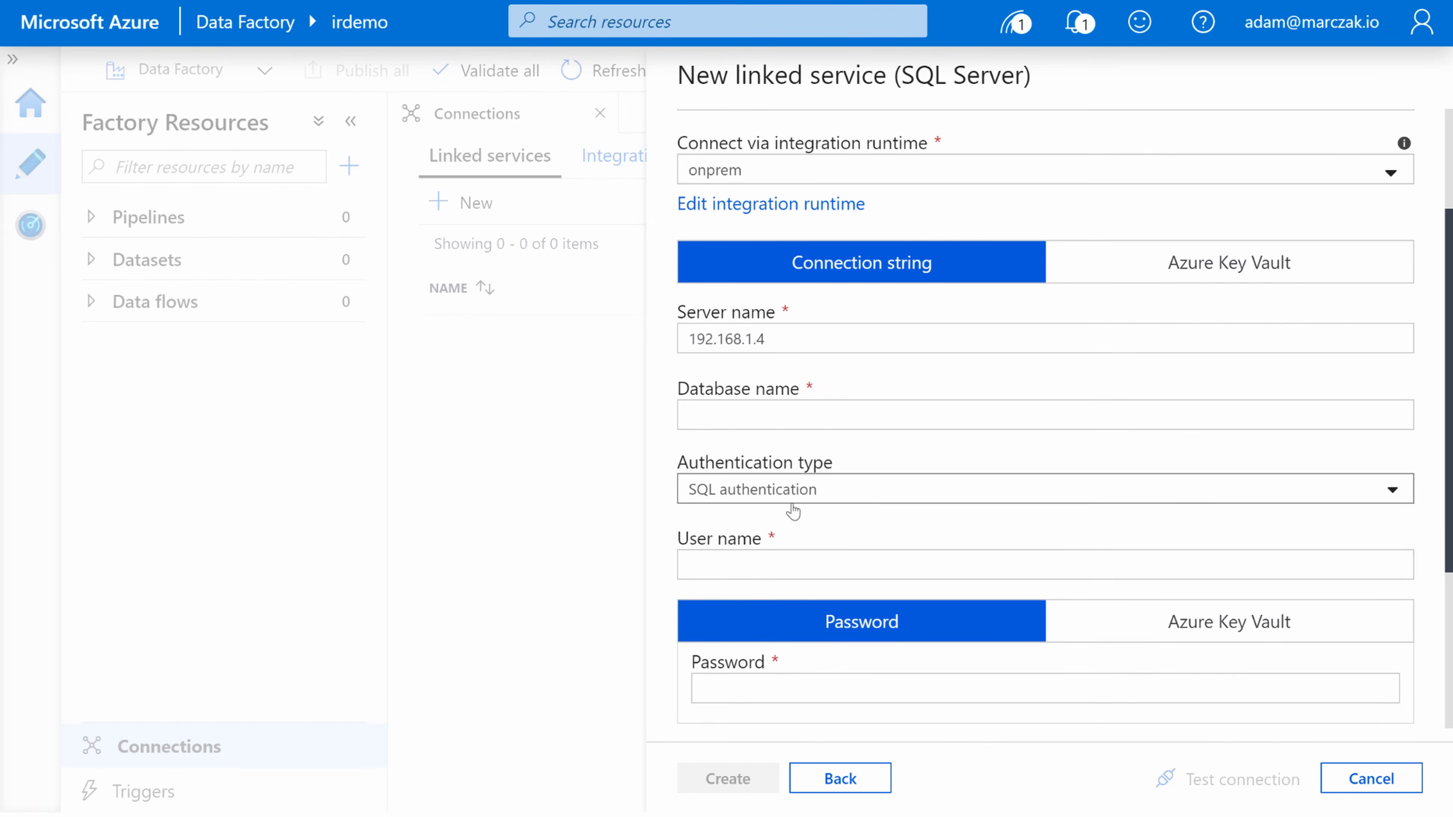
{"action": "left_click", "coordinate": [762, 564]}
{"action": "key", "text": "ctrl+v"}
{"action": "left_click", "coordinate": [762, 415]}
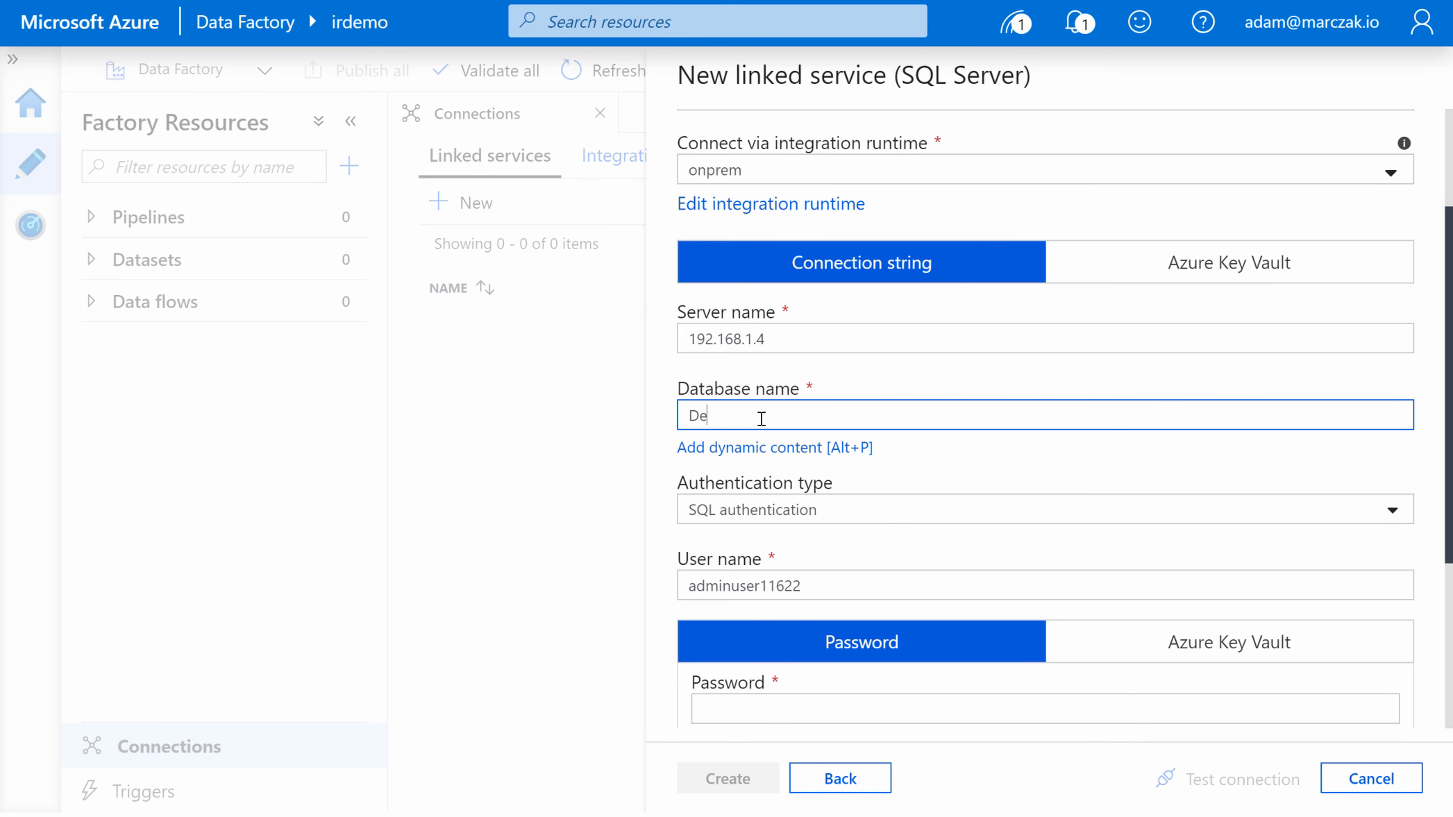
{"action": "type", "text": "DemoDatabase"}
- Copy vm-sql's password from the Cloud Shell output and paste it as the SQL Server linked service's password
{"action": "left_click", "coordinate": [838, 579]}
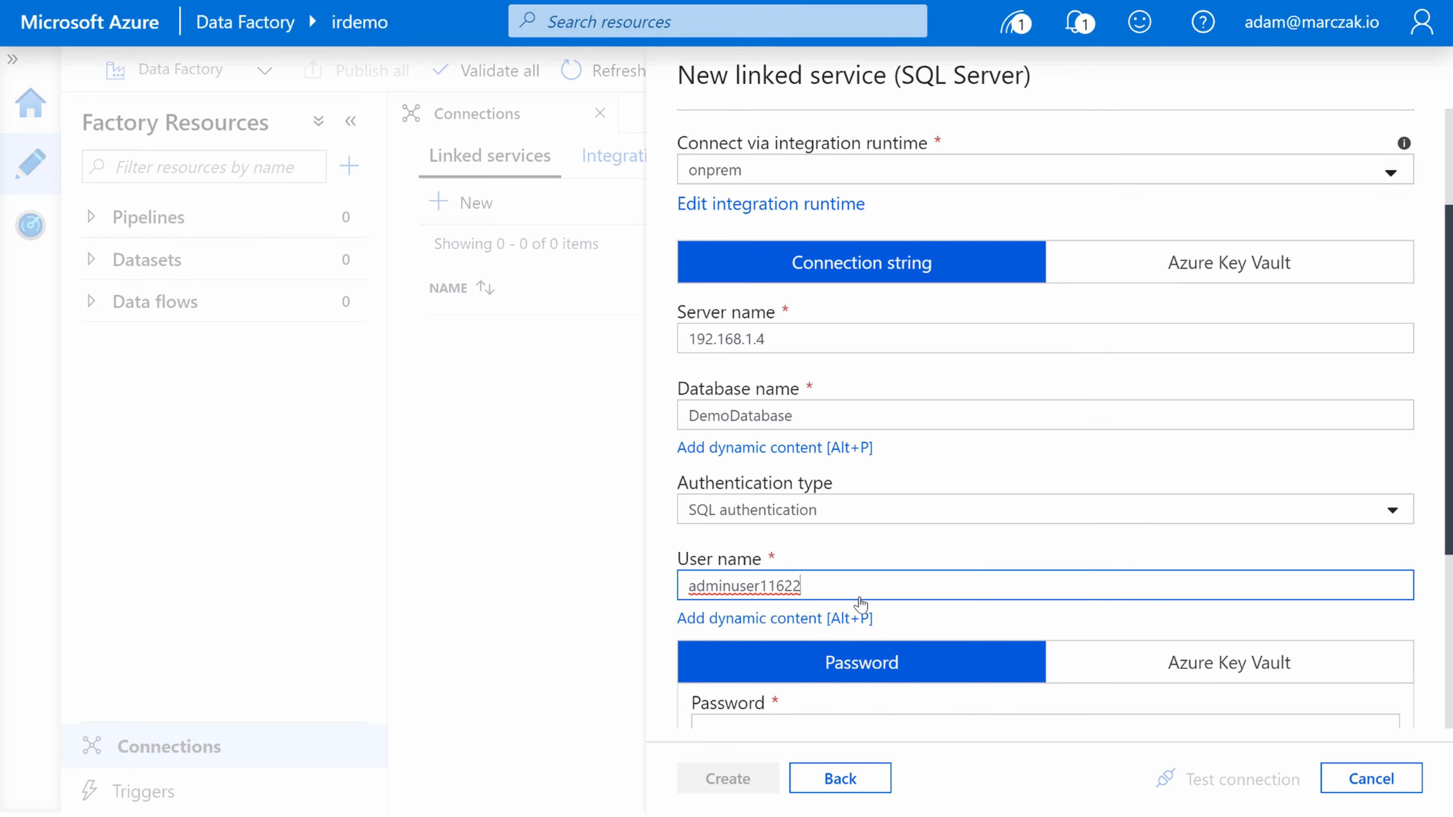
{"action": "scroll", "coordinate": [818, 600], "scroll_direction": "down", "scroll_amount": 1}
{"action": "left_click", "coordinate": [820, 618]}
{"action": "left_click", "coordinate": [822, 615]}
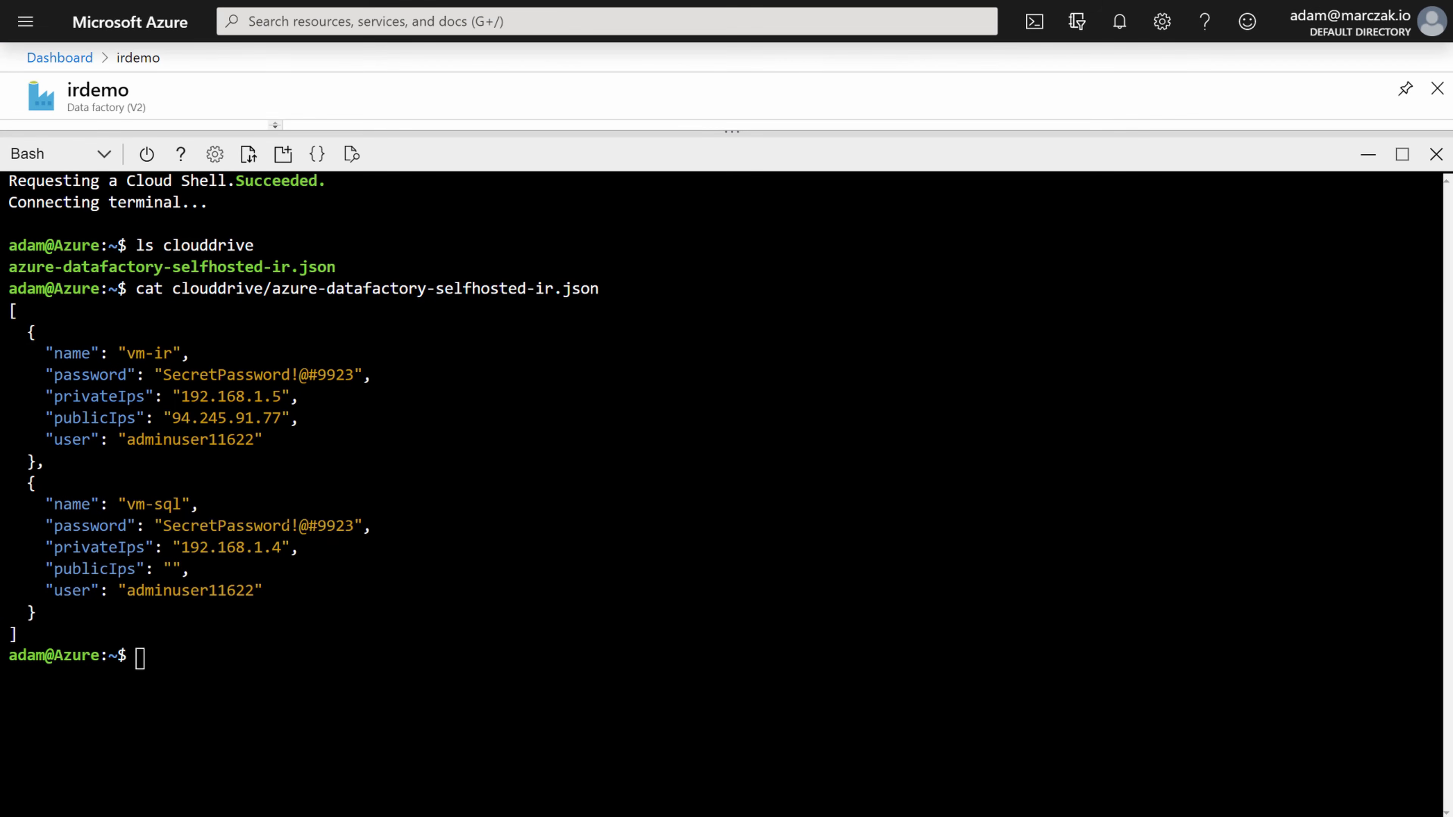
{"action": "double_click", "coordinate": [286, 526]}
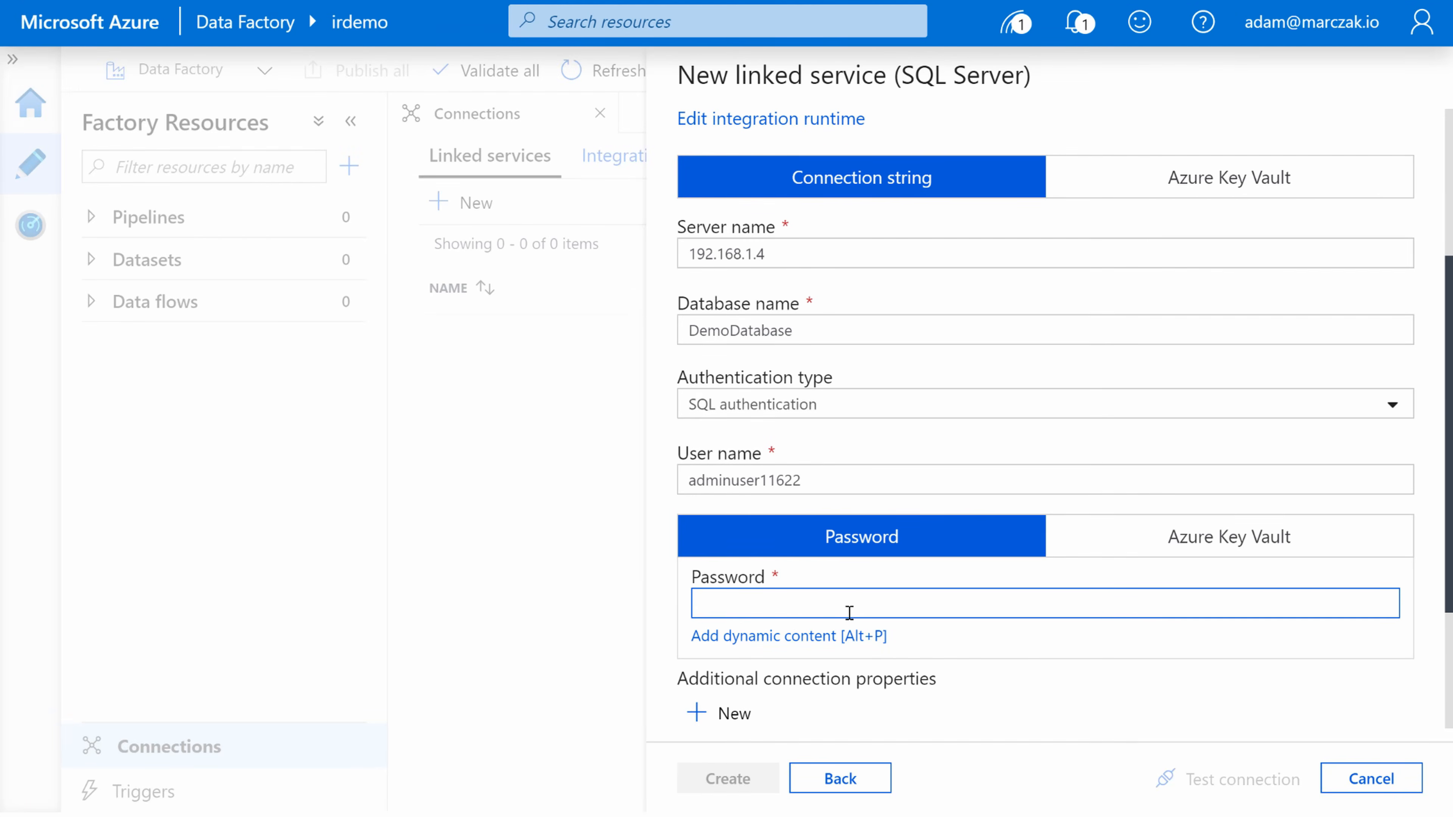
{"action": "key", "text": "ctrl+v"}
{"action": "left_click", "coordinate": [1027, 719]}
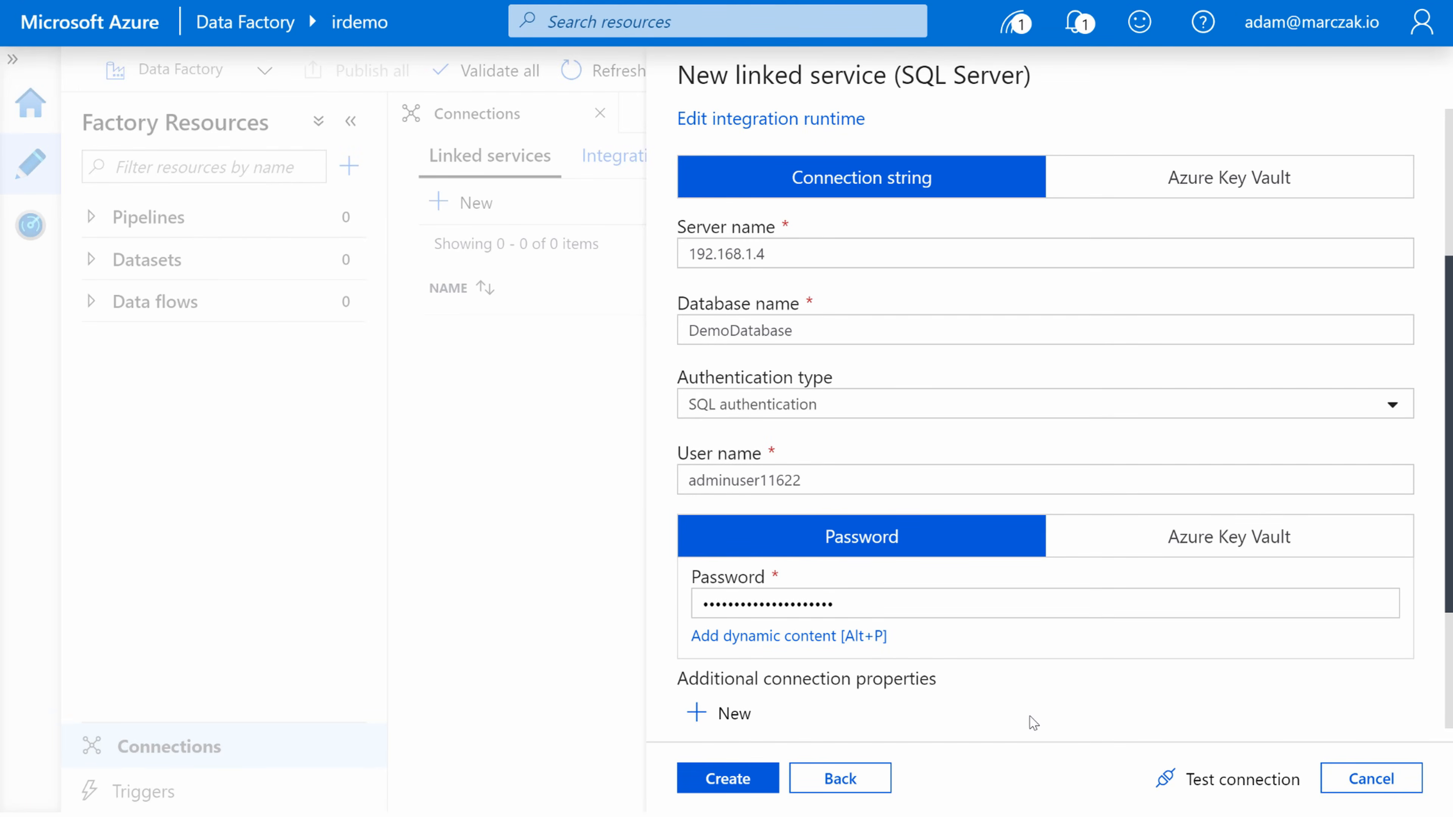
- Test the connection of the SQL Server linked service, create it and dismiss the save notification
{"action": "scroll", "coordinate": [1038, 718], "scroll_direction": "down", "scroll_amount": 3}
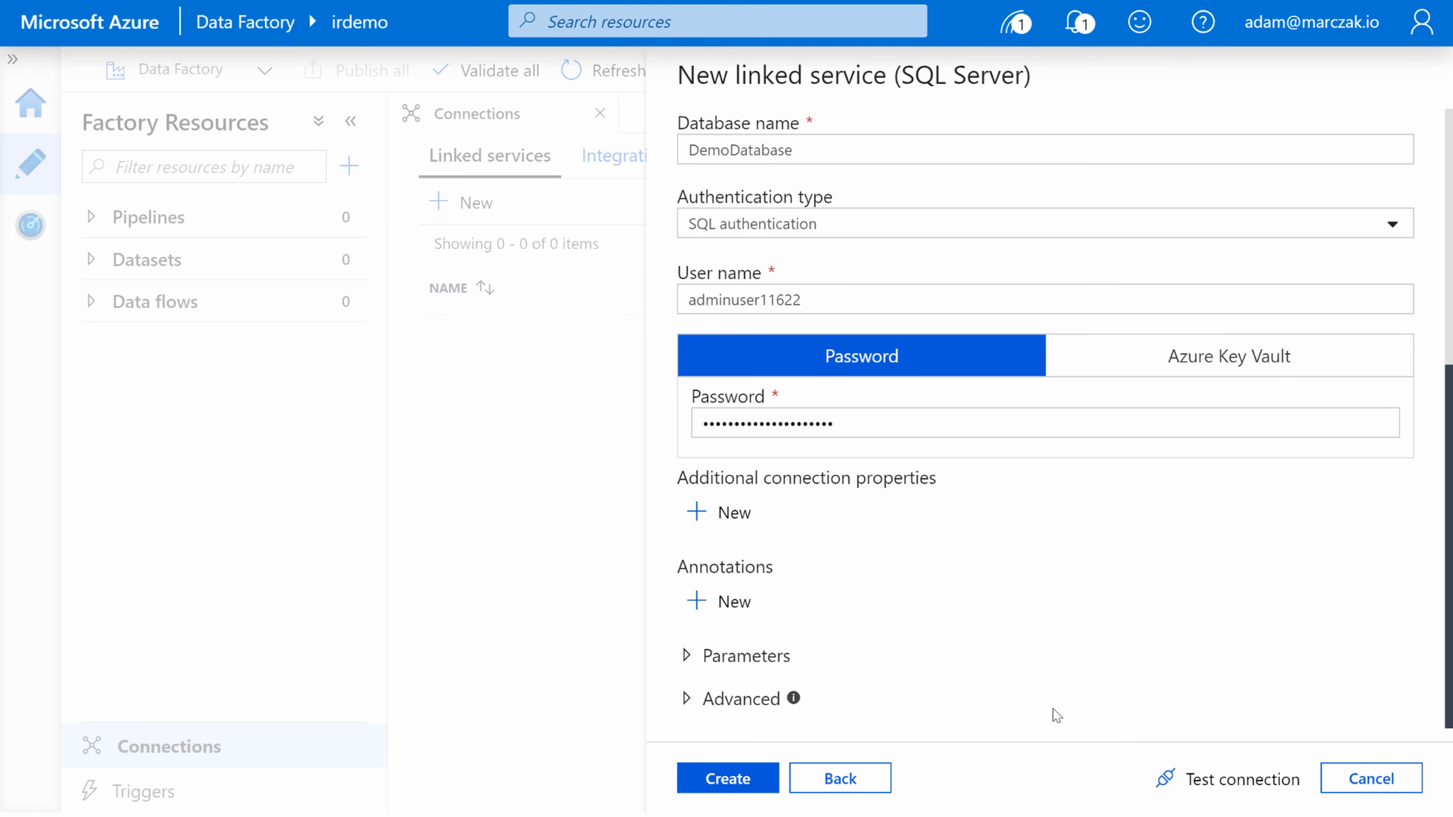
{"action": "left_click", "coordinate": [1235, 779]}
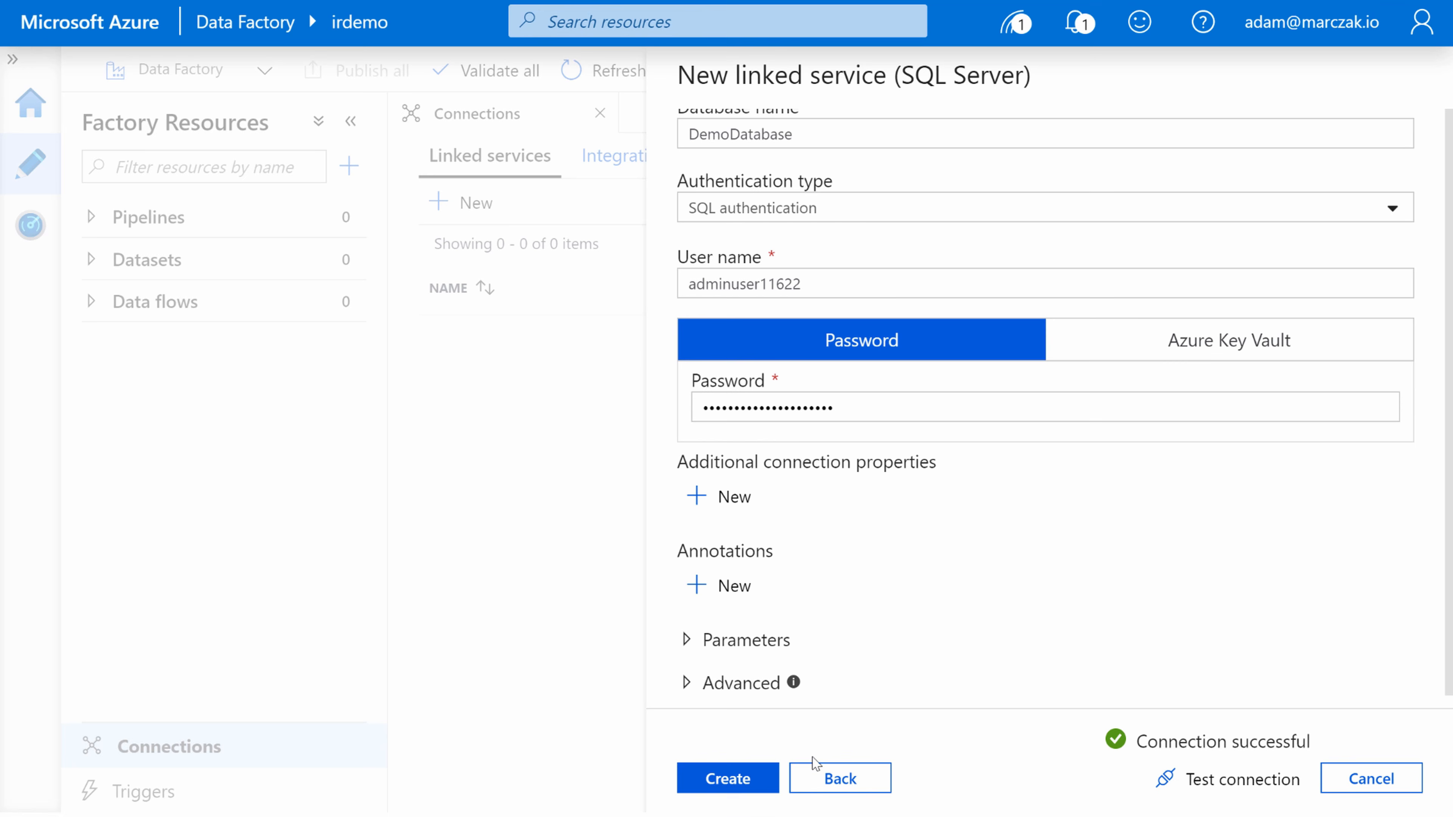
{"action": "left_click", "coordinate": [726, 778]}
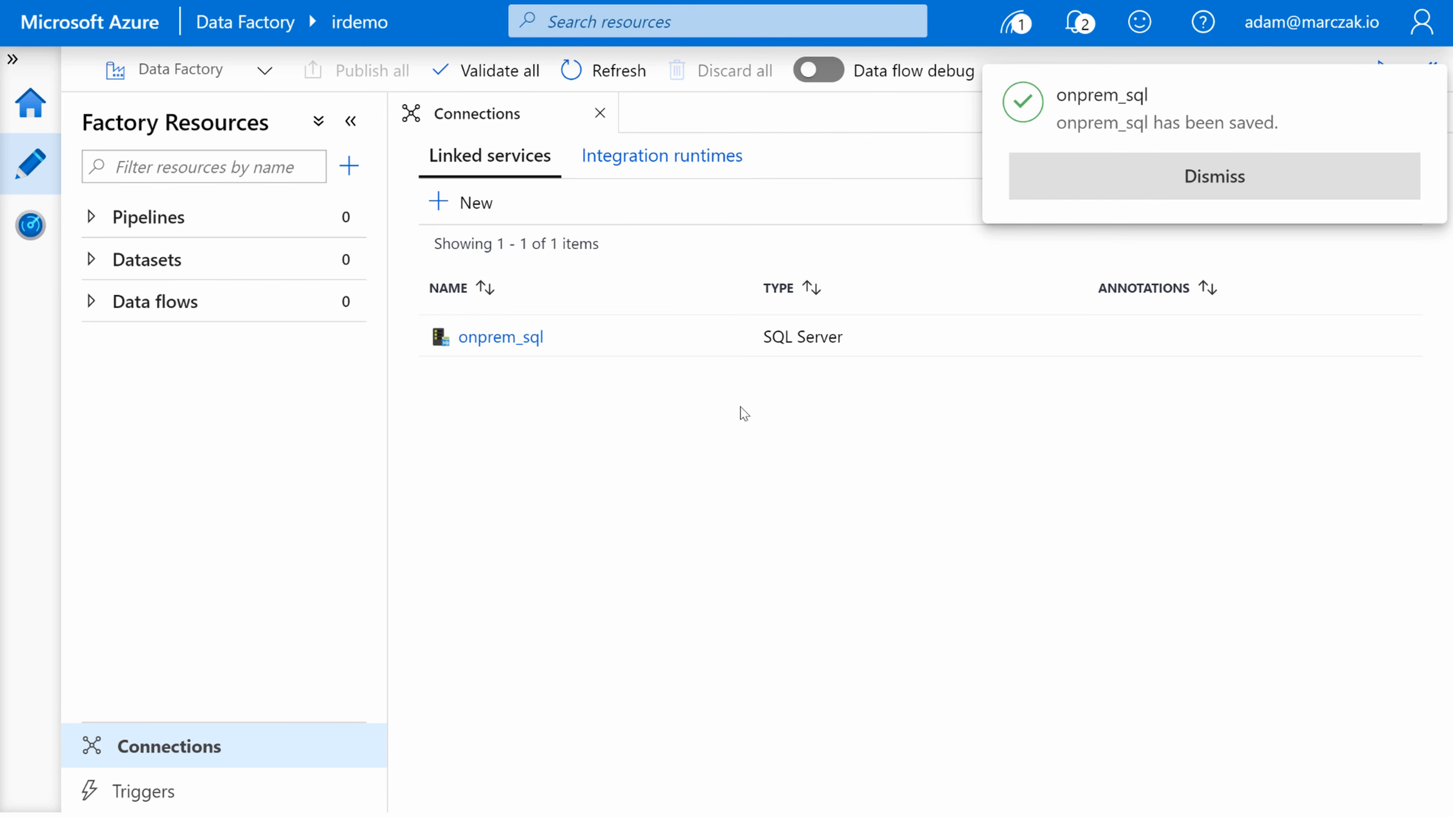
{"action": "left_click", "coordinate": [1250, 179]}
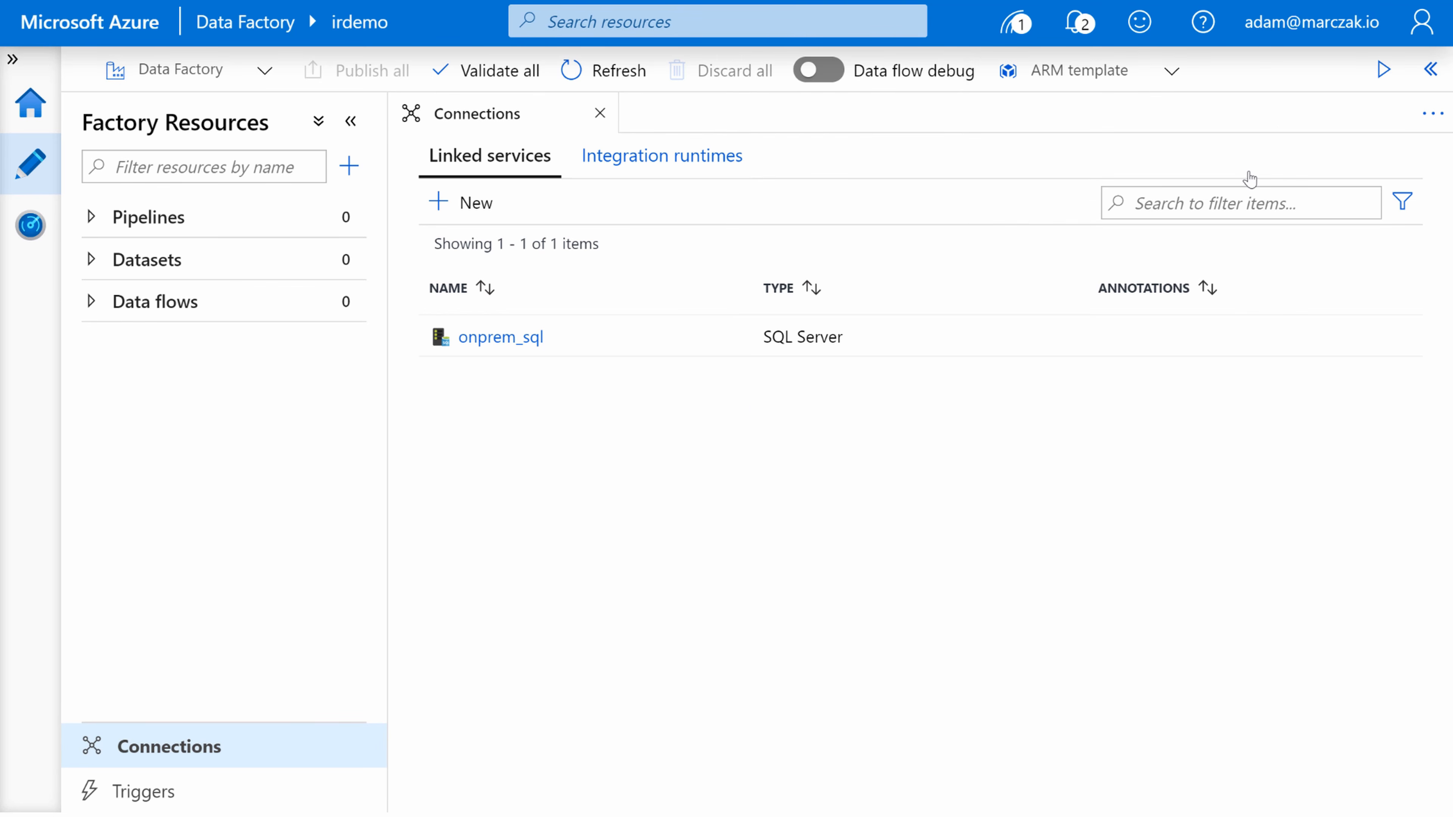
- Start a new Azure Blob Storage linked service named Blob, connected via AutoResolveIntegrationRuntime
{"action": "left_click", "coordinate": [451, 204]}
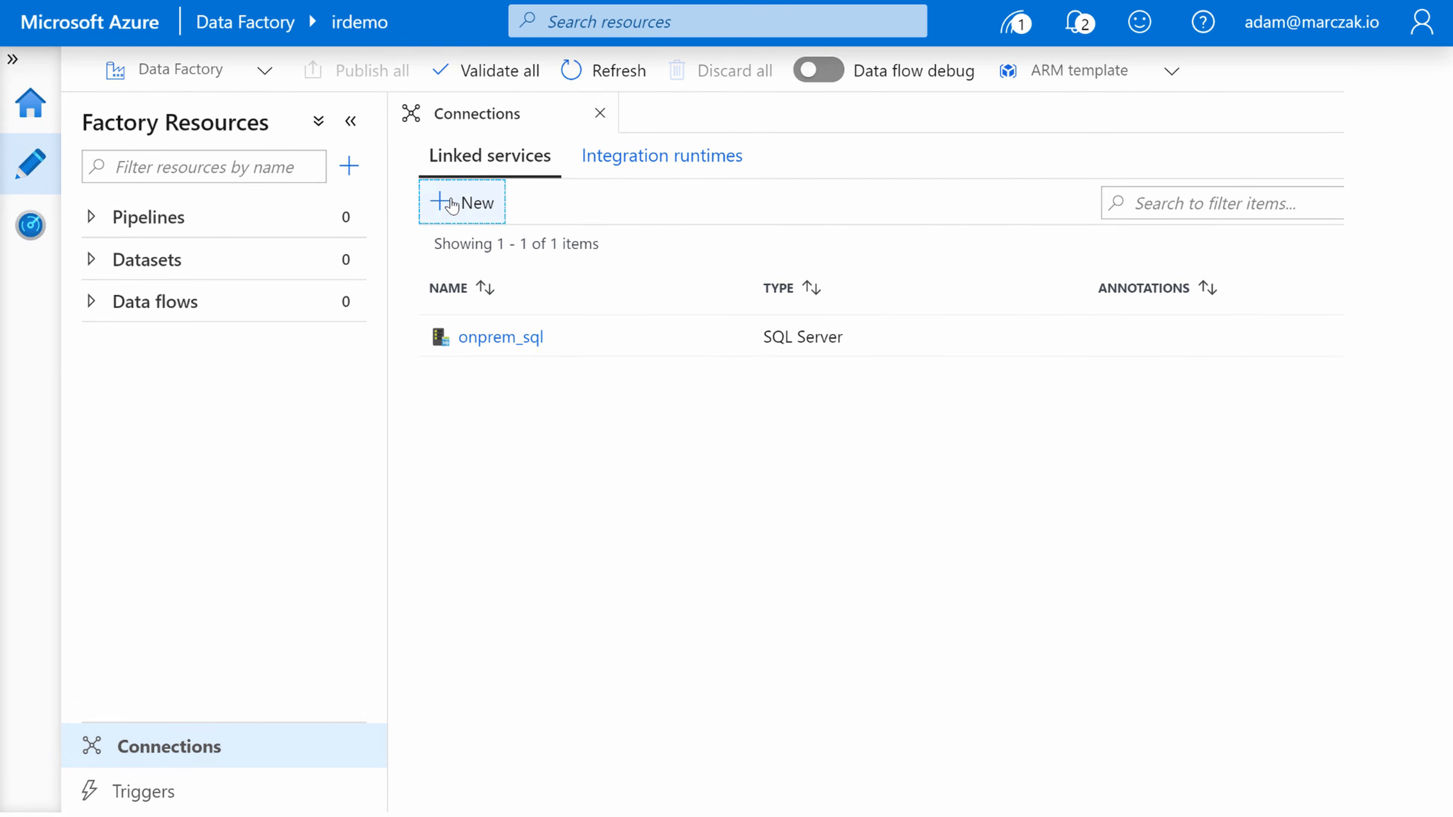
{"action": "left_click", "coordinate": [1061, 596]}
{"action": "left_click", "coordinate": [729, 778]}
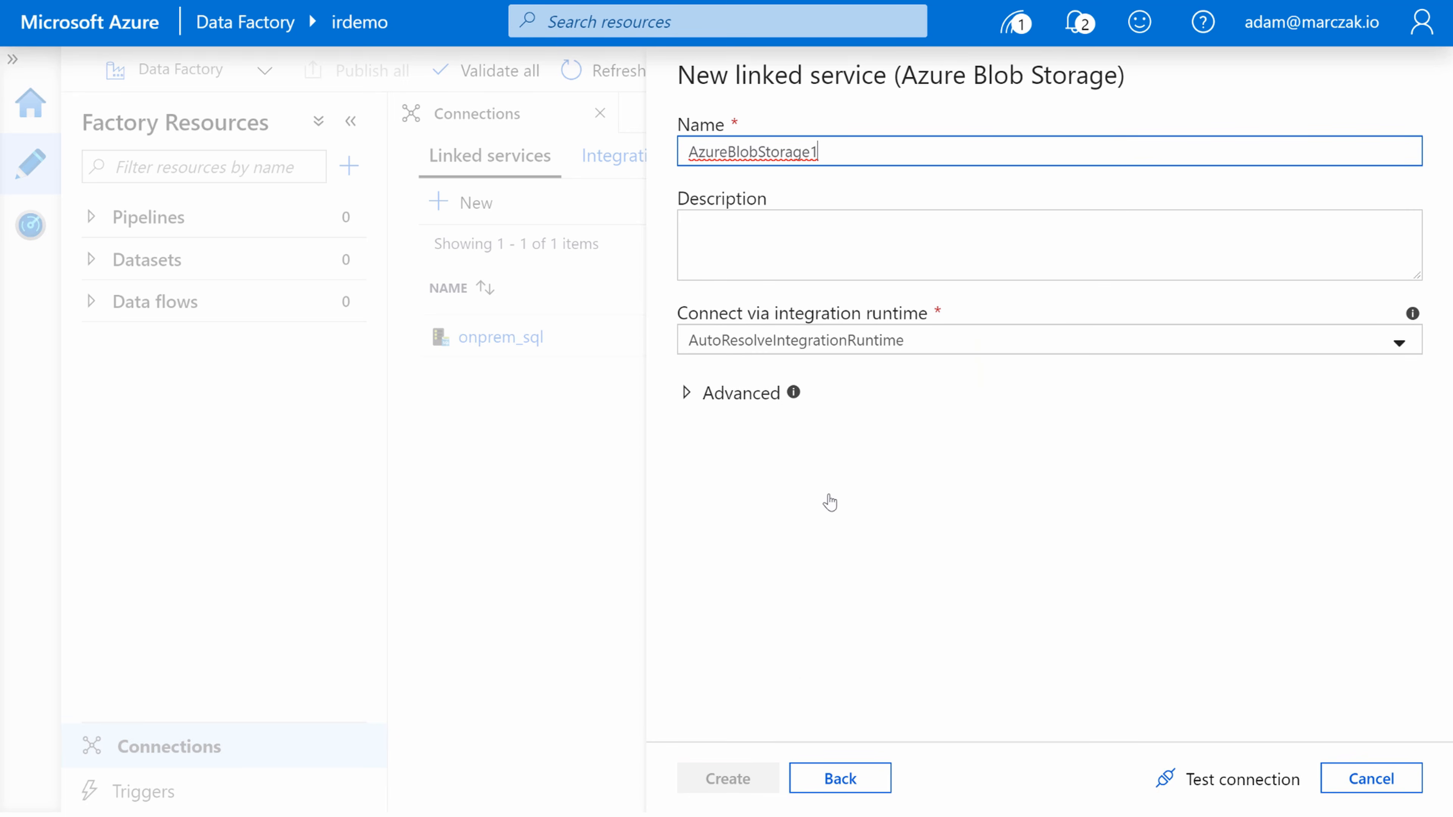
{"action": "left_click_drag", "start_coordinate": [847, 152], "coordinate": [640, 159]}
{"action": "type", "text": "Blob"}
{"action": "left_click", "coordinate": [851, 342]}
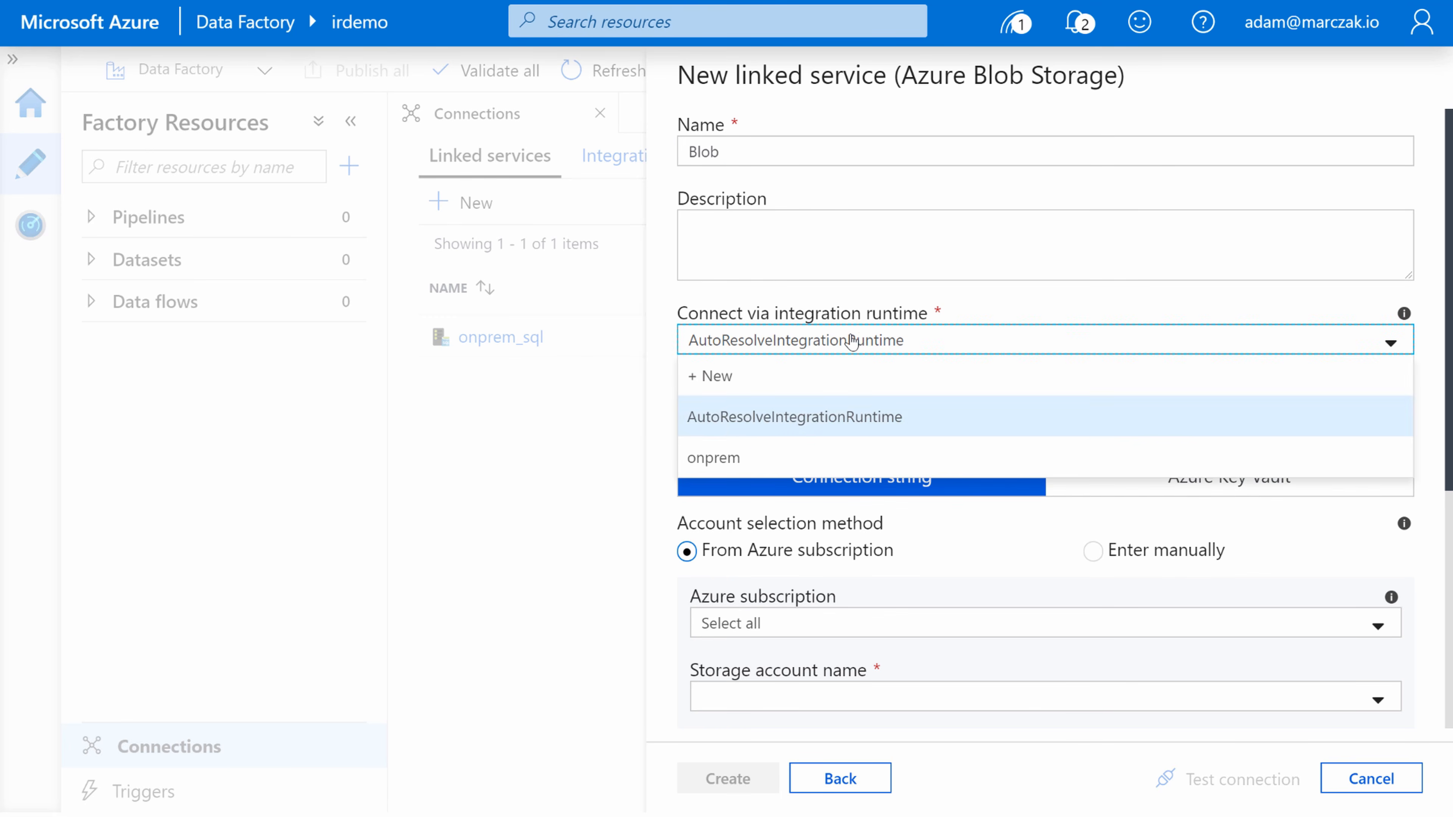
{"action": "left_click", "coordinate": [832, 424]}
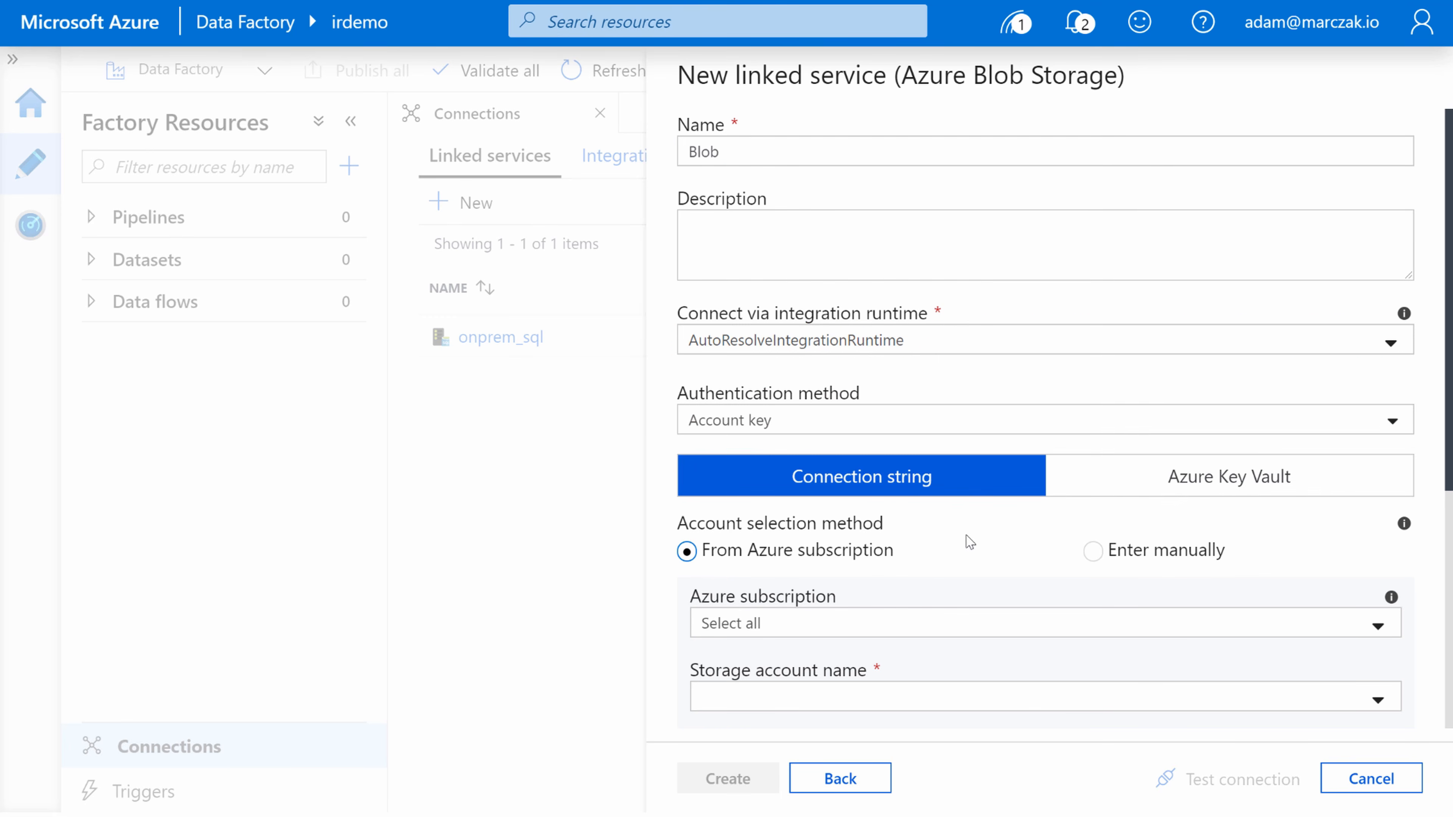
- Select the Visual Studio Enterprise subscription and storage account adfirstorage17621134 for the Blob linked service
{"action": "scroll", "coordinate": [967, 541], "scroll_direction": "down", "scroll_amount": 3}
{"action": "left_click", "coordinate": [888, 454]}
{"action": "left_click", "coordinate": [838, 524]}
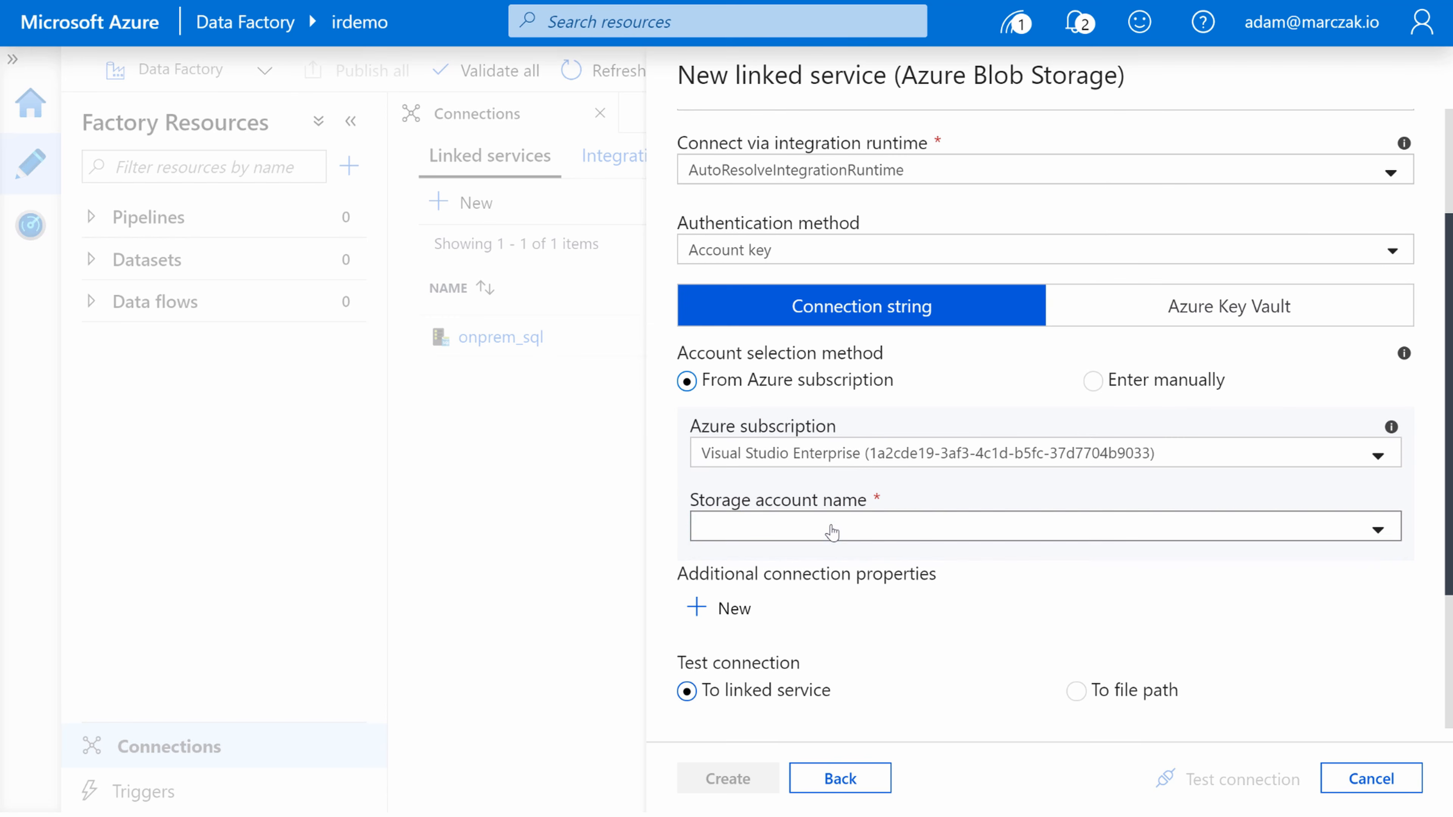
{"action": "left_click", "coordinate": [842, 541]}
{"action": "left_click", "coordinate": [812, 562]}
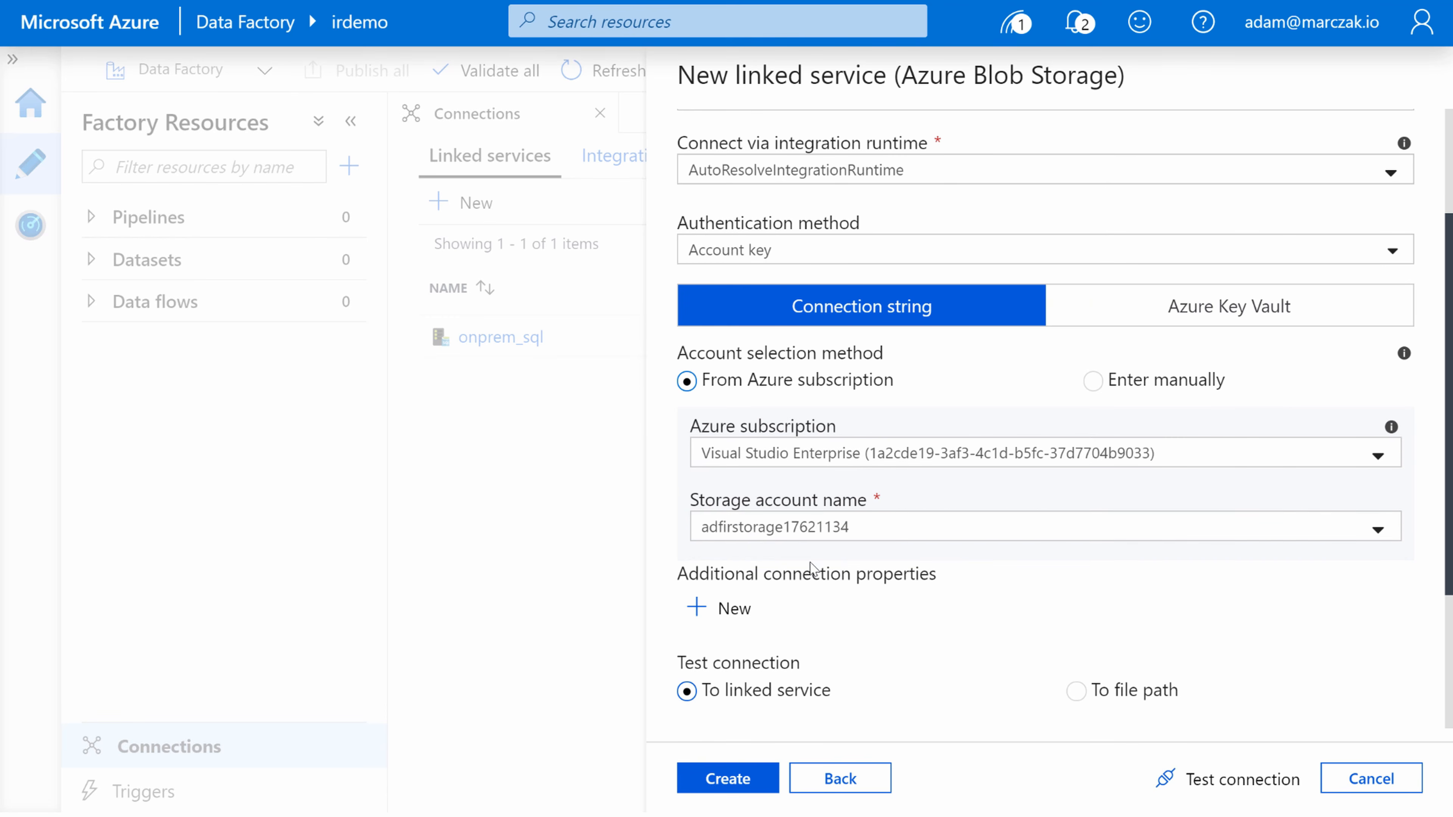
- Test the connection of the Blob linked service and create it
{"action": "scroll", "coordinate": [824, 598], "scroll_direction": "down", "scroll_amount": 4}
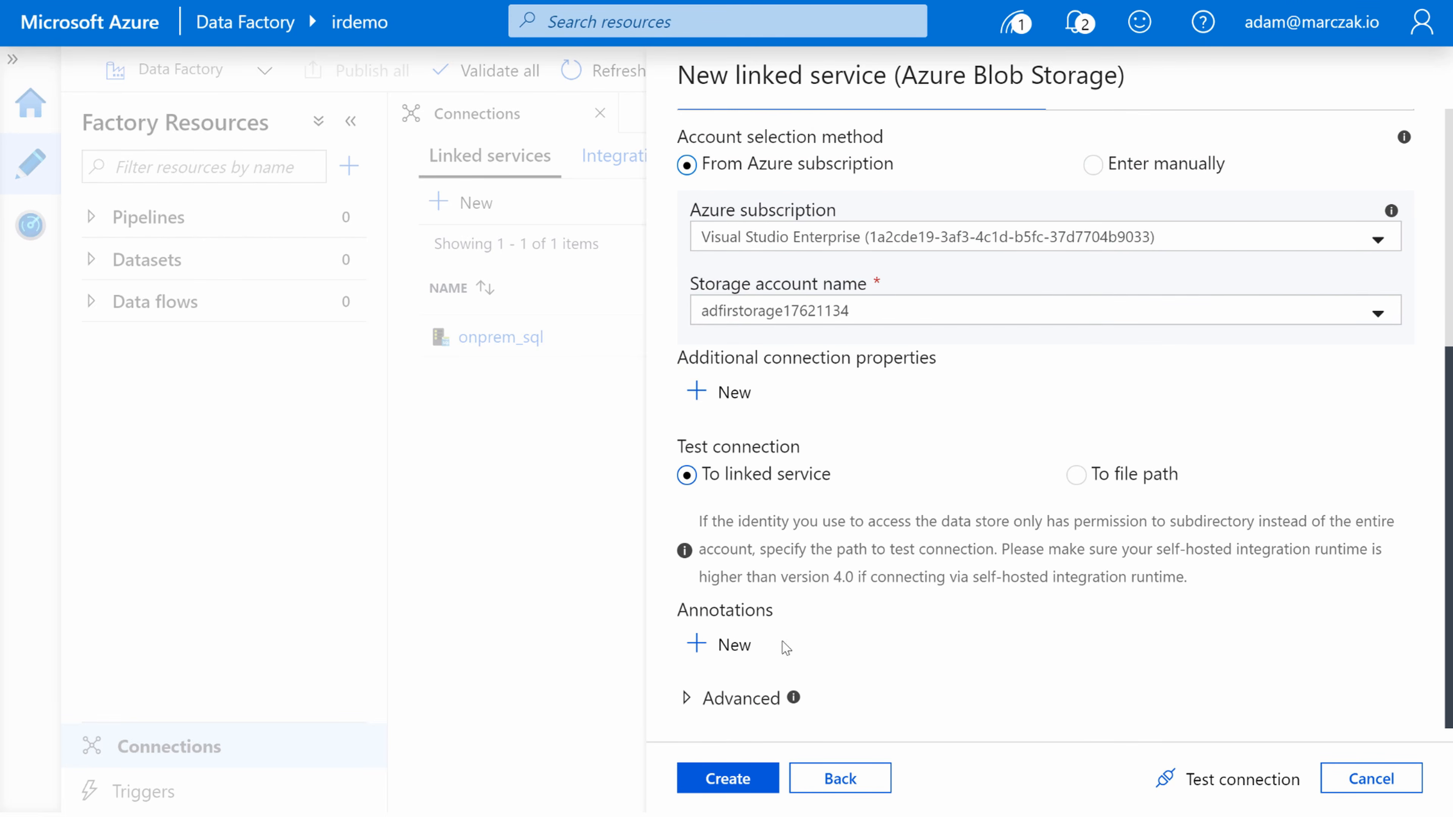
{"action": "left_click", "coordinate": [1182, 780]}
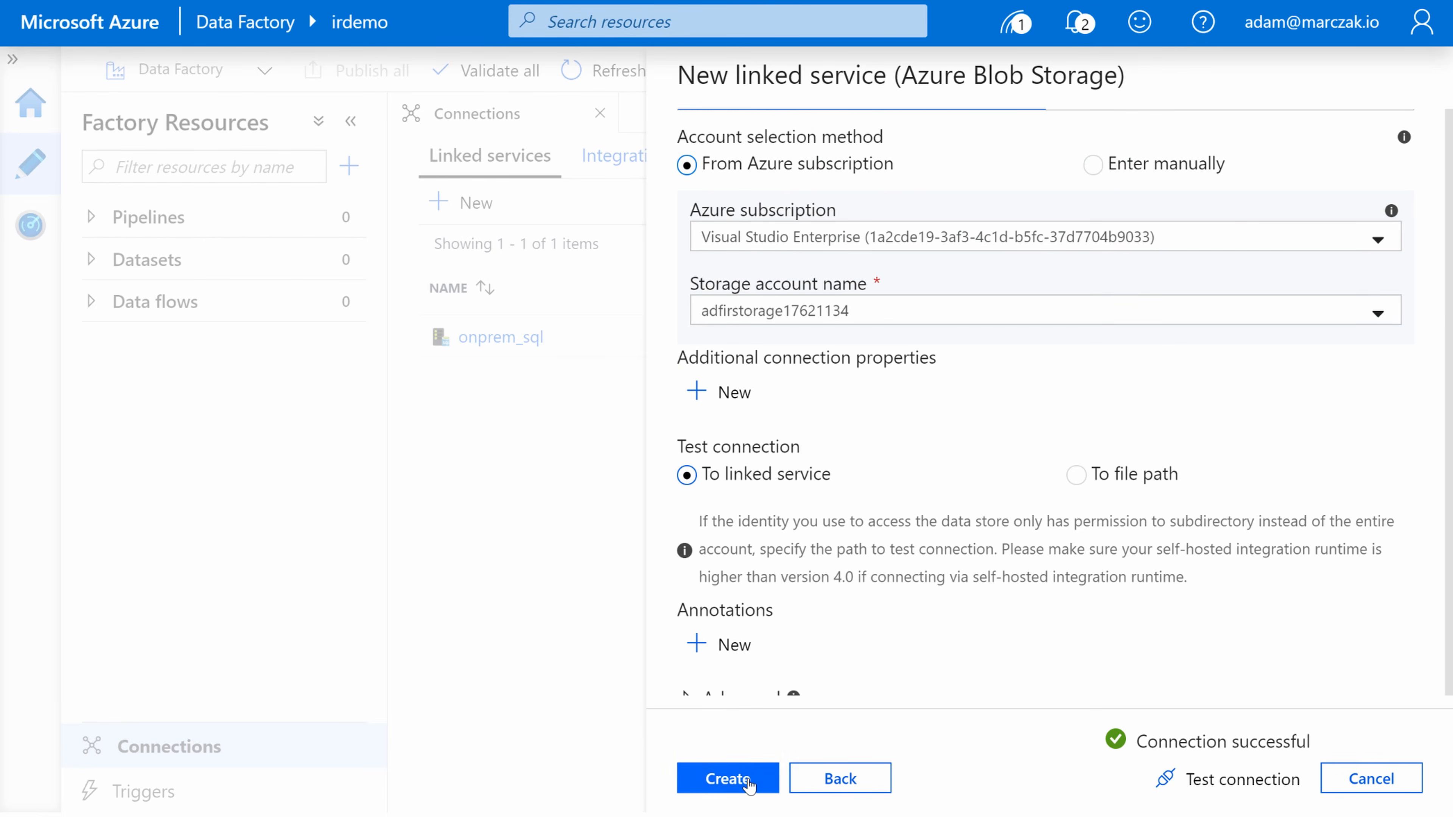
{"action": "left_click", "coordinate": [727, 779]}
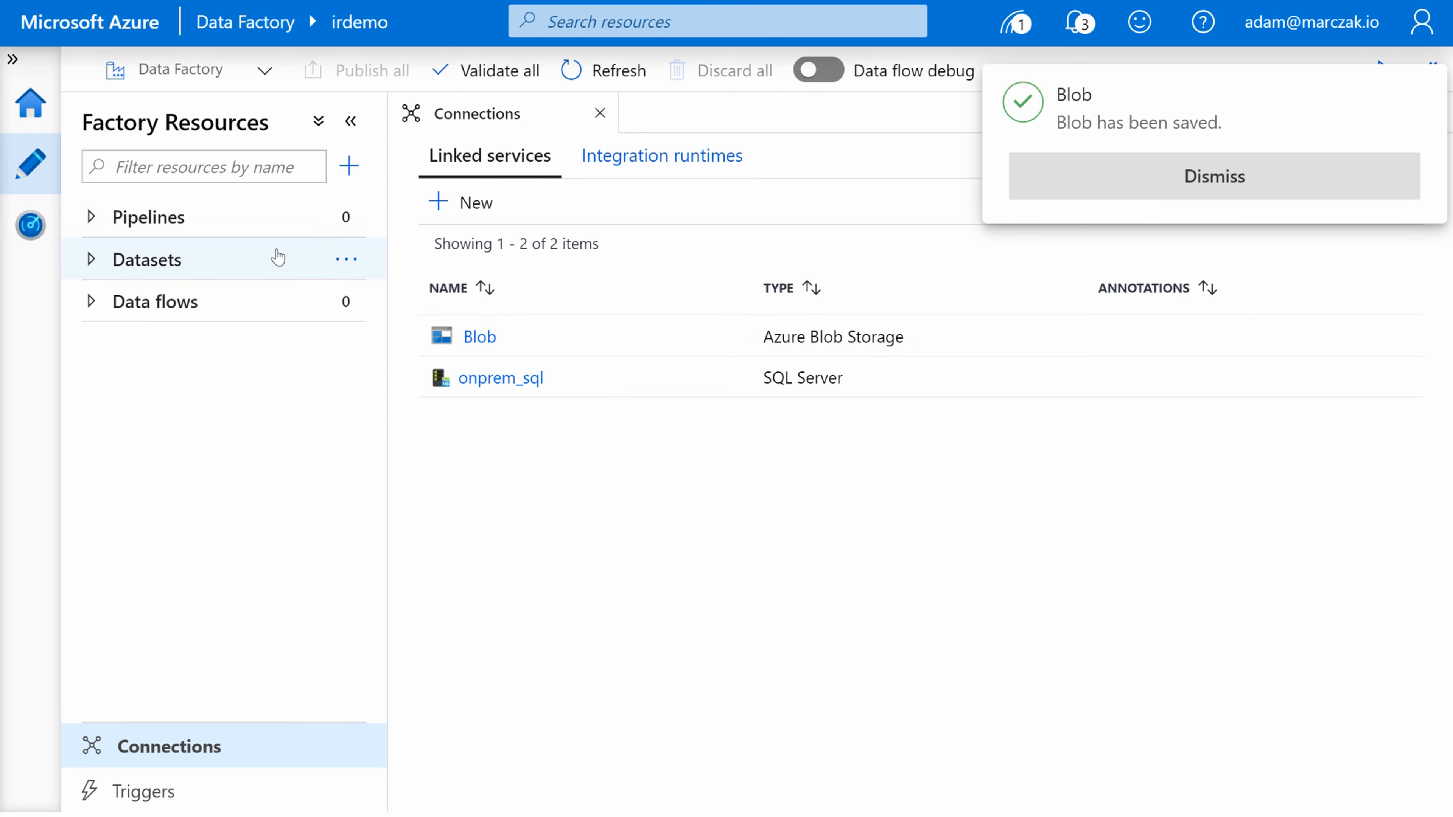
- Create a new pipeline and add a Copy data activity from Move & transform to its canvas
{"action": "left_click", "coordinate": [346, 216]}
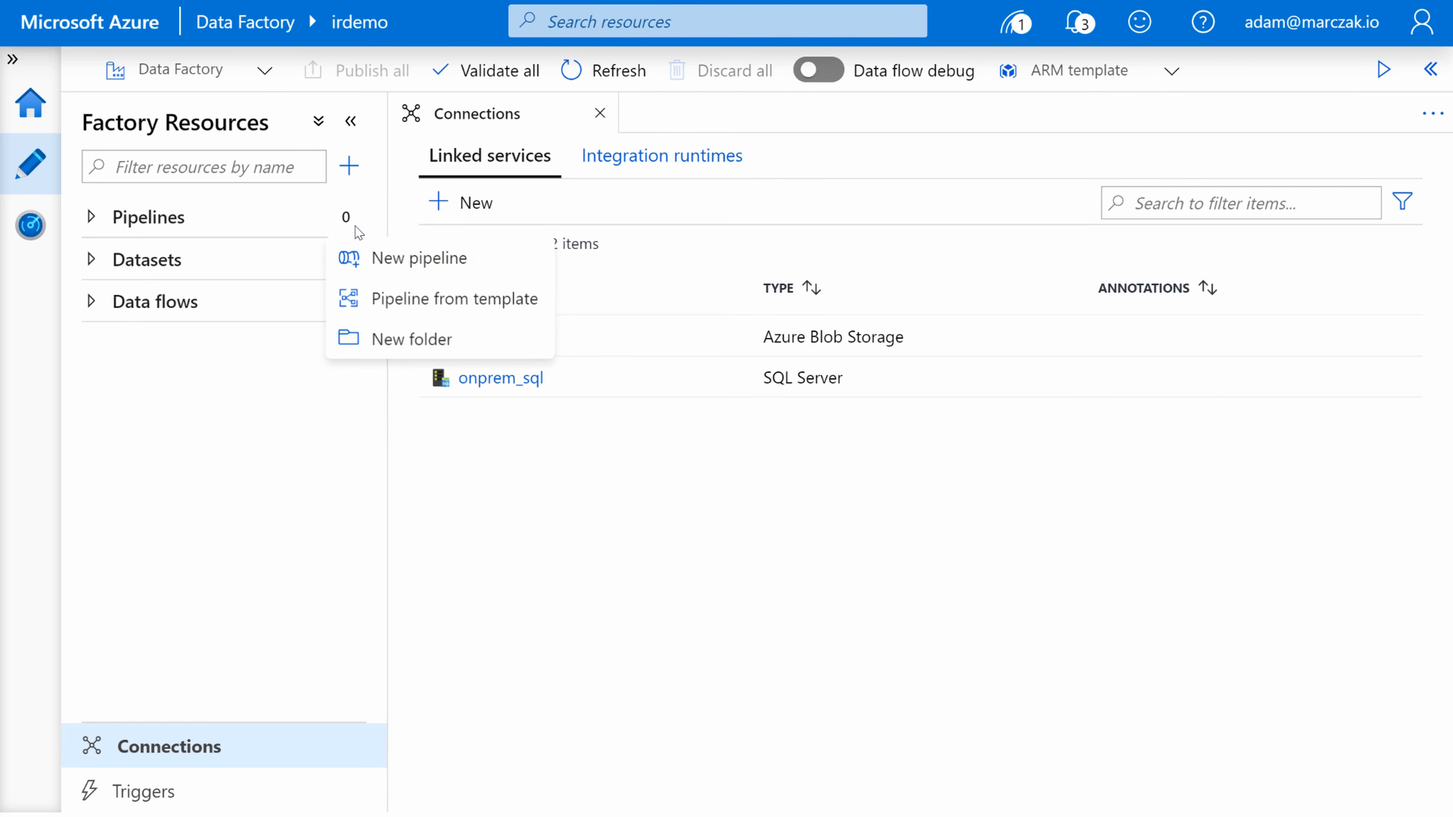
{"action": "left_click", "coordinate": [419, 273]}
{"action": "left_click", "coordinate": [1218, 160]}
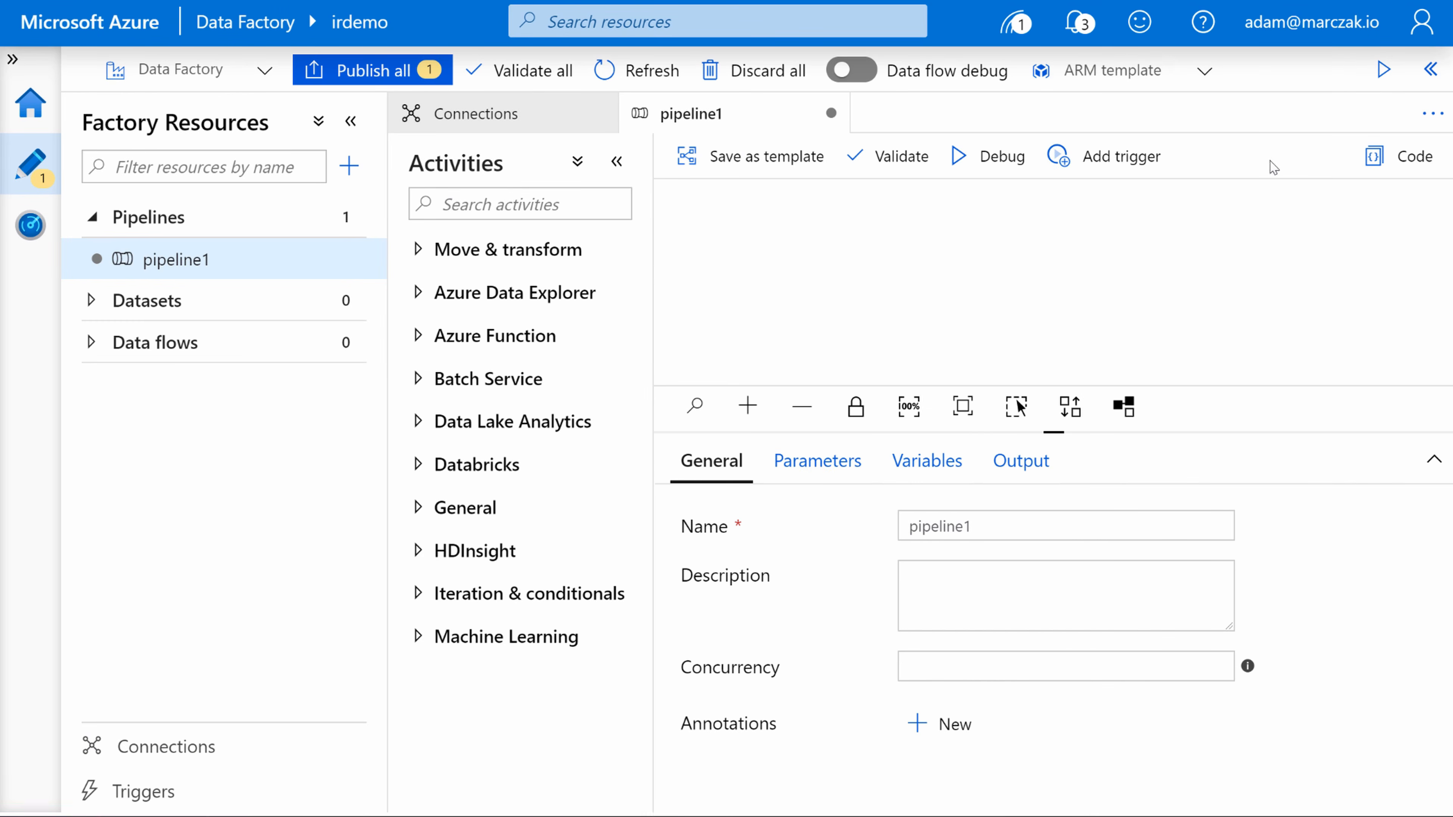
{"action": "left_click", "coordinate": [480, 251]}
{"action": "left_click_drag", "start_coordinate": [486, 296], "coordinate": [941, 315]}
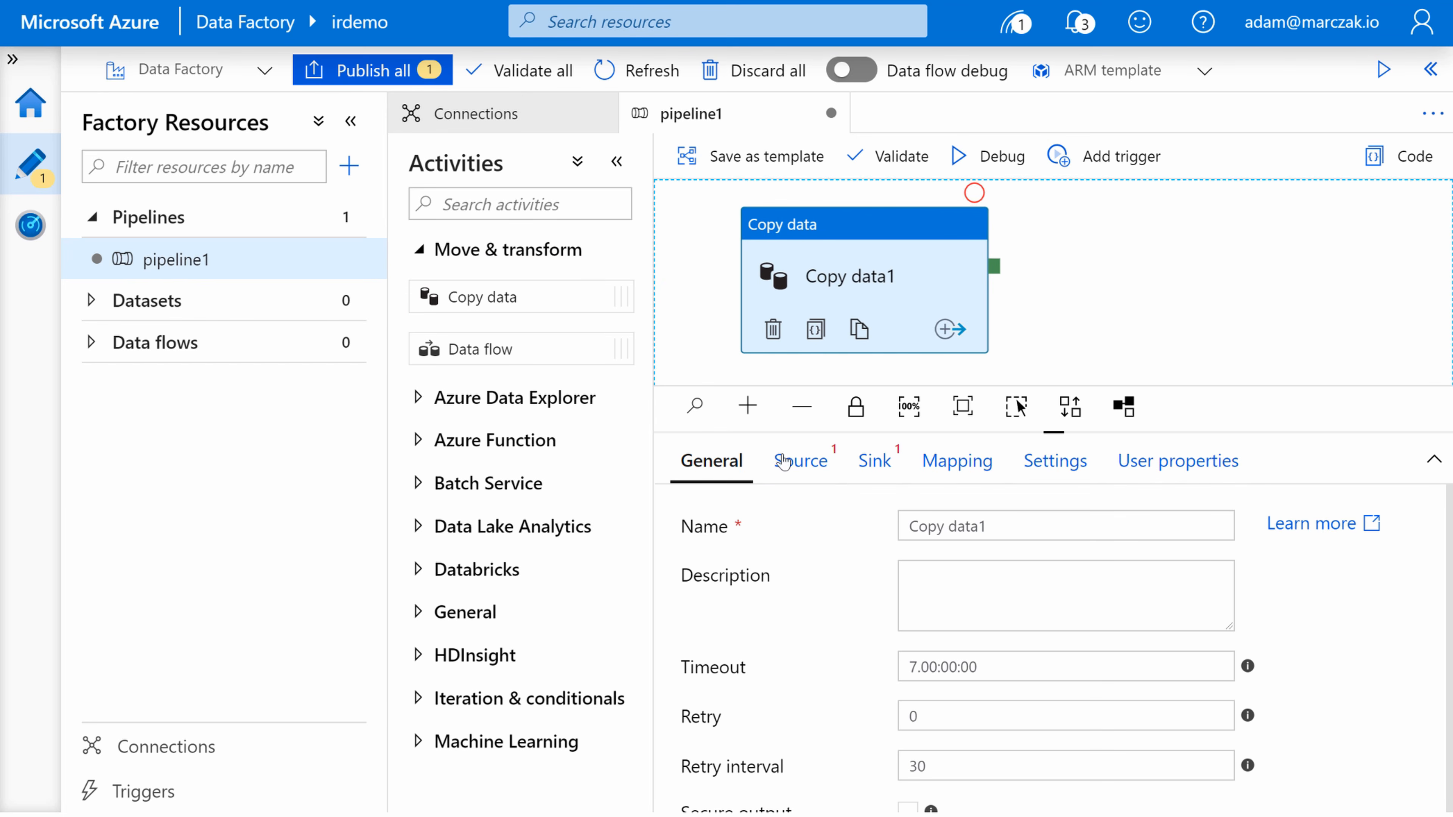
- Start a new source dataset for the Copy data activity, searching for sql and choosing SQL Server as its data store
{"action": "left_click", "coordinate": [827, 472]}
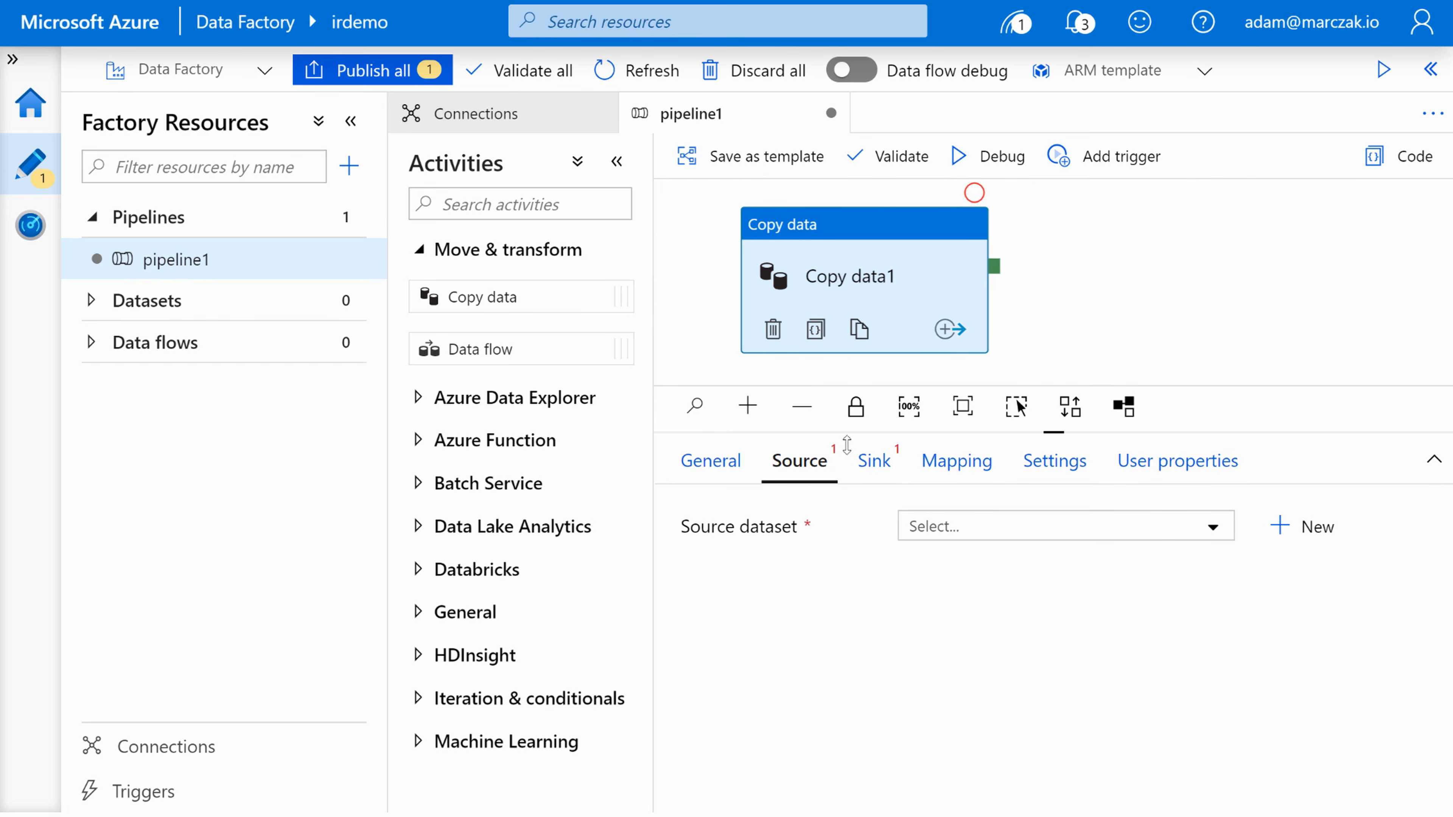
{"action": "left_click", "coordinate": [1281, 527]}
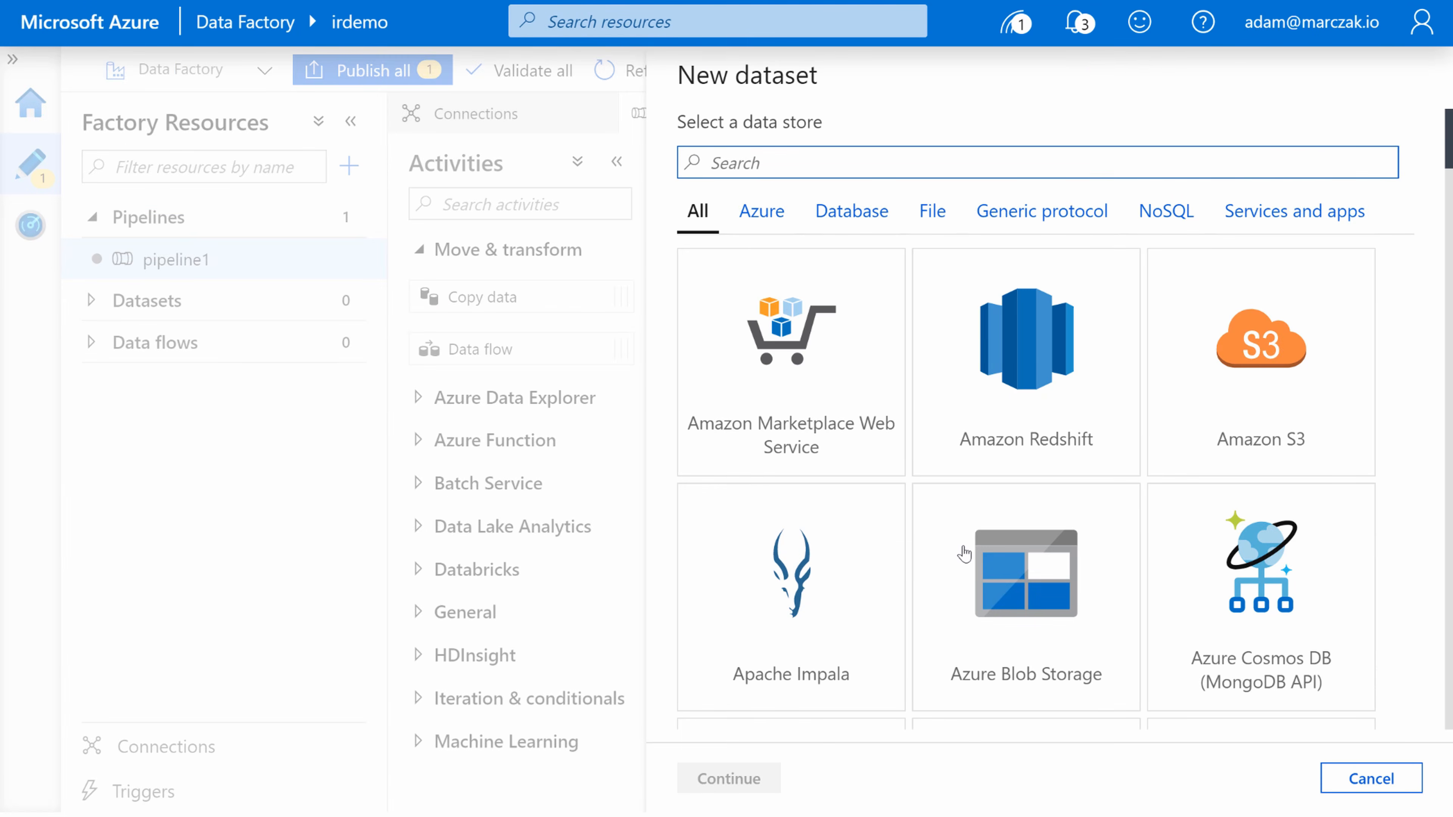
{"action": "scroll", "coordinate": [966, 552], "scroll_direction": "down", "scroll_amount": 5}
{"action": "scroll", "coordinate": [1028, 470], "scroll_direction": "up", "scroll_amount": 5}
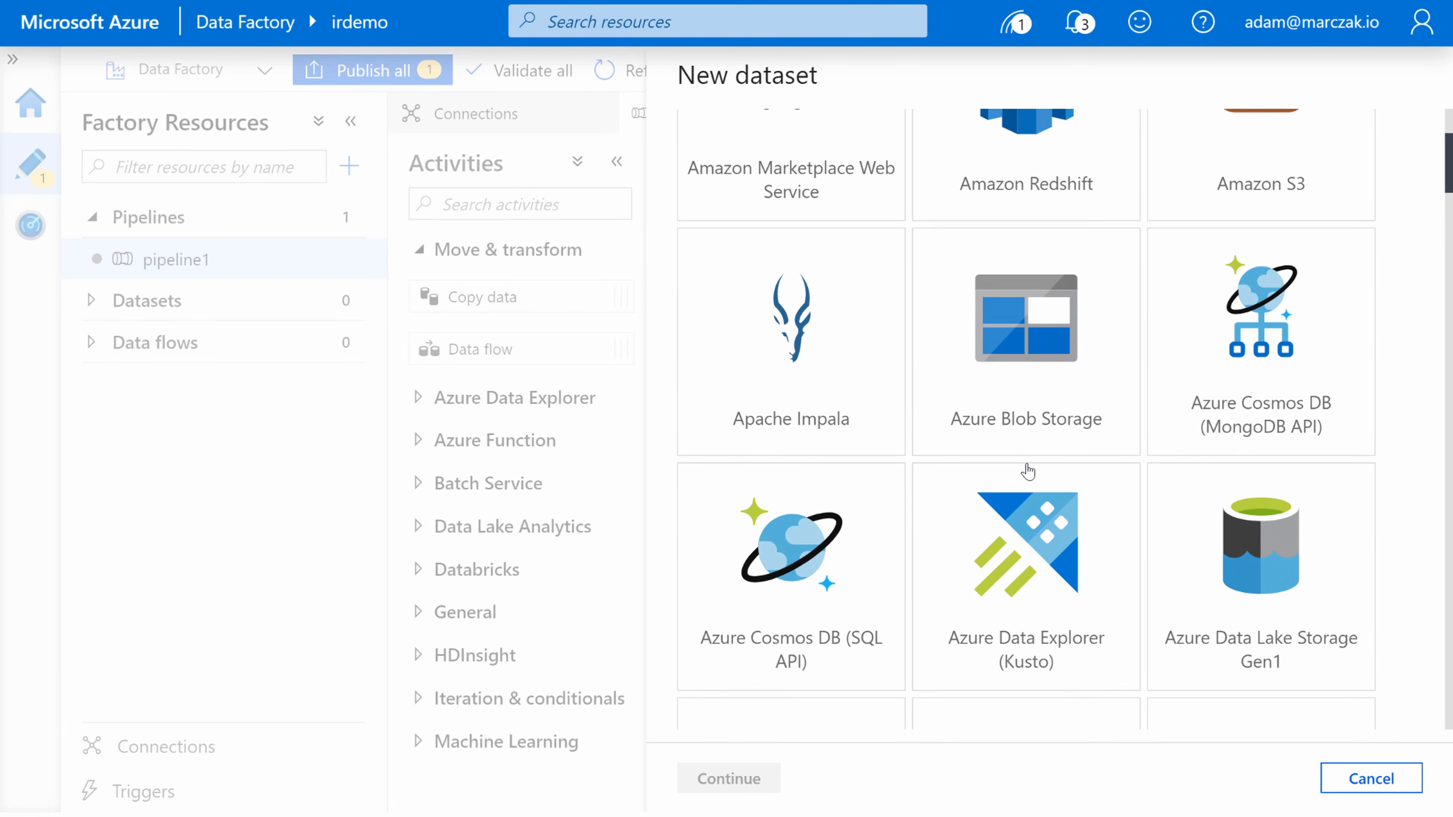
{"action": "left_click", "coordinate": [767, 172]}
{"action": "type", "text": "sql"}
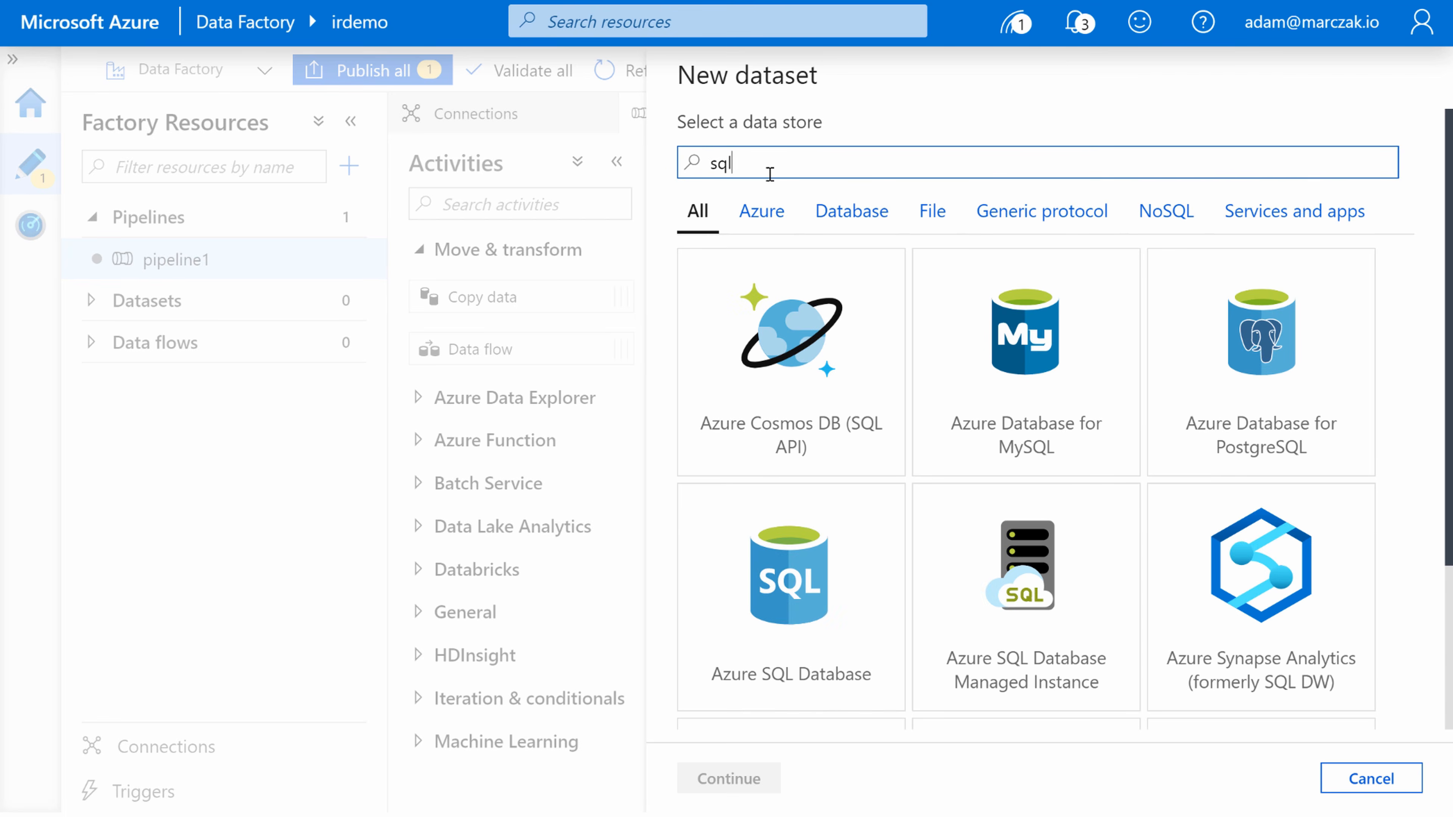
{"action": "scroll", "coordinate": [1192, 483], "scroll_direction": "down", "scroll_amount": 3}
{"action": "left_click", "coordinate": [1196, 653]}
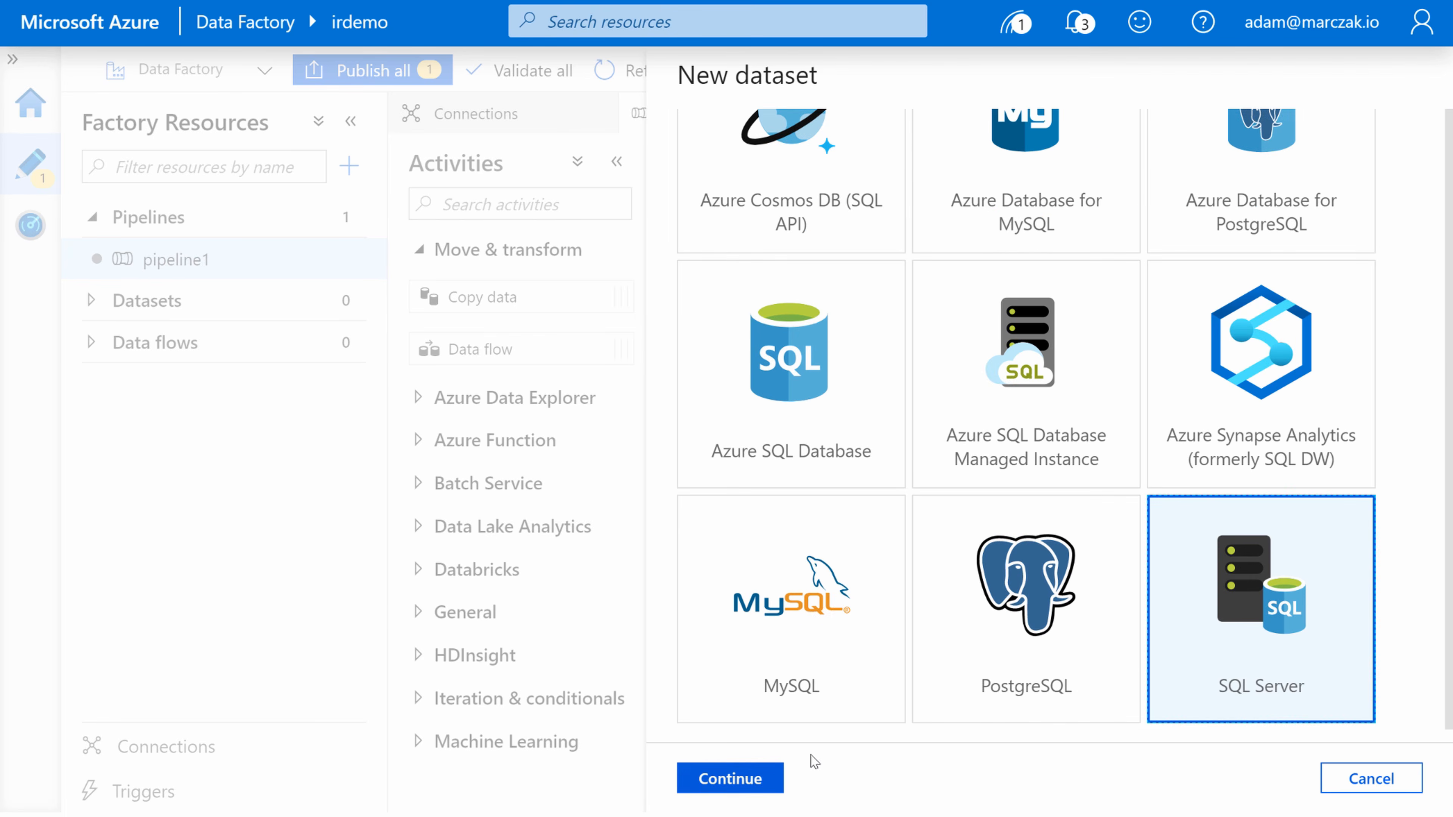
{"action": "left_click", "coordinate": [744, 777]}
- Set the source dataset's linked service to onprem_sql and name the dataset cars_table
{"action": "left_click", "coordinate": [832, 223]}
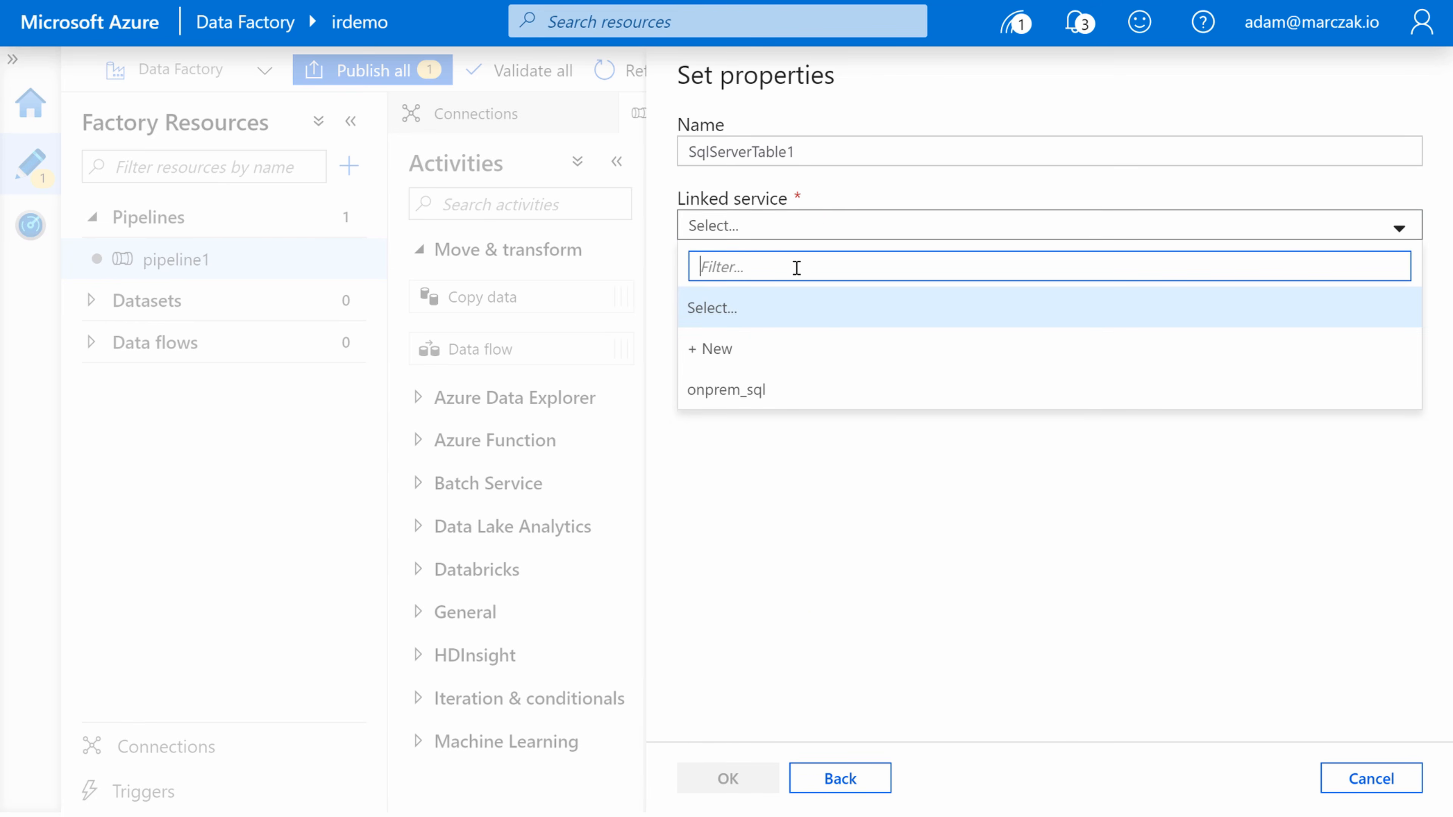
{"action": "left_click", "coordinate": [769, 395]}
{"action": "left_click_drag", "start_coordinate": [817, 150], "coordinate": [678, 154]}
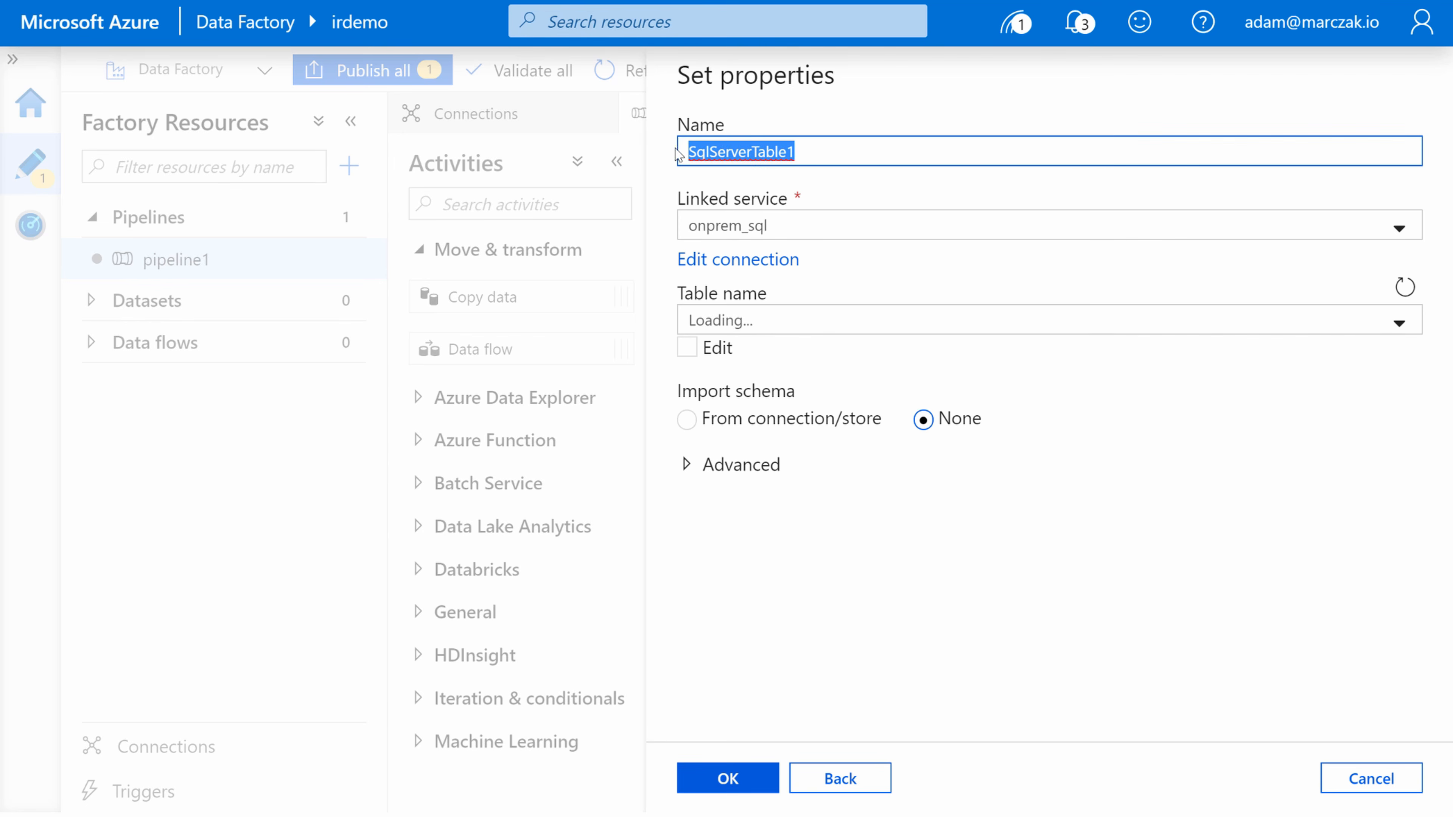
{"action": "type", "text": "cars-table"}
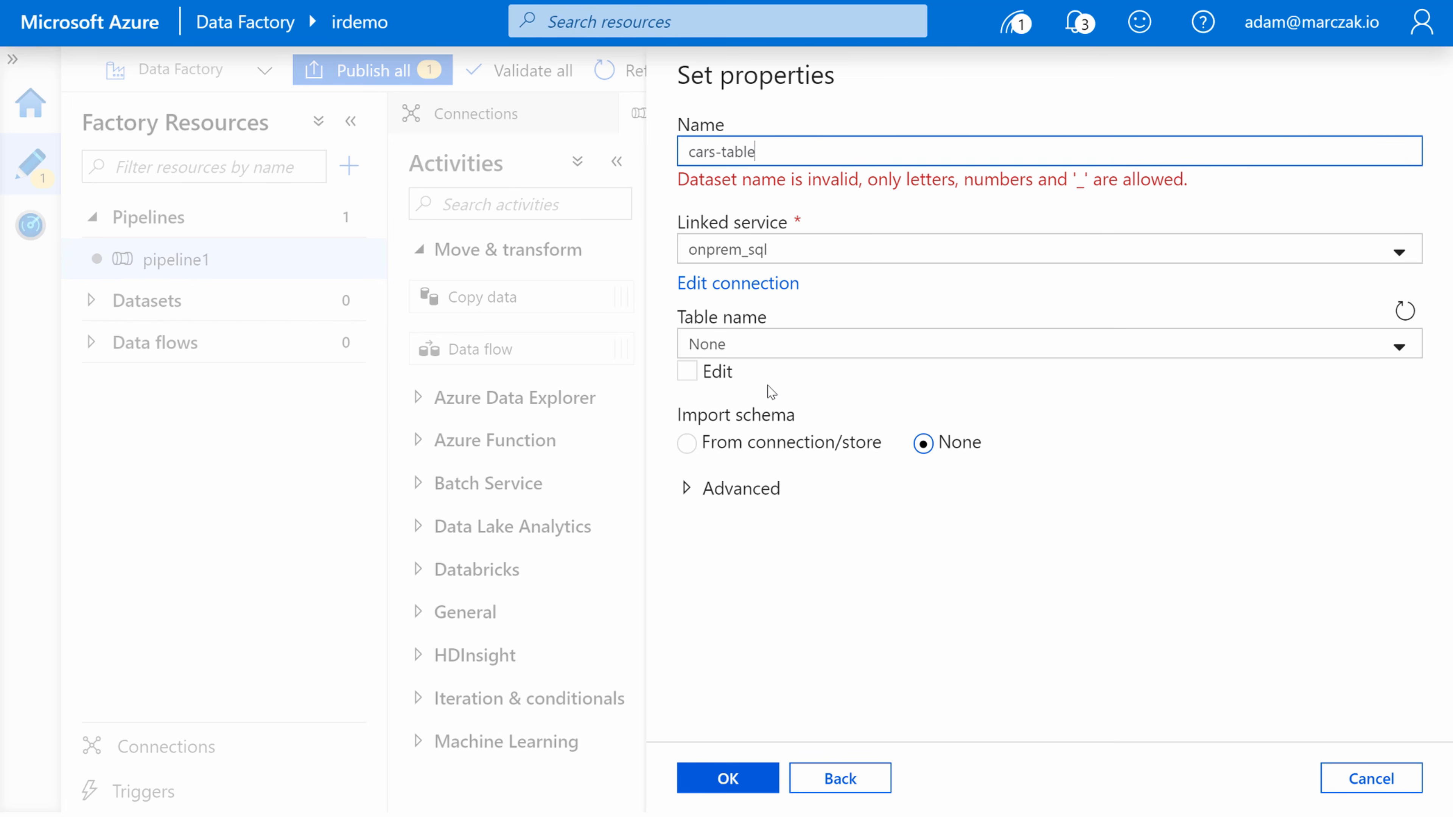
{"action": "left_click", "coordinate": [720, 152]}
{"action": "key", "text": "BackSpace"}
{"action": "type", "text": "_"}
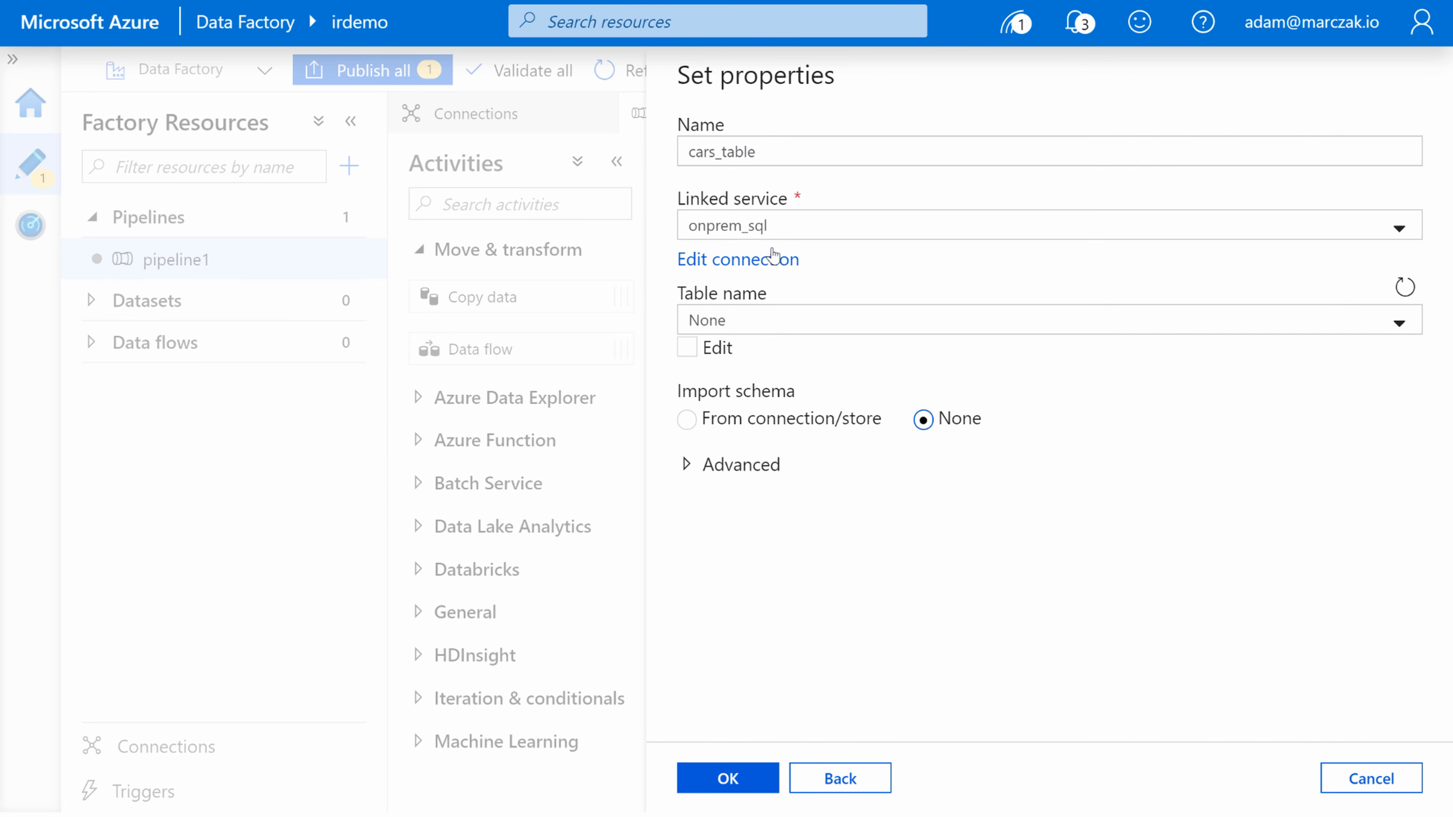
- Choose the dbo.Cars table with its schema imported from the connection/store and confirm the source dataset
{"action": "left_click", "coordinate": [746, 332]}
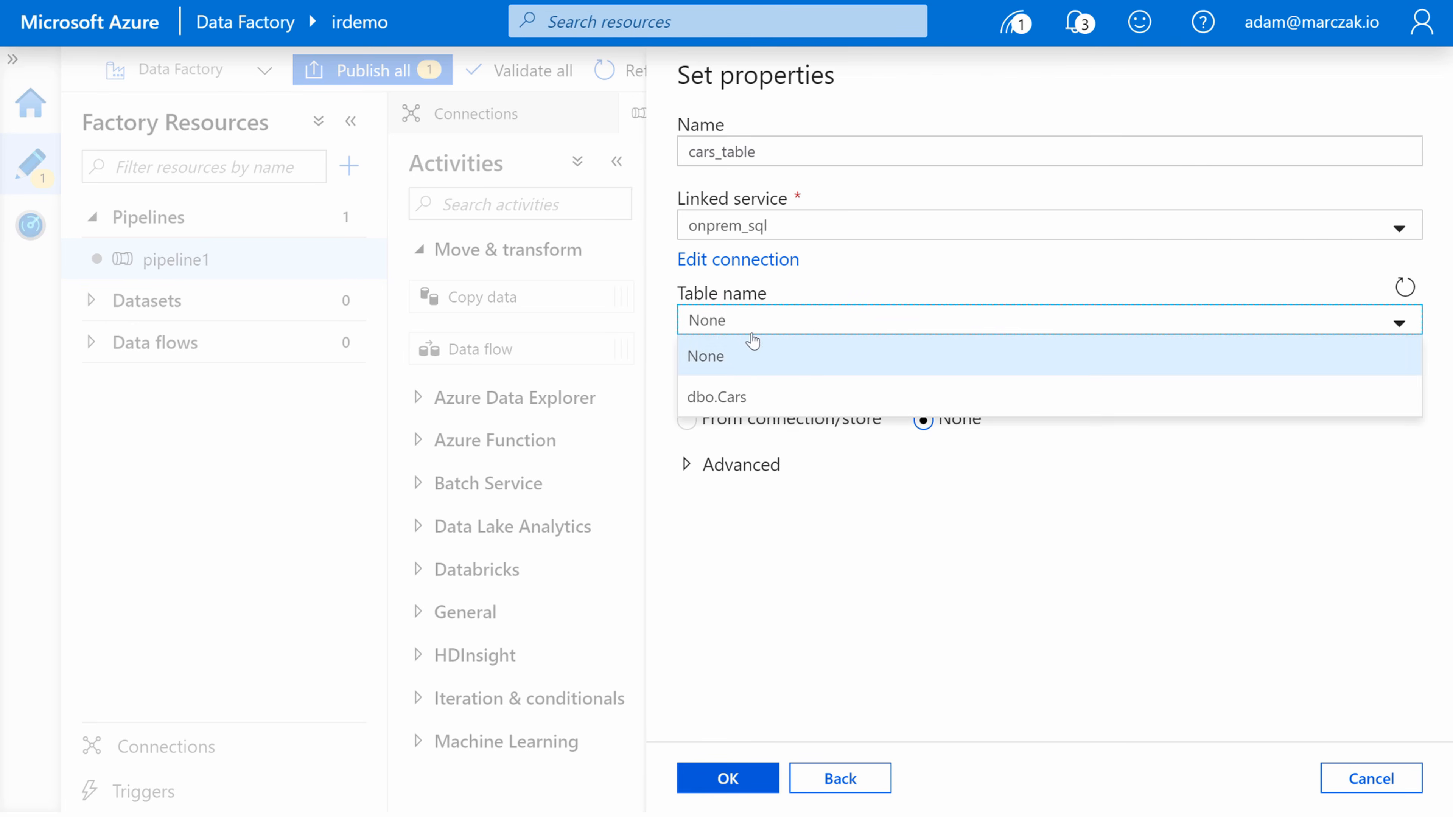
{"action": "left_click", "coordinate": [755, 399]}
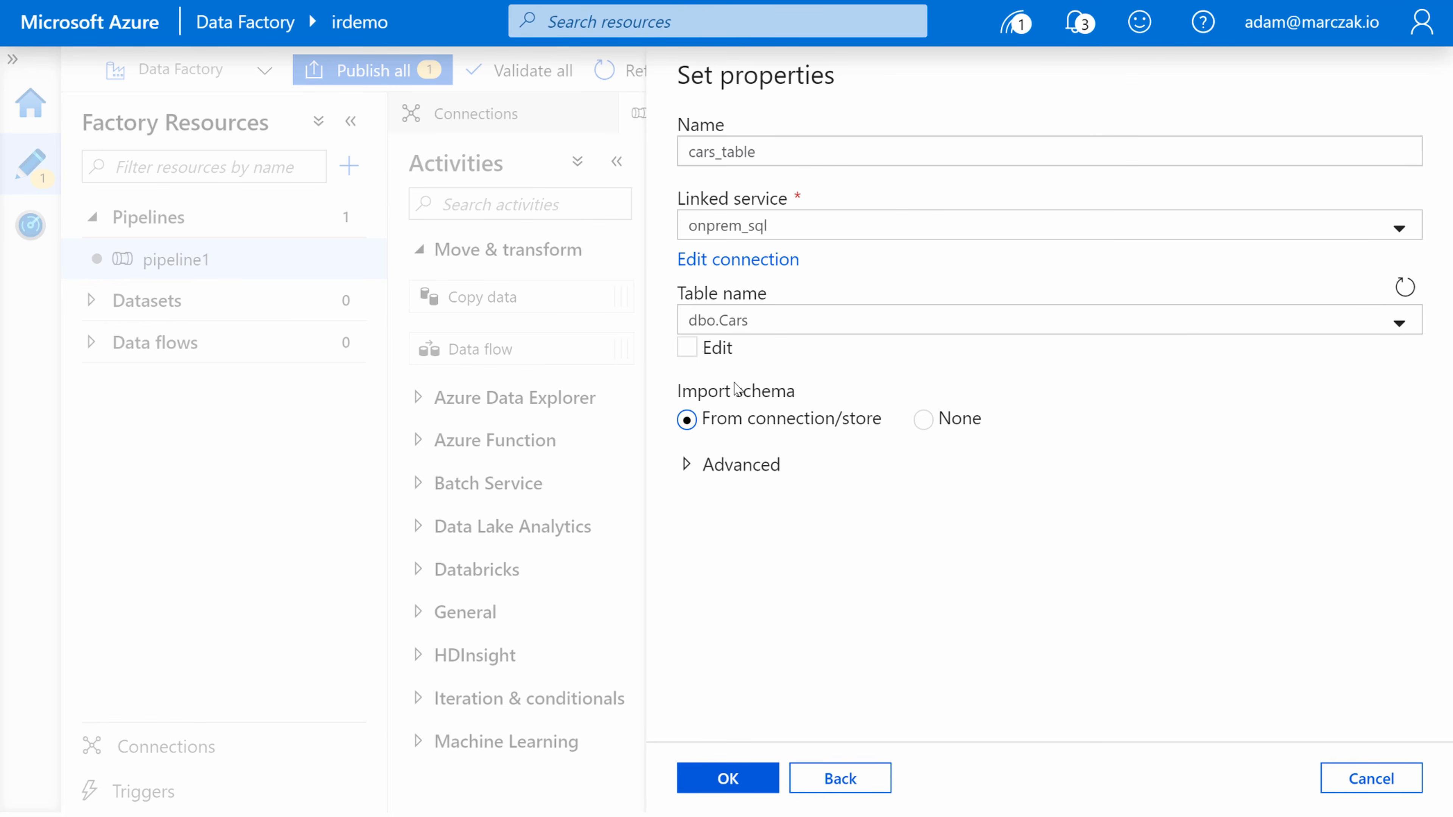
{"action": "left_click", "coordinate": [728, 779]}
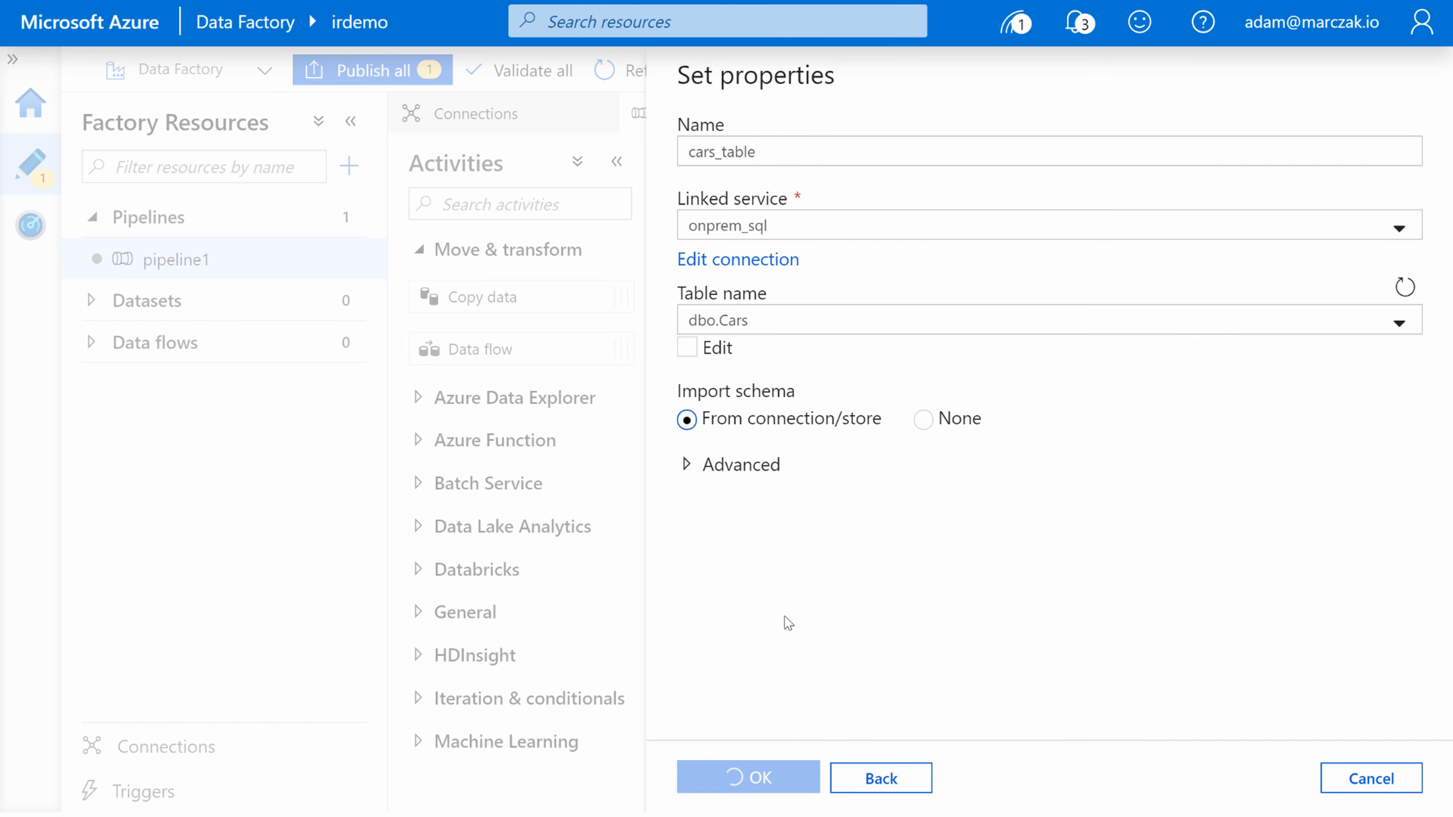
- Start a new sink dataset for the Copy data activity, using Azure Blob Storage as data store and DelimitedText as format
{"action": "left_click", "coordinate": [865, 464]}
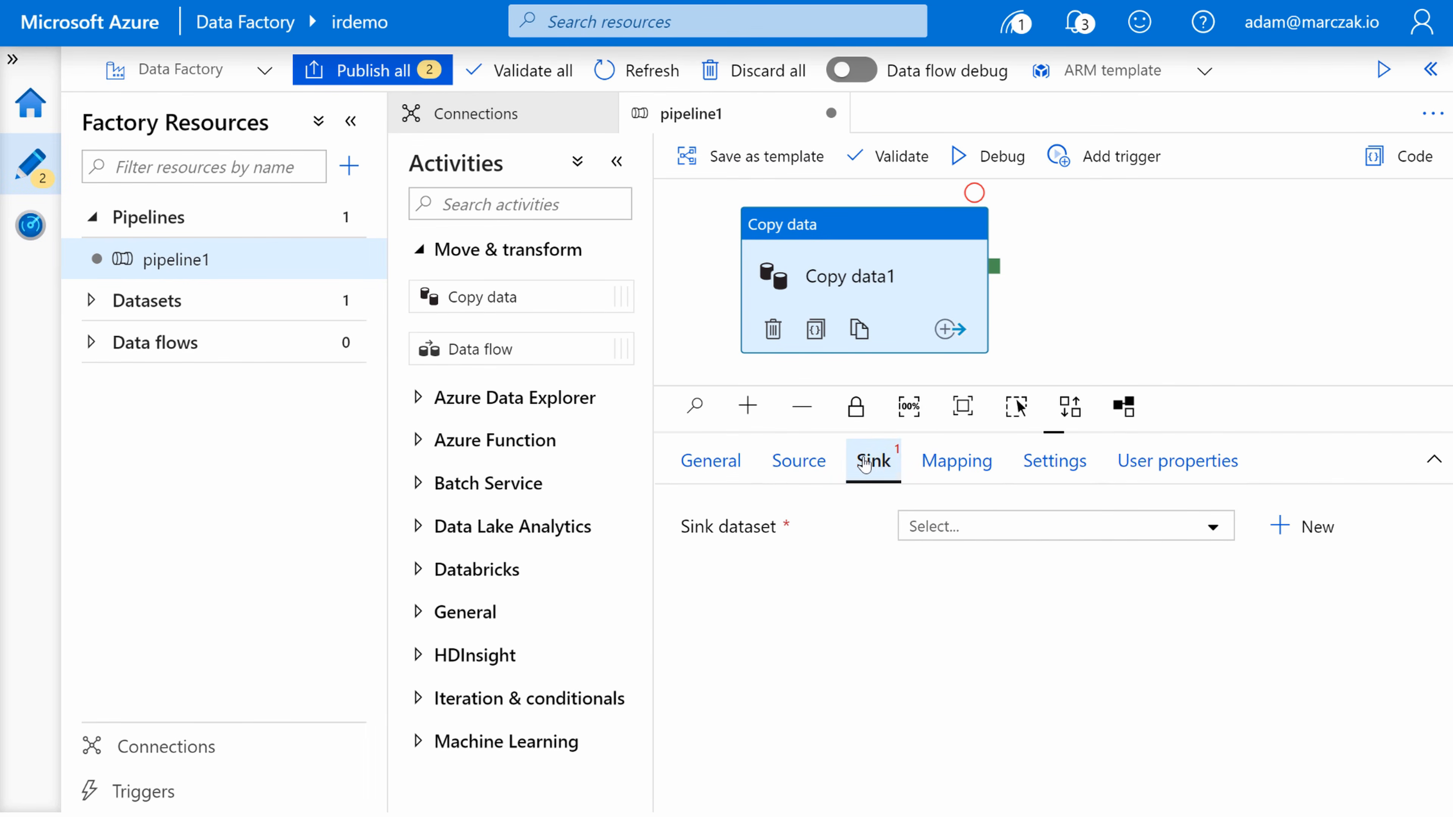
{"action": "left_click", "coordinate": [1300, 537]}
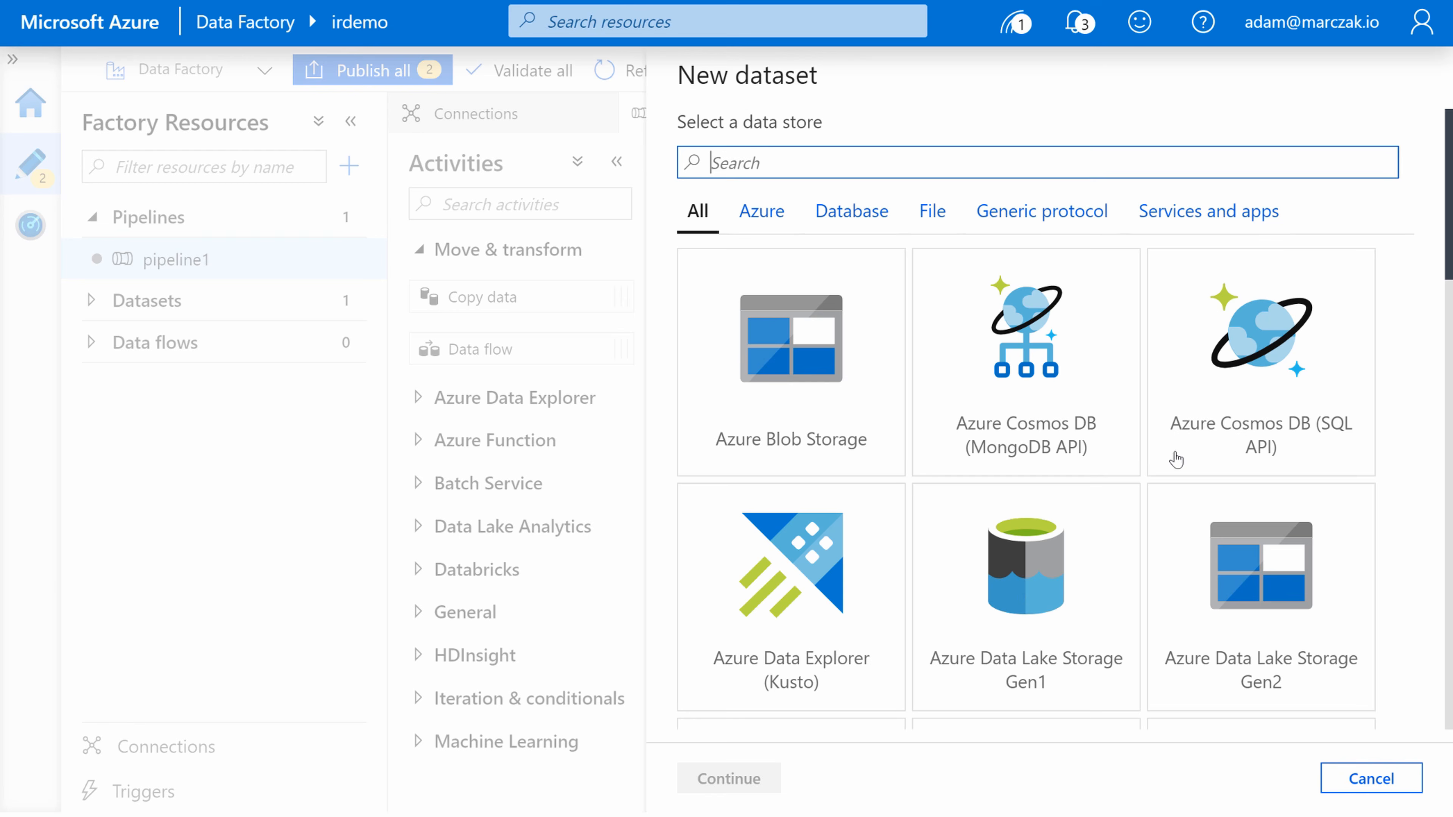
{"action": "left_click", "coordinate": [783, 378]}
{"action": "left_click", "coordinate": [738, 778]}
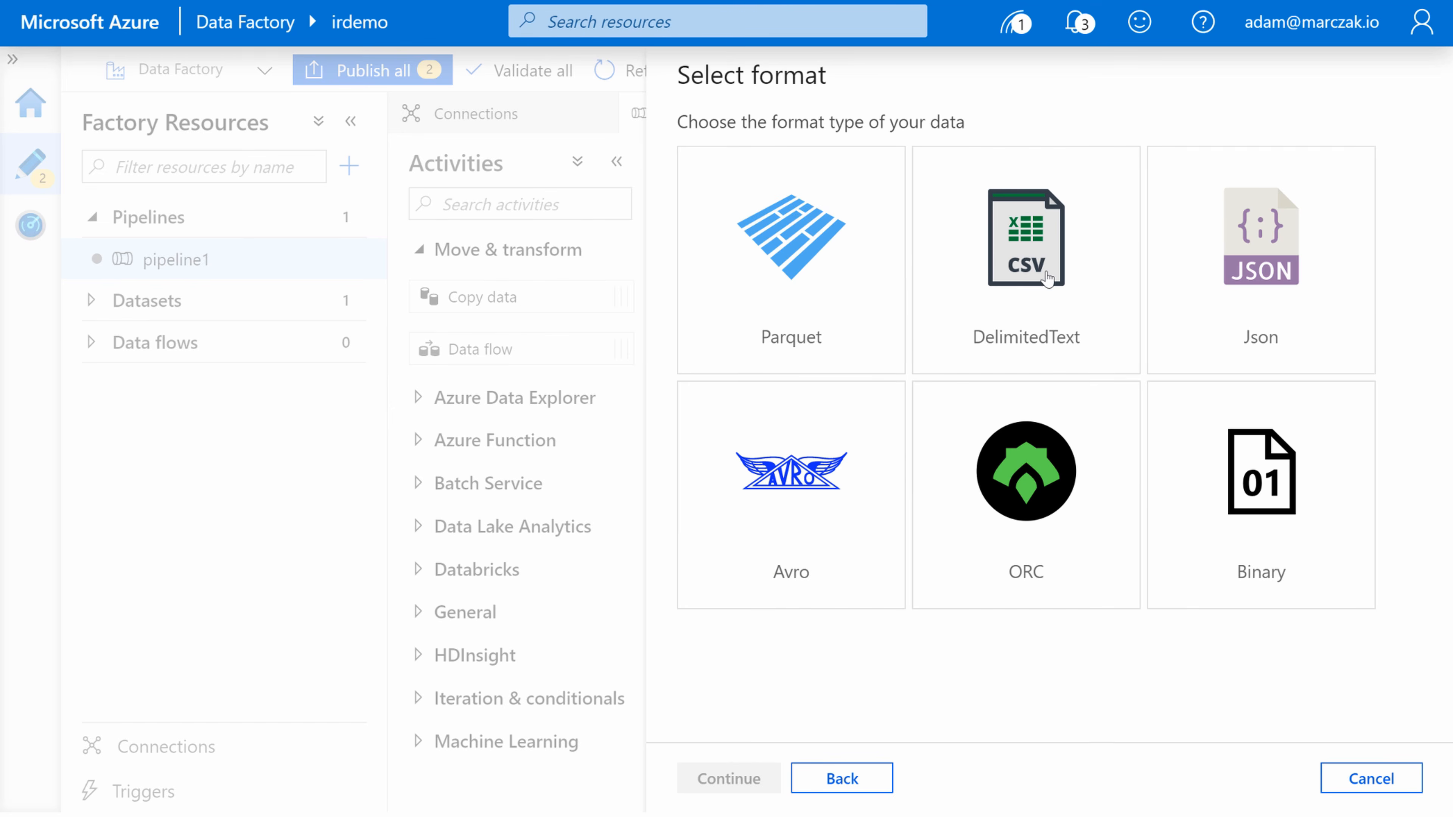
{"action": "left_click", "coordinate": [1046, 269]}
{"action": "left_click", "coordinate": [744, 779]}
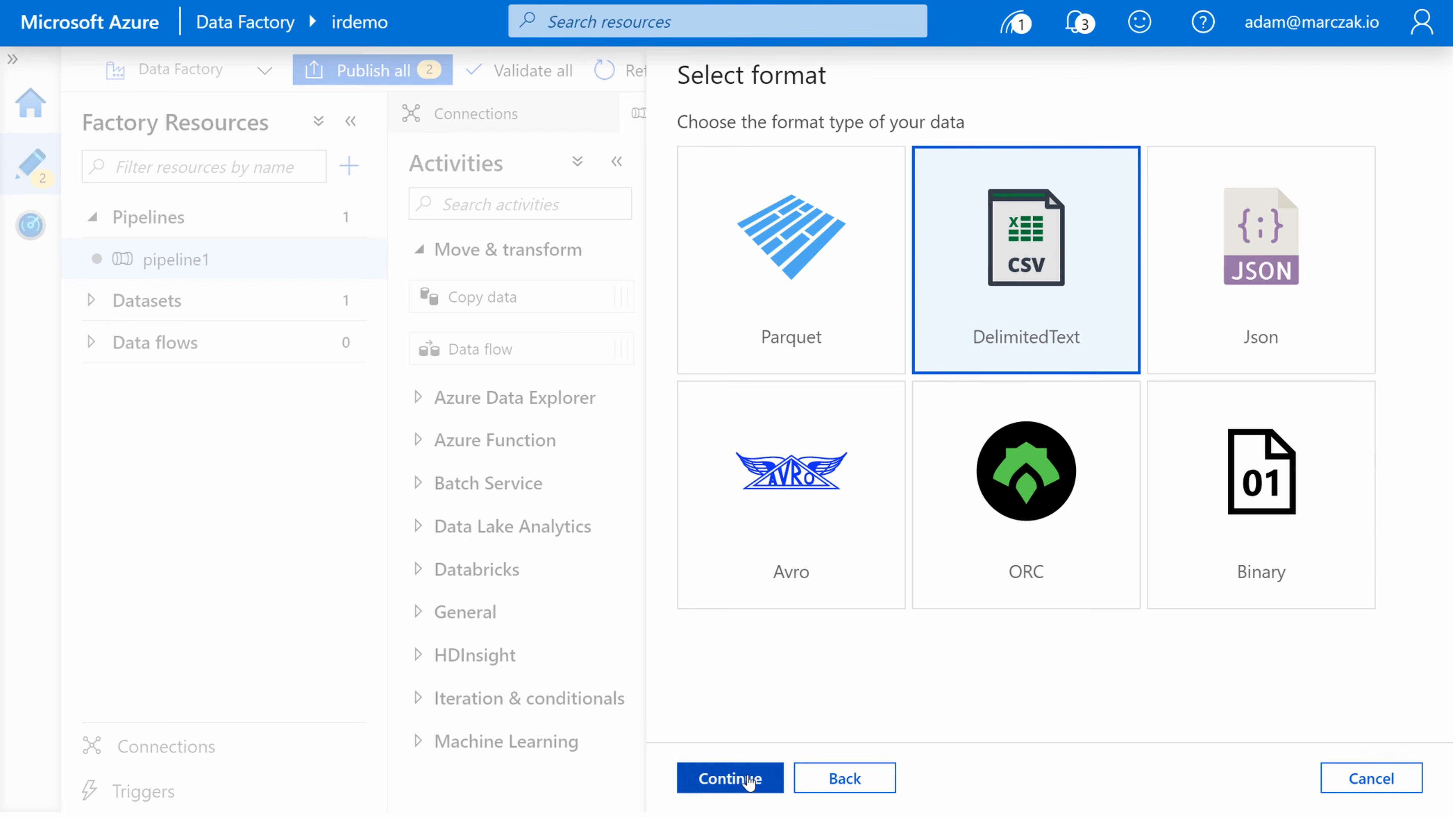
- Set the sink dataset's linked service to Blob and name the dataset cars_csv
{"action": "left_click", "coordinate": [881, 226]}
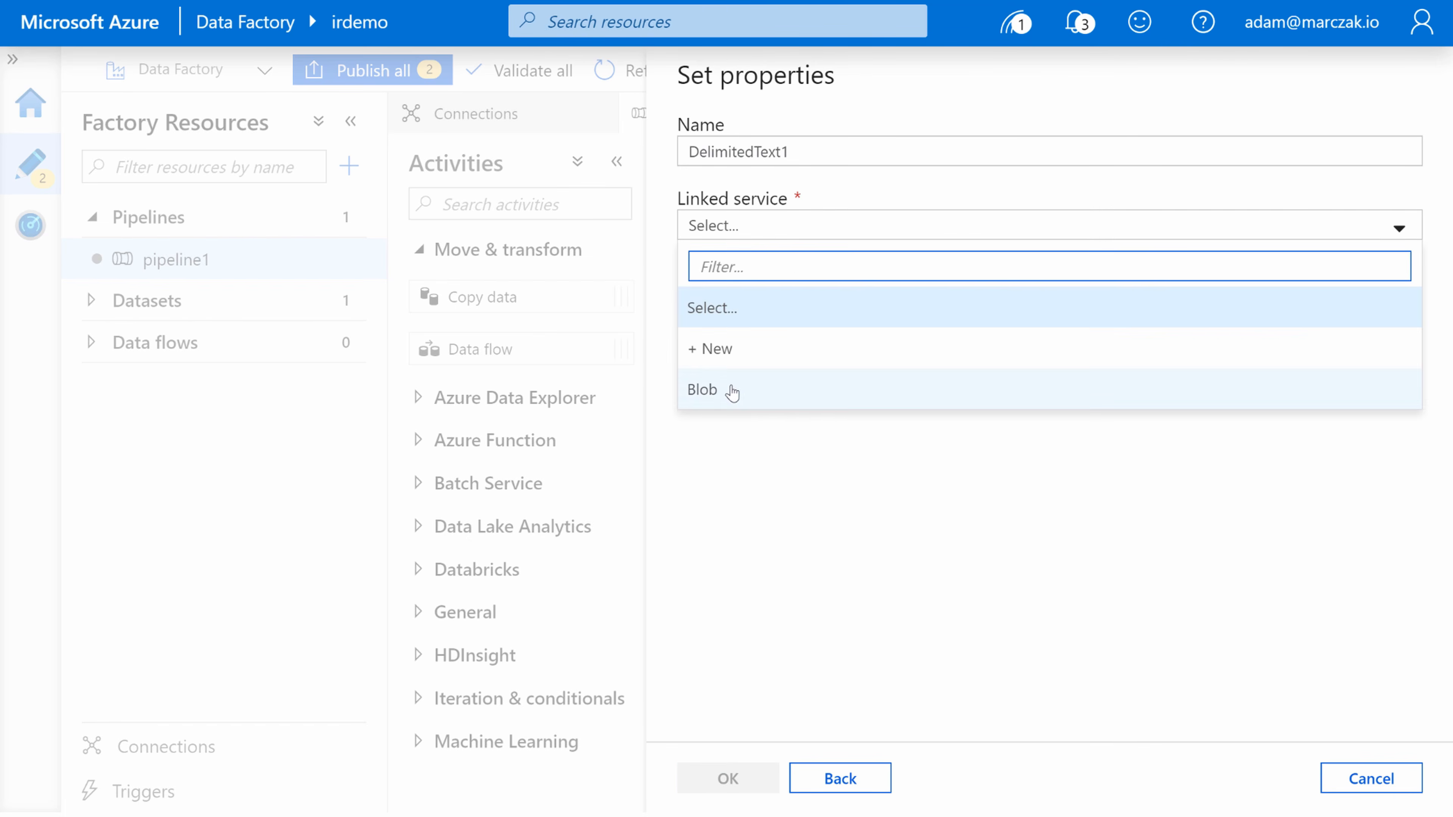
{"action": "left_click", "coordinate": [709, 389]}
{"action": "left_click_drag", "start_coordinate": [814, 162], "coordinate": [684, 162]}
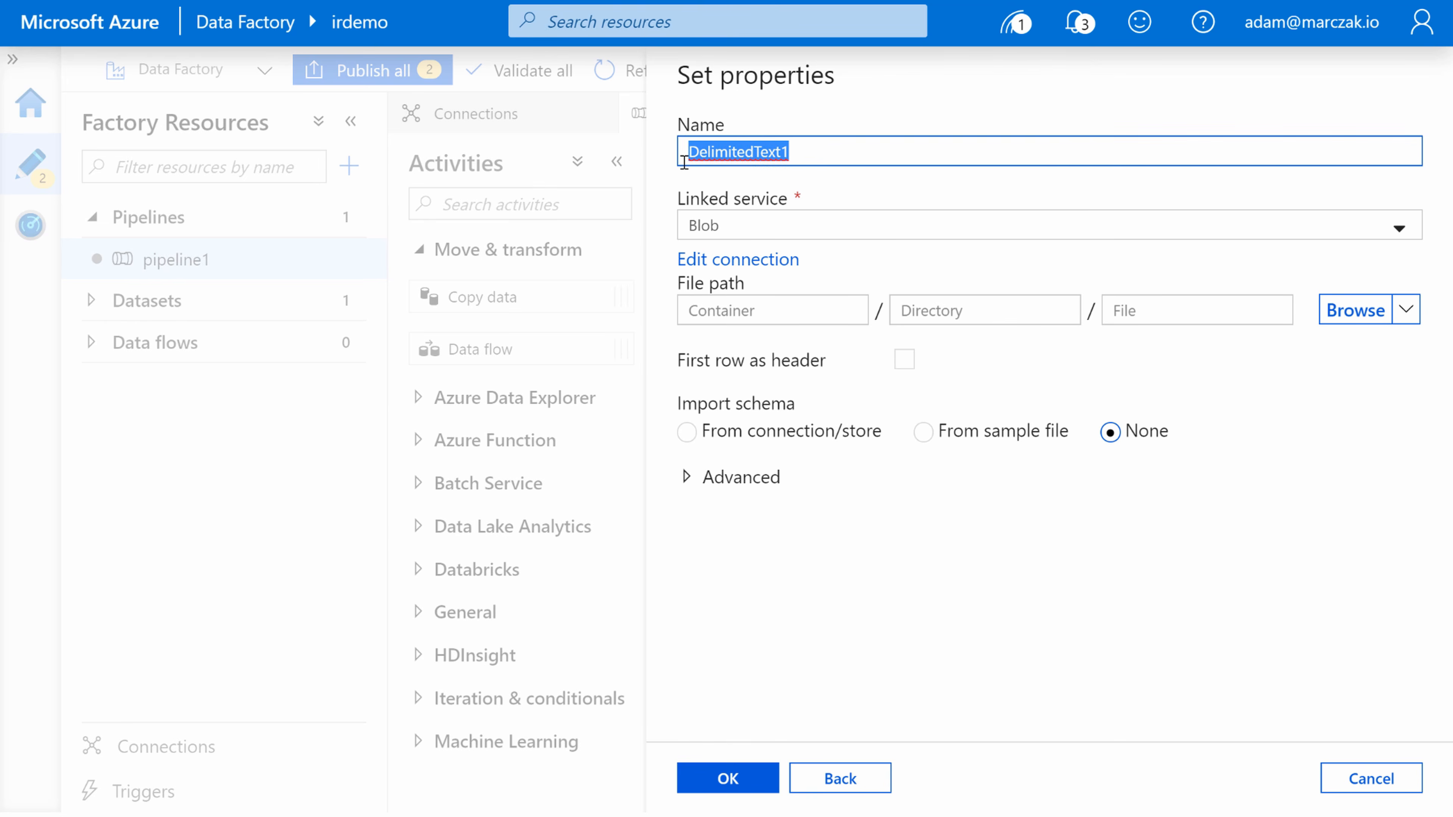
{"action": "type", "text": "d"}
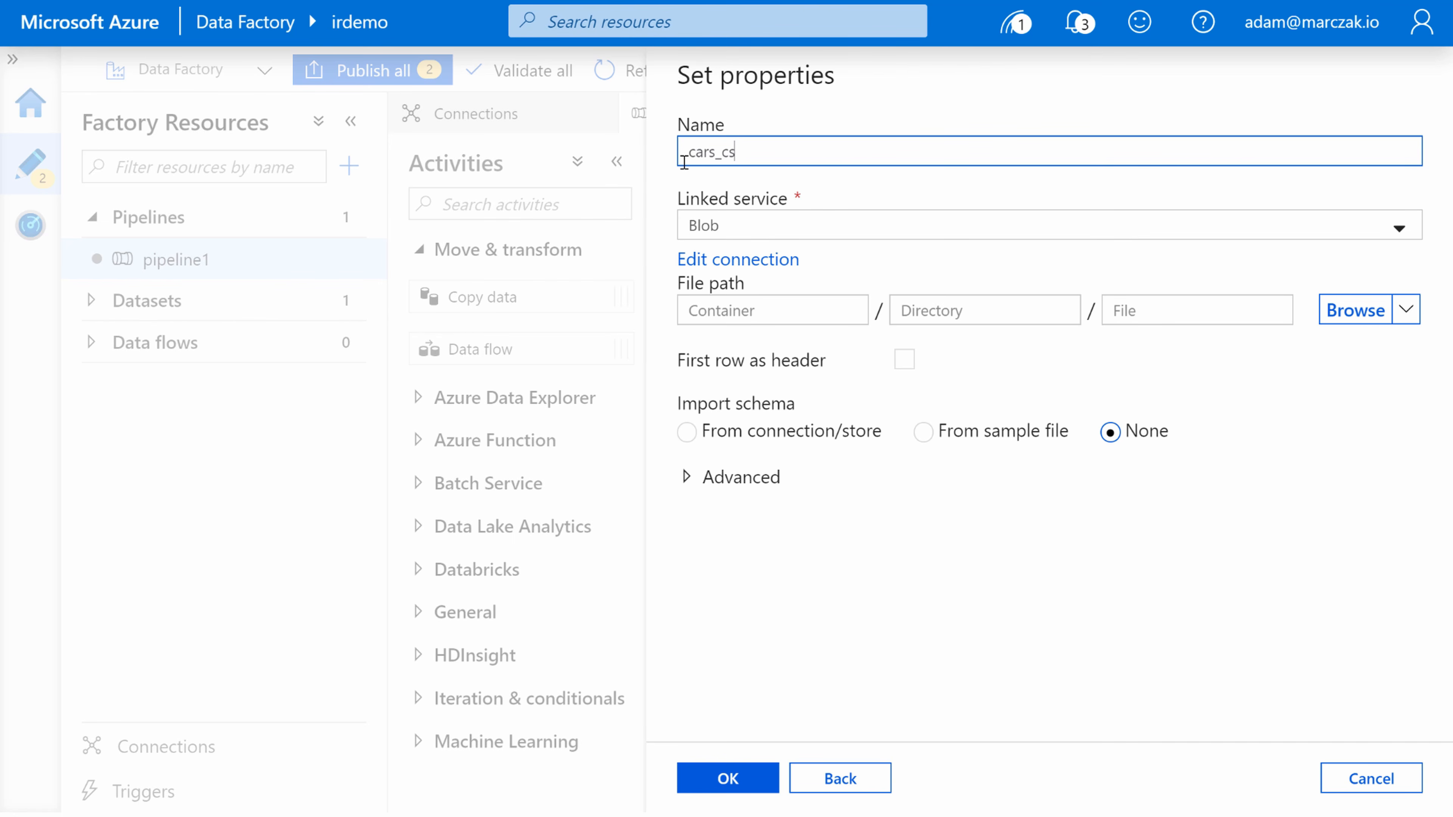
{"action": "type", "text": "ars_csv"}
- Browse the blob storage and set the sink dataset's file path to the demo container
{"action": "left_click", "coordinate": [804, 309]}
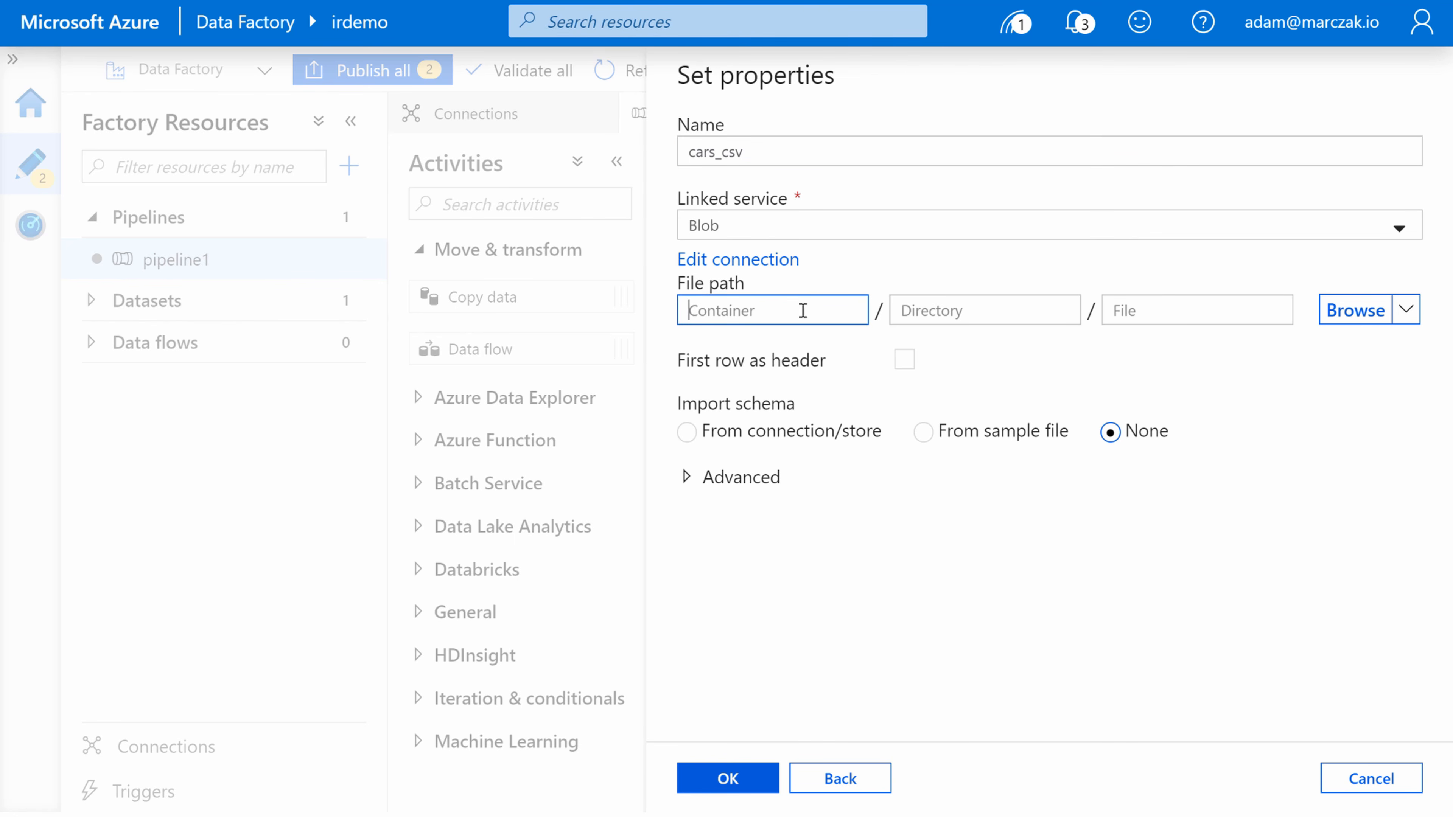
{"action": "left_click", "coordinate": [1380, 316]}
{"action": "left_click", "coordinate": [815, 222]}
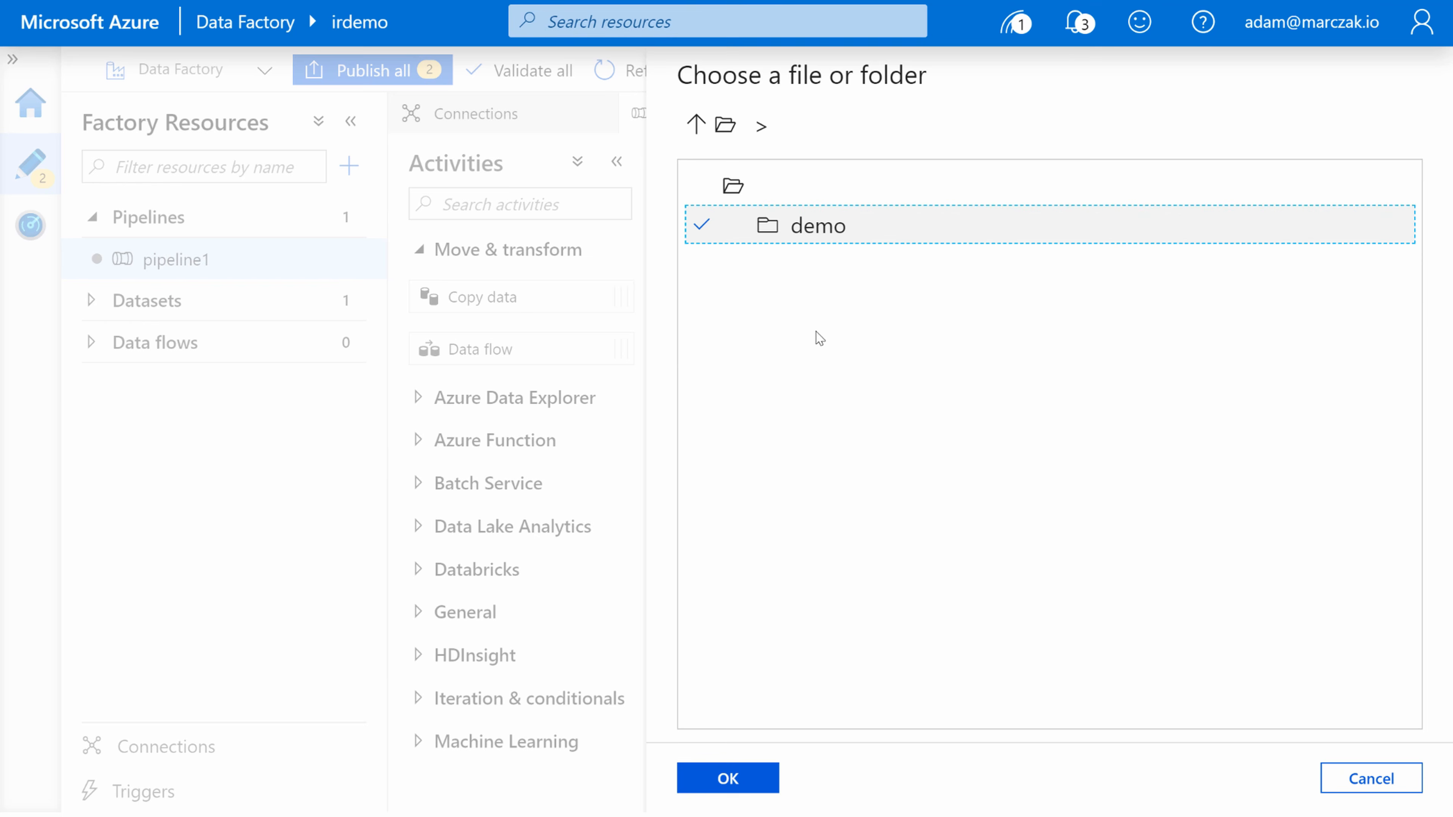
{"action": "left_click", "coordinate": [763, 779]}
- Finish the sink dataset with first row as header and import schema None, and start a debug run of the pipeline
{"action": "left_click", "coordinate": [904, 360]}
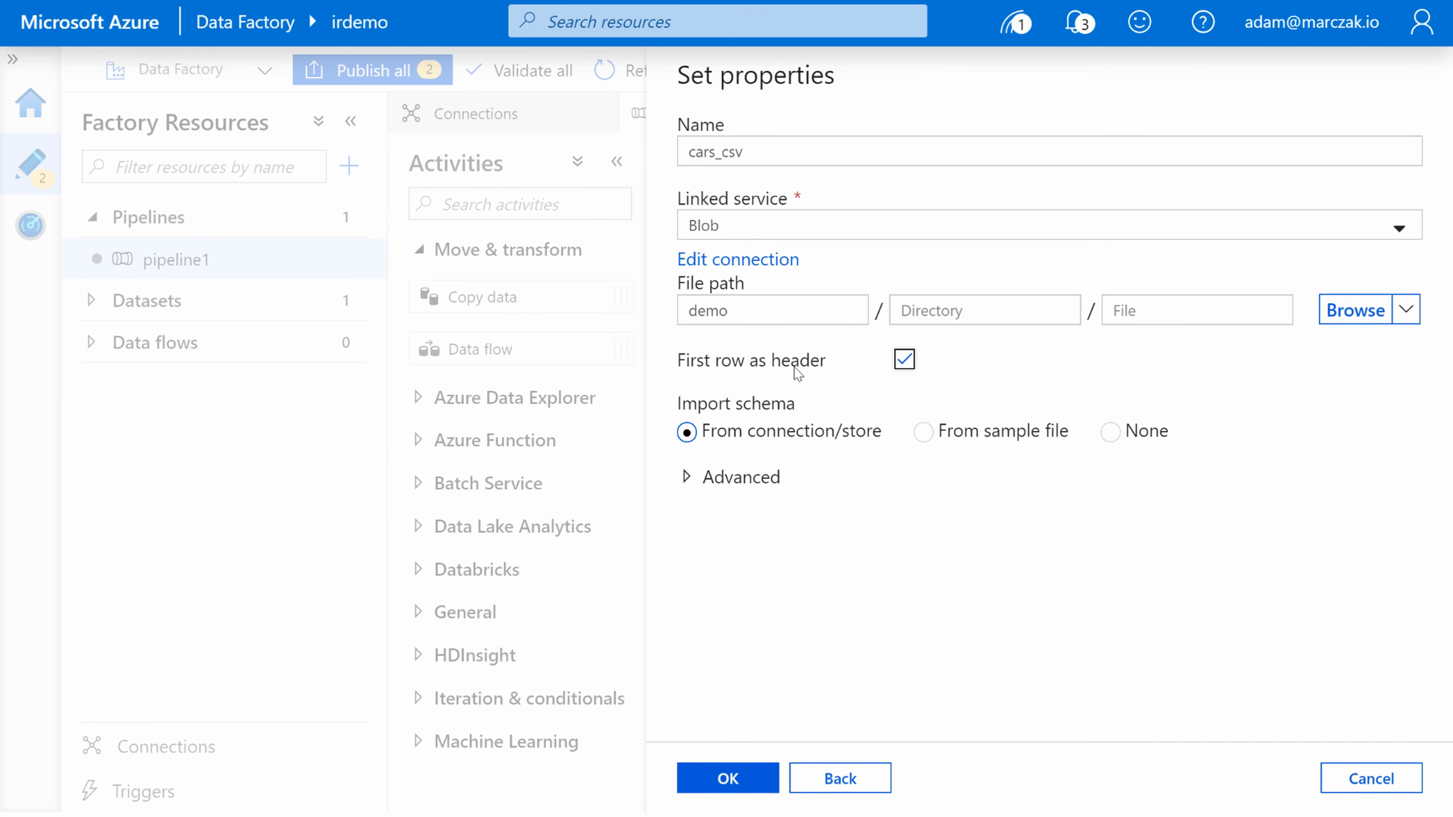
{"action": "left_click", "coordinate": [1110, 432]}
{"action": "left_click", "coordinate": [727, 778]}
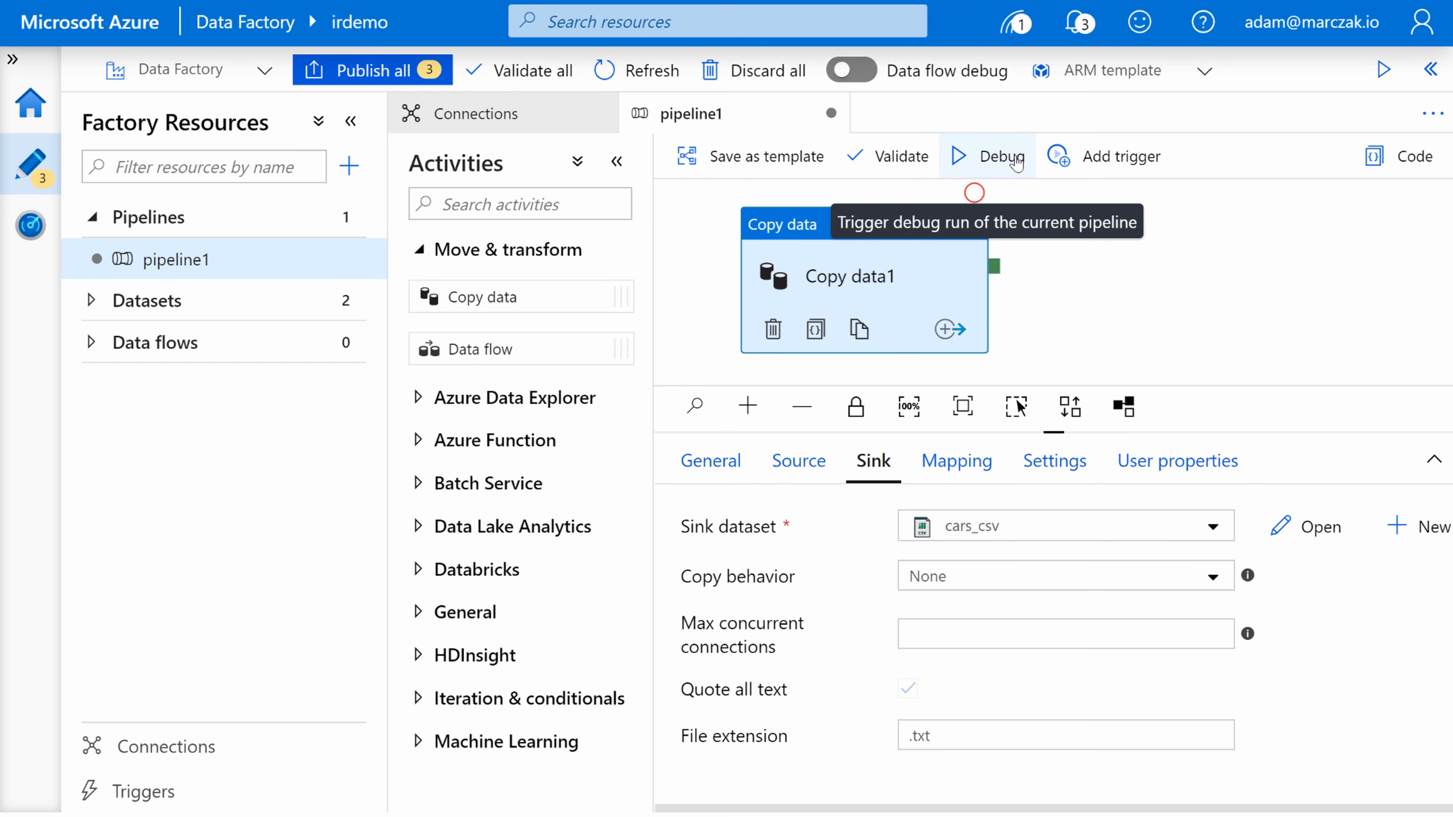
{"action": "left_click", "coordinate": [991, 166]}
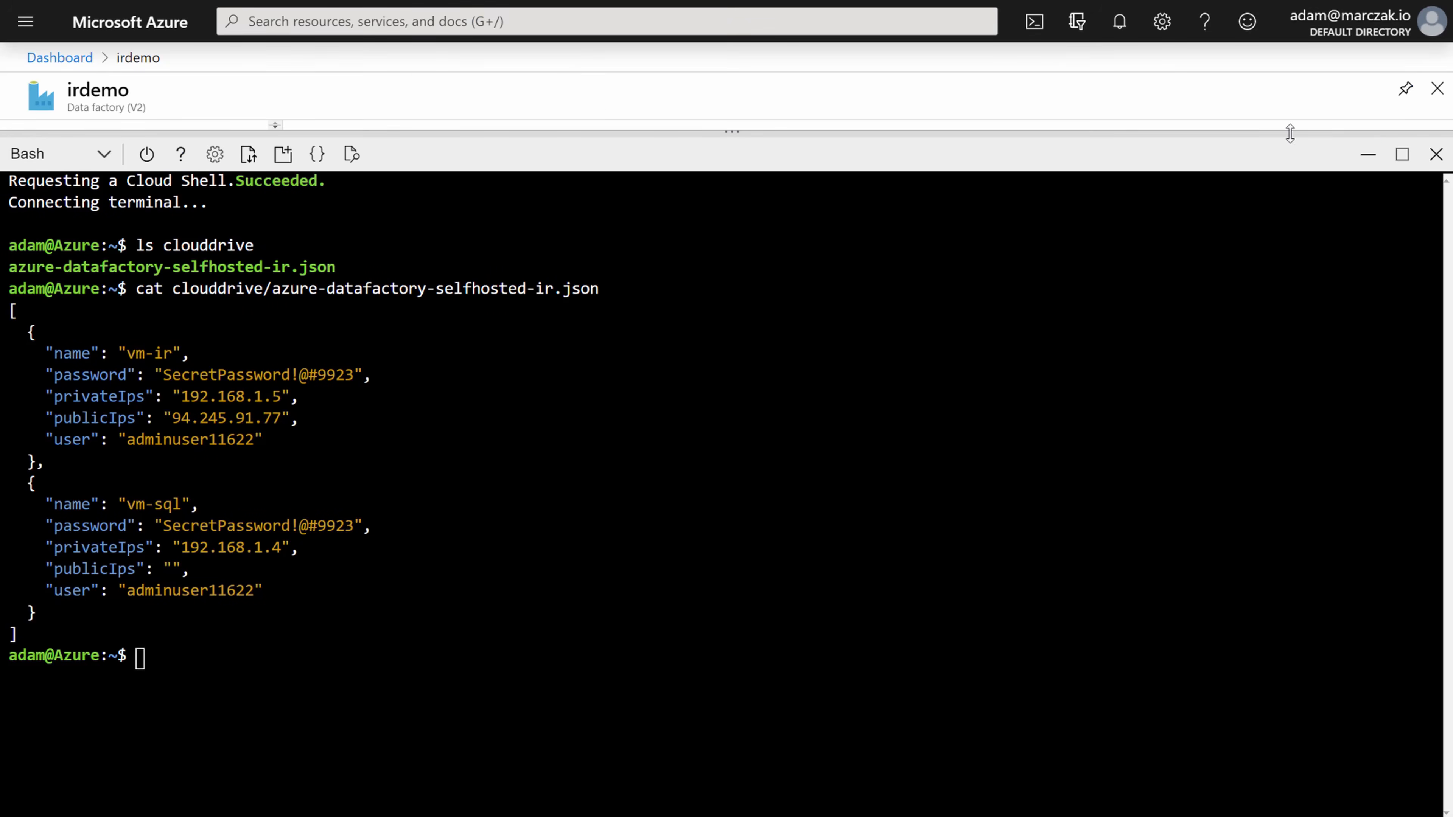
- In the Azure portal, minimize Cloud Shell and open the demo container of storage account adfirstorage17621134 in resource group azure-datafactory-selfhosted-ir
{"action": "left_click", "coordinate": [1368, 154]}
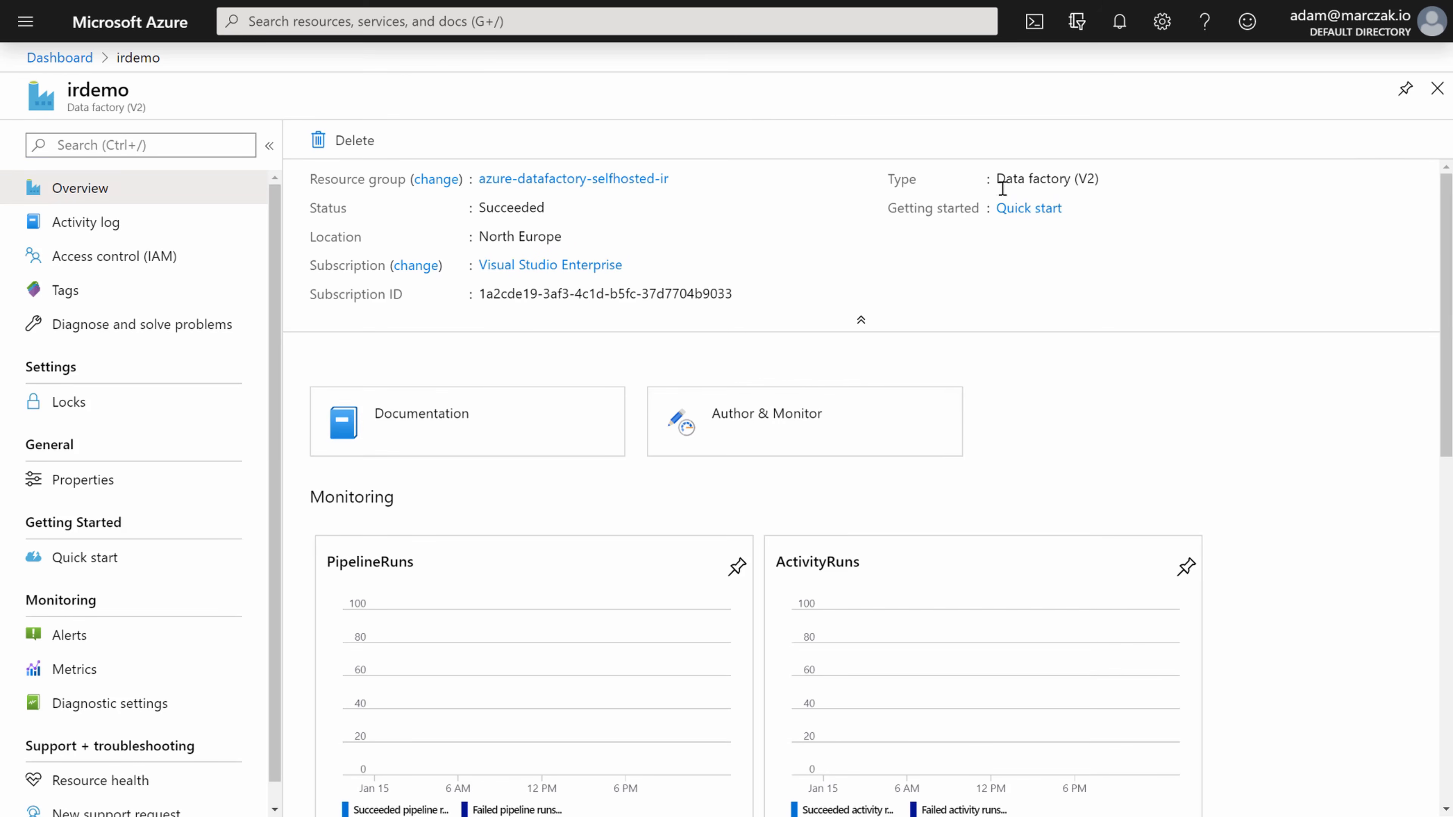
{"action": "left_click", "coordinate": [581, 181]}
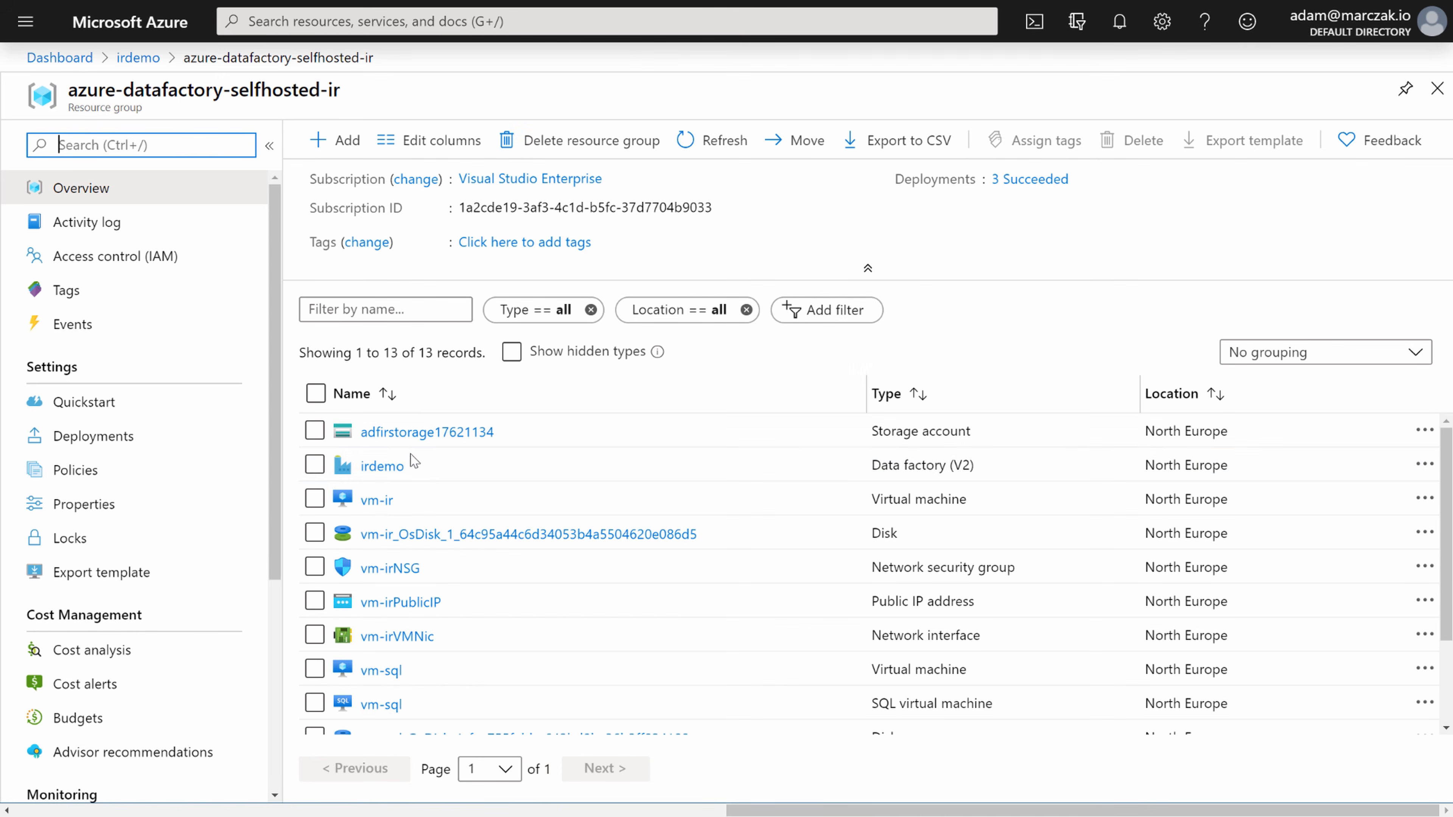
{"action": "left_click", "coordinate": [444, 435]}
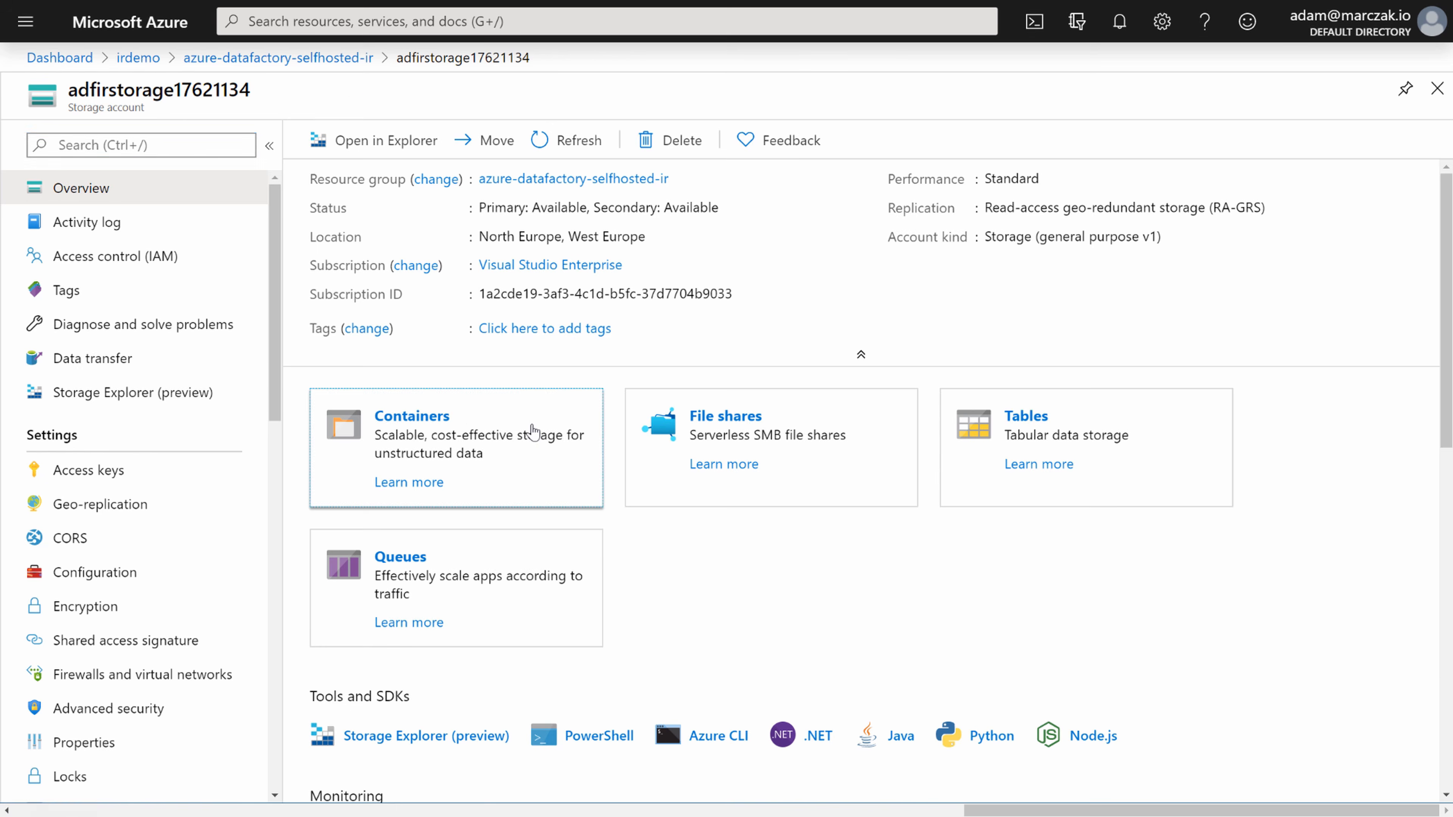
{"action": "left_click", "coordinate": [461, 415]}
{"action": "left_click", "coordinate": [364, 252]}
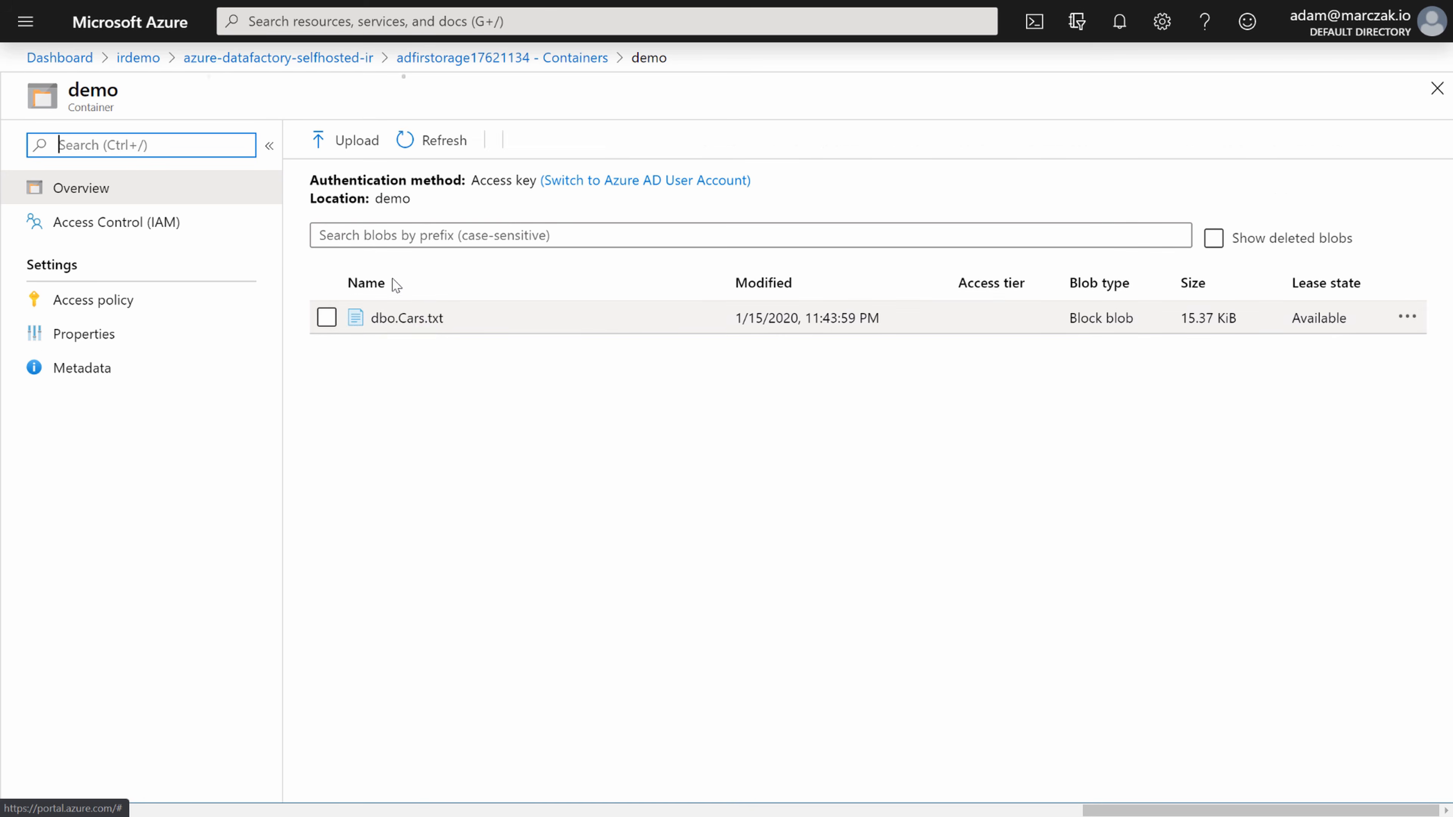
- Open the dbo.Cars.txt blob and look through its contents to check the copied rows
{"action": "left_click", "coordinate": [421, 316]}
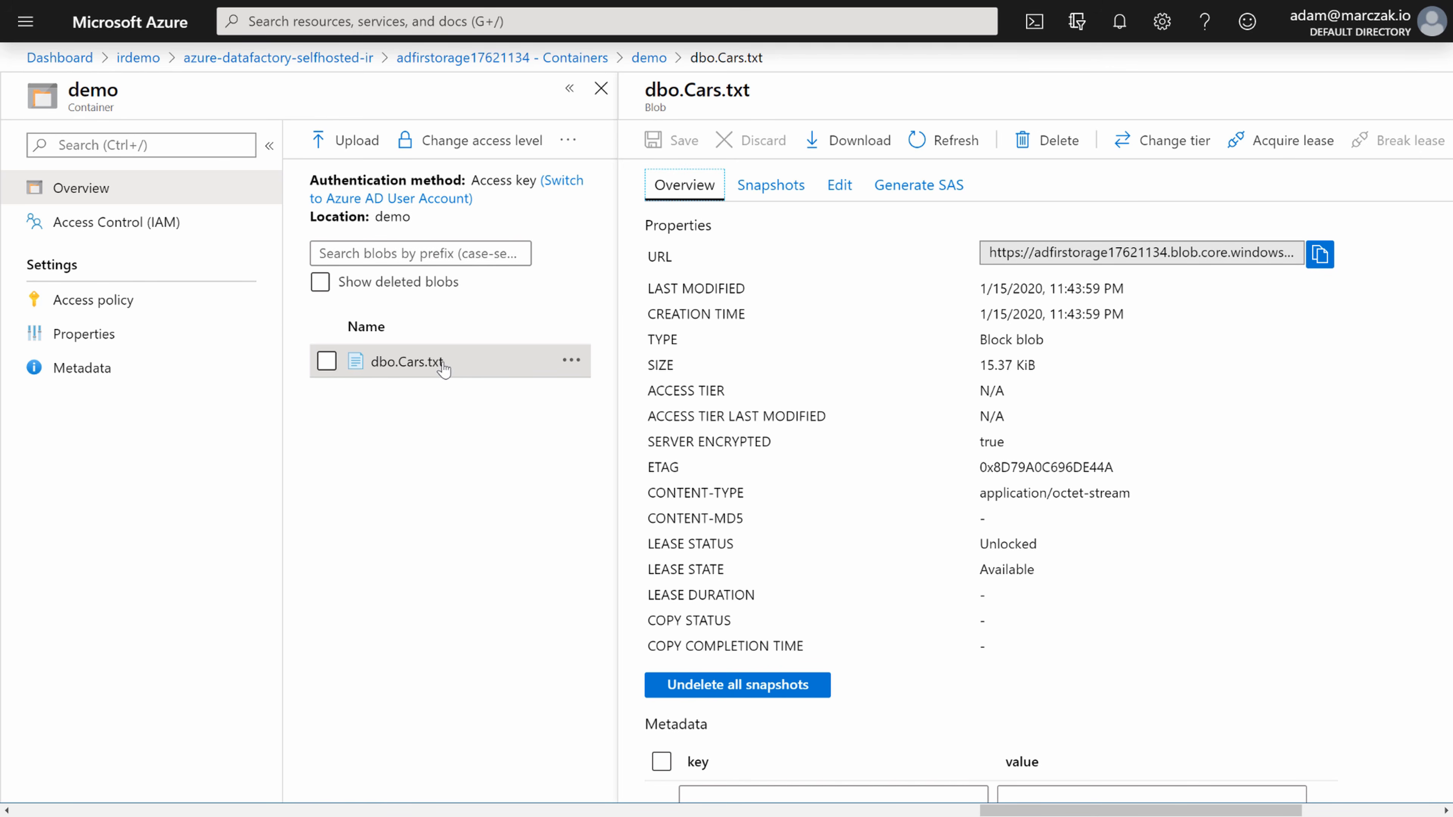
{"action": "left_click", "coordinate": [851, 194]}
{"action": "scroll", "coordinate": [943, 496], "scroll_direction": "down", "scroll_amount": 10}
{"action": "scroll", "coordinate": [950, 496], "scroll_direction": "up", "scroll_amount": 10}
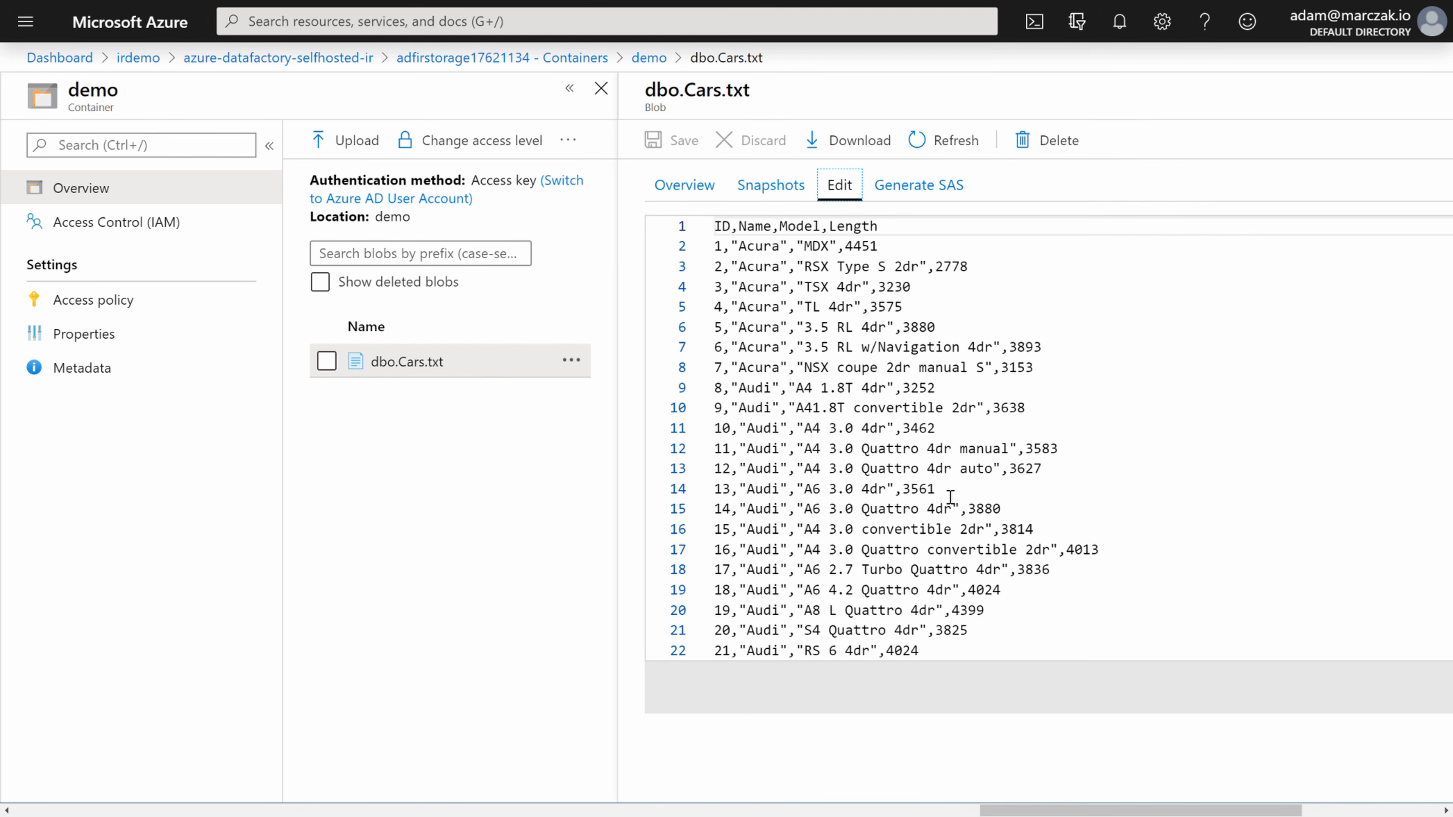